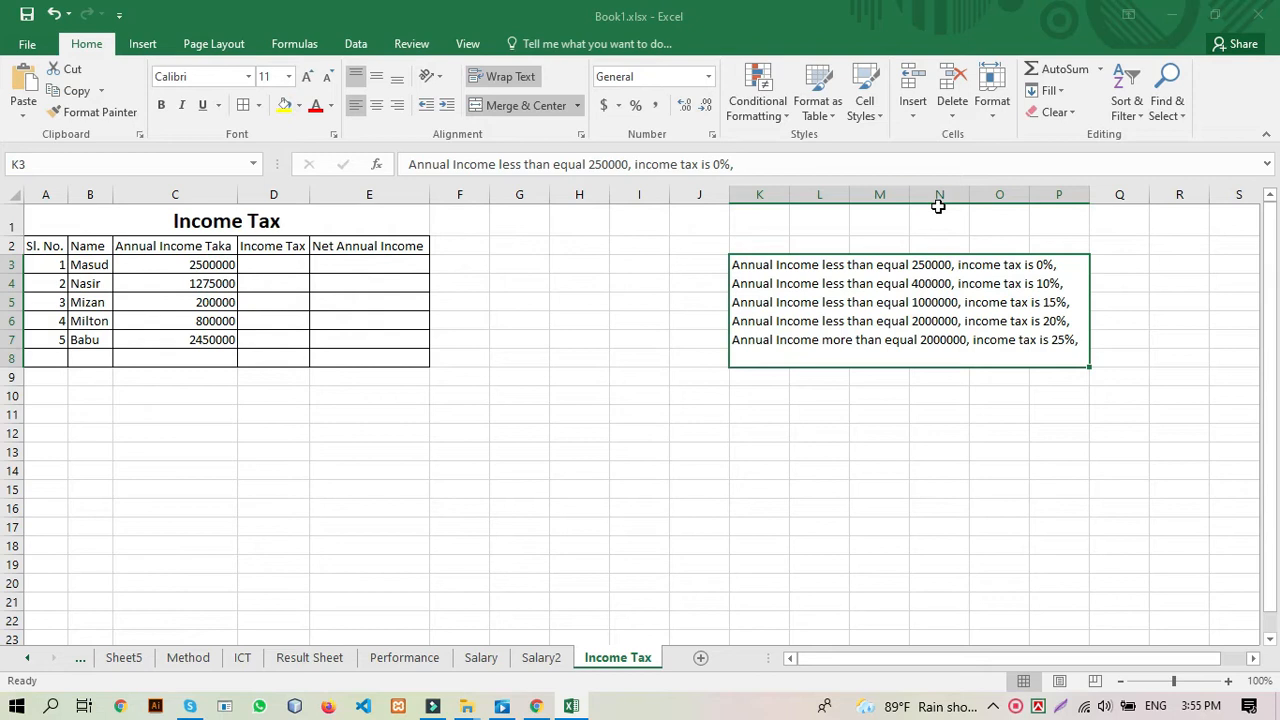
# Step: Examine the Income Tax table's annual income, income tax and net annual income columns at an enlarged view
pyautogui.click(923, 281)
pyautogui.click(152, 223)
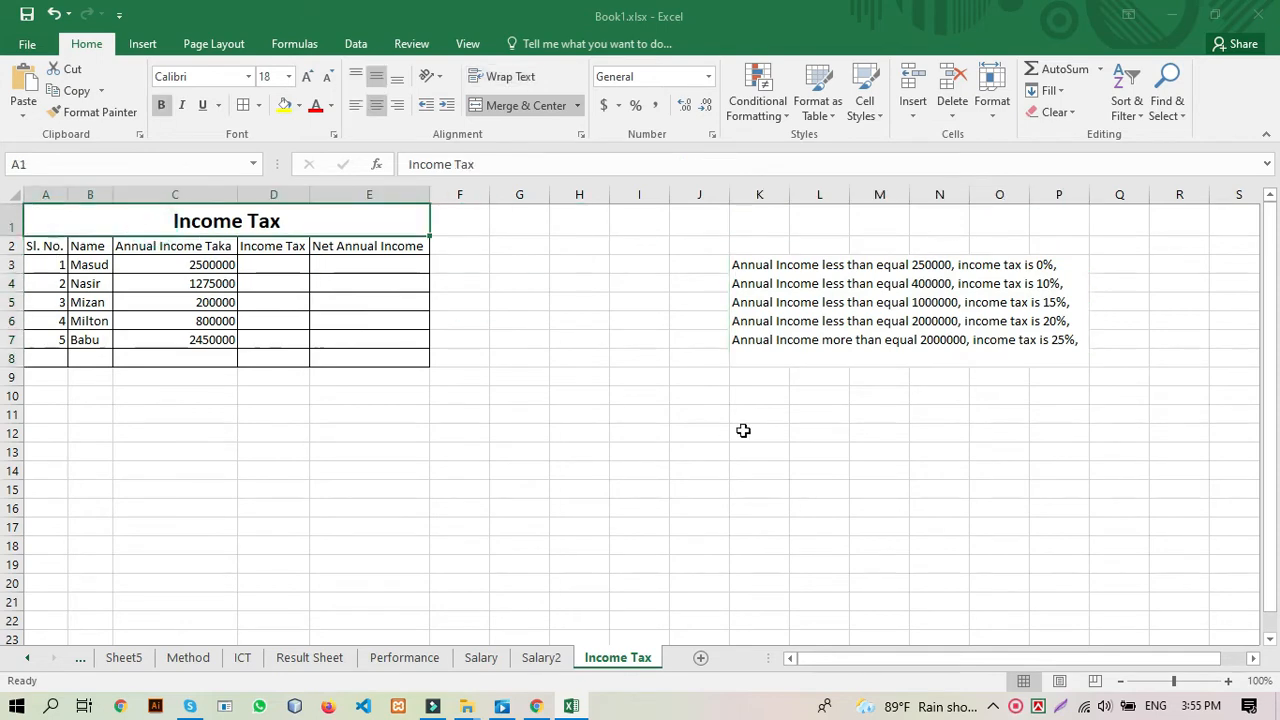
pyautogui.click(1230, 681)
pyautogui.click(1230, 681)
pyautogui.click(1230, 681)
pyautogui.click(1230, 681)
pyautogui.click(1230, 681)
pyautogui.click(1230, 681)
pyautogui.click(1230, 681)
pyautogui.click(1230, 681)
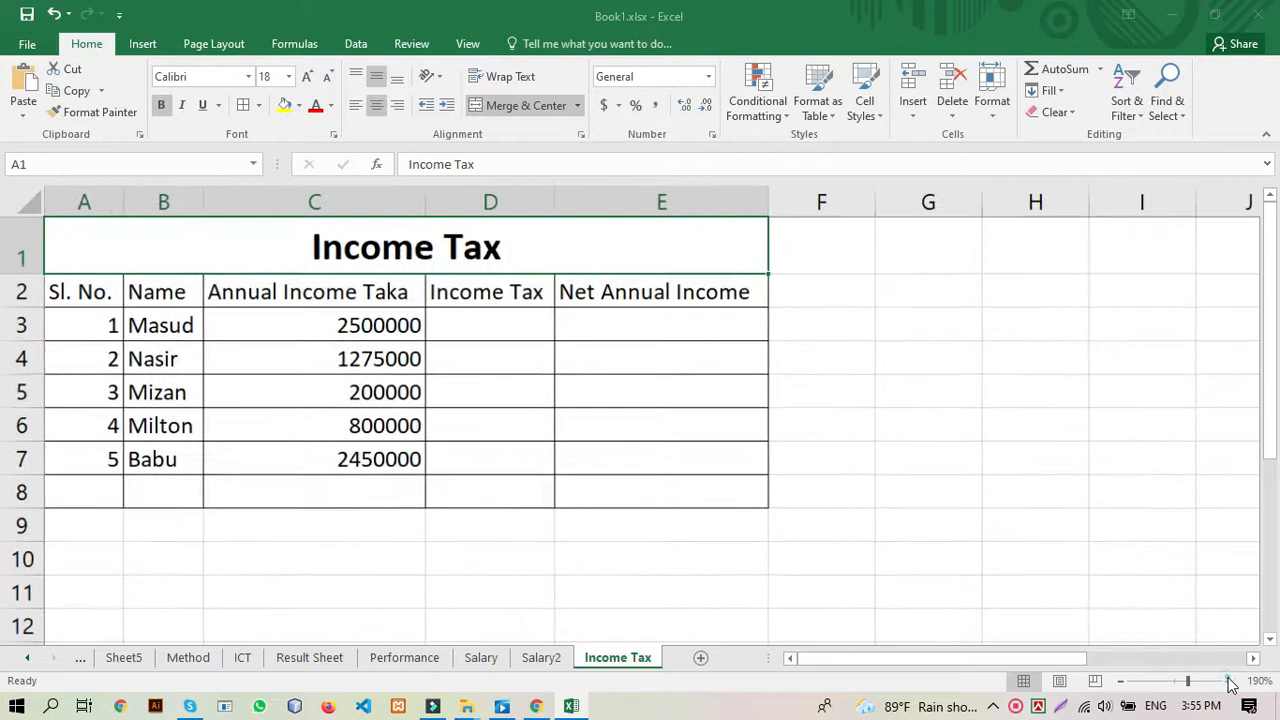
pyautogui.click(1230, 681)
pyautogui.click(1230, 681)
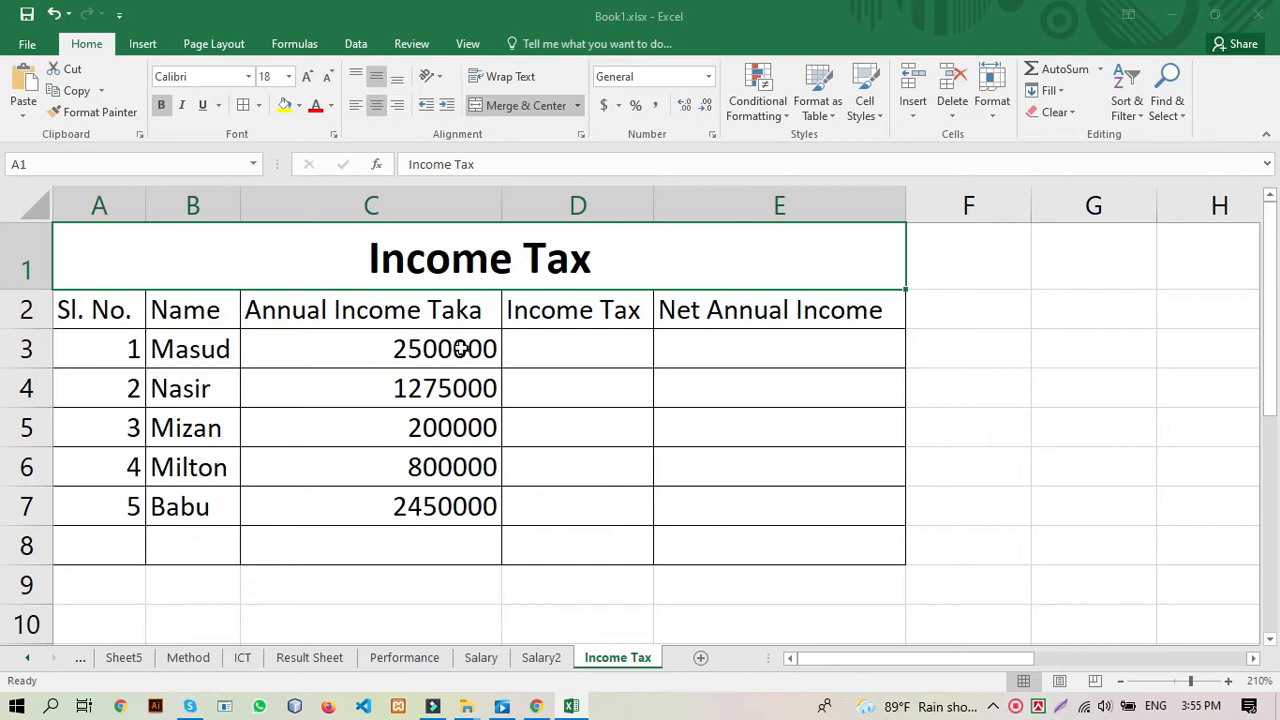
pyautogui.click(546, 346)
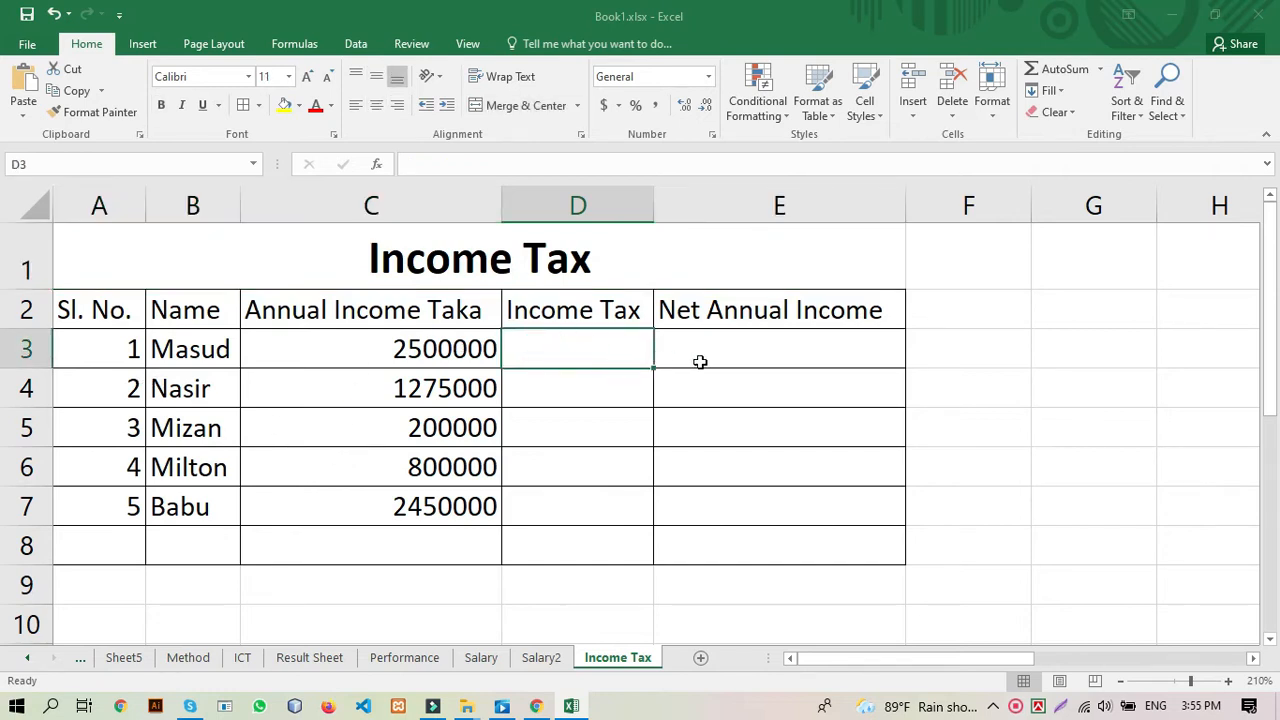
pyautogui.click(746, 350)
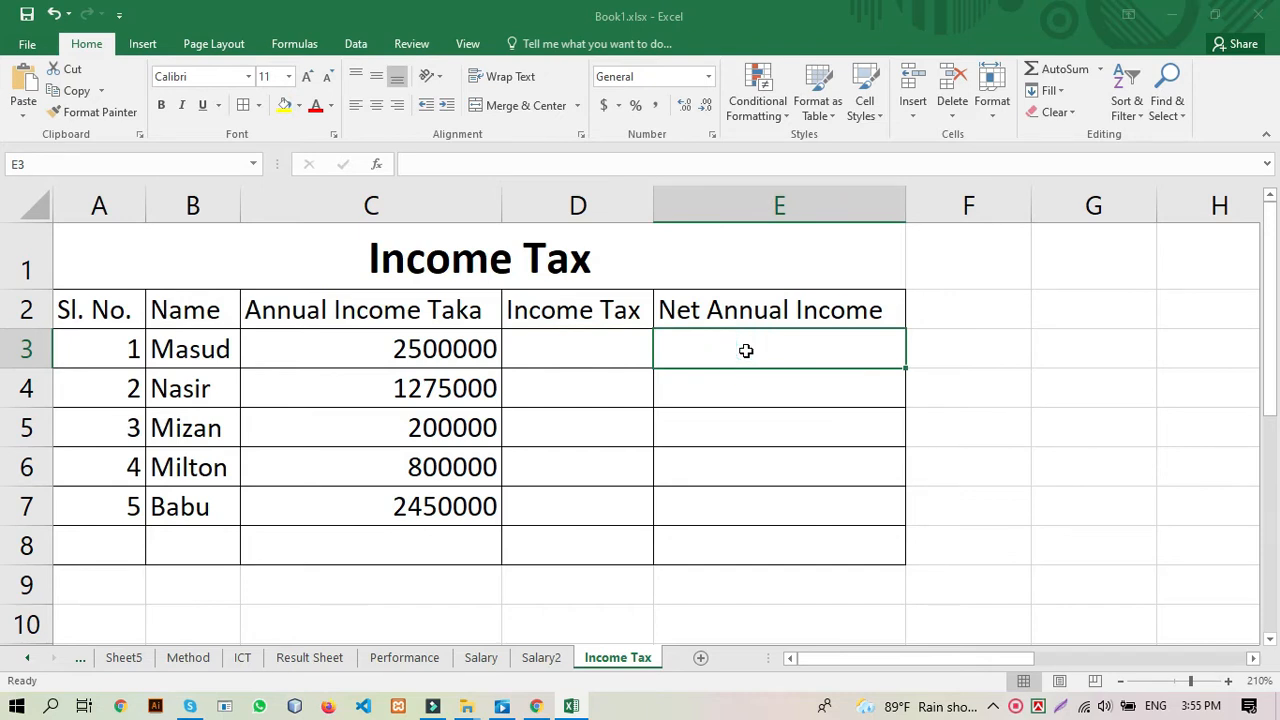
pyautogui.click(581, 343)
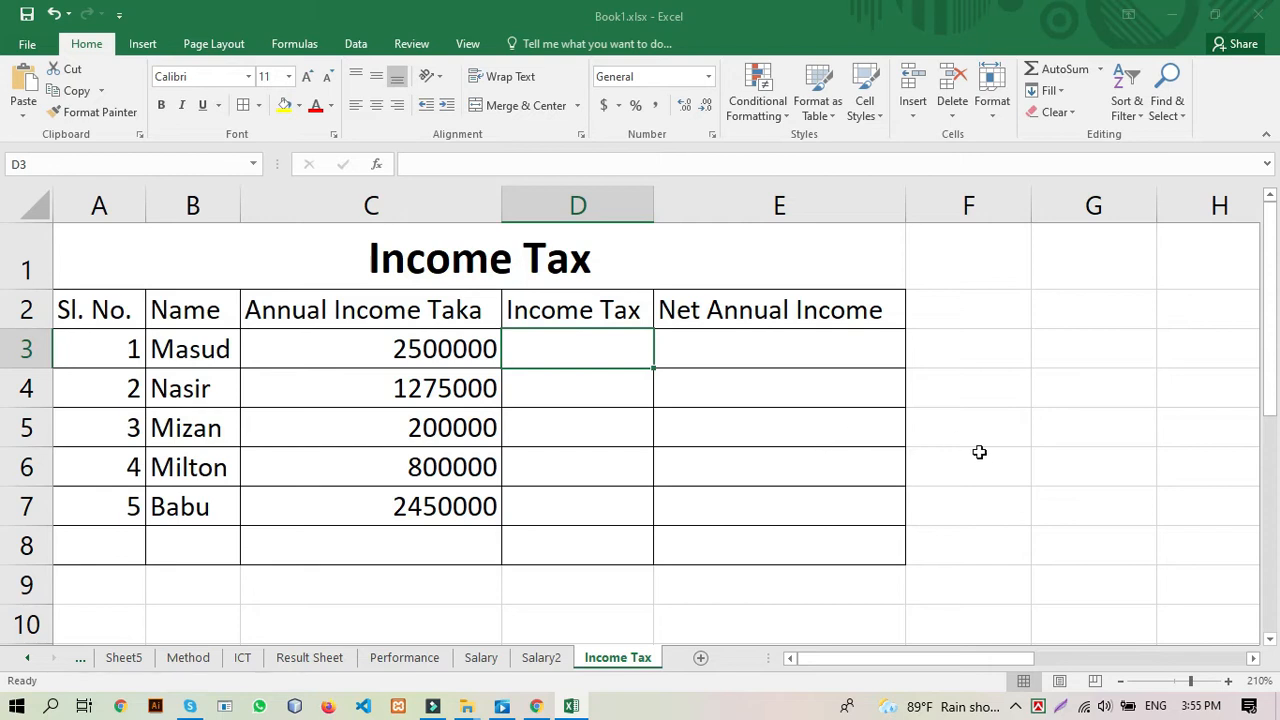
# Step: Read the income tax rate rules in the merged note at K3, enlarged for legibility
pyautogui.click(1120, 683)
pyautogui.click(1120, 683)
pyautogui.click(1120, 683)
pyautogui.click(1120, 683)
pyautogui.click(1120, 683)
pyautogui.click(1120, 683)
pyautogui.click(1120, 683)
pyautogui.click(1120, 683)
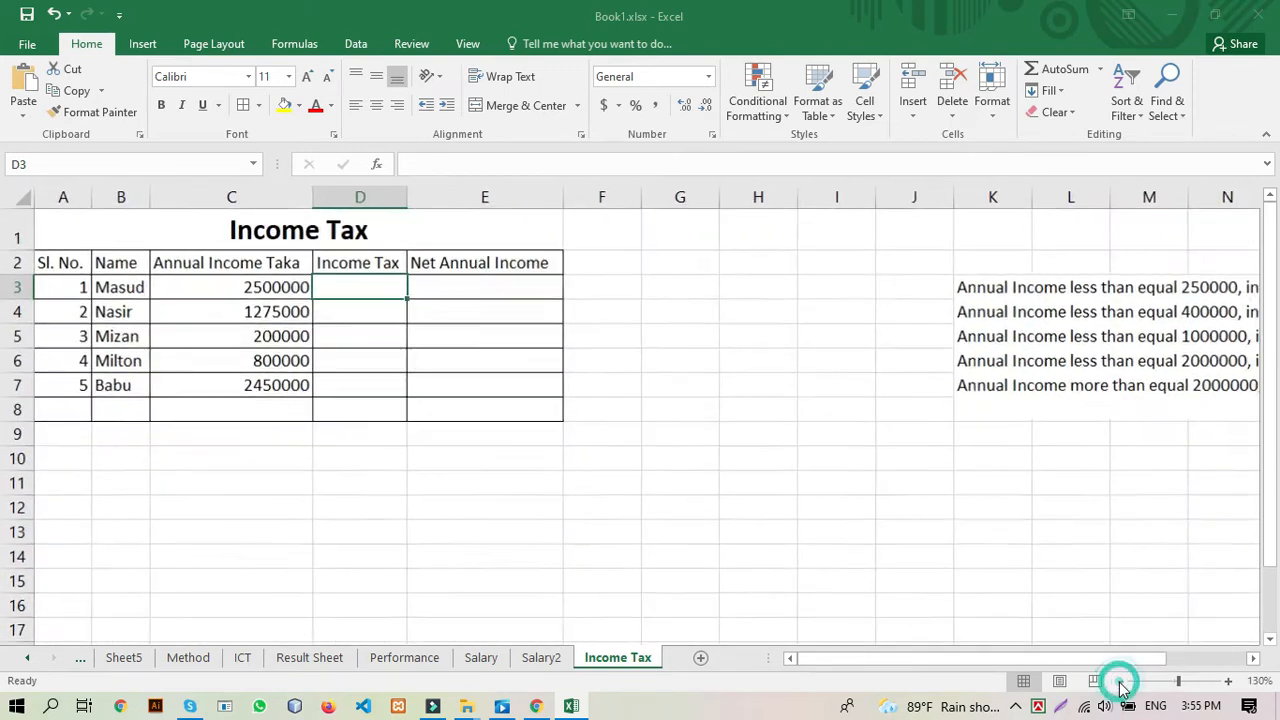
pyautogui.click(1120, 683)
pyautogui.click(1073, 365)
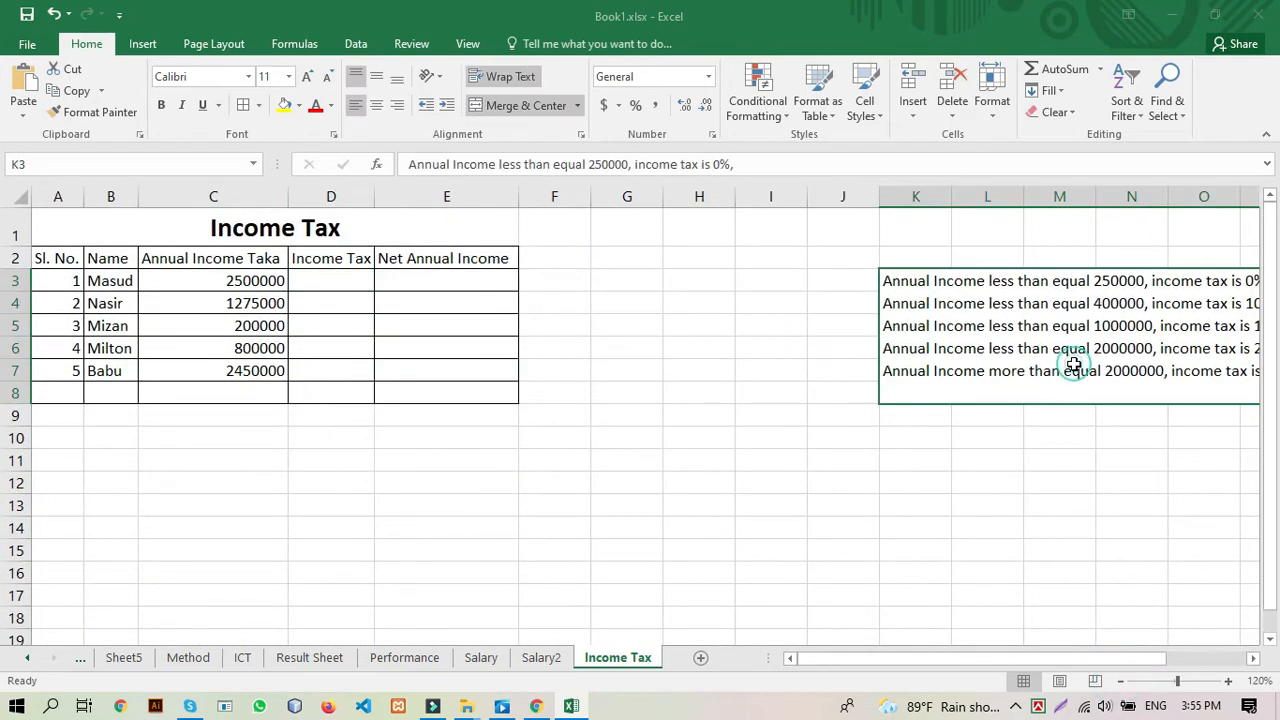
pyautogui.click(1228, 682)
pyautogui.click(1228, 682)
pyautogui.click(1228, 682)
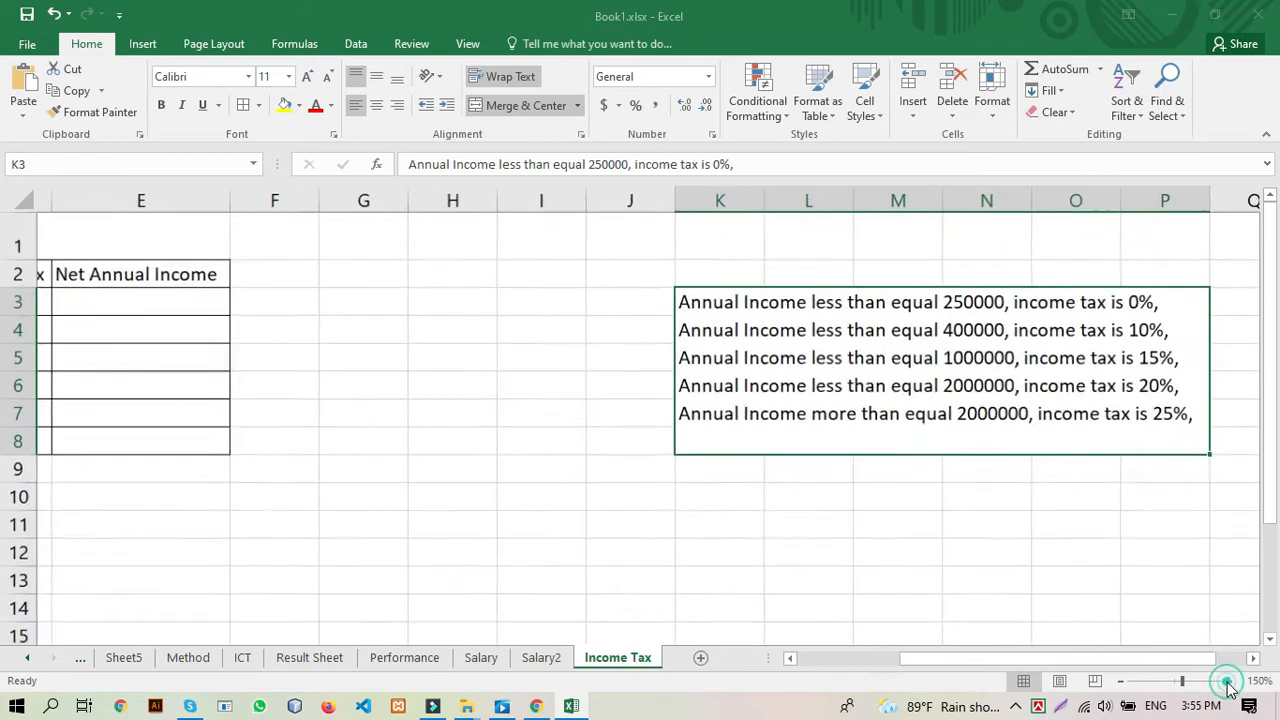
pyautogui.click(1228, 682)
pyautogui.click(1228, 682)
pyautogui.click(1228, 682)
pyautogui.click(1228, 682)
pyautogui.click(1228, 682)
pyautogui.click(1228, 682)
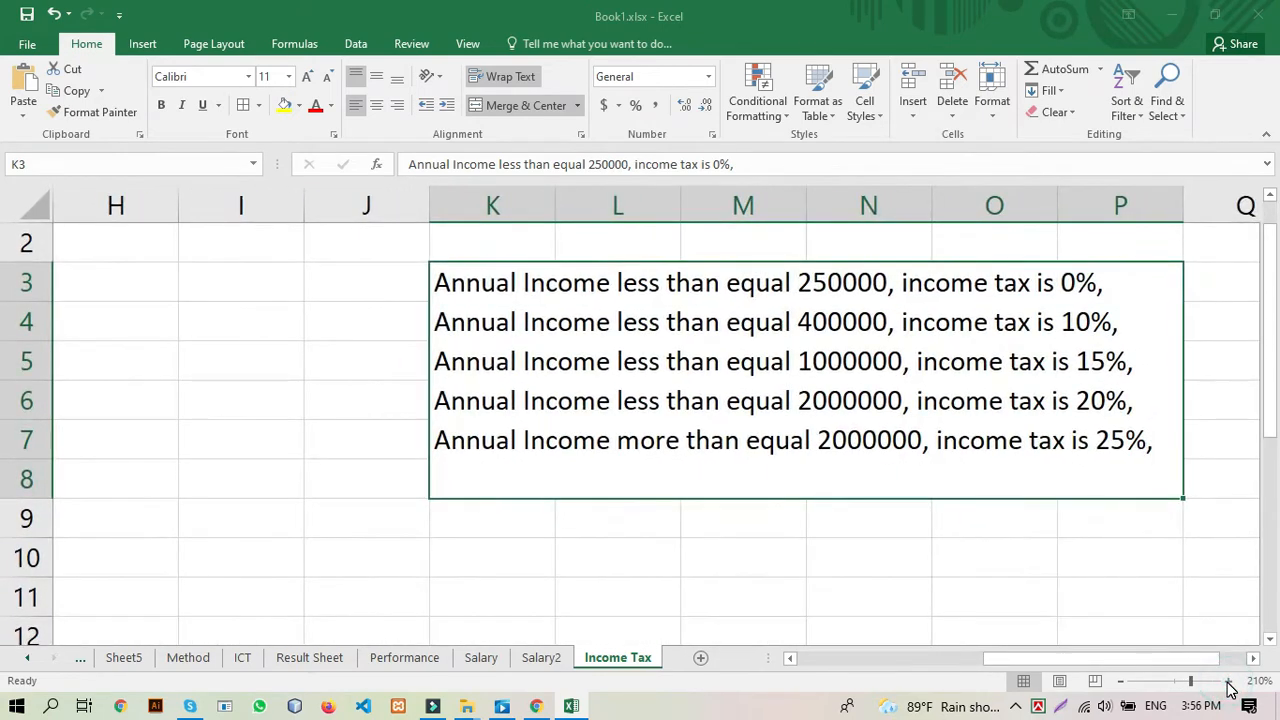
pyautogui.click(1228, 682)
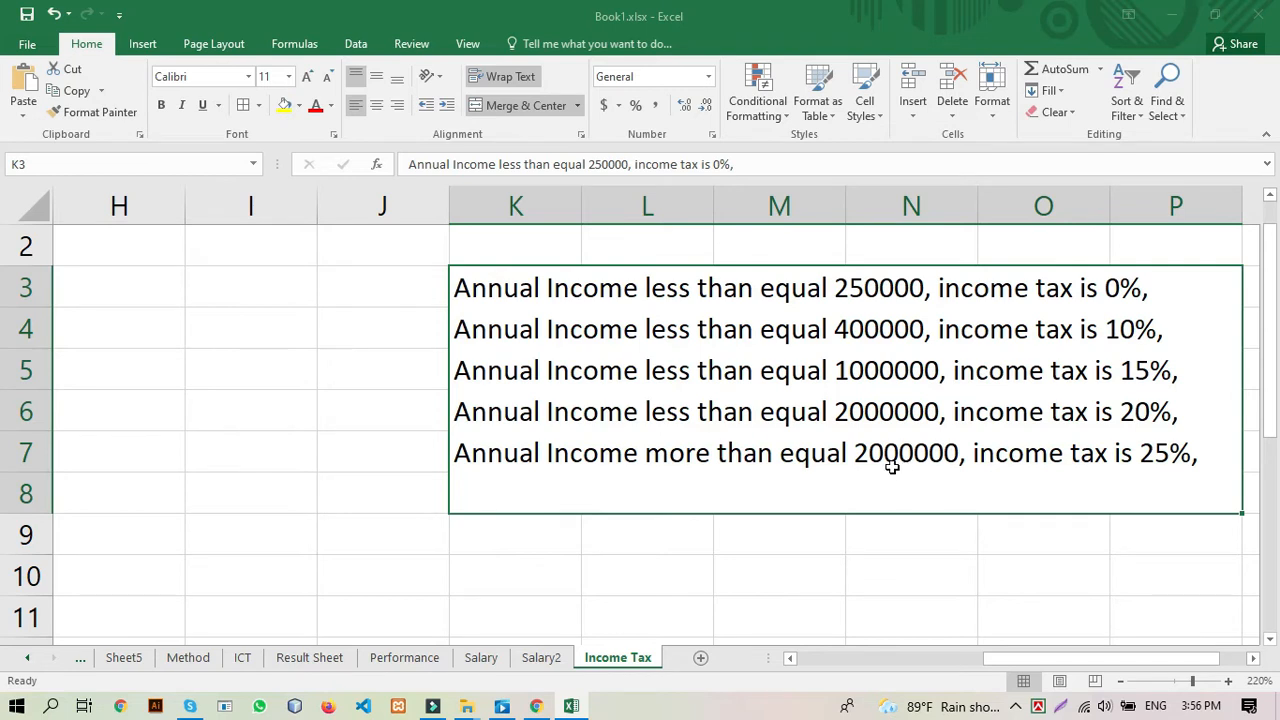
pyautogui.press('BackSpace')
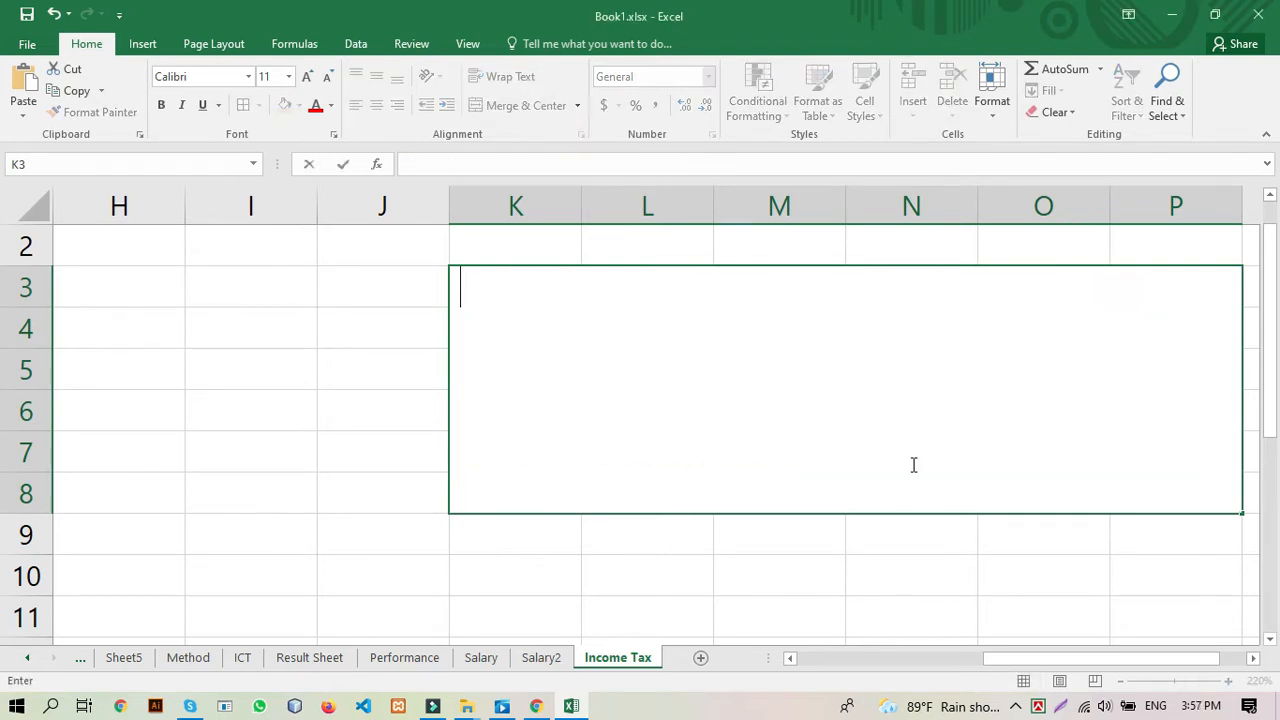
pyautogui.hotkey('ctrl', 'z')
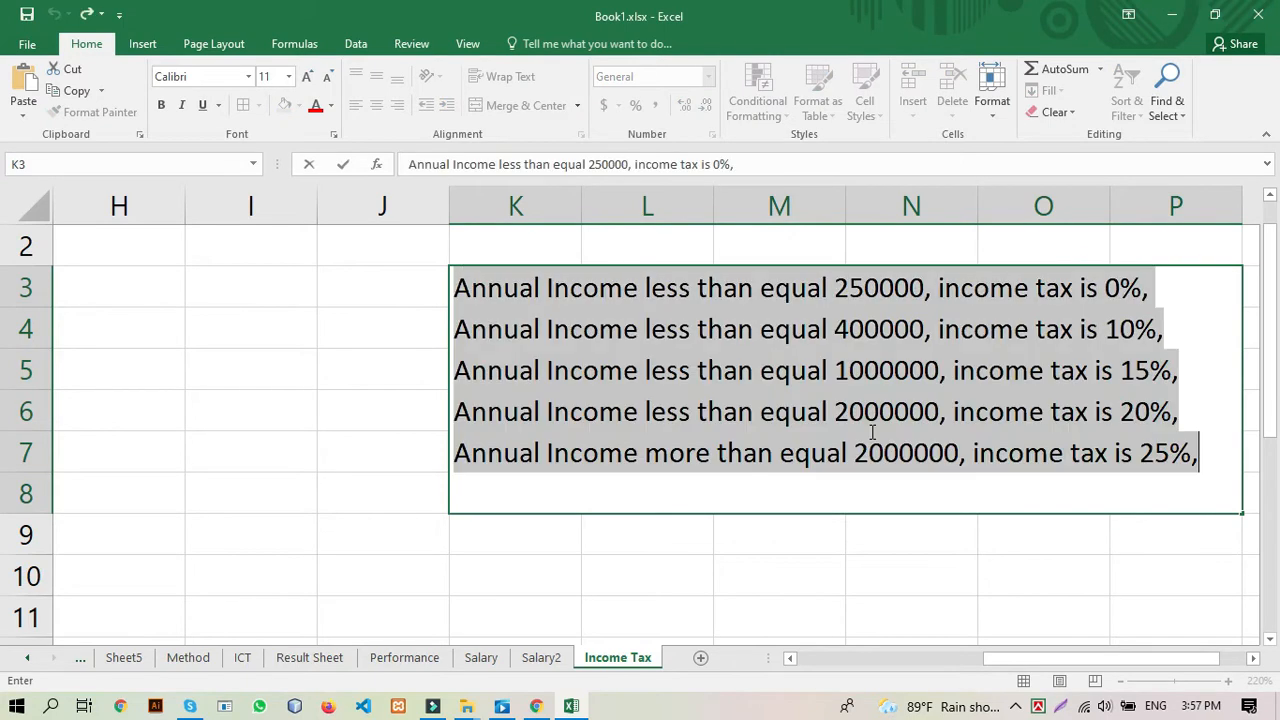
pyautogui.click(931, 499)
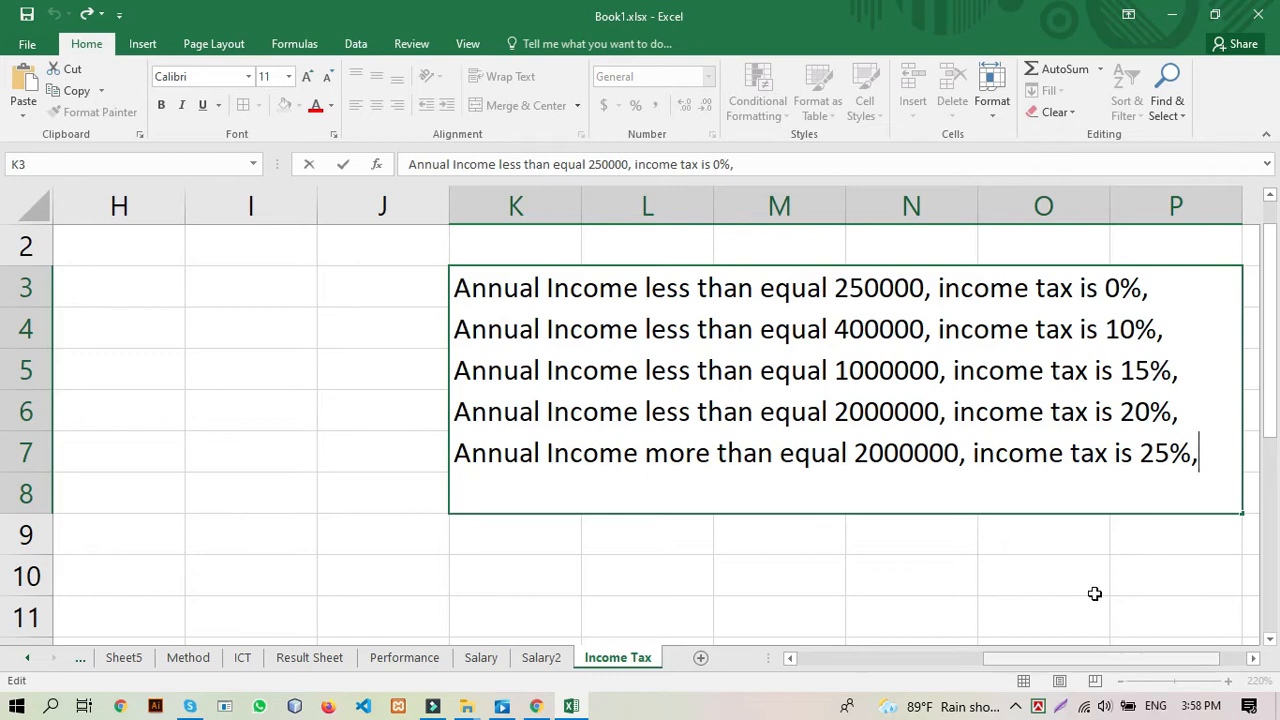
pyautogui.click(1084, 550)
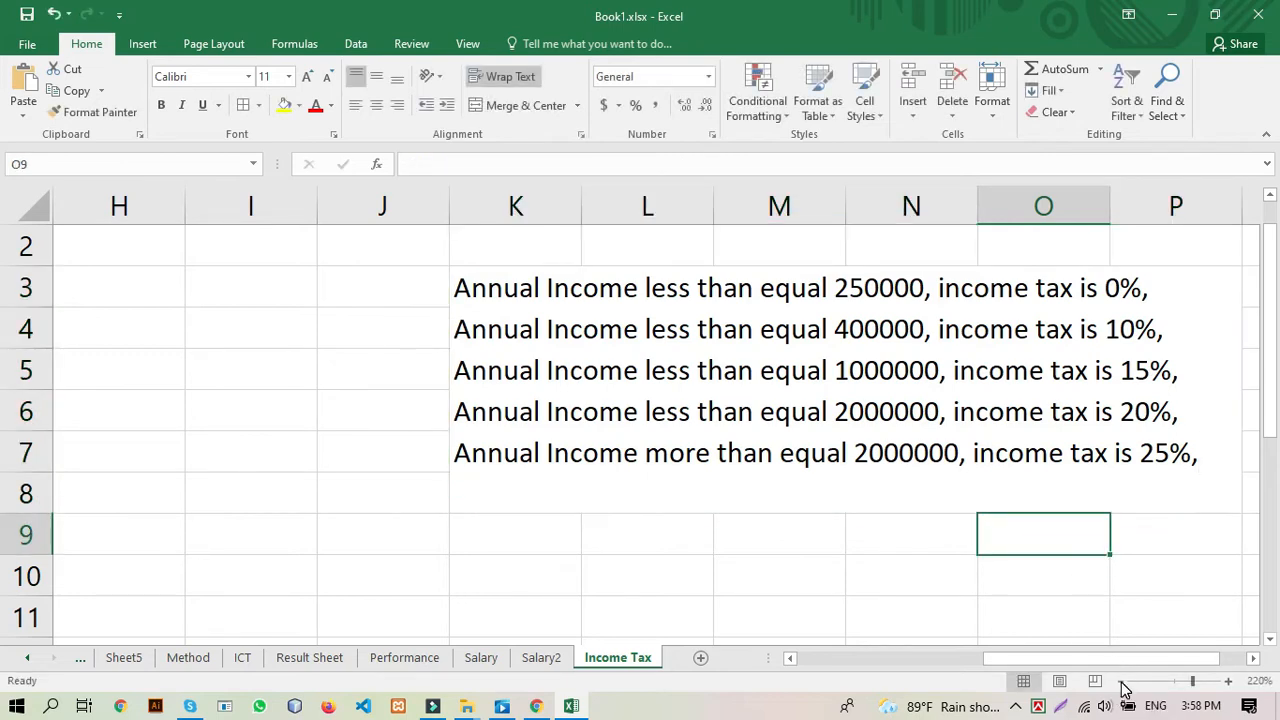
# Step: Start an IF formula in D3 for the first row's income tax with the logical test C3<=250000
pyautogui.click(1121, 681)
pyautogui.click(1121, 681)
pyautogui.click(1121, 681)
pyautogui.click(1121, 681)
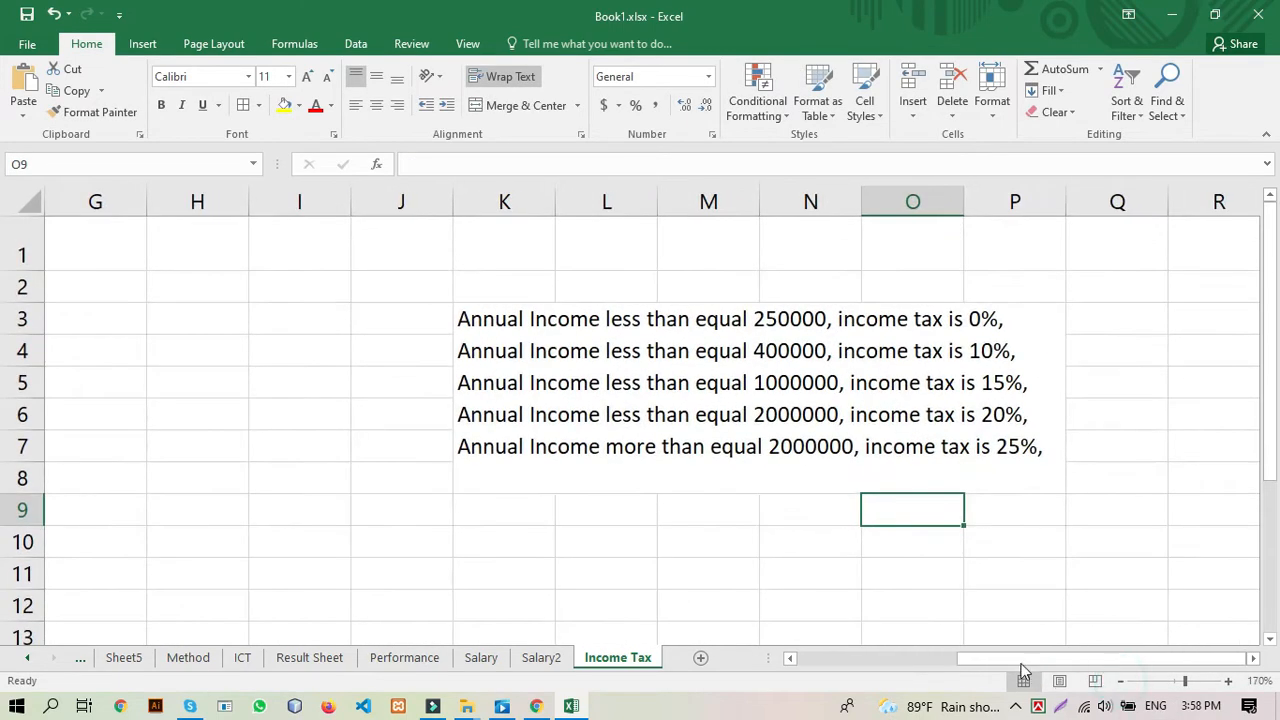
pyautogui.moveTo(1022, 663); pyautogui.dragTo(788, 615)
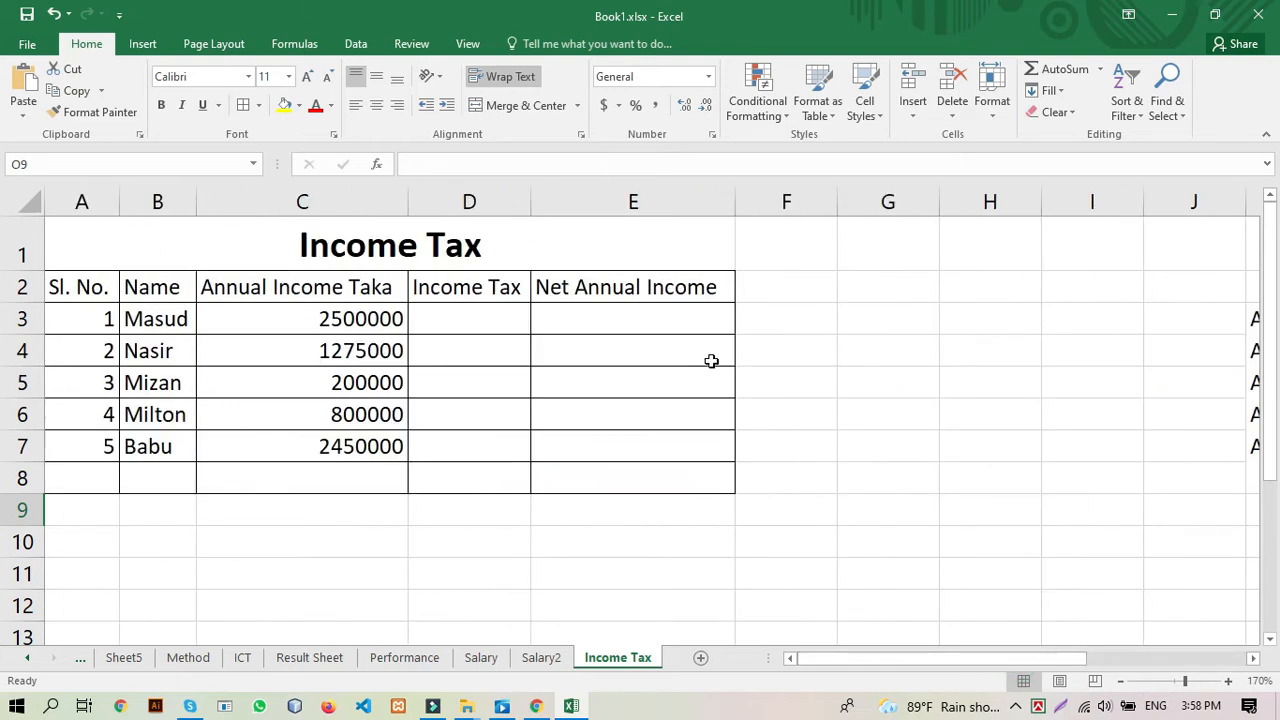
pyautogui.click(470, 322)
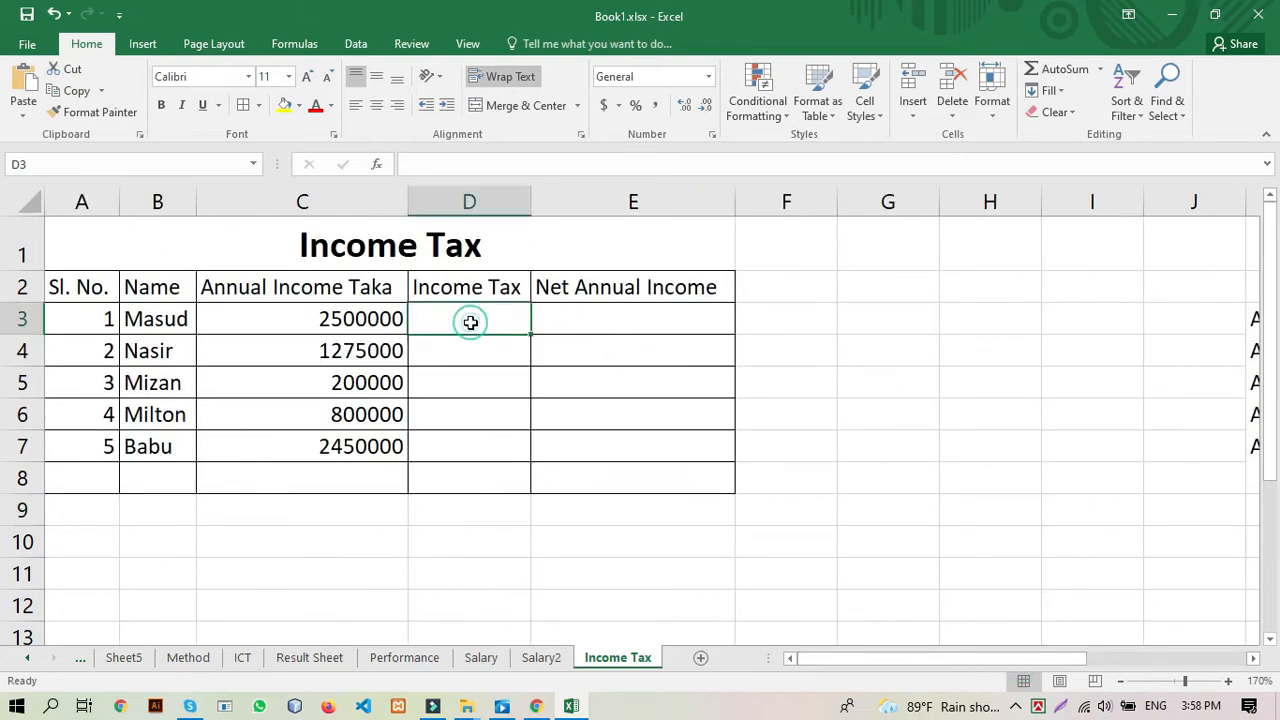
pyautogui.write('=')
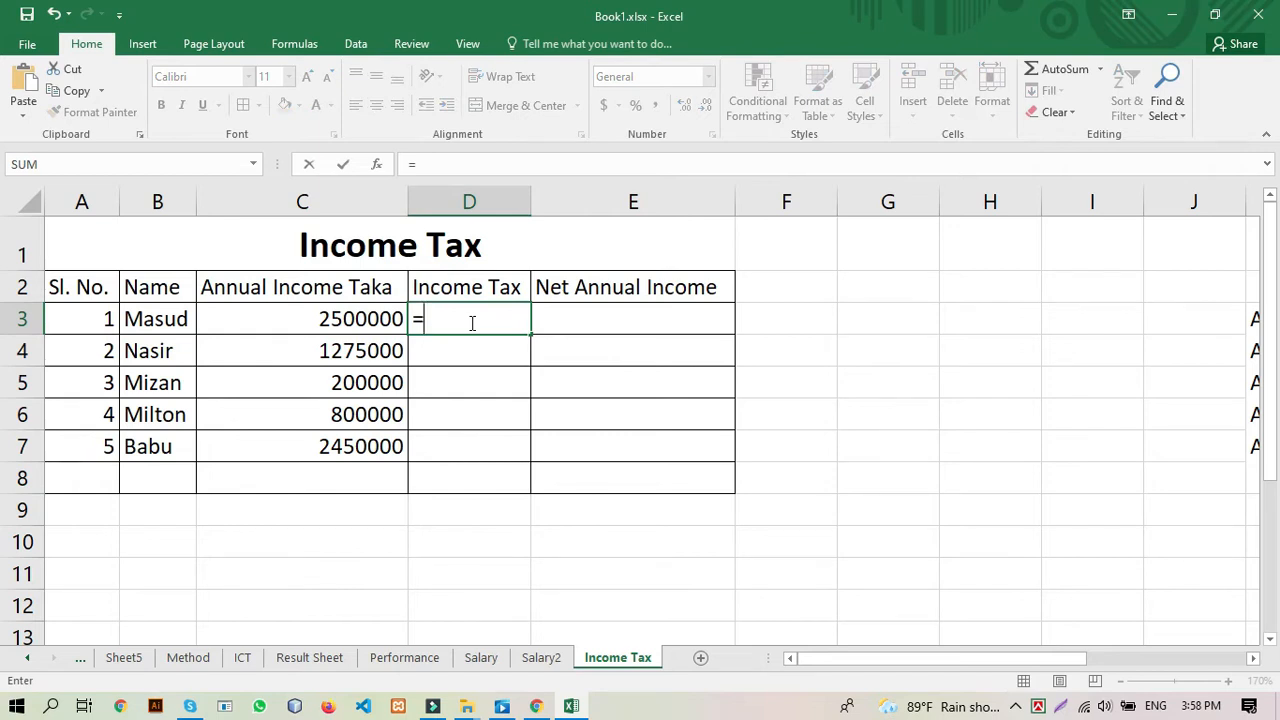
pyautogui.write('if')
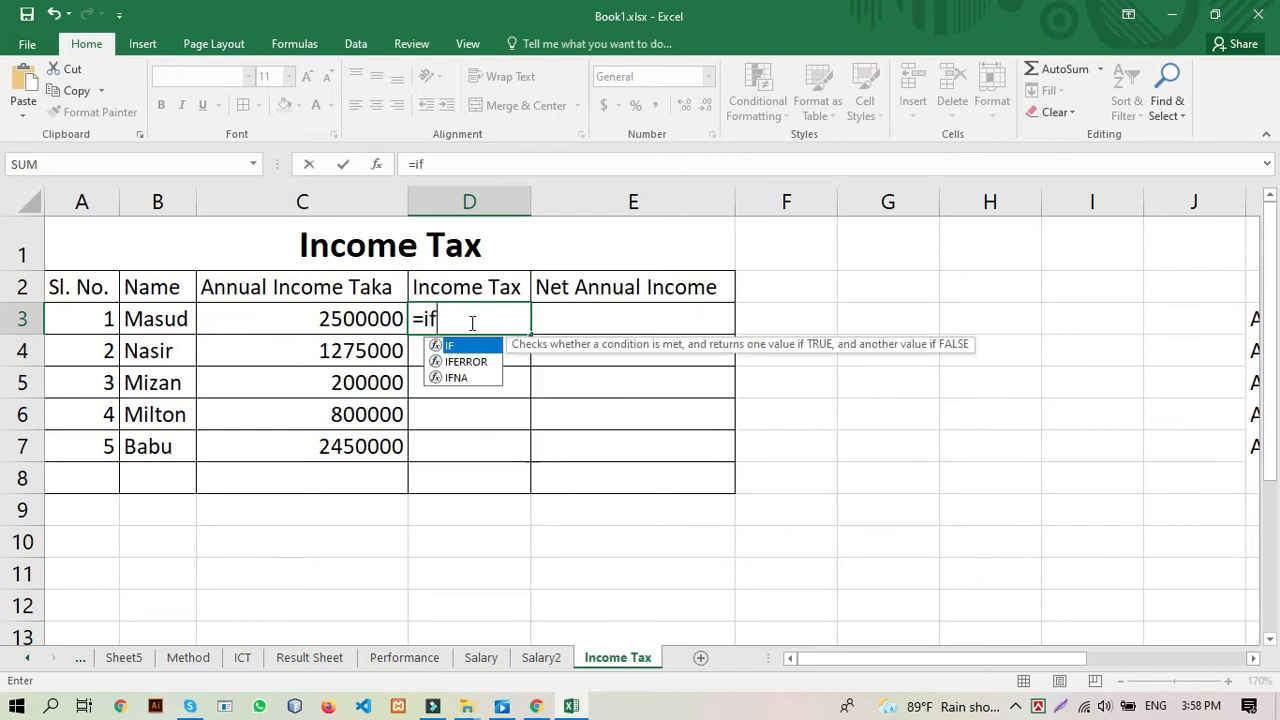
pyautogui.write('(')
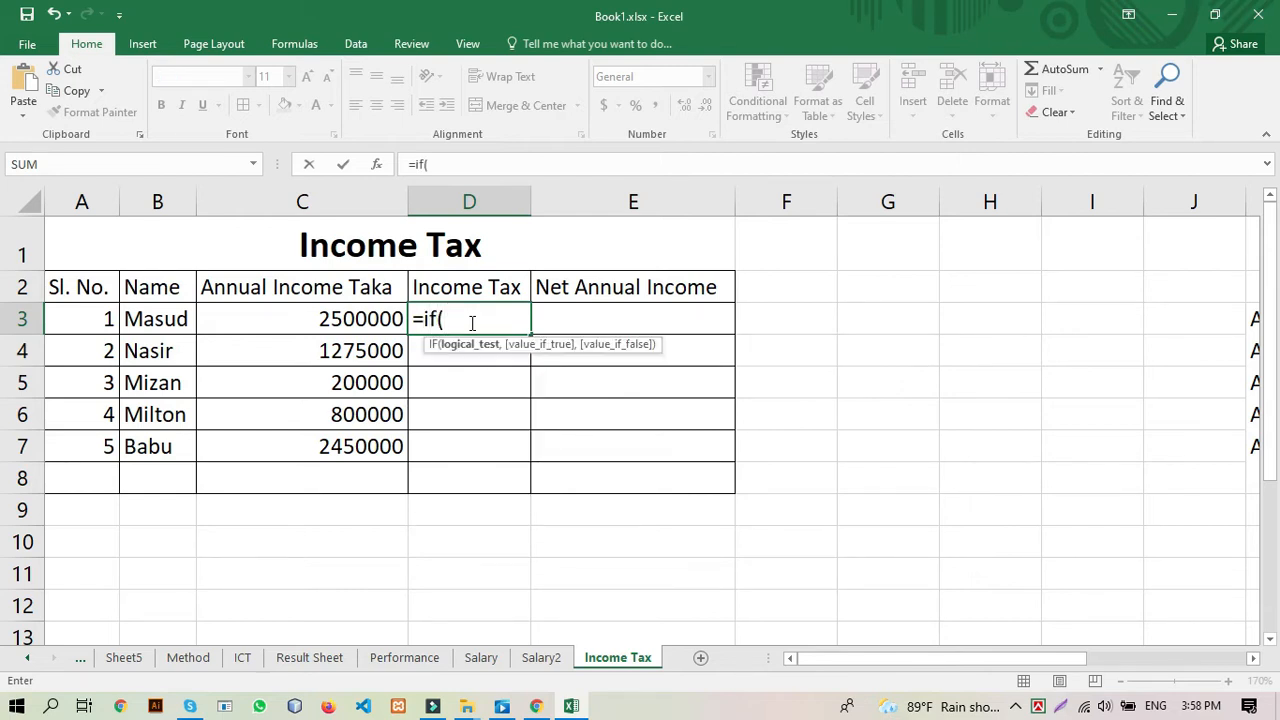
pyautogui.click(352, 318)
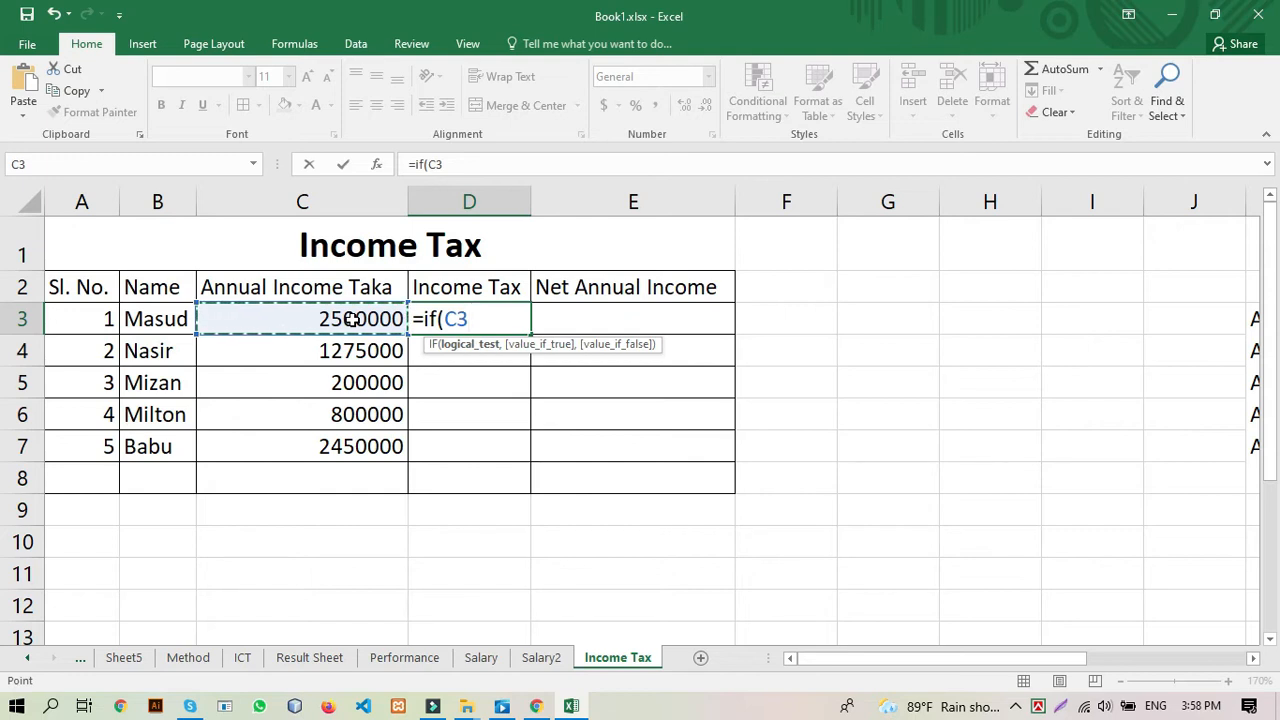
pyautogui.write('<=')
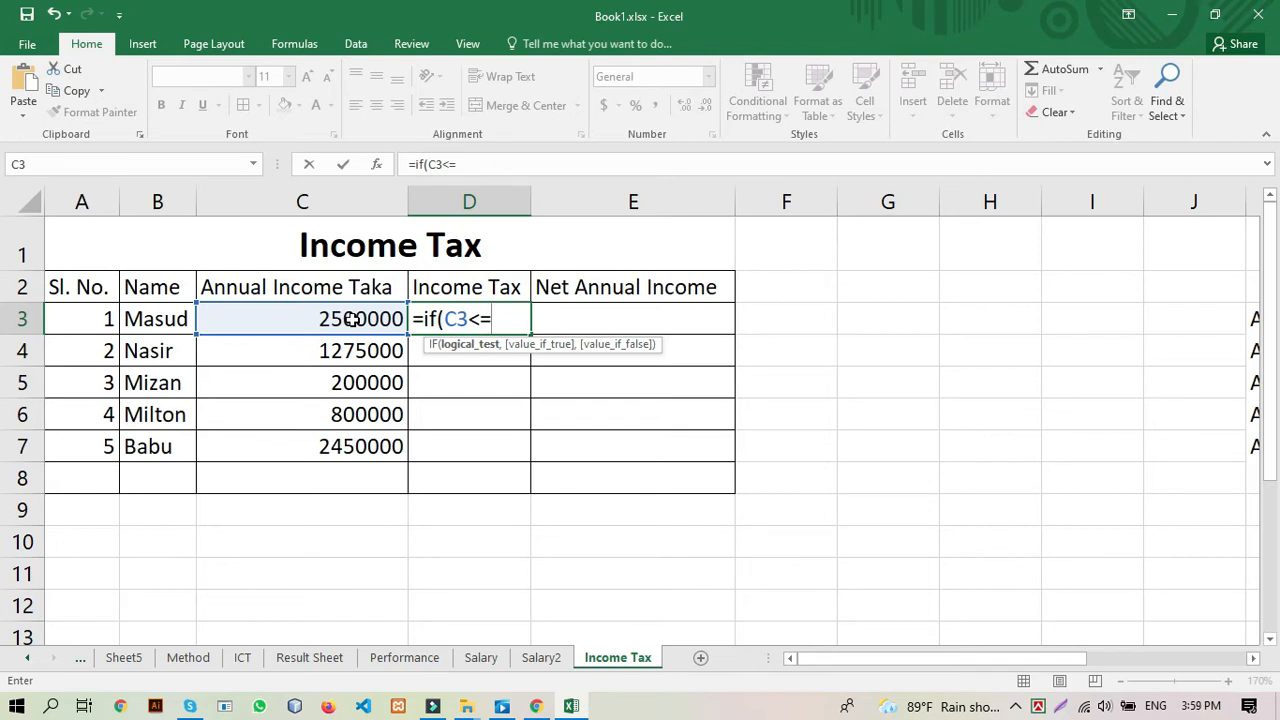
pyautogui.write('250000')
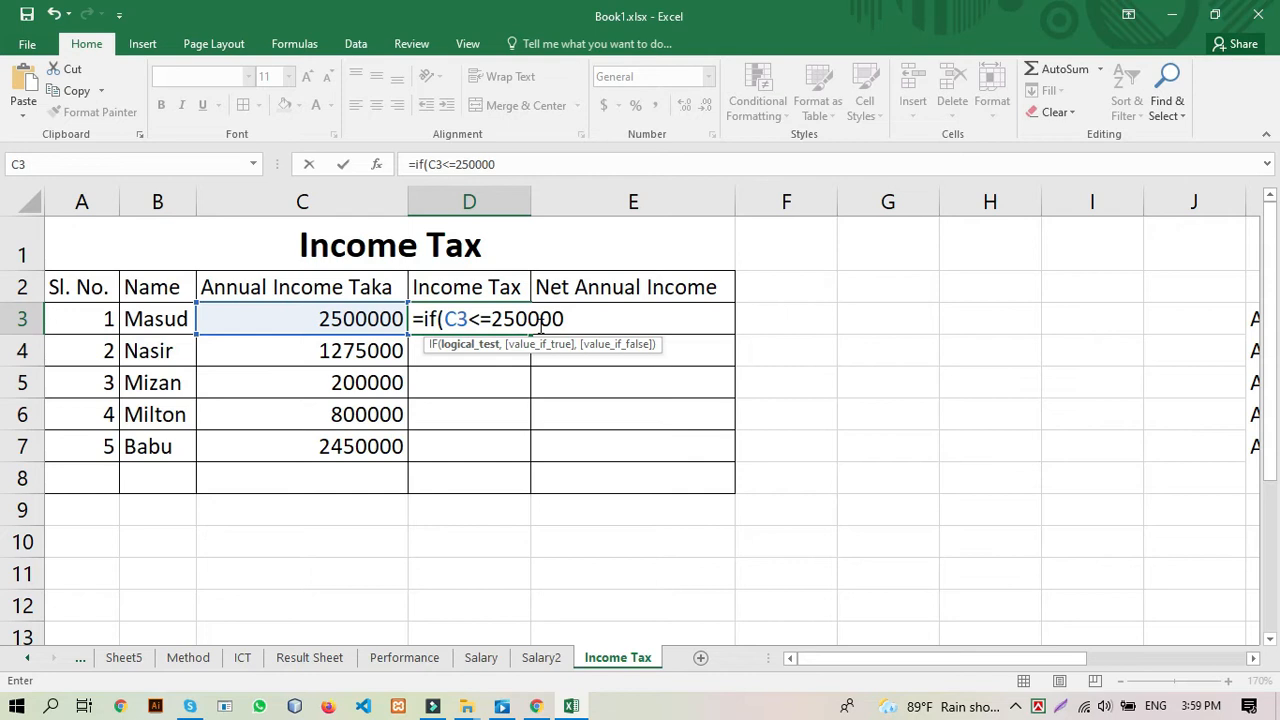
pyautogui.write(',')
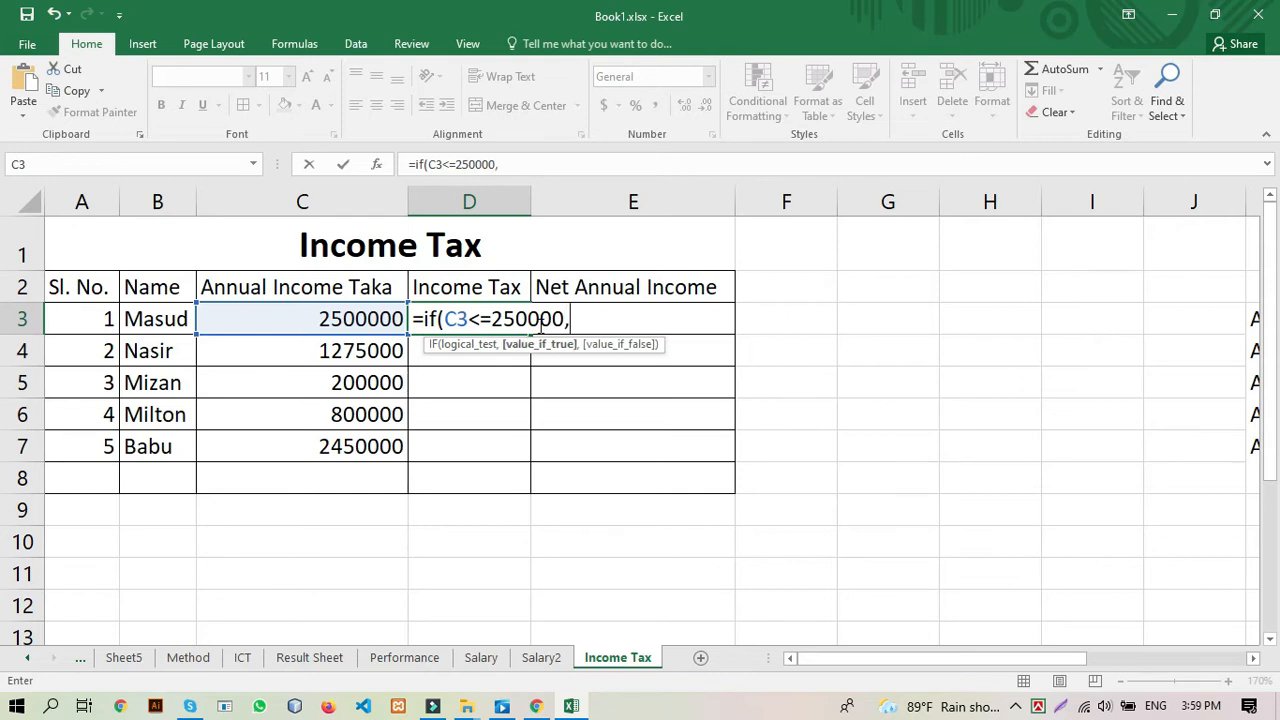
pyautogui.moveTo(566, 318); pyautogui.dragTo(446, 324)
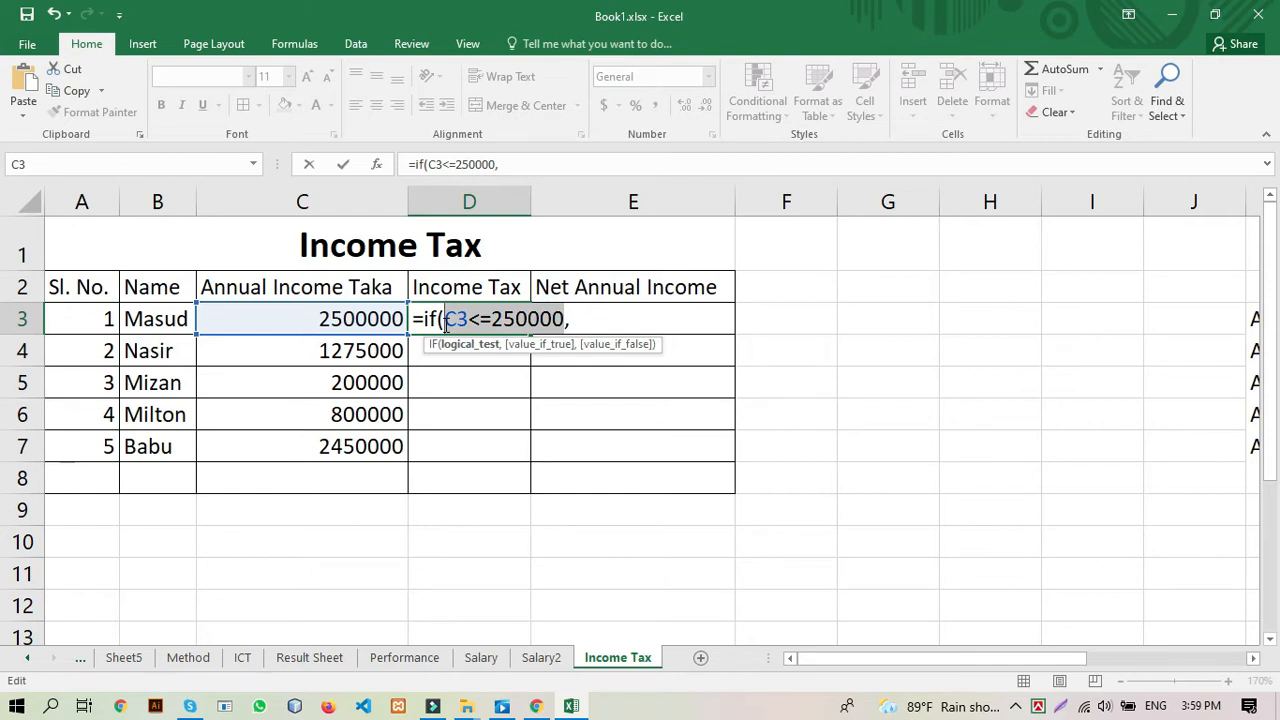
pyautogui.click(481, 320)
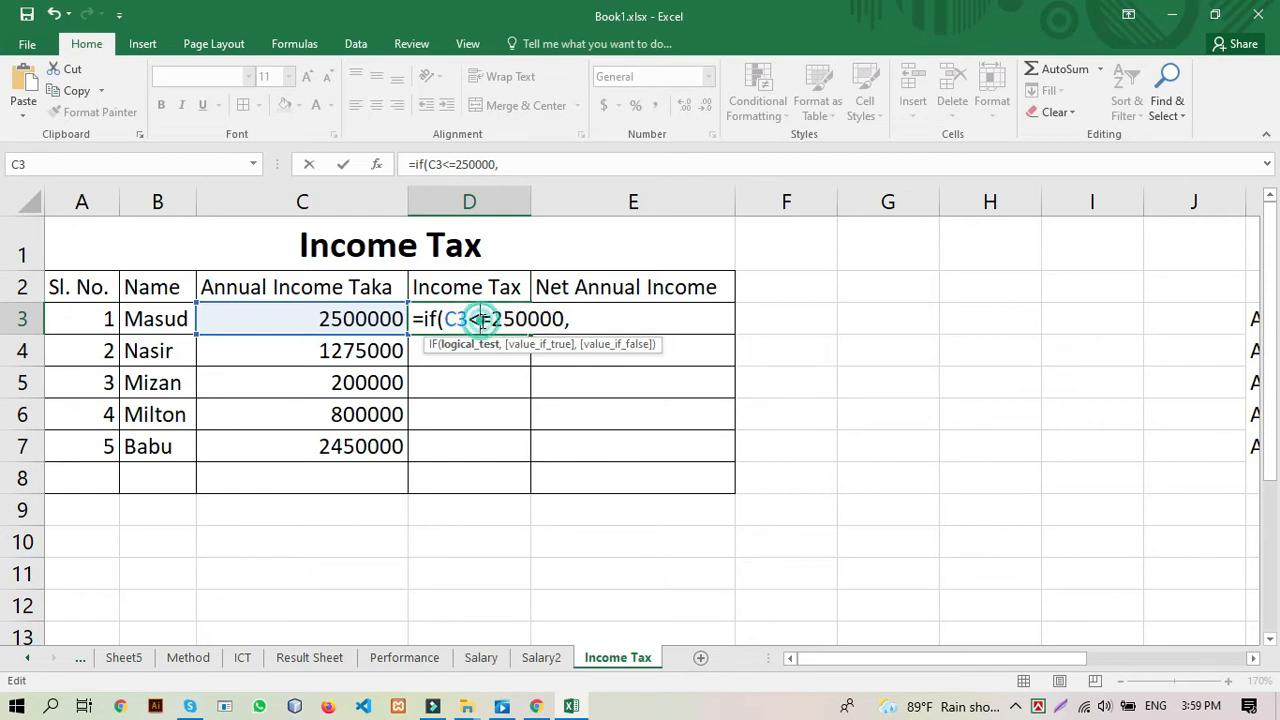
pyautogui.press('BackSpace')
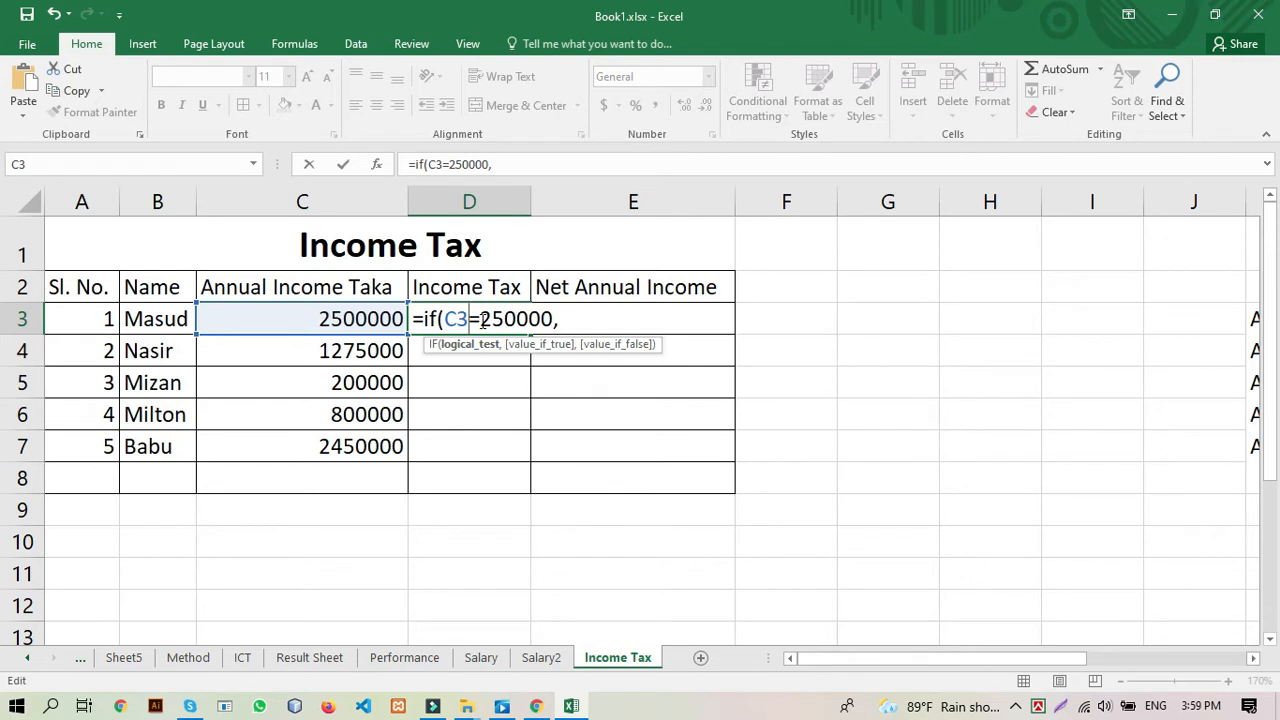
pyautogui.write('<')
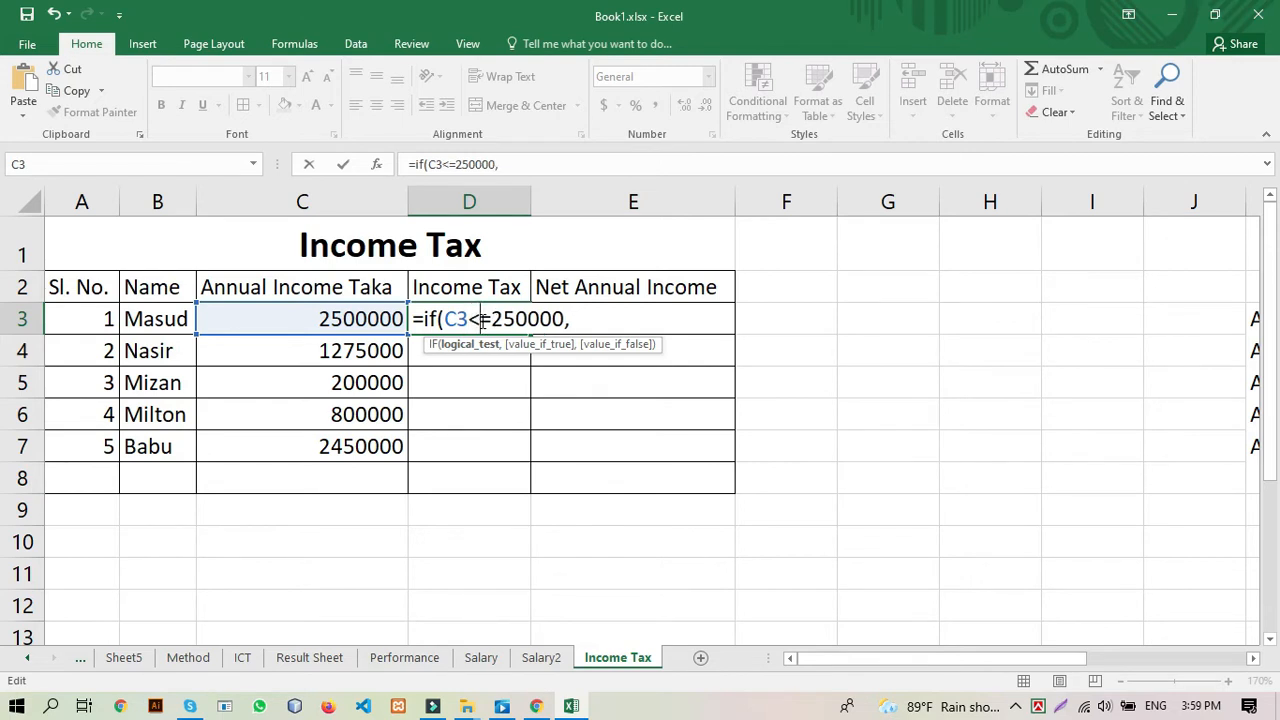
pyautogui.press('BackSpace')
pyautogui.write('>')
pyautogui.press('BackSpace')
pyautogui.write('<')
# Step: Add C3*0% as the value-if-true argument of D3's IF formula, followed by a comma, and consult the tax rate rules
pyautogui.click(586, 323)
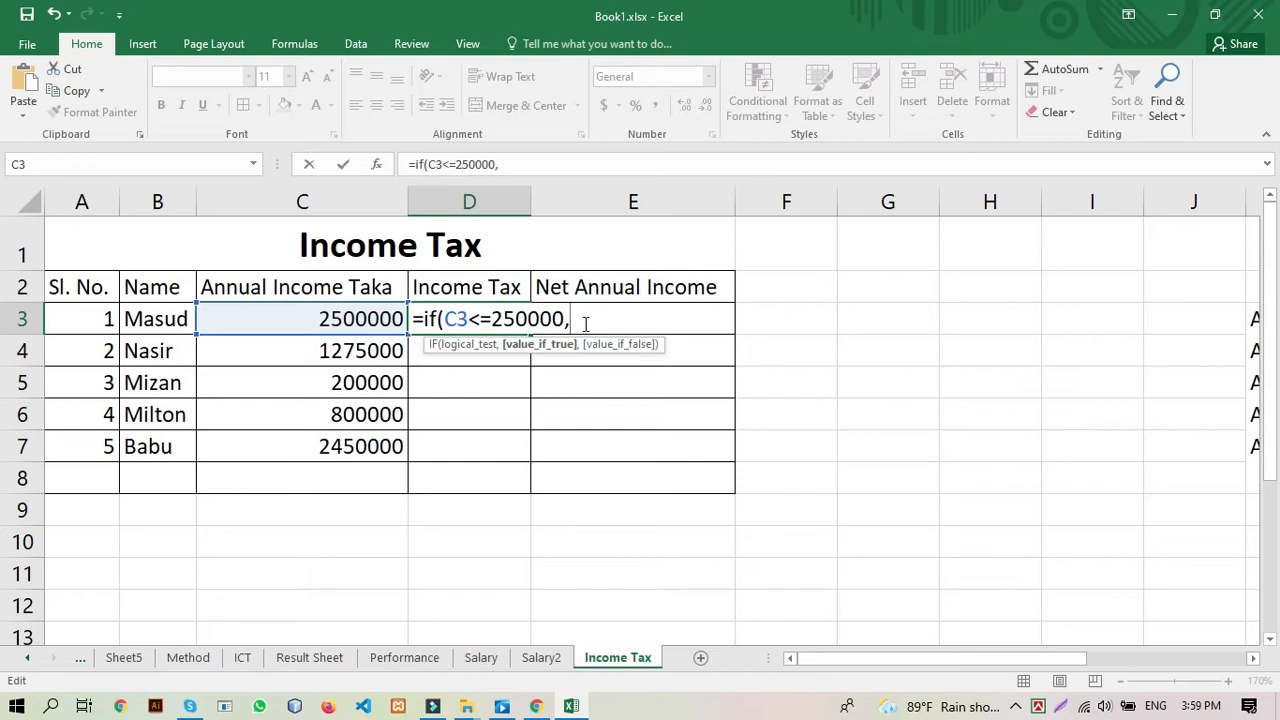
pyautogui.click(347, 318)
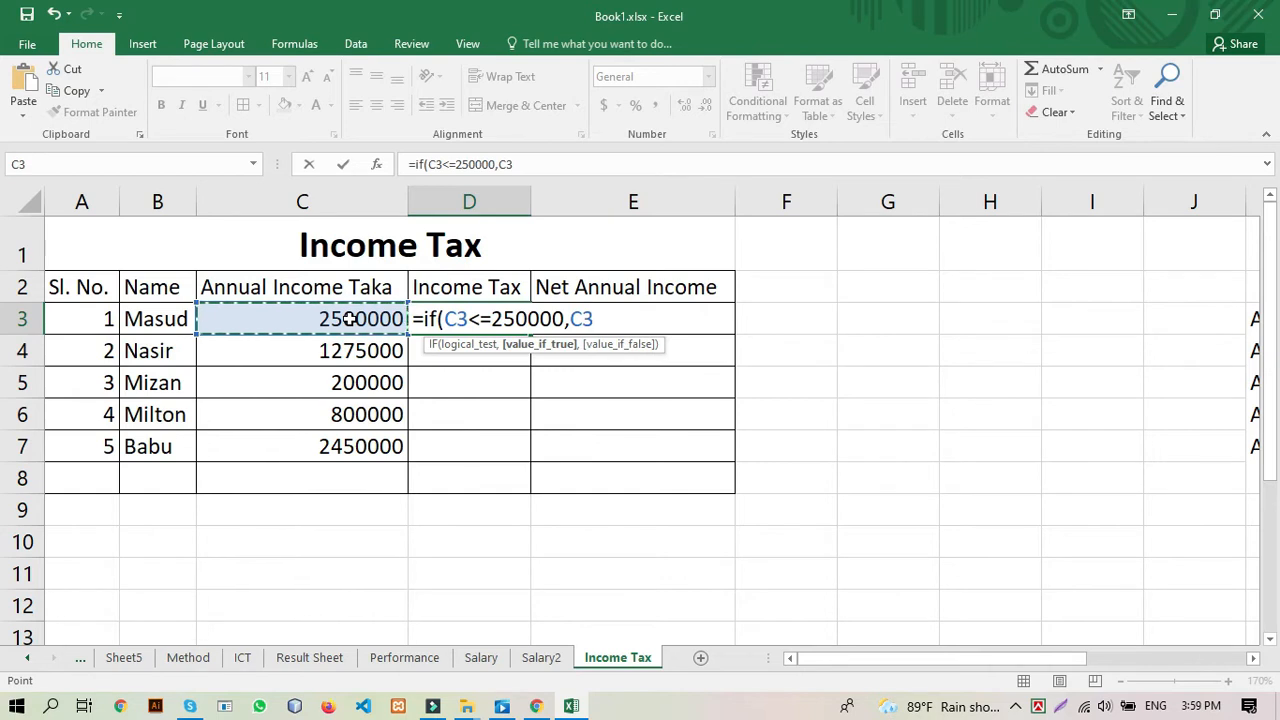
pyautogui.write('*0')
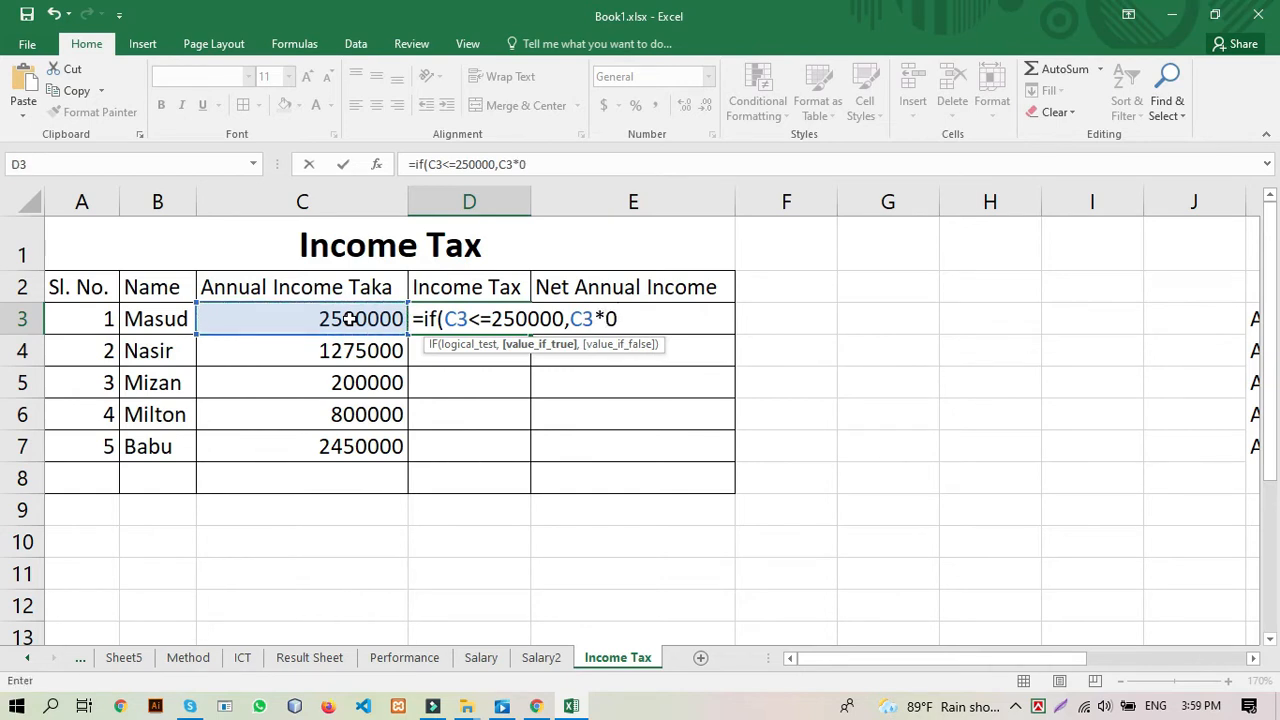
pyautogui.write('%,')
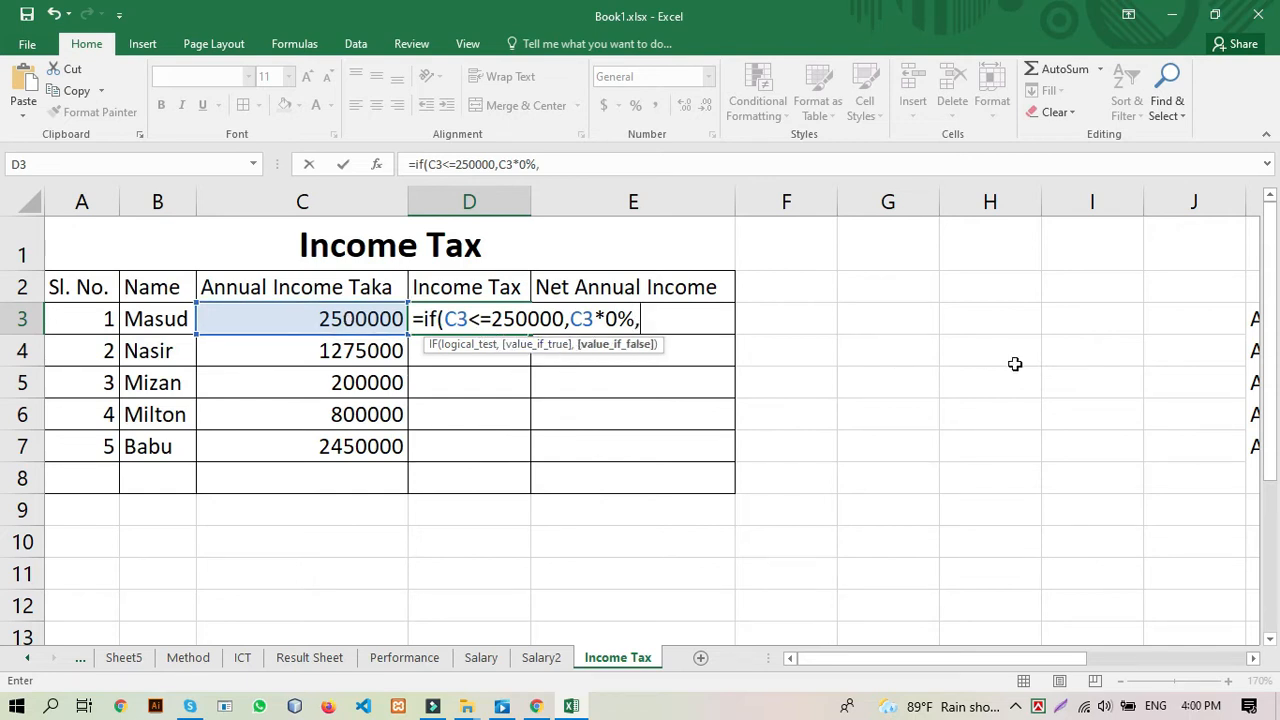
pyautogui.moveTo(866, 662); pyautogui.dragTo(948, 662)
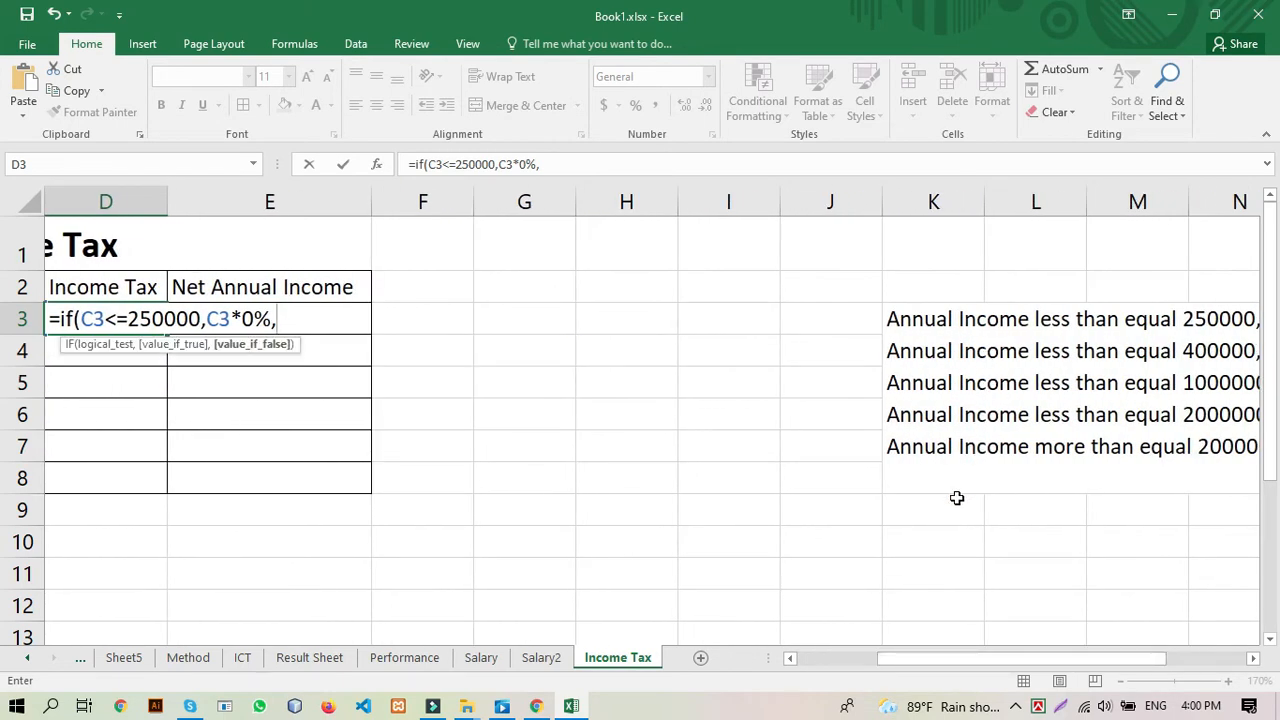
pyautogui.moveTo(907, 659); pyautogui.dragTo(830, 677)
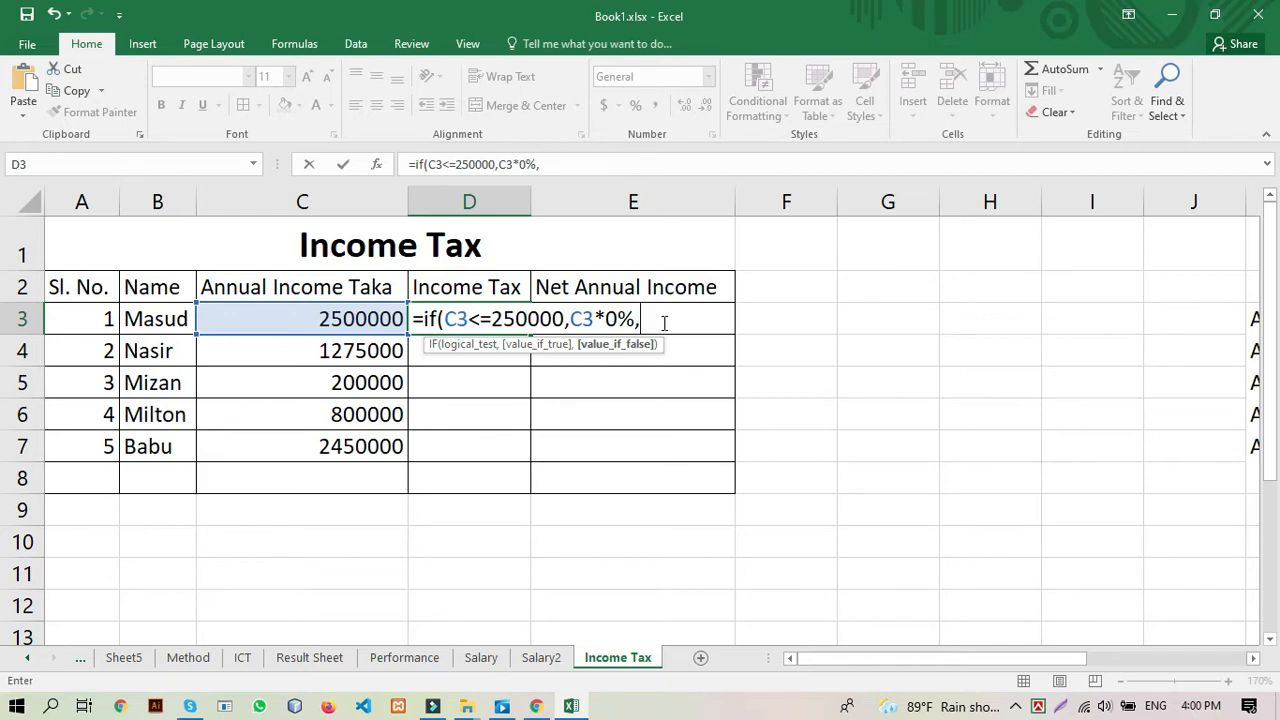
# Step: Nest a second IF as the value-if-false of D3's formula, with the logical test C3<=400000 followed by a comma
pyautogui.write('if')
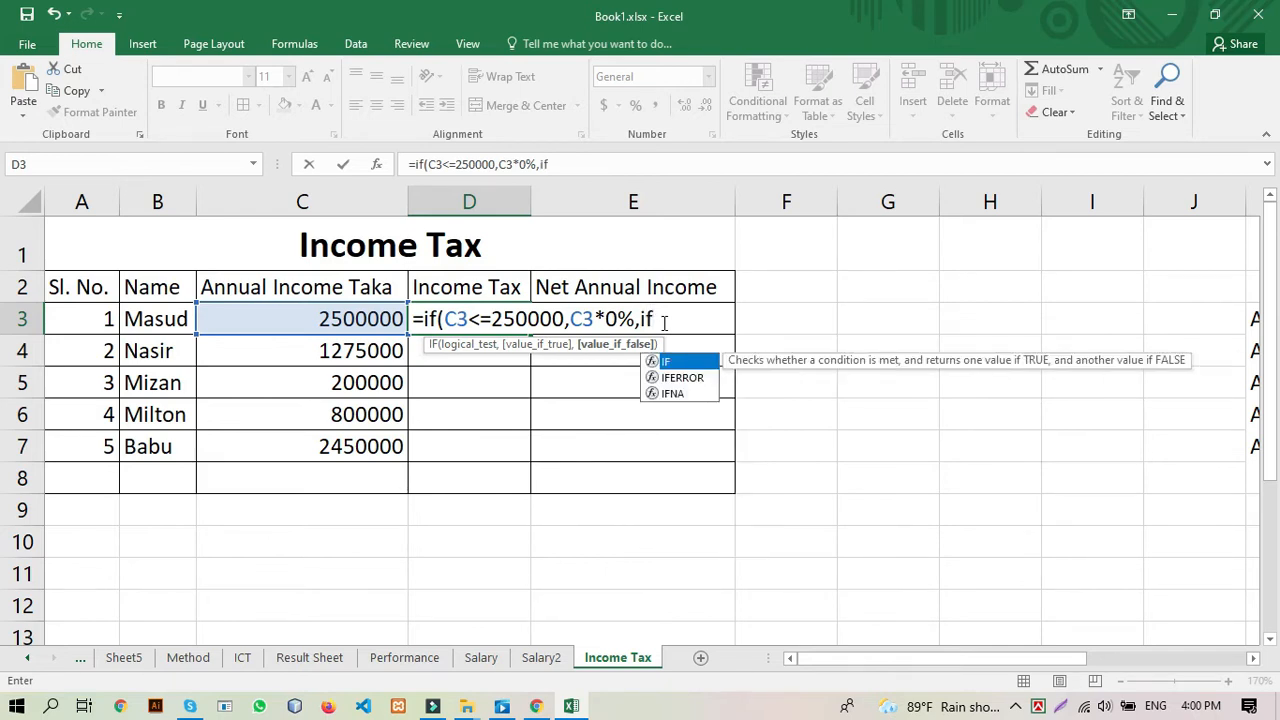
pyautogui.write('(')
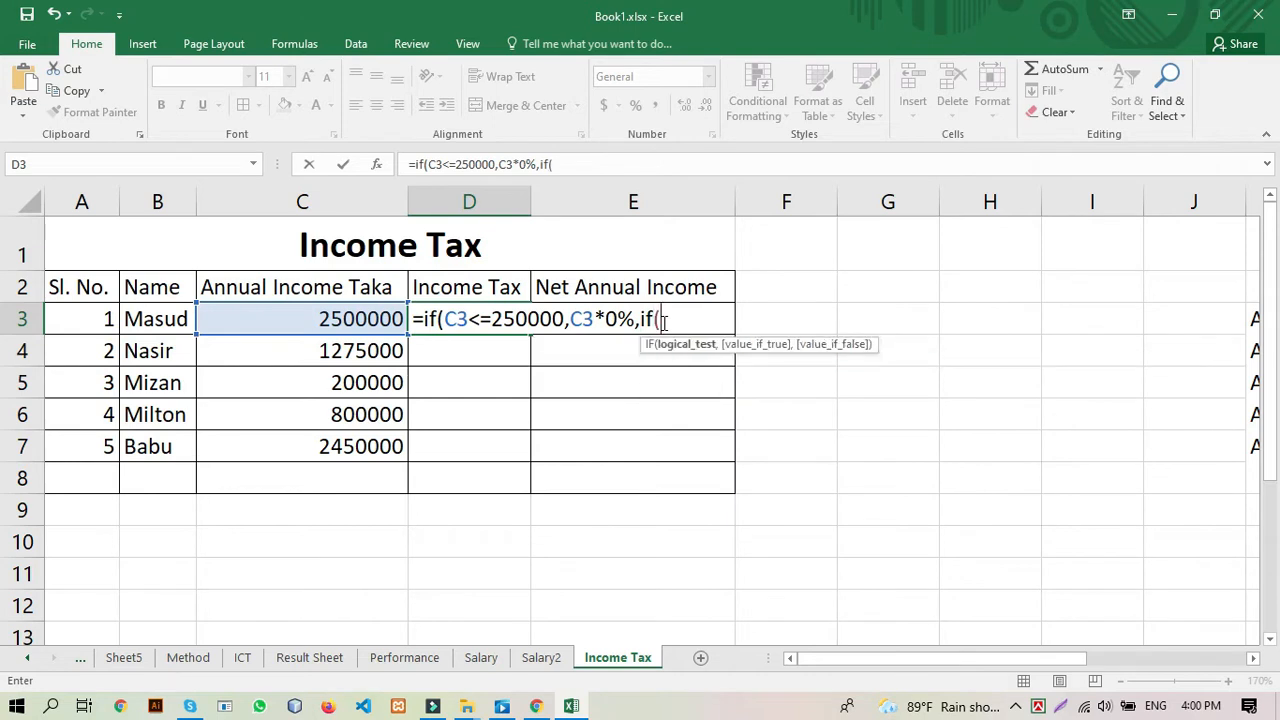
pyautogui.click(297, 320)
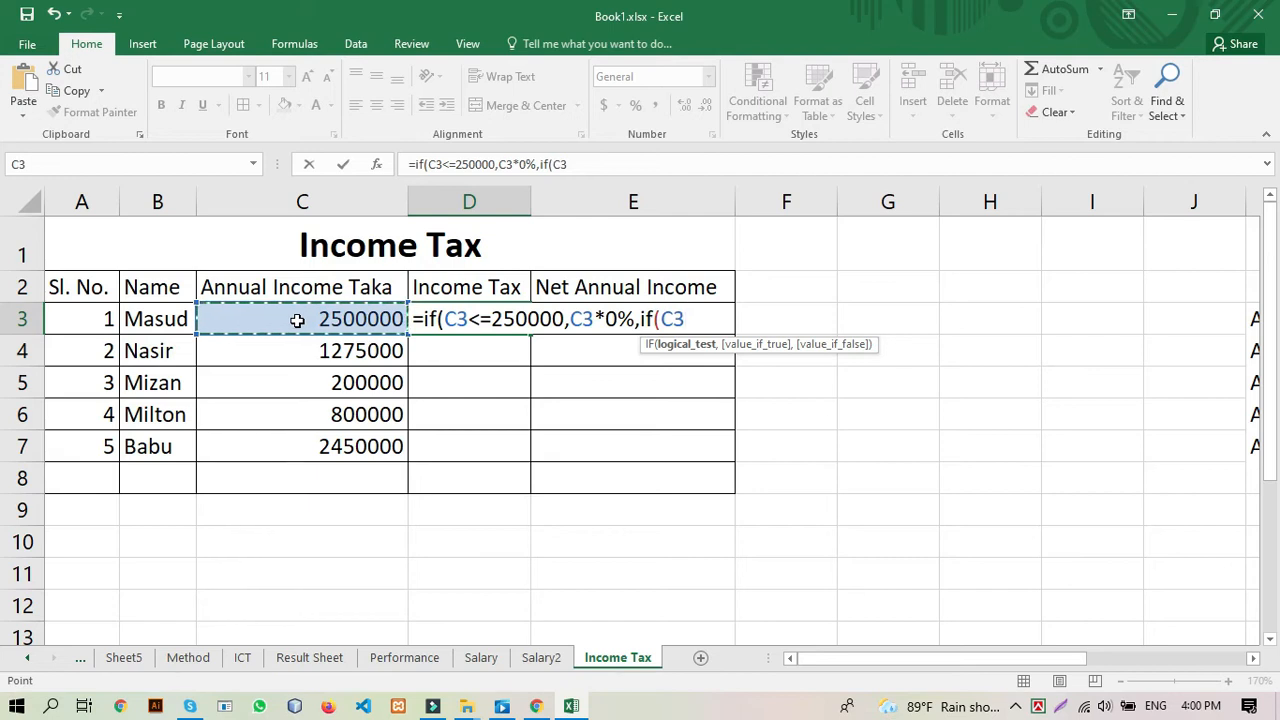
pyautogui.write('<')
pyautogui.write('=')
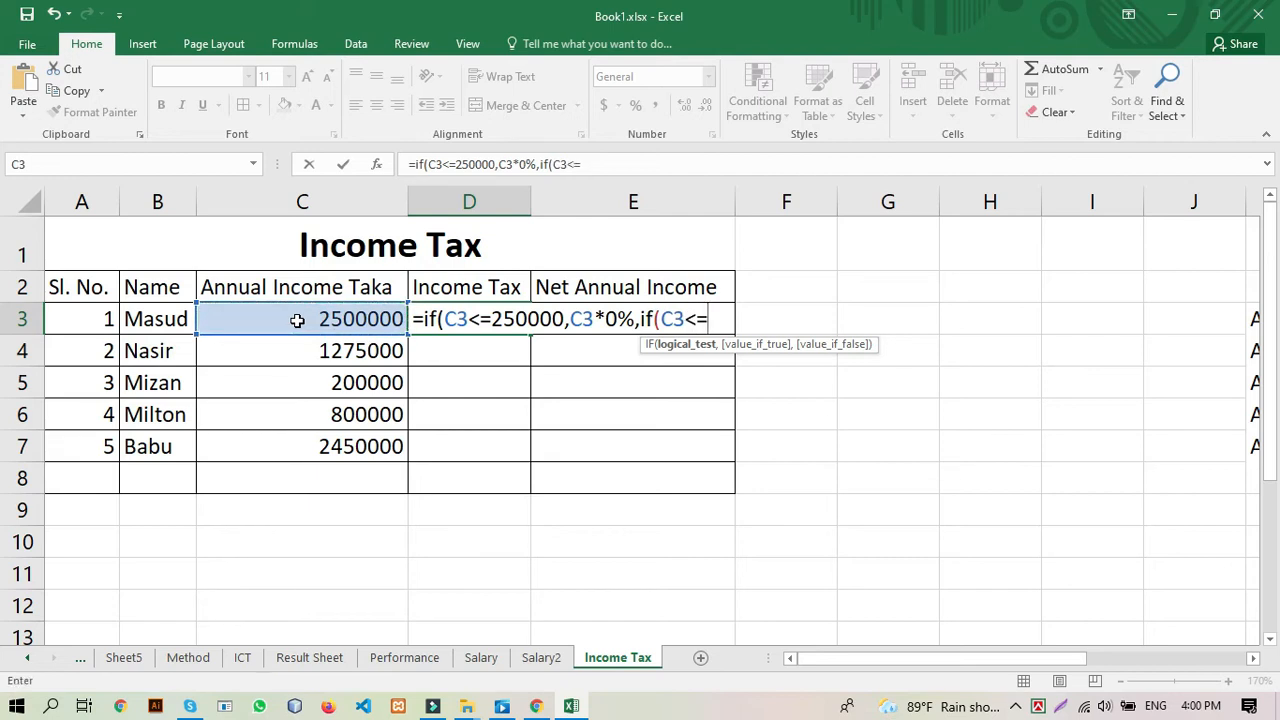
pyautogui.write('400000')
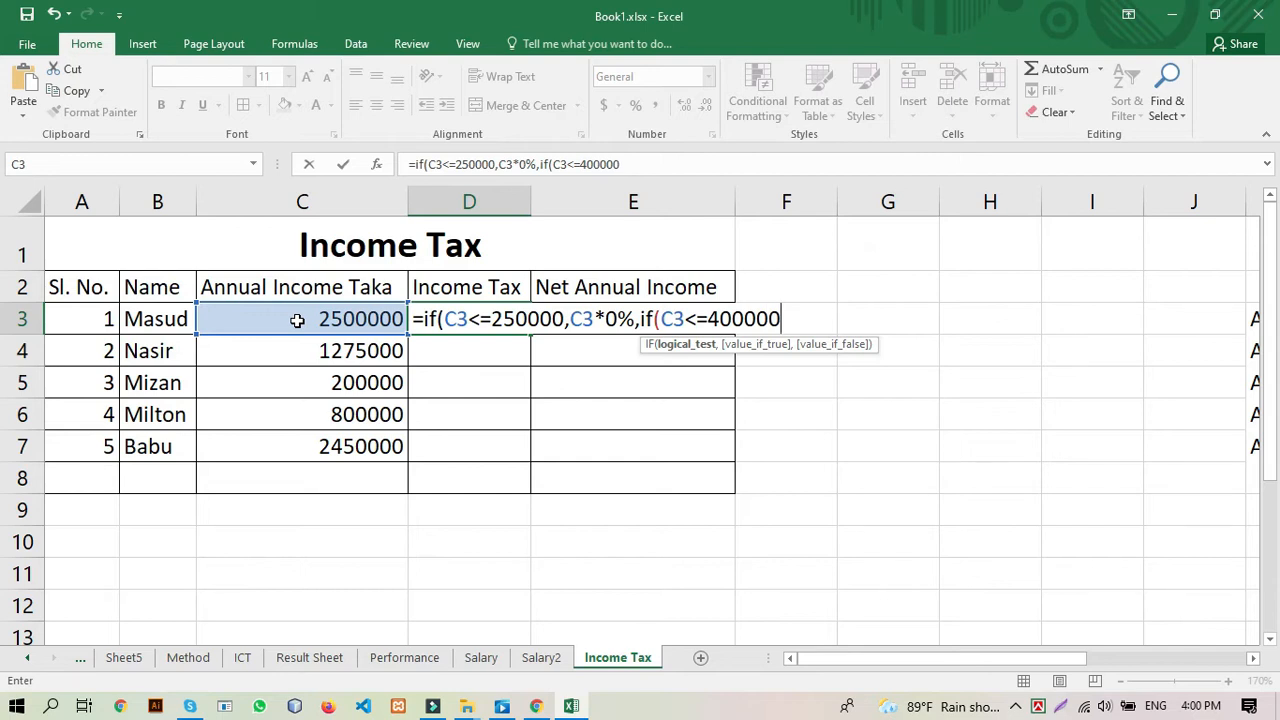
pyautogui.write(',')
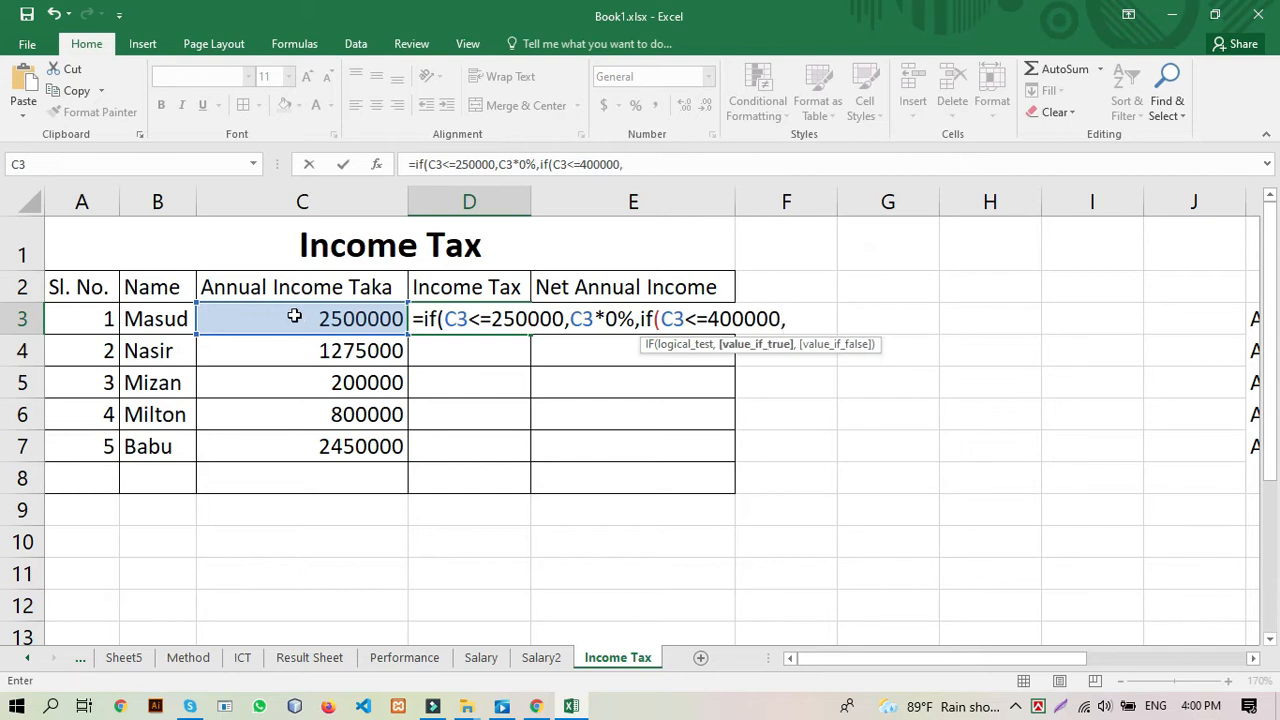
# Step: Add C3*10% as the value-if-true argument of the second IF in D3 and review its logical test
pyautogui.click(286, 316)
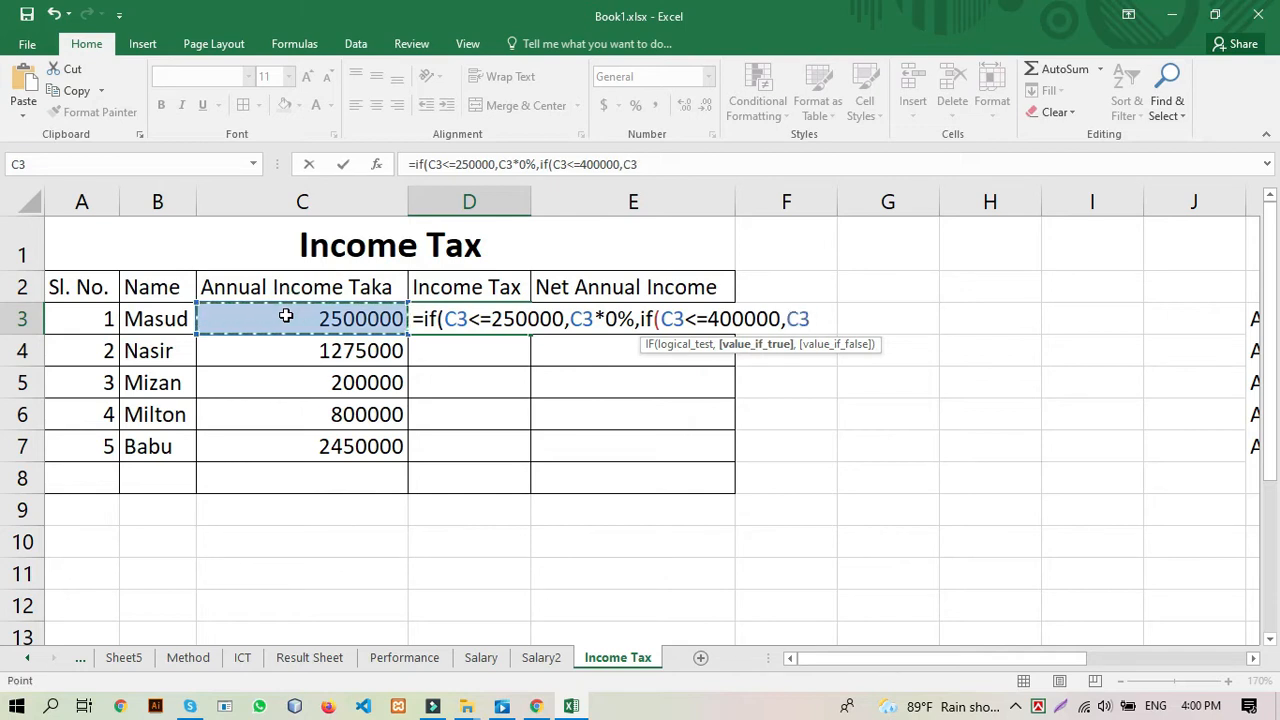
pyautogui.write('*10')
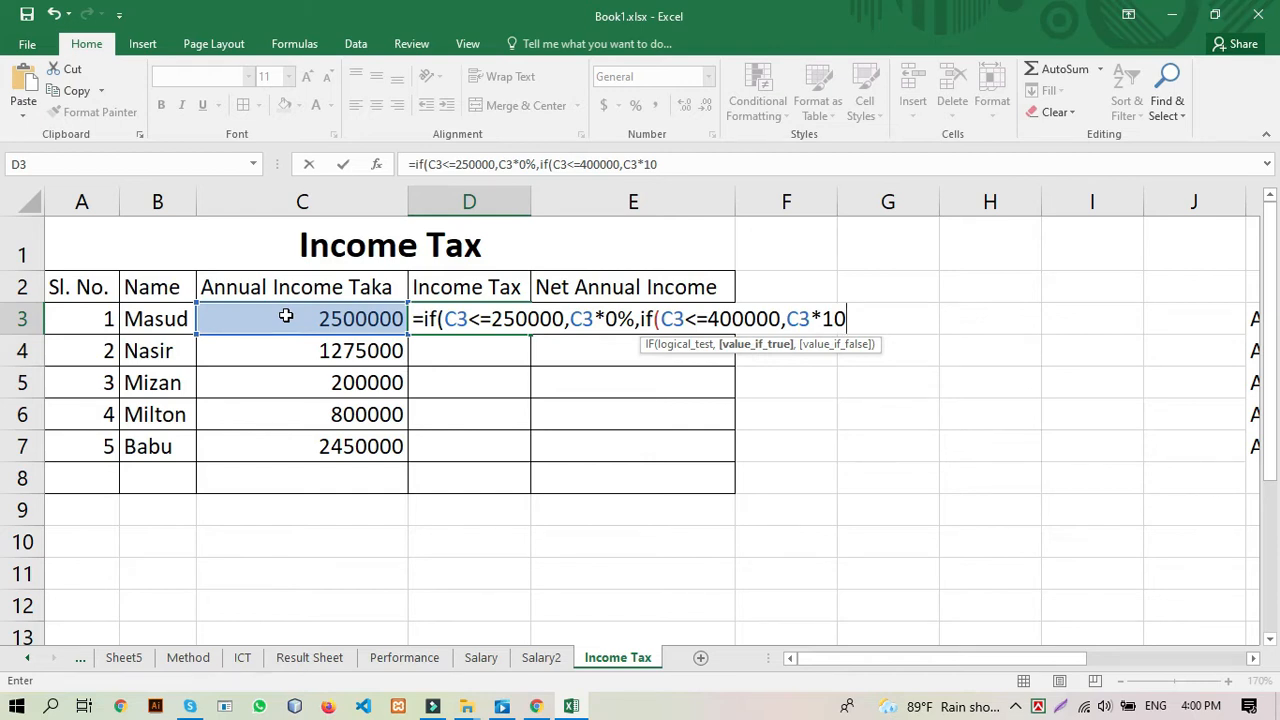
pyautogui.write('%')
pyautogui.moveTo(782, 320); pyautogui.dragTo(661, 322)
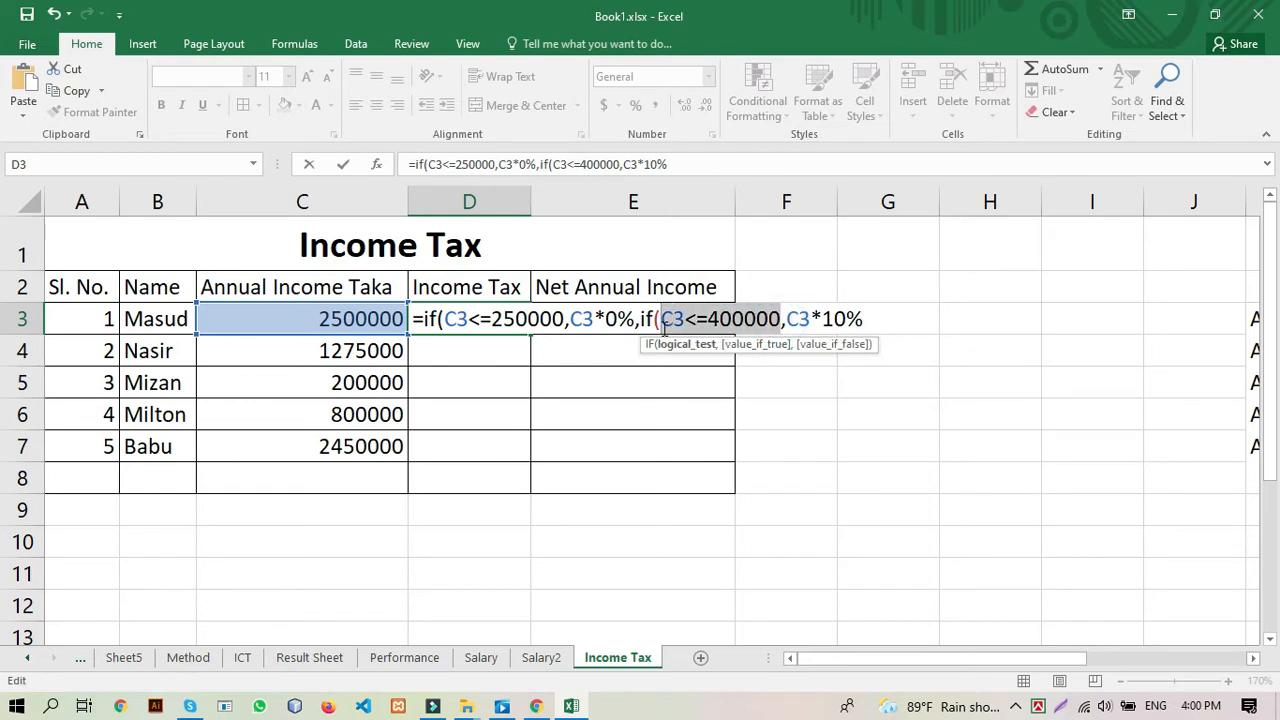
pyautogui.click(885, 316)
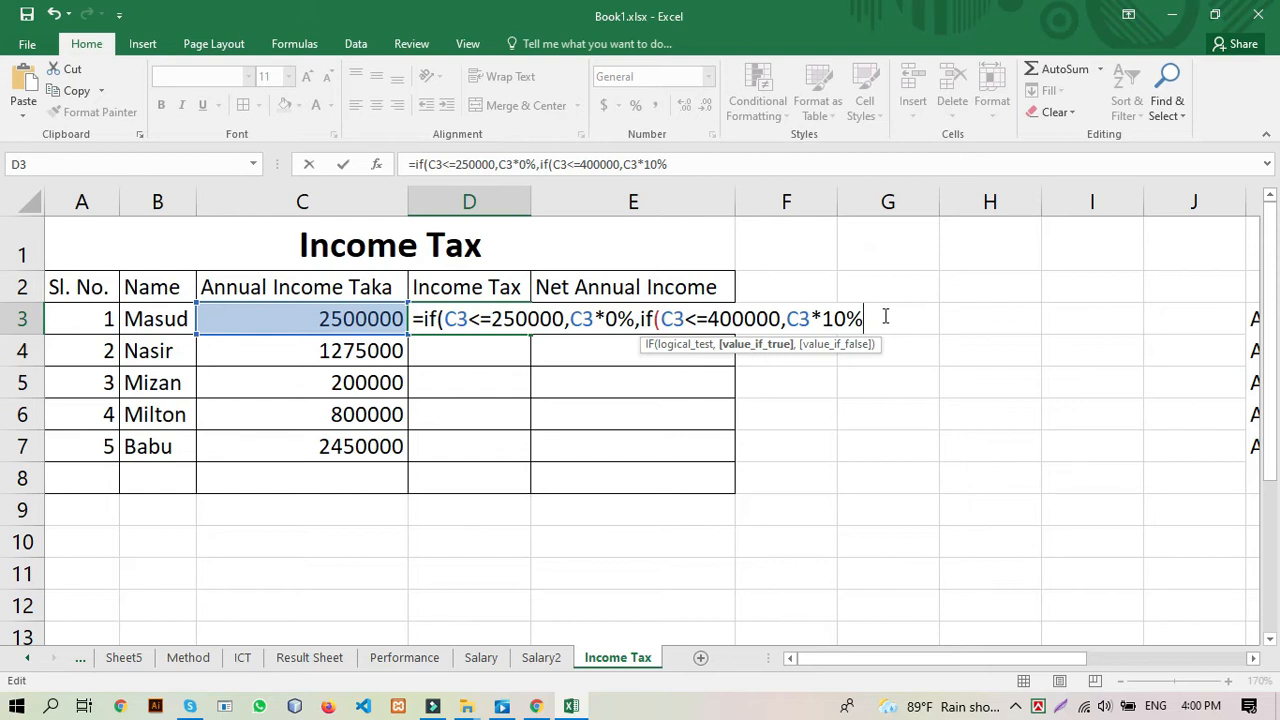
# Step: Nest a third IF in D3's formula with the logical test C3<=1000000 followed by a comma, and review that test
pyautogui.write(',if(')
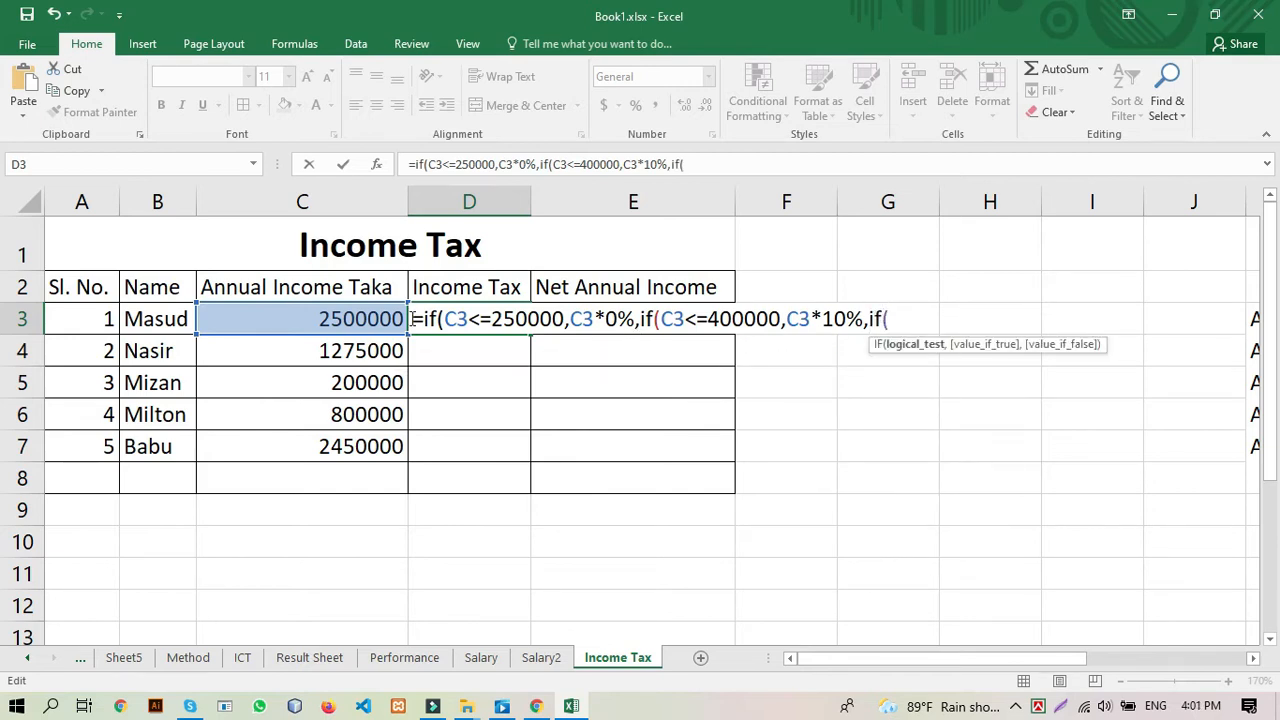
pyautogui.click(365, 319)
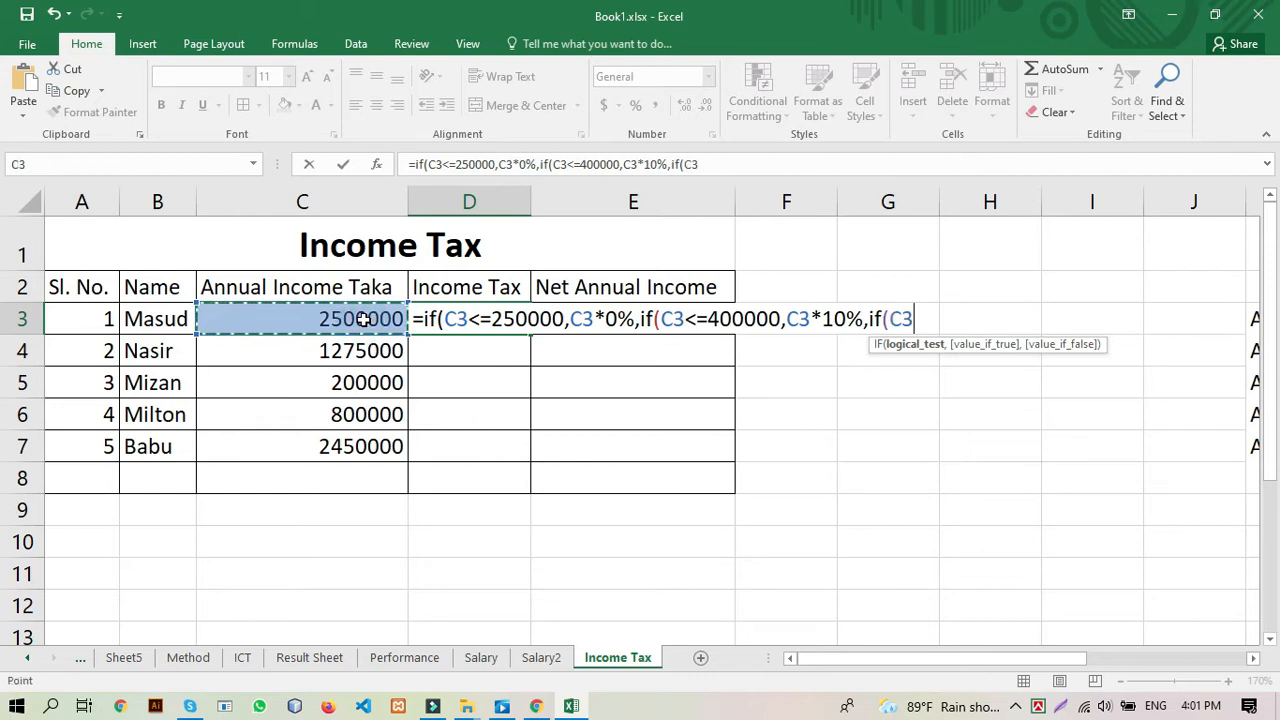
pyautogui.write('<=')
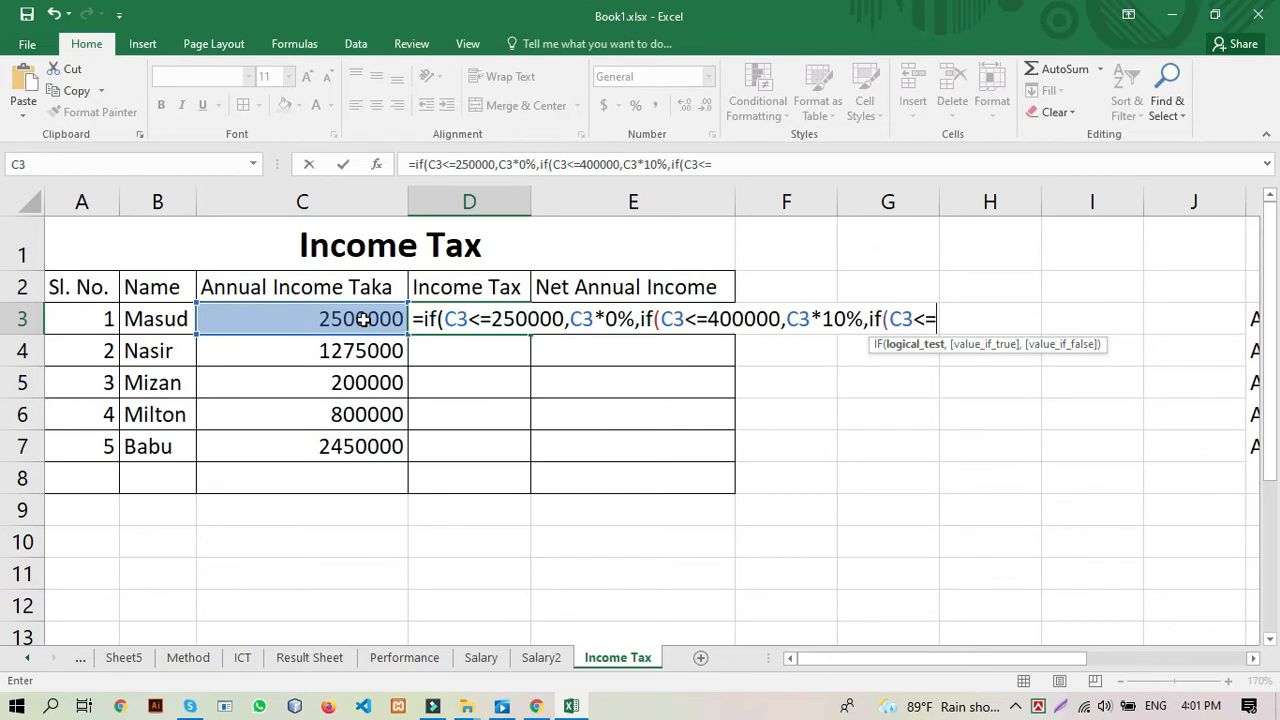
pyautogui.write('1000000')
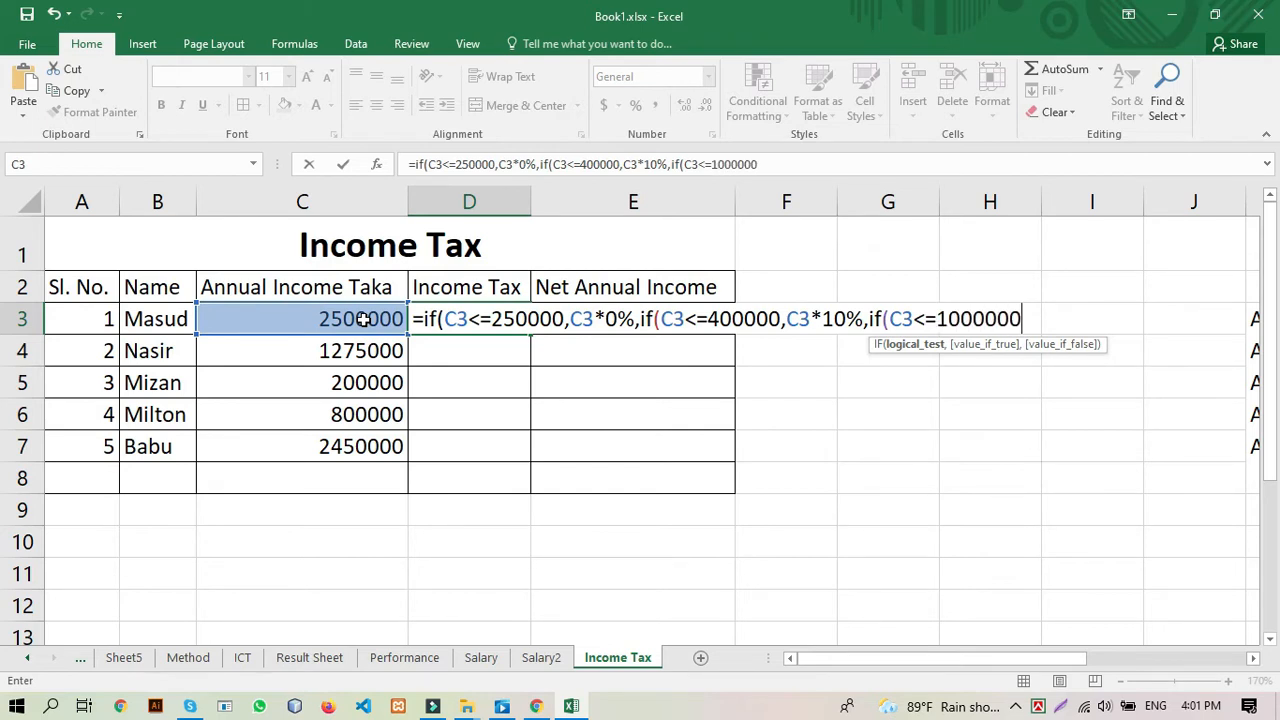
pyautogui.write(',')
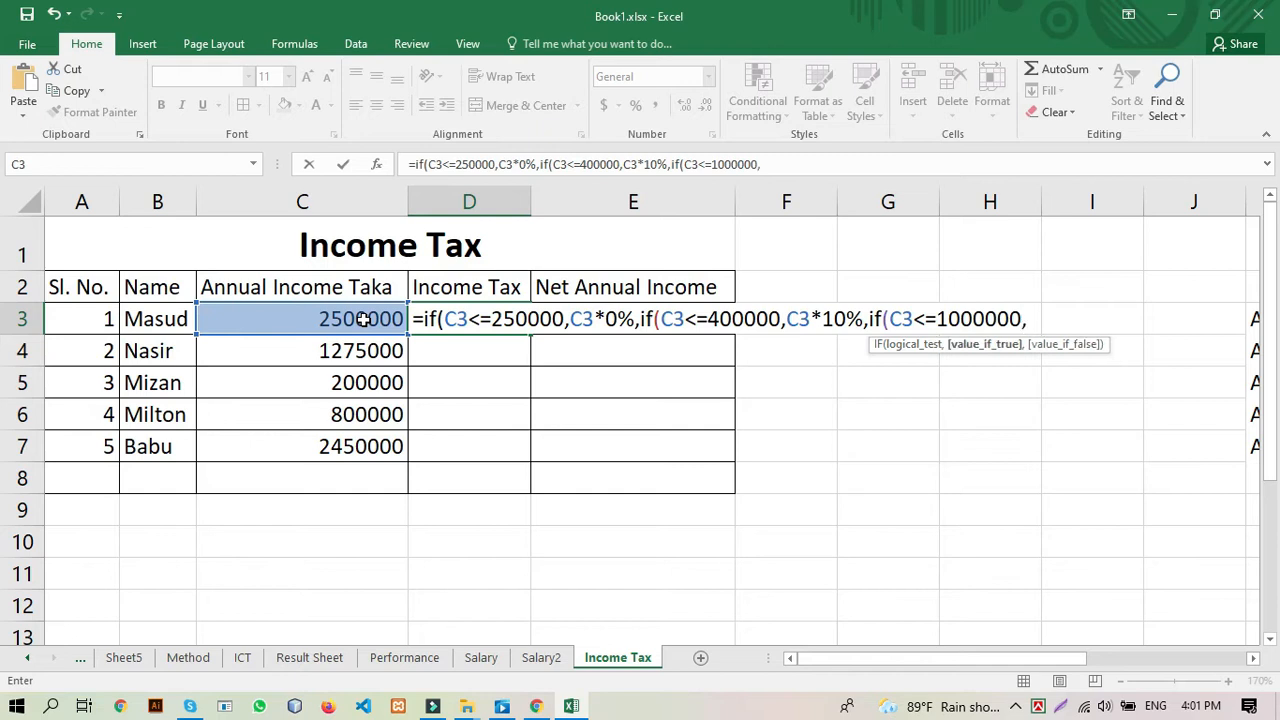
pyautogui.moveTo(1023, 319); pyautogui.dragTo(889, 318)
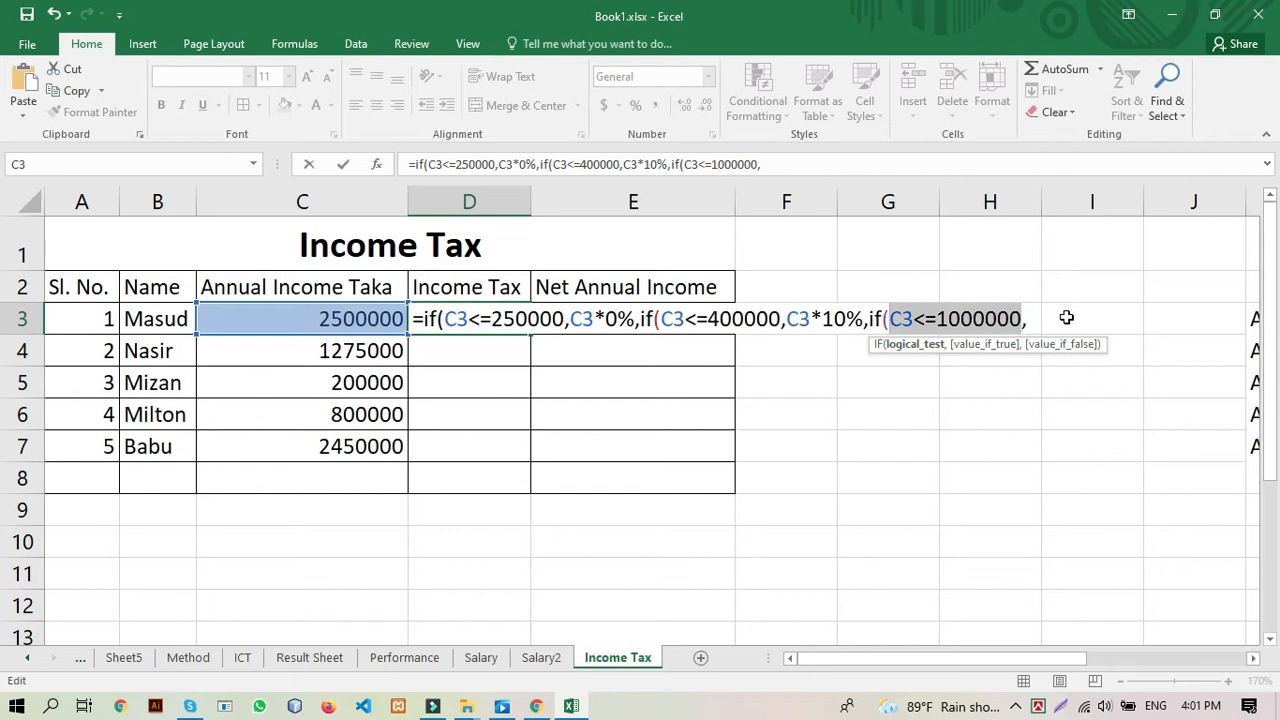
pyautogui.click(1036, 320)
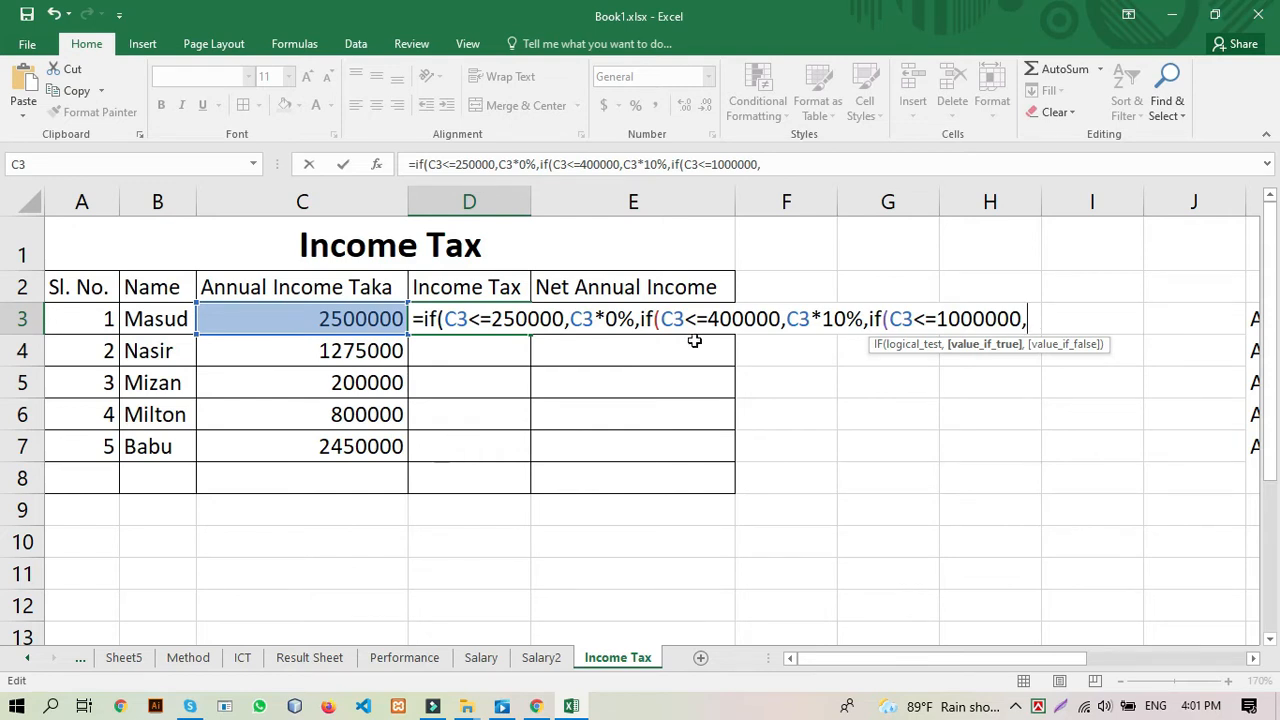
# Step: Add C3*15% as the value-if-true argument of the third IF in D3, followed by a comma
pyautogui.click(354, 318)
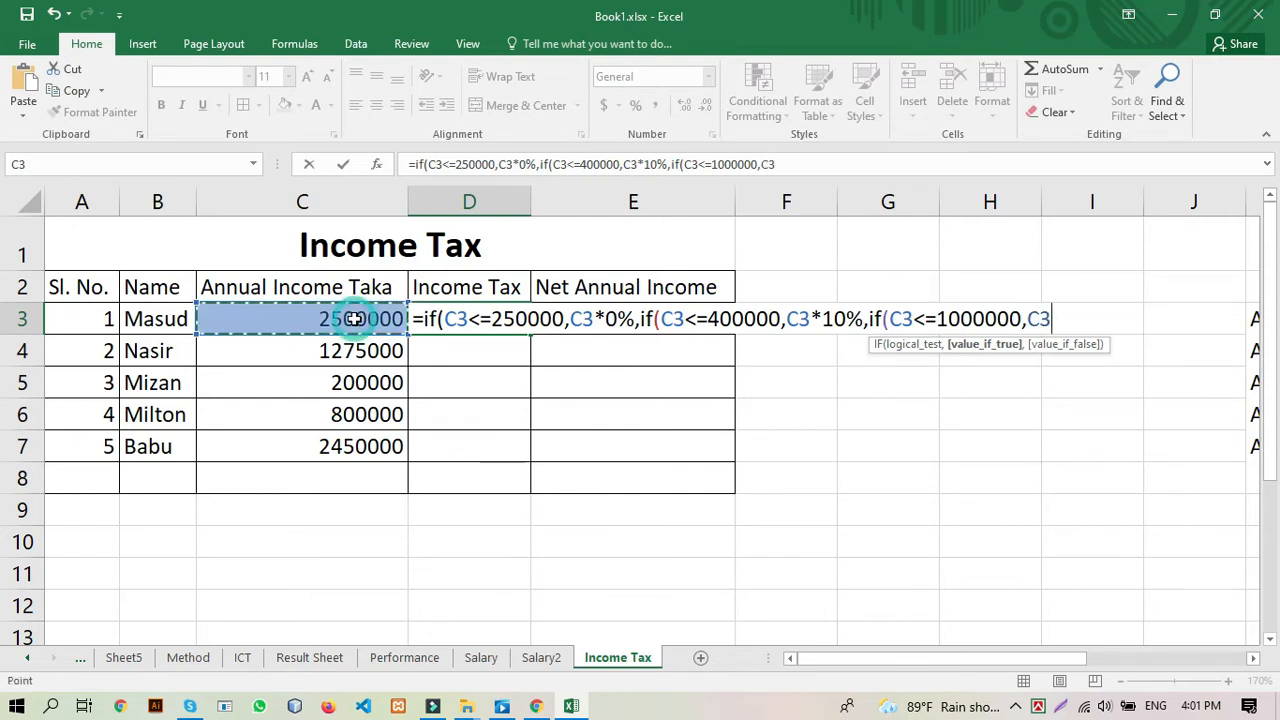
pyautogui.write('*')
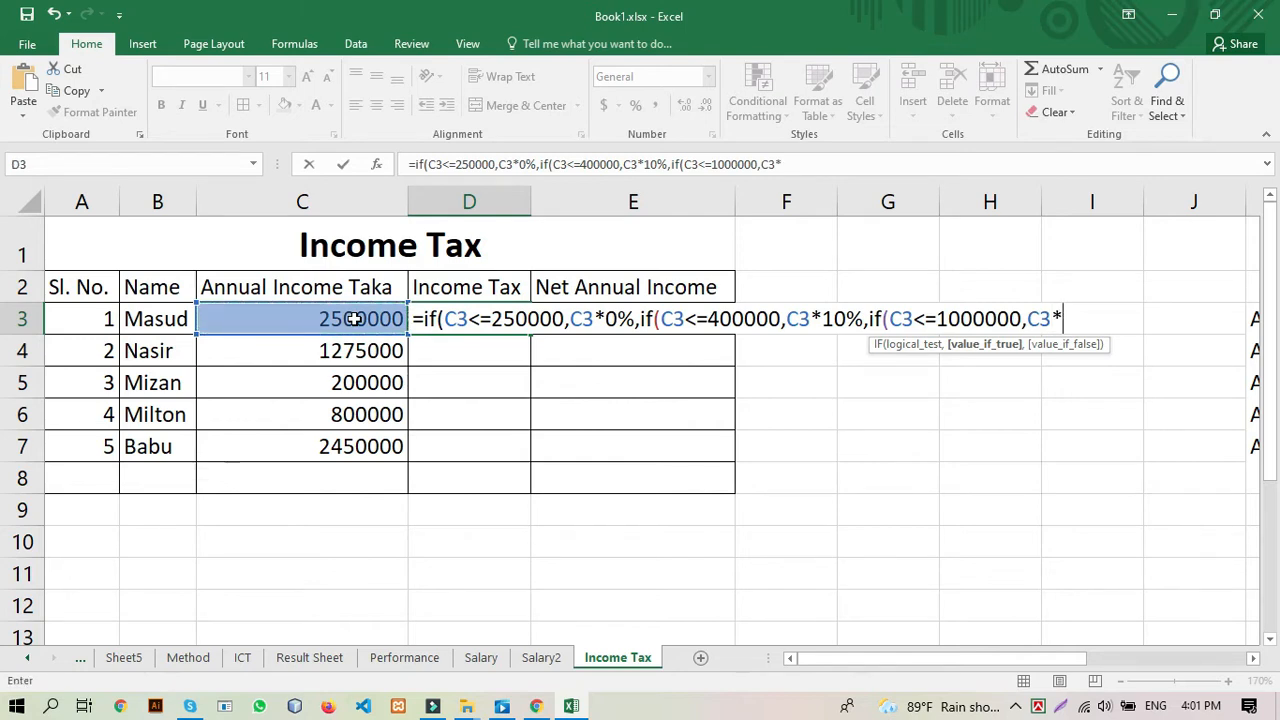
pyautogui.write('15%,')
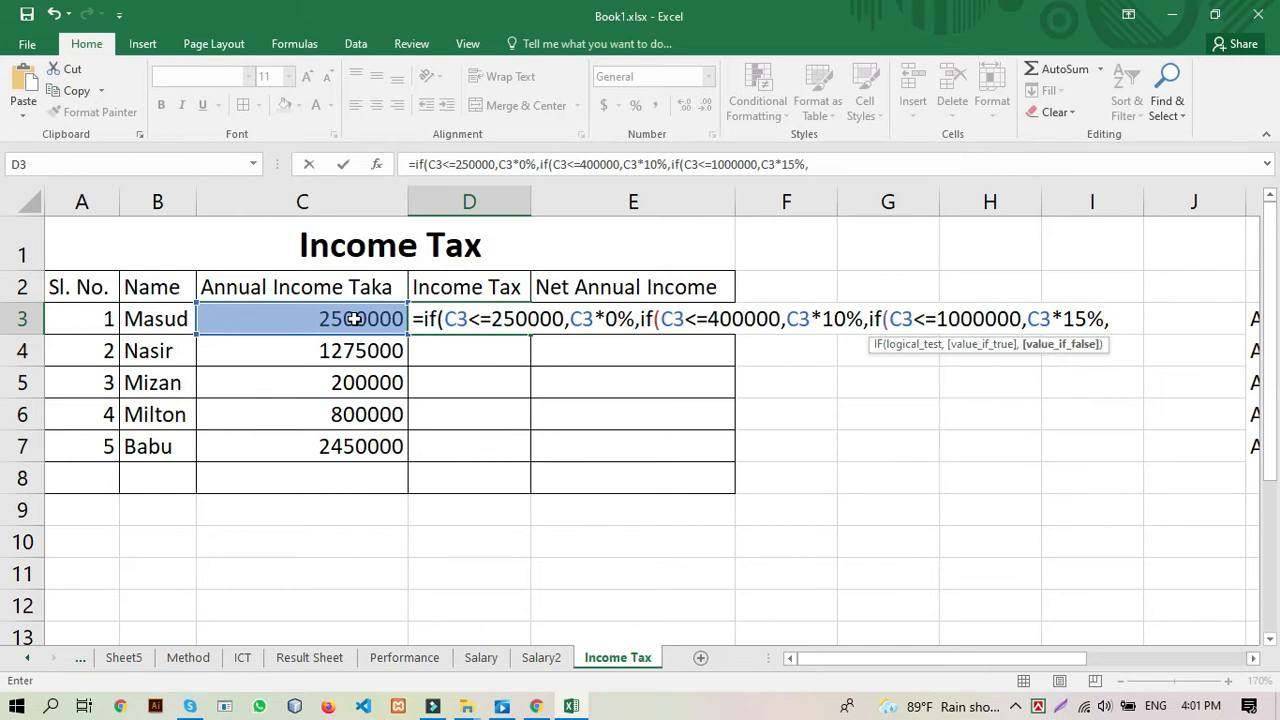
# Step: Nest a fourth IF in D3's formula with the logical test C3<=2000000 followed by a comma
pyautogui.write('if')
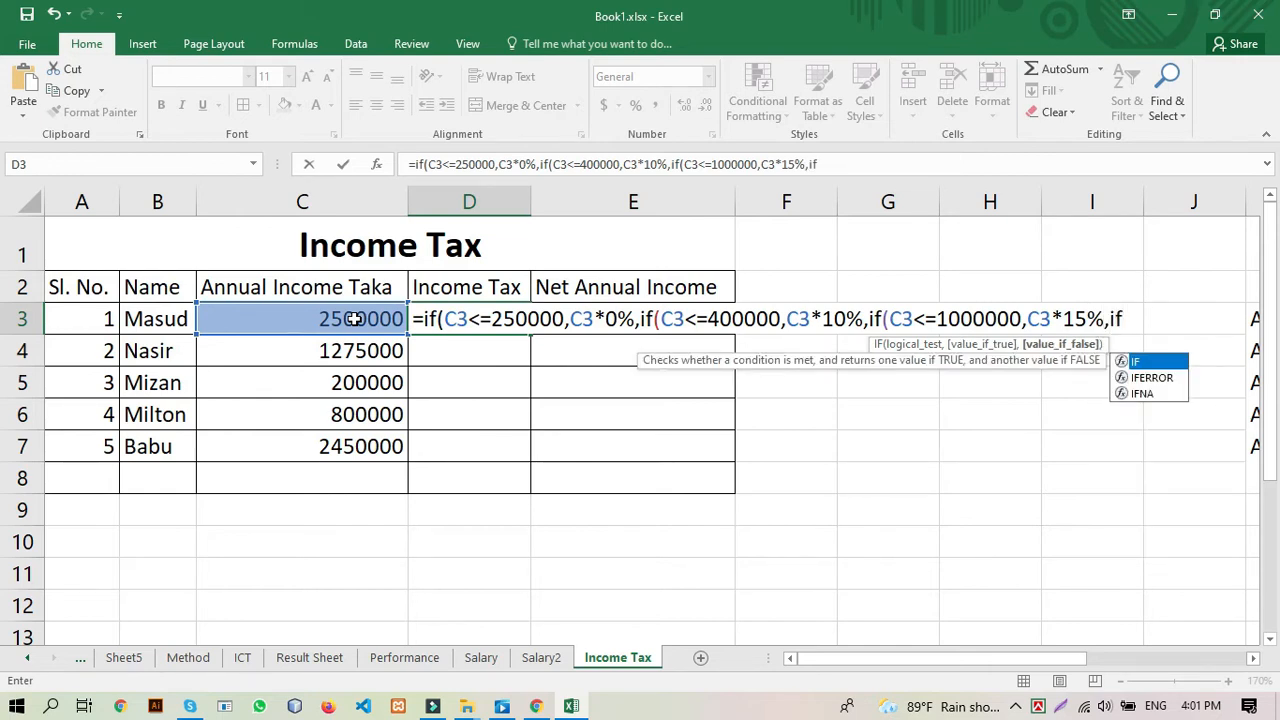
pyautogui.write('(')
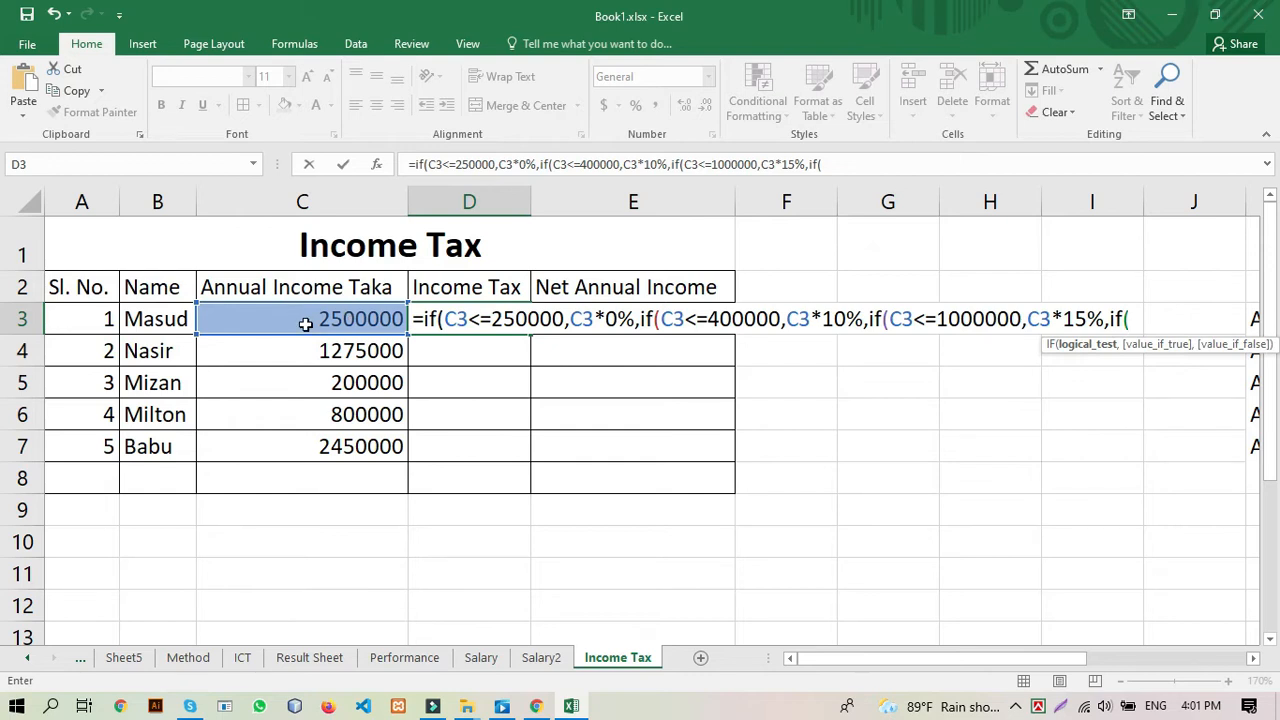
pyautogui.click(308, 320)
pyautogui.write('<=2000000')
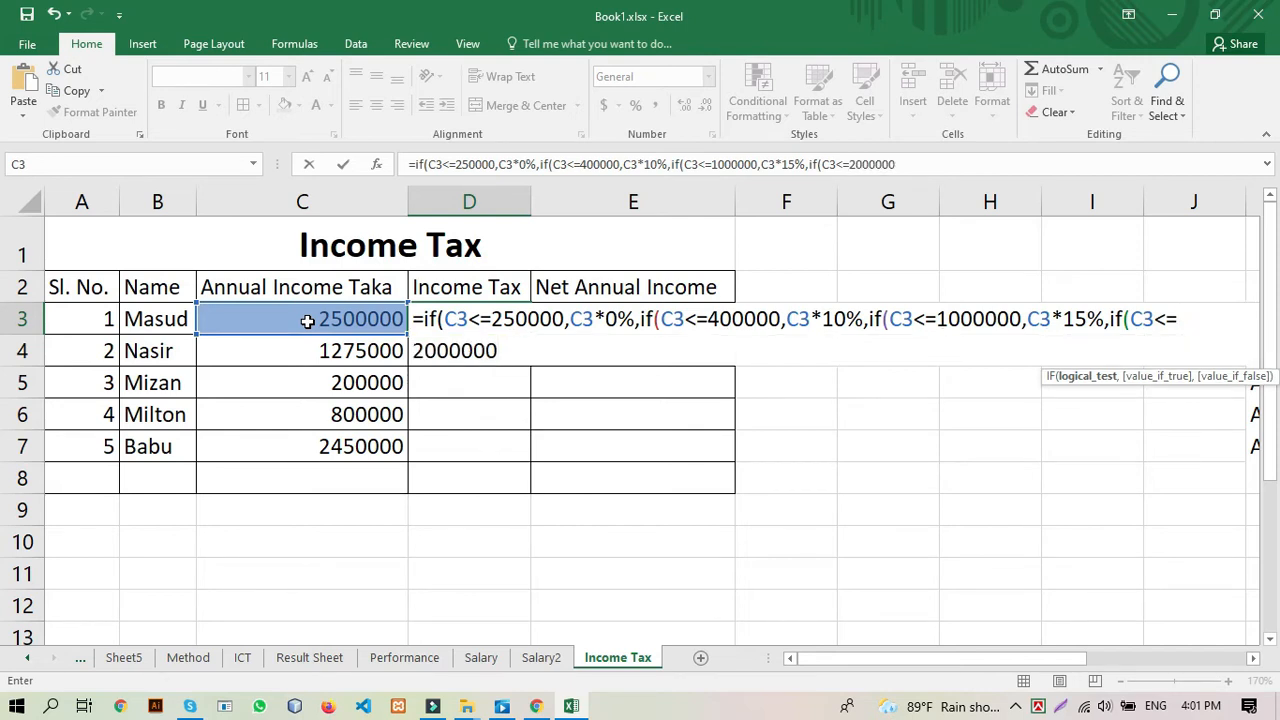
pyautogui.write(',')
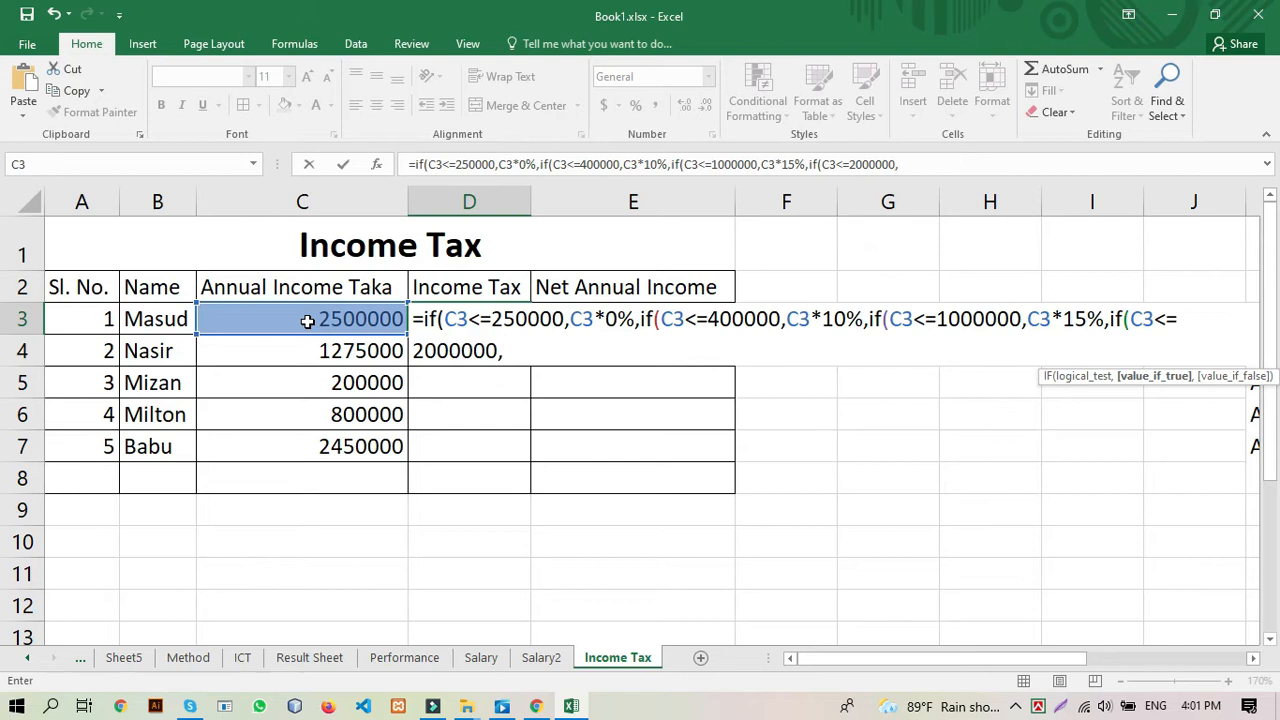
pyautogui.click(22, 573)
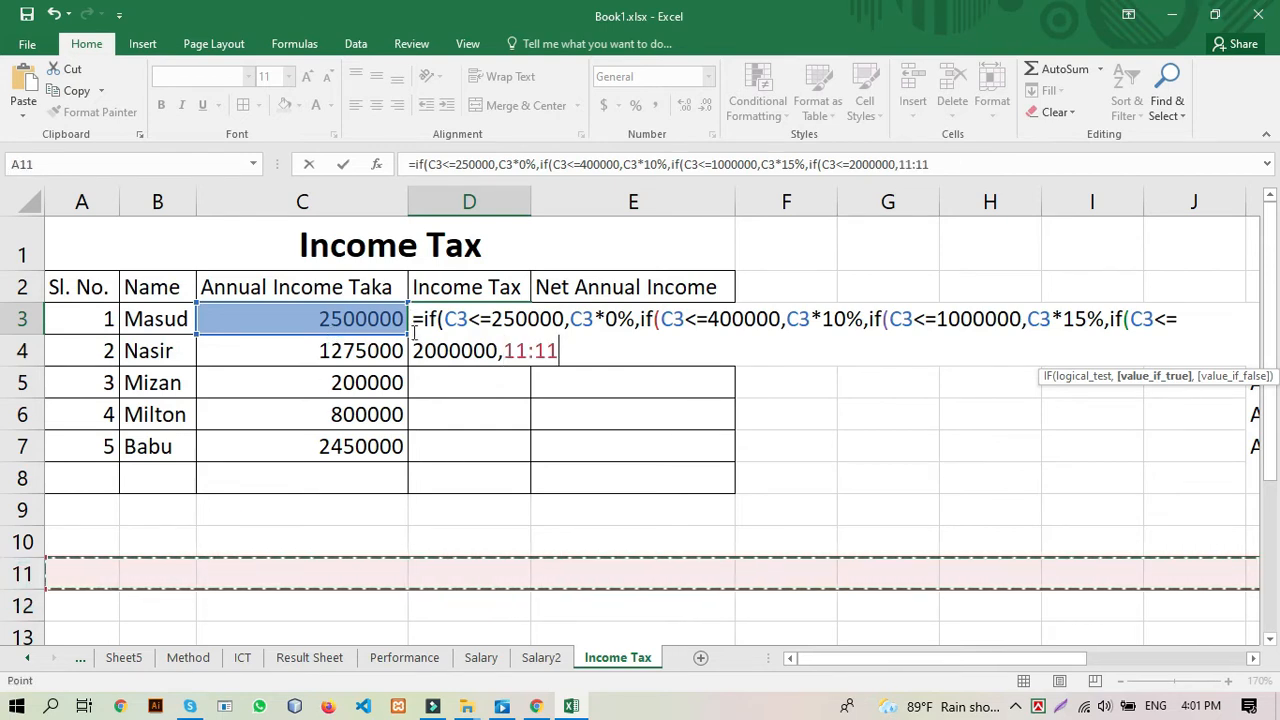
pyautogui.press('BackSpace')
pyautogui.press('BackSpace')
pyautogui.press('BackSpace')
pyautogui.press('BackSpace')
pyautogui.press('BackSpace')
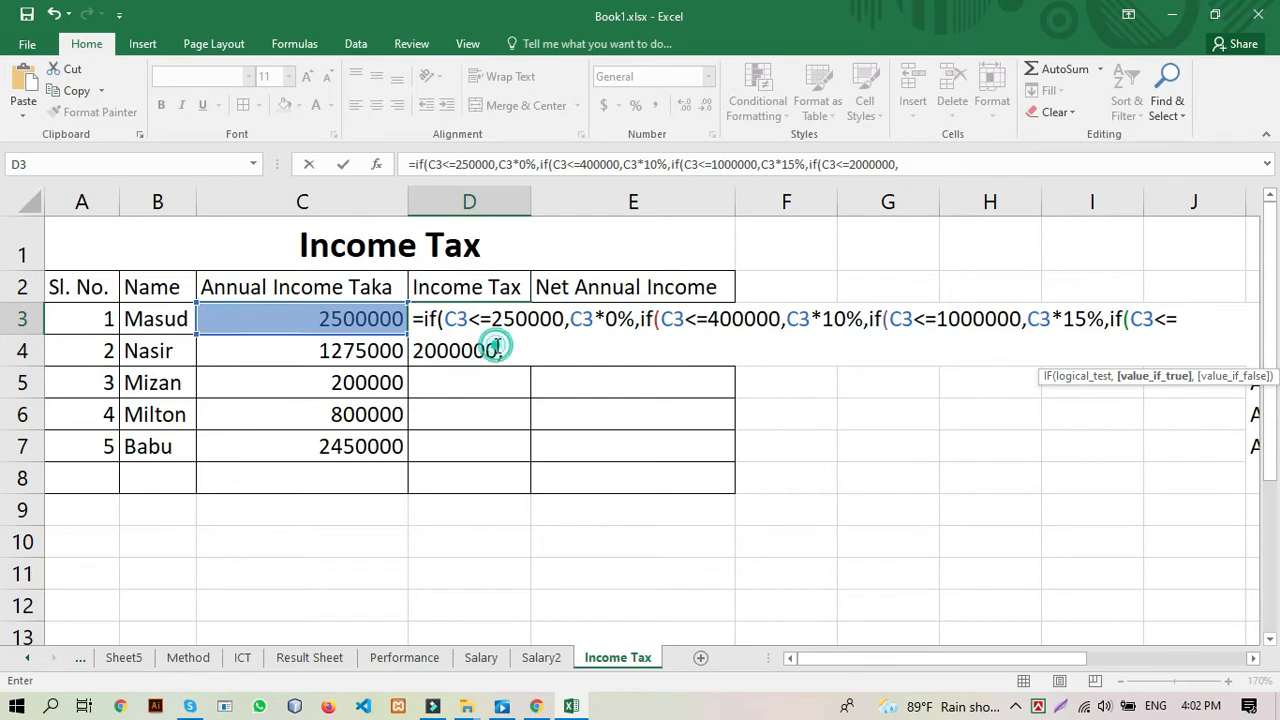
pyautogui.click(1134, 322)
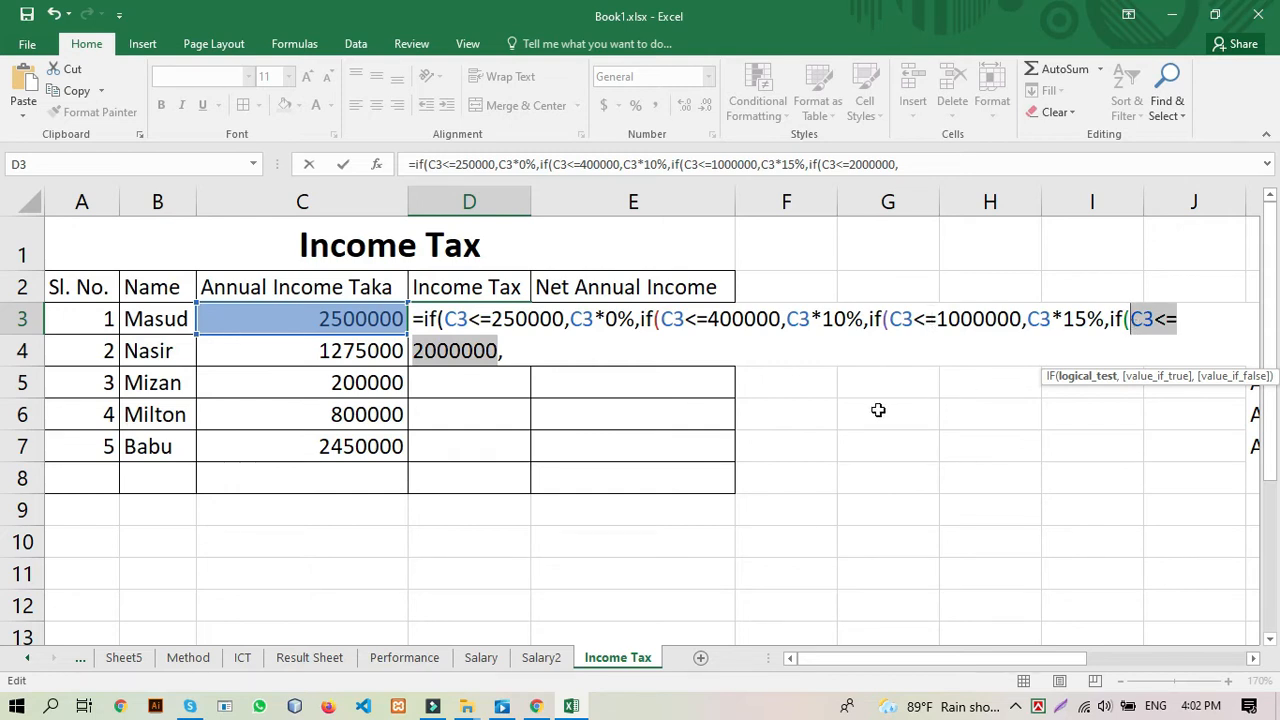
pyautogui.click(651, 355)
pyautogui.write('20')
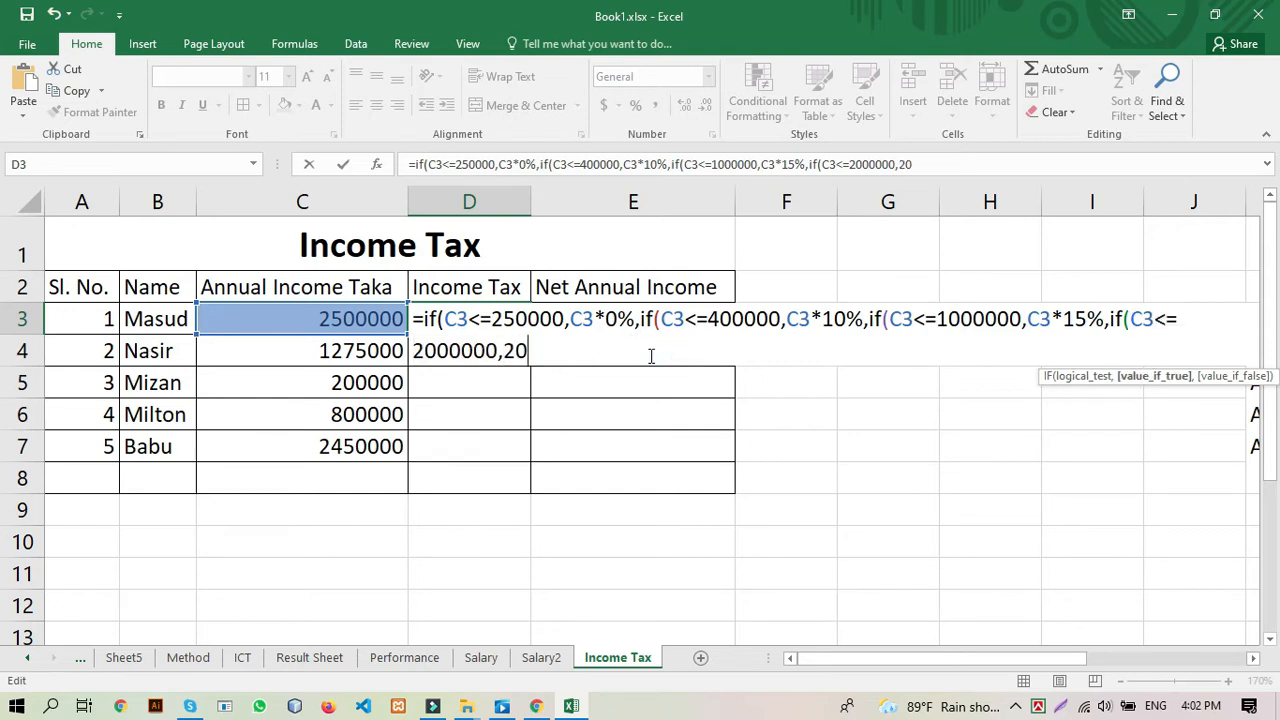
pyautogui.press('BackSpace')
pyautogui.press('BackSpace')
# Step: Add C3*20% as the value-if-true argument of the fourth IF in D3, followed by a comma
pyautogui.click(341, 322)
pyautogui.write('*20%')
pyautogui.write(',')
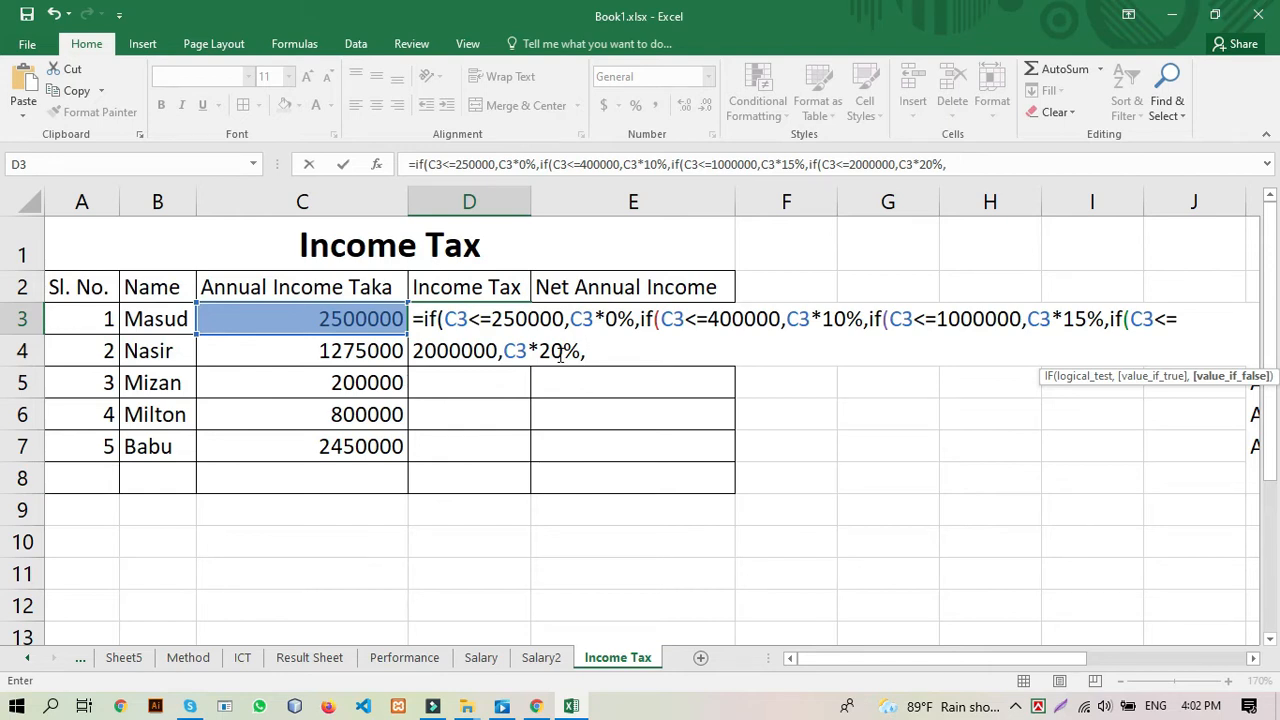
# Step: Add C3*25% as the final value-if-false argument, close all four nested IFs, and enter the formula in D3
pyautogui.click(370, 319)
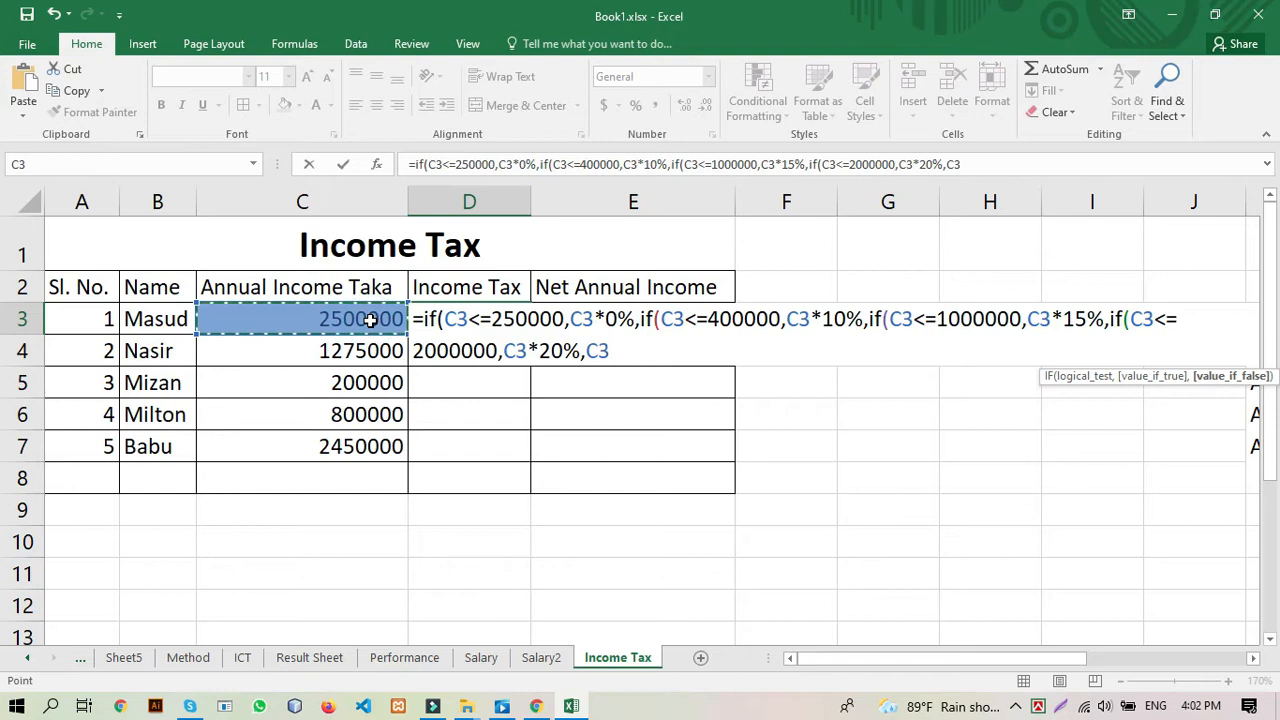
pyautogui.write('*25')
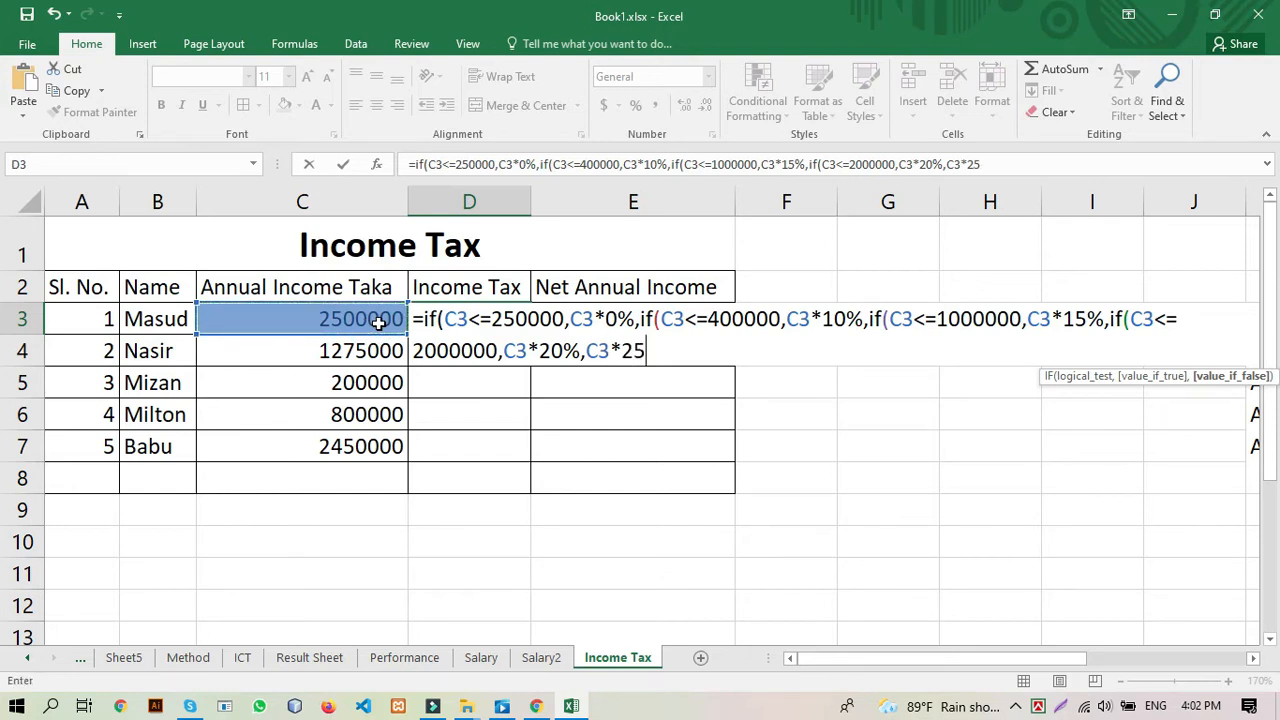
pyautogui.write('%')
pyautogui.write('))))')
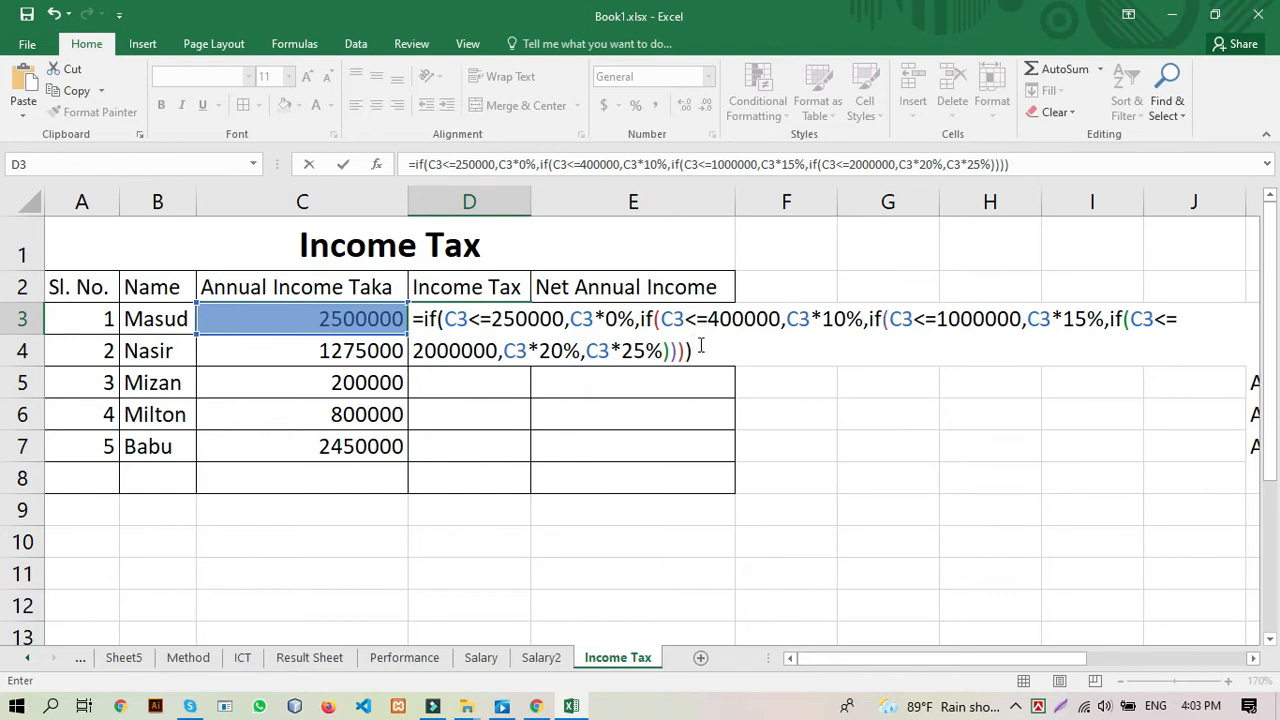
pyautogui.press('Return')
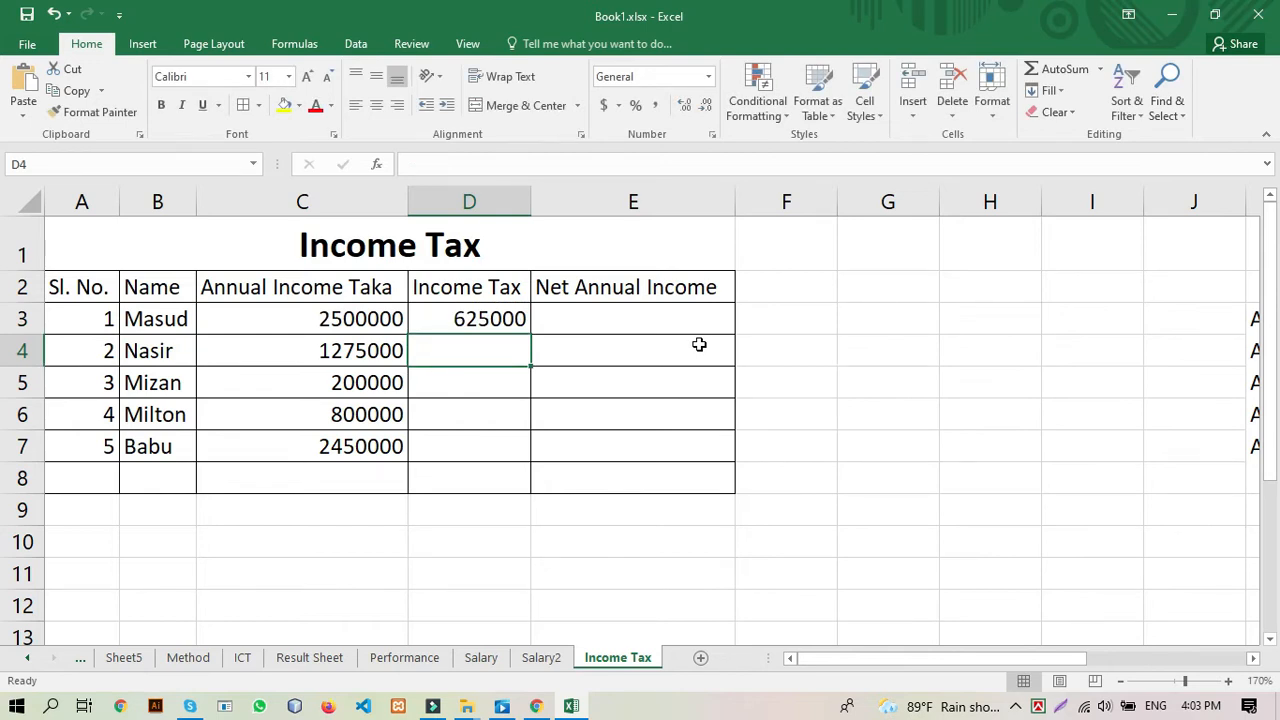
# Step: Fill the income tax formula from D3 down through D7 for the remaining people
pyautogui.click(491, 321)
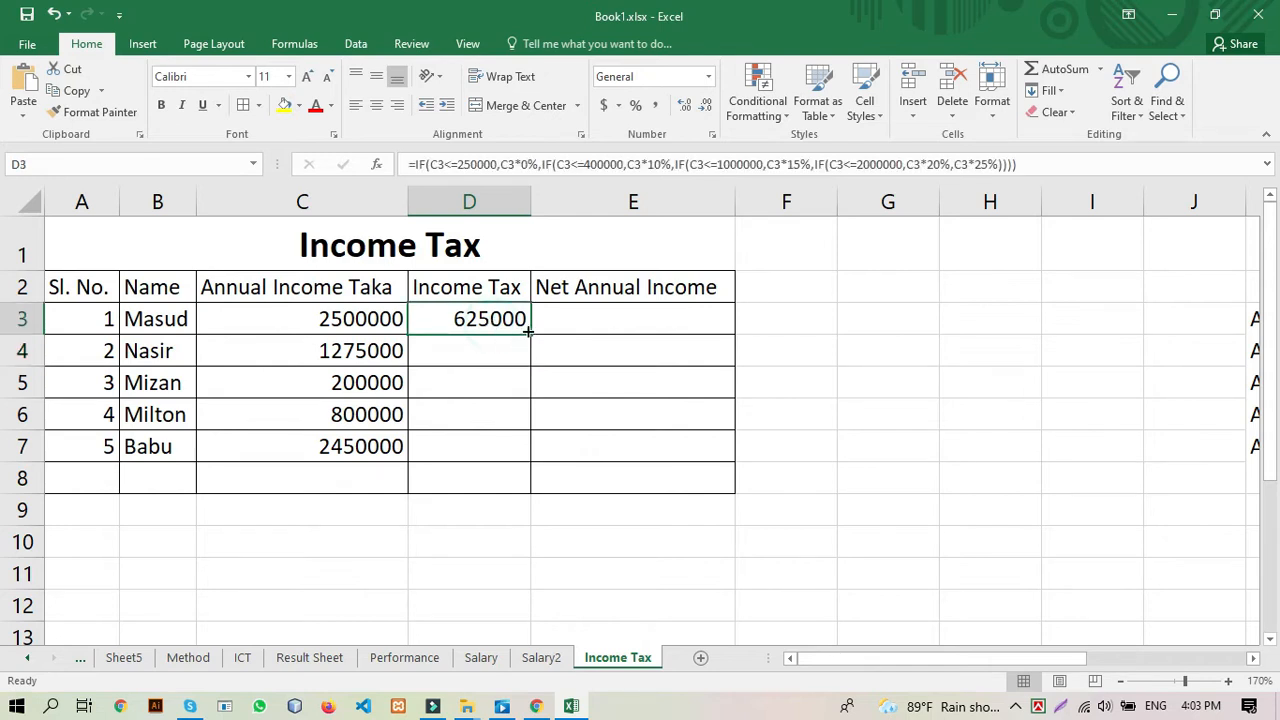
pyautogui.doubleClick(530, 335)
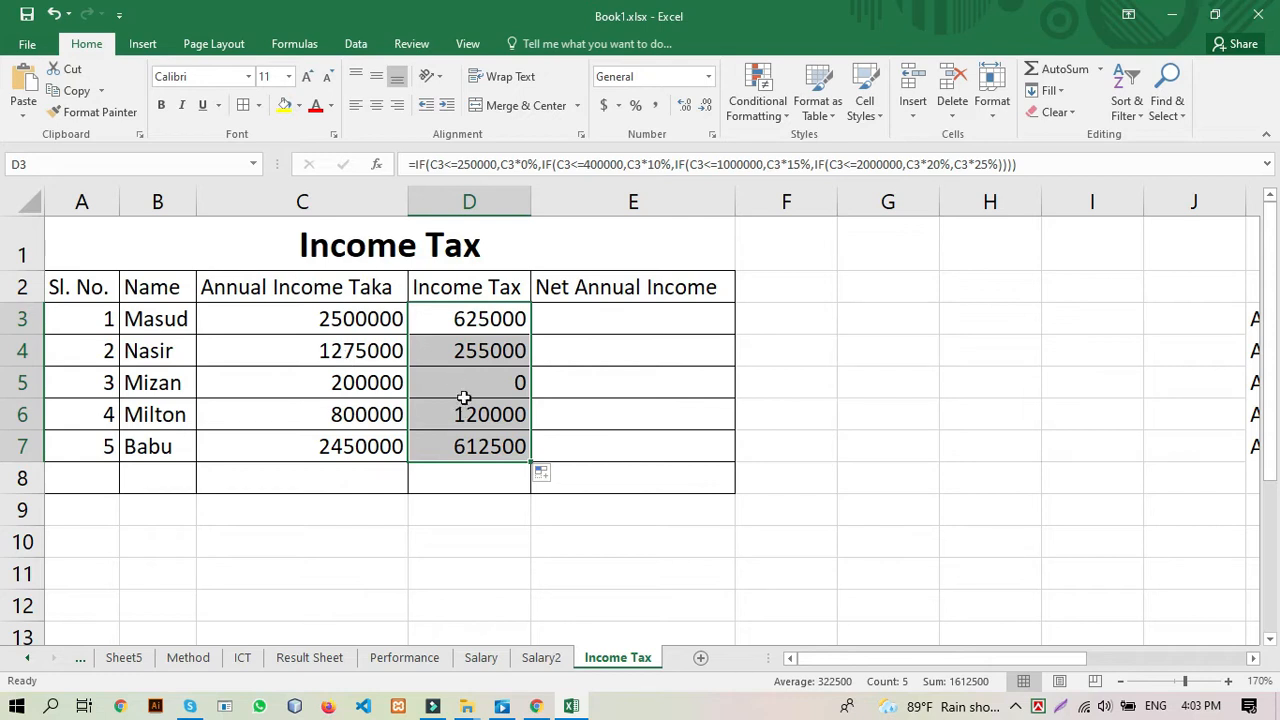
# Step: Enter the formula =C3-D3 in E3 to calculate the first person's net annual income
pyautogui.click(479, 318)
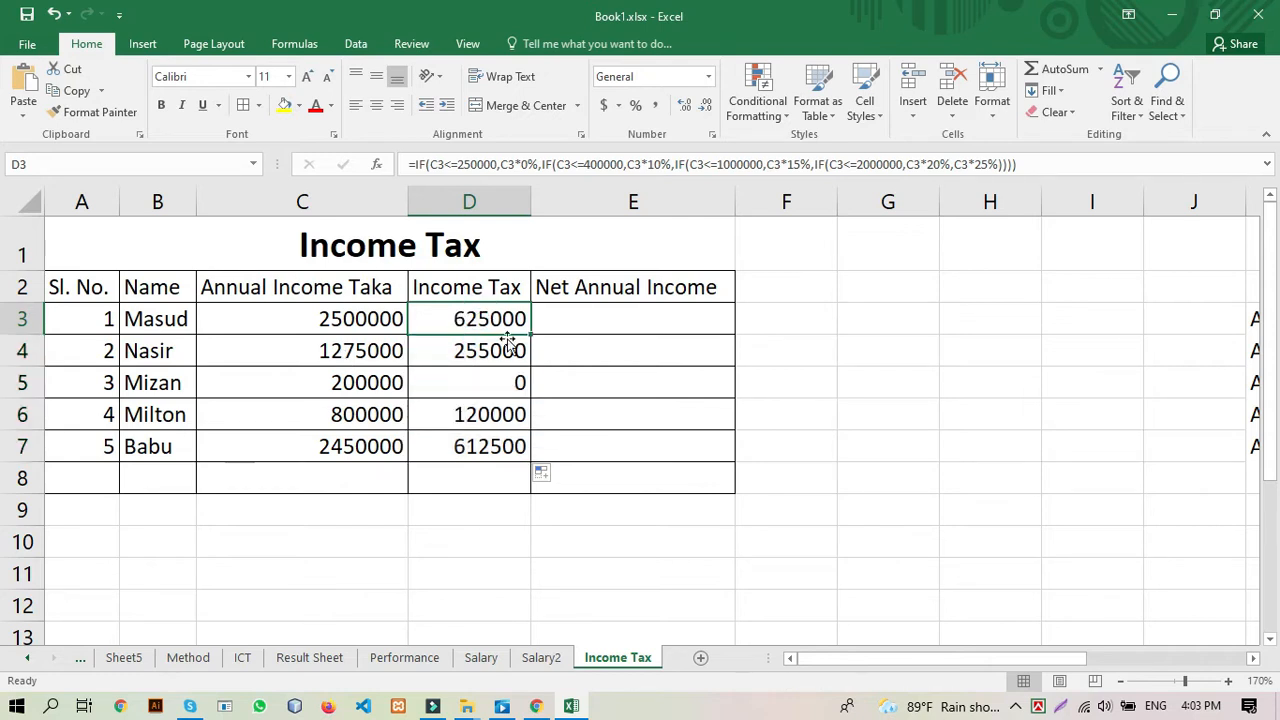
pyautogui.click(578, 321)
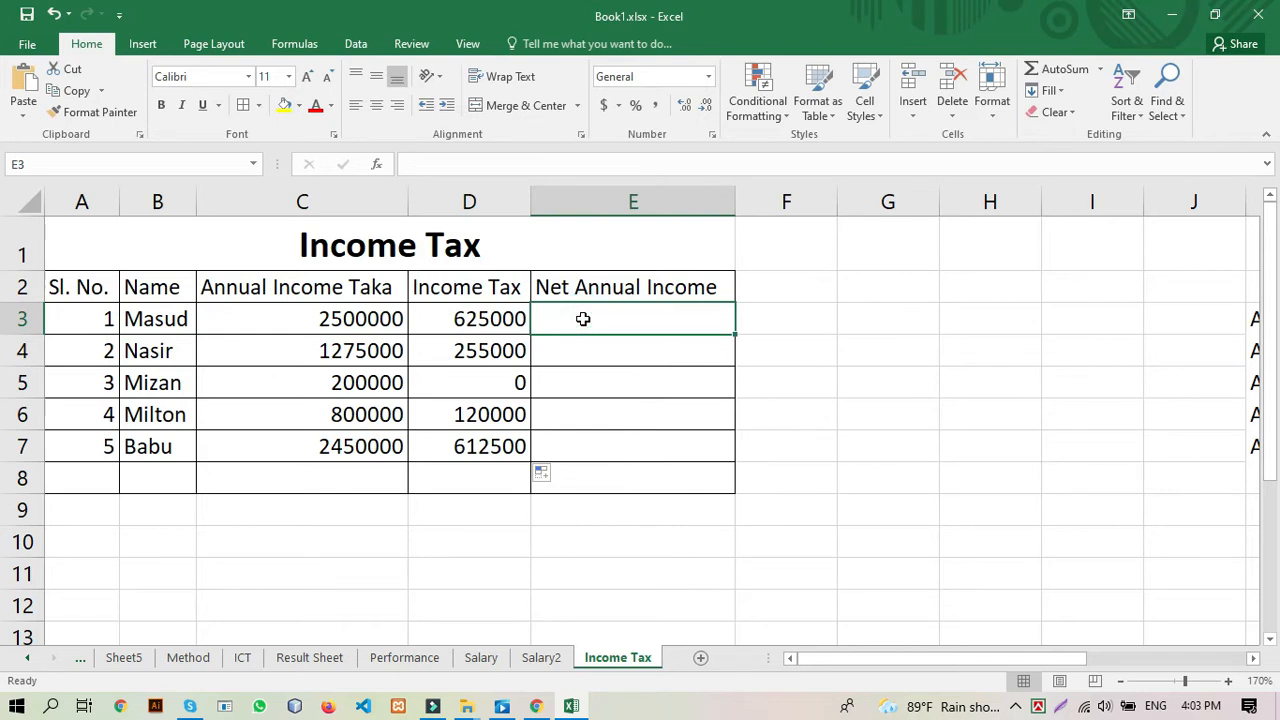
pyautogui.write('=')
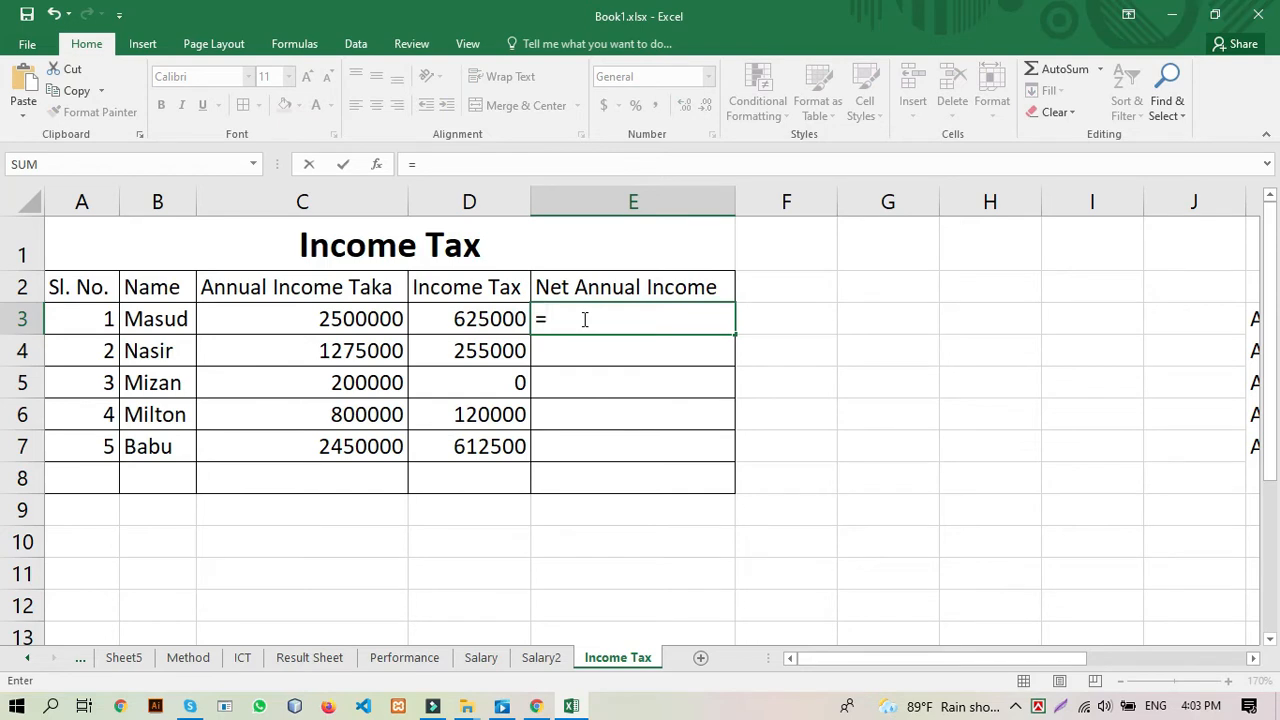
pyautogui.click(358, 325)
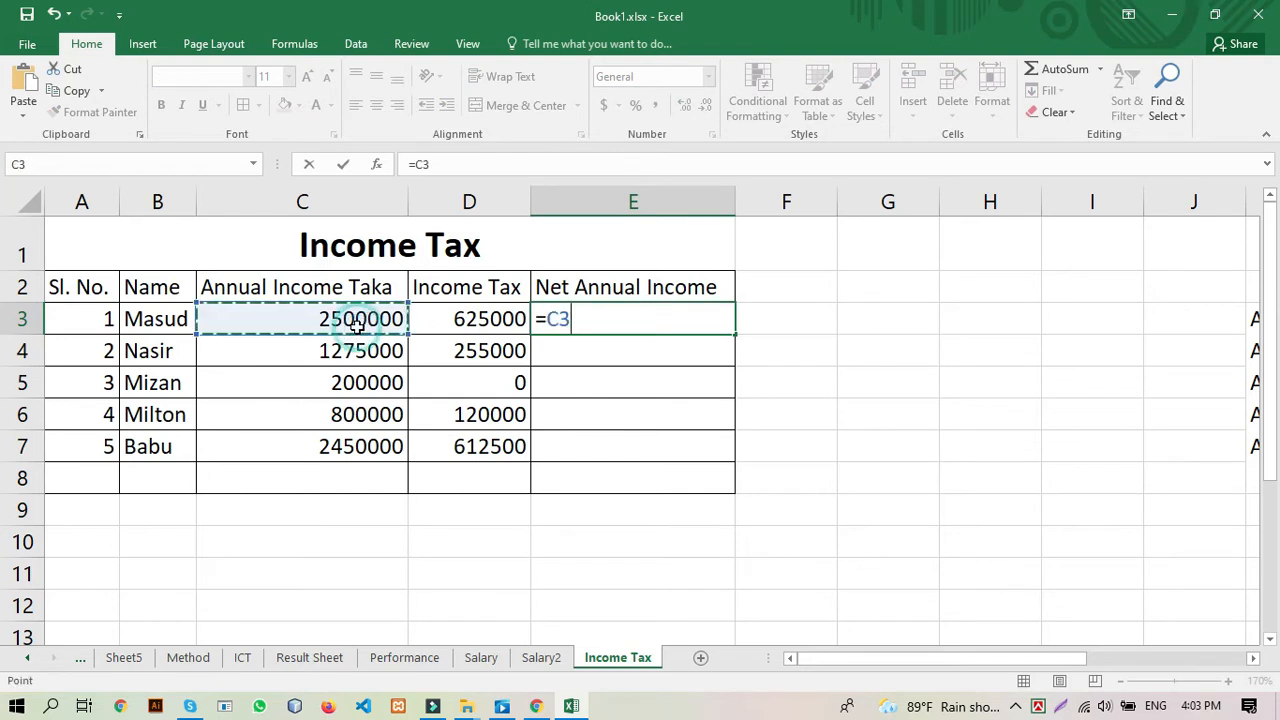
pyautogui.write('-')
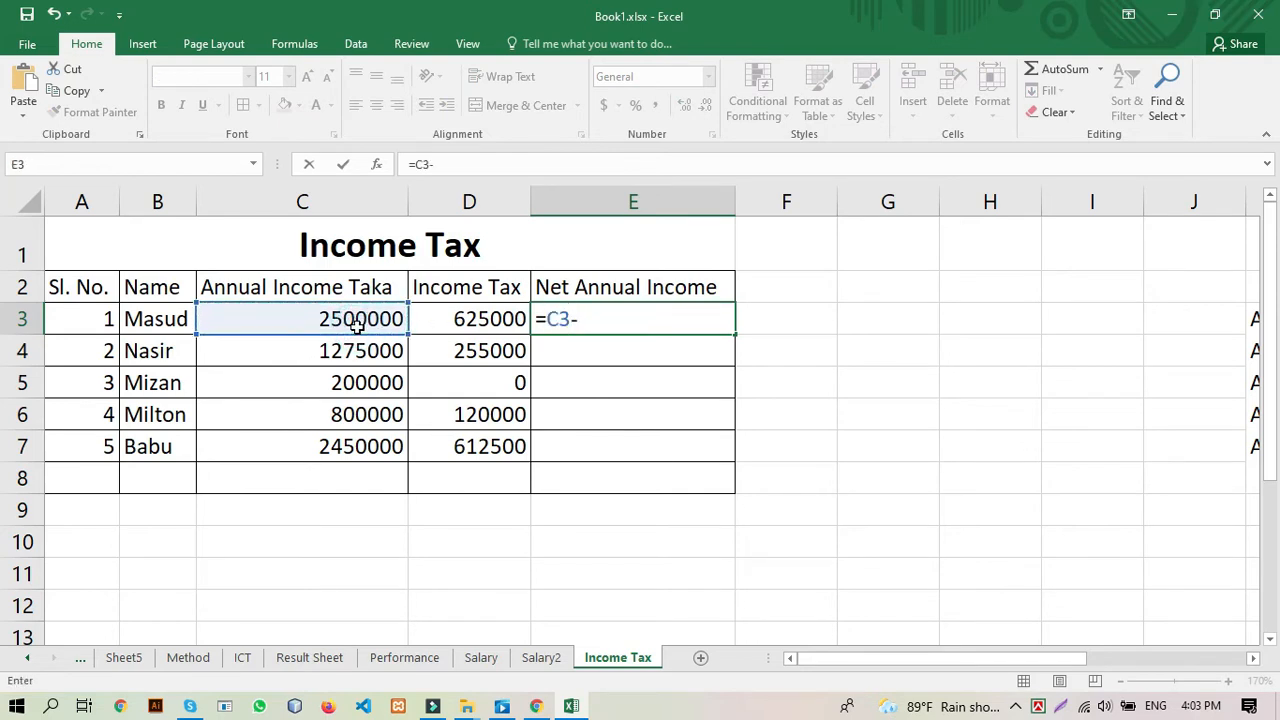
pyautogui.click(488, 326)
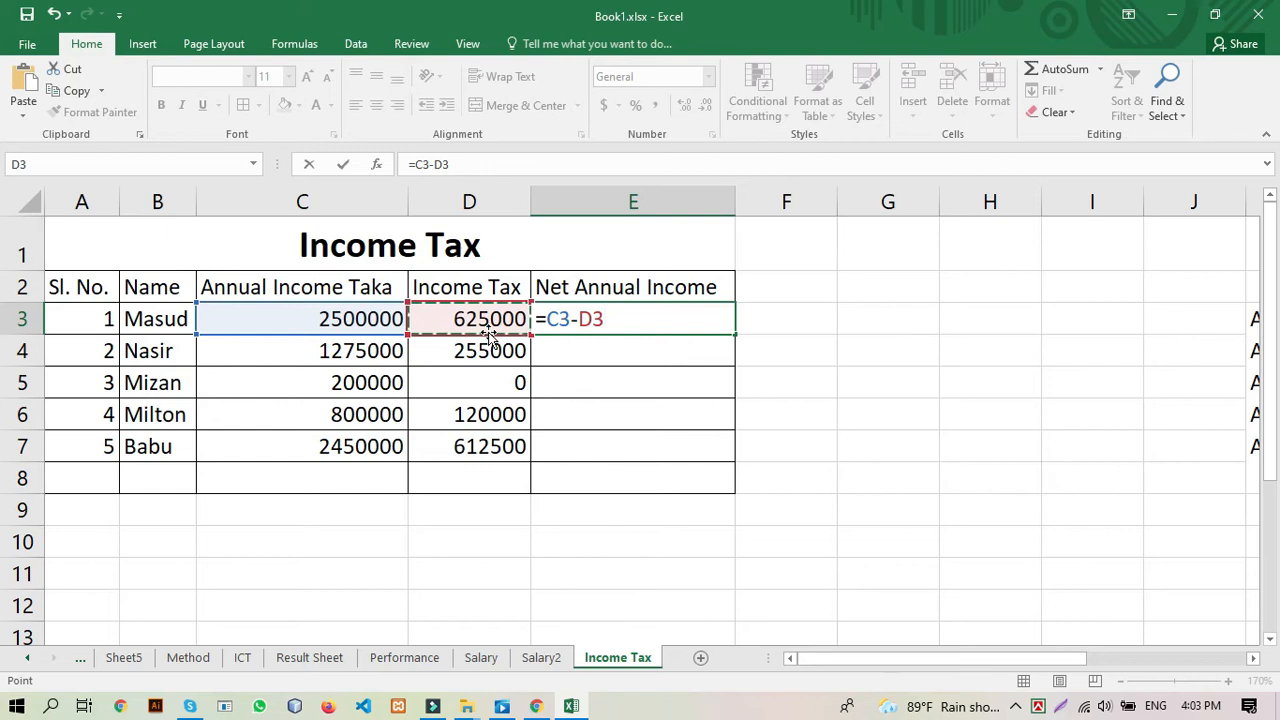
pyautogui.press('Return')
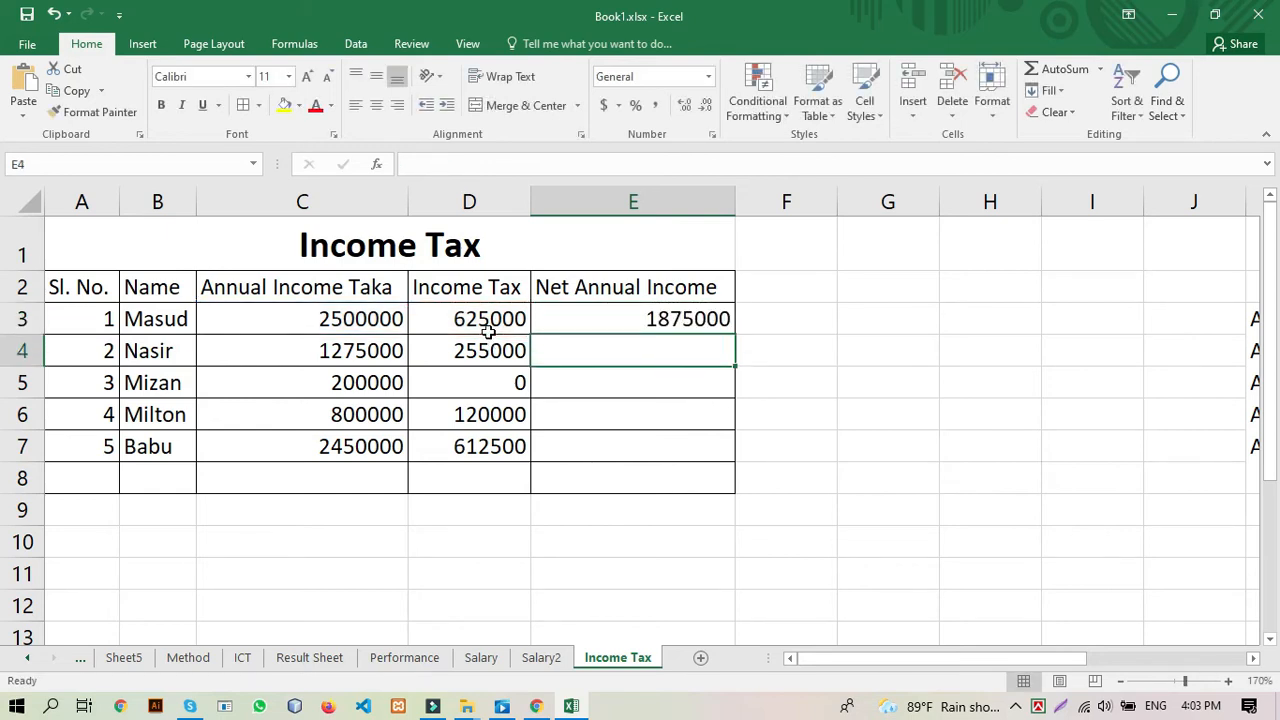
# Step: Fill the net annual income formula from E3 down through E7 for the remaining people
pyautogui.click(610, 318)
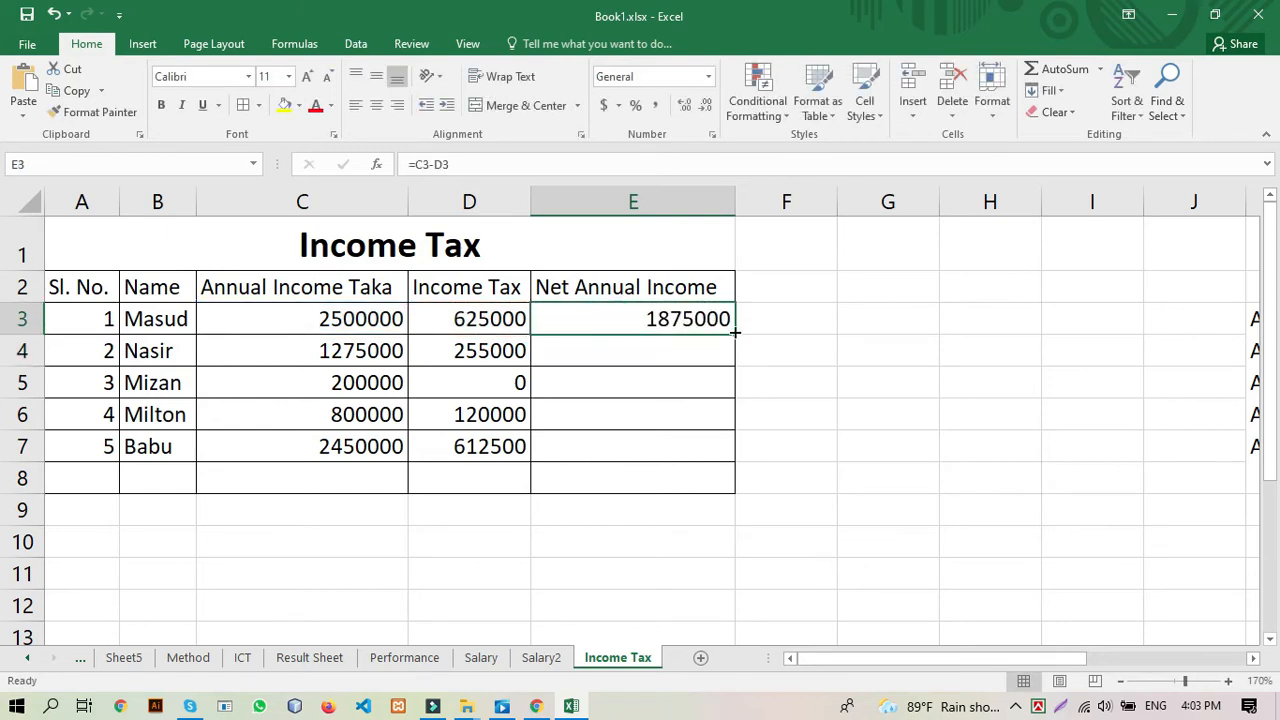
pyautogui.moveTo(735, 335); pyautogui.dragTo(735, 463)
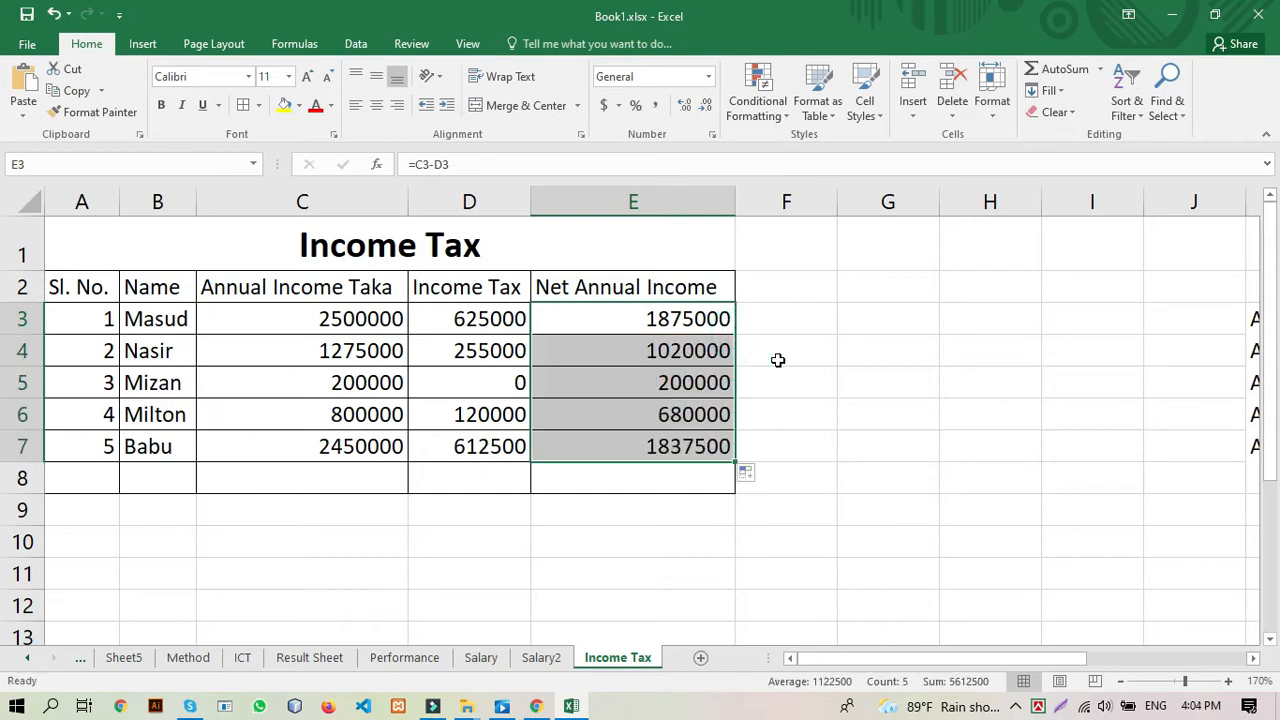
pyautogui.click(778, 356)
pyautogui.click(496, 318)
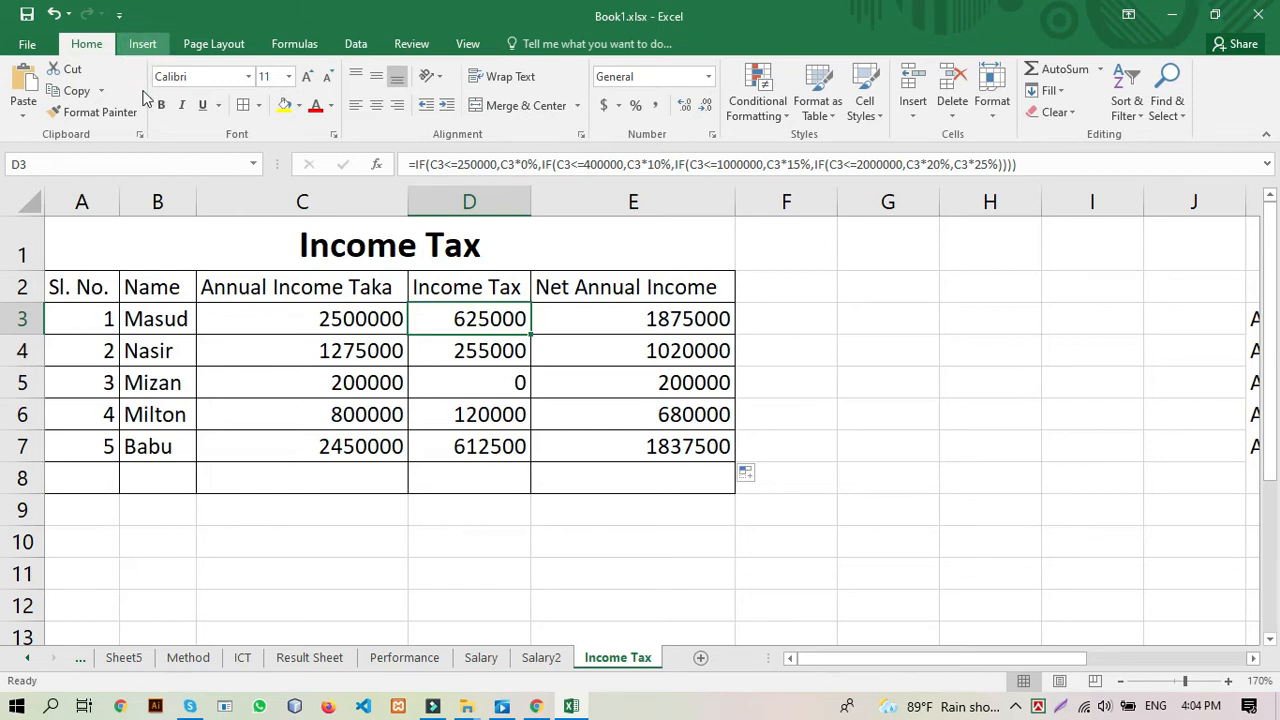
pyautogui.click(144, 46)
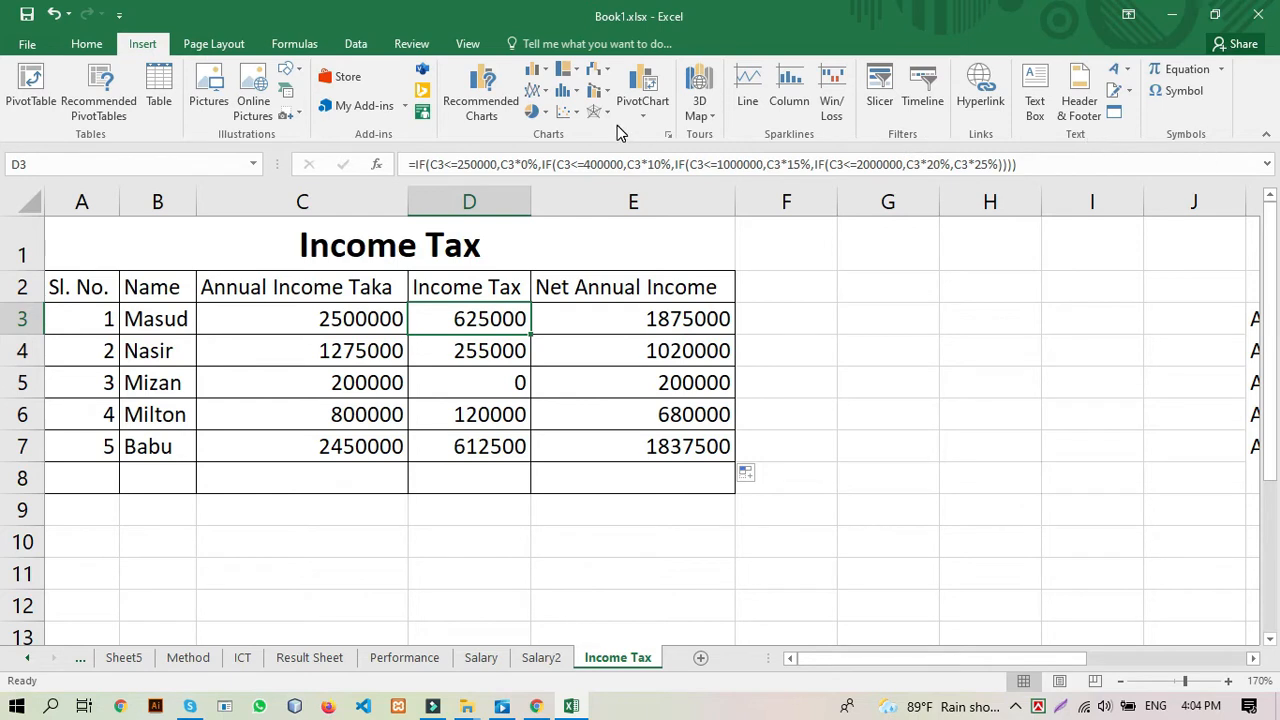
pyautogui.click(200, 50)
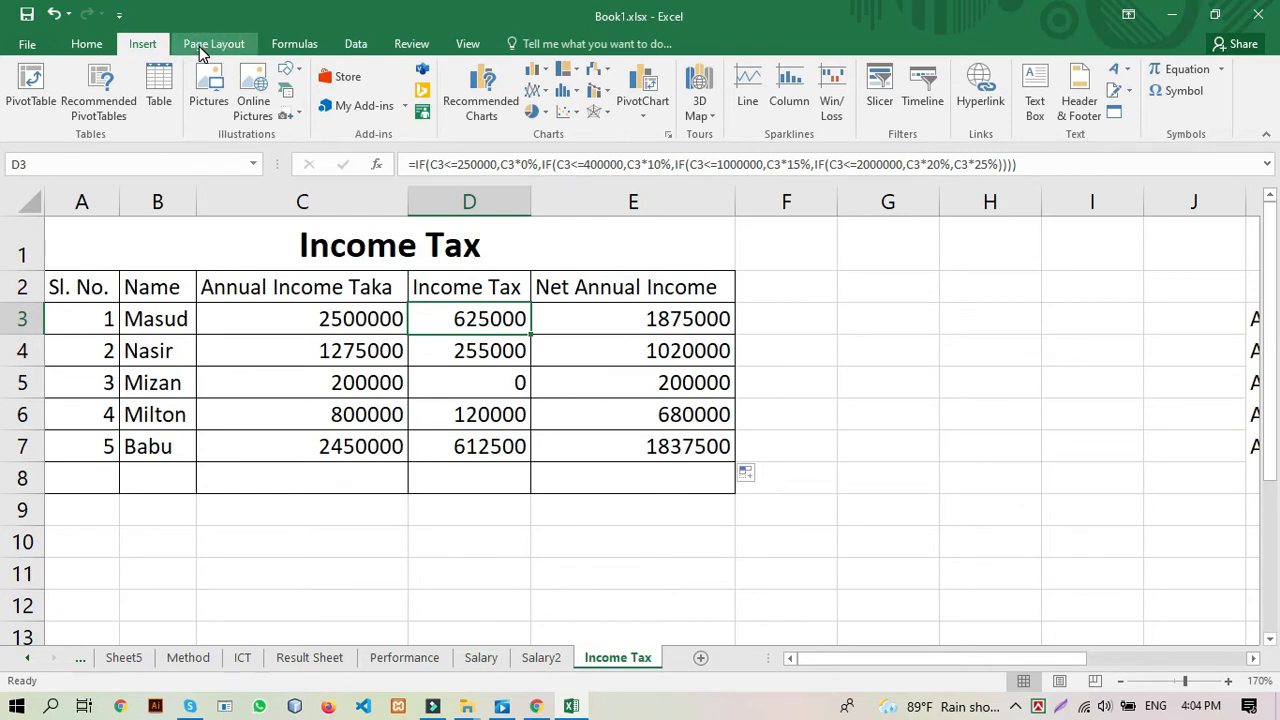
pyautogui.click(200, 50)
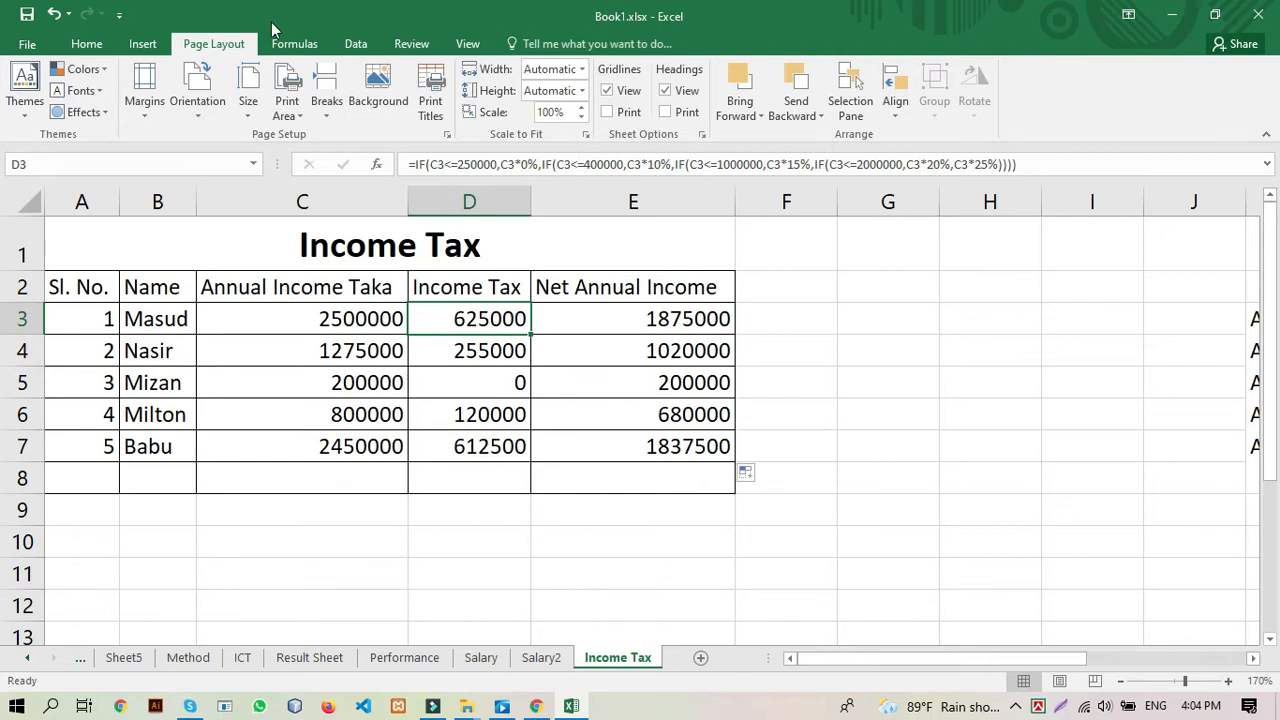
pyautogui.click(297, 46)
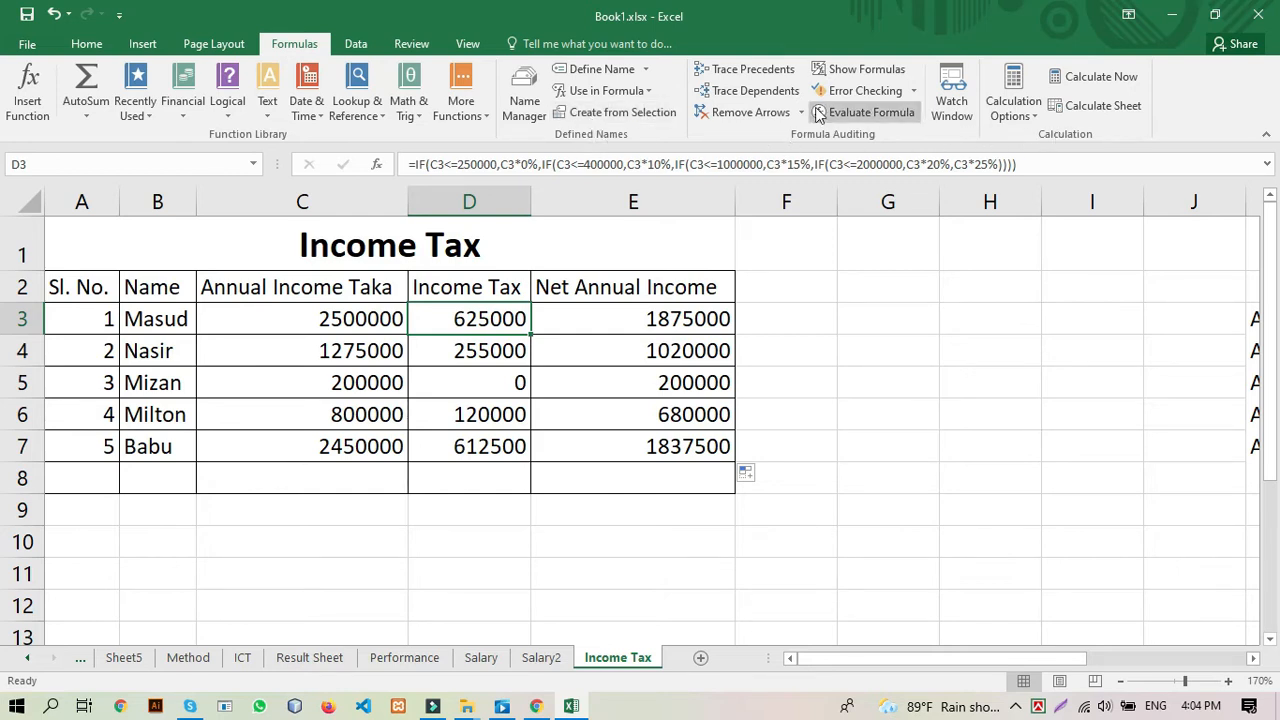
pyautogui.click(370, 44)
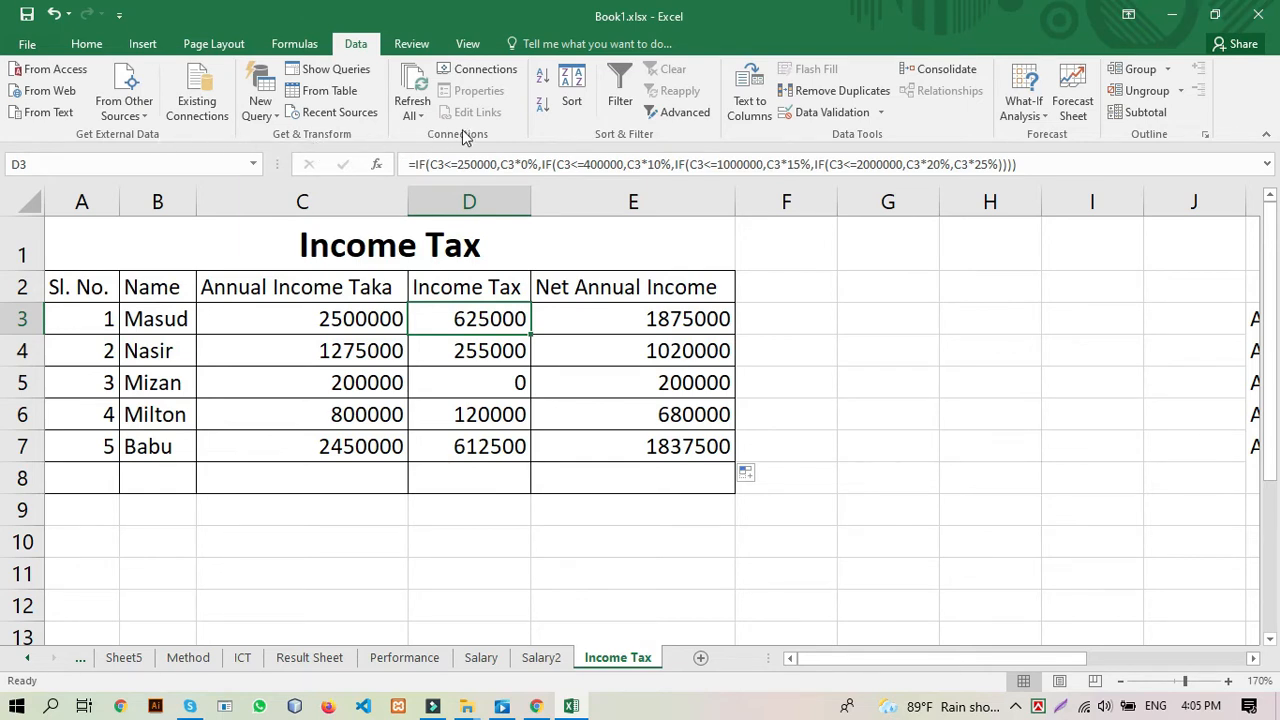
pyautogui.click(411, 44)
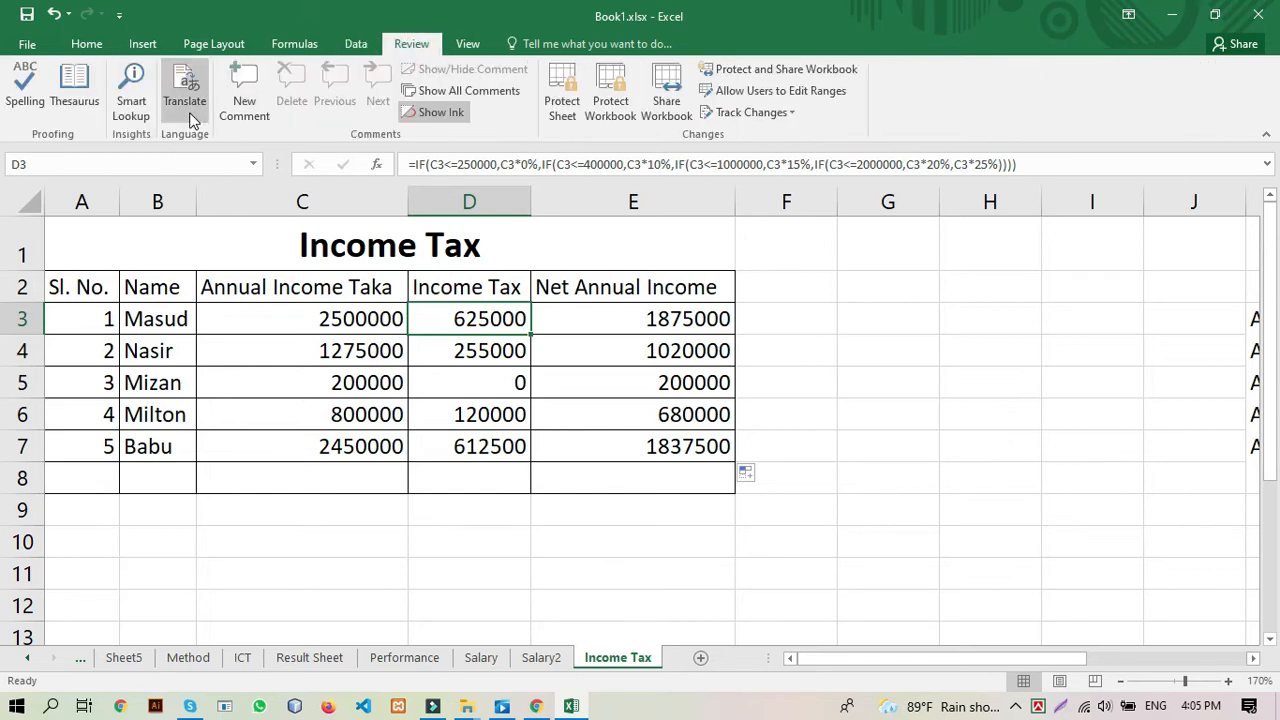
pyautogui.click(467, 44)
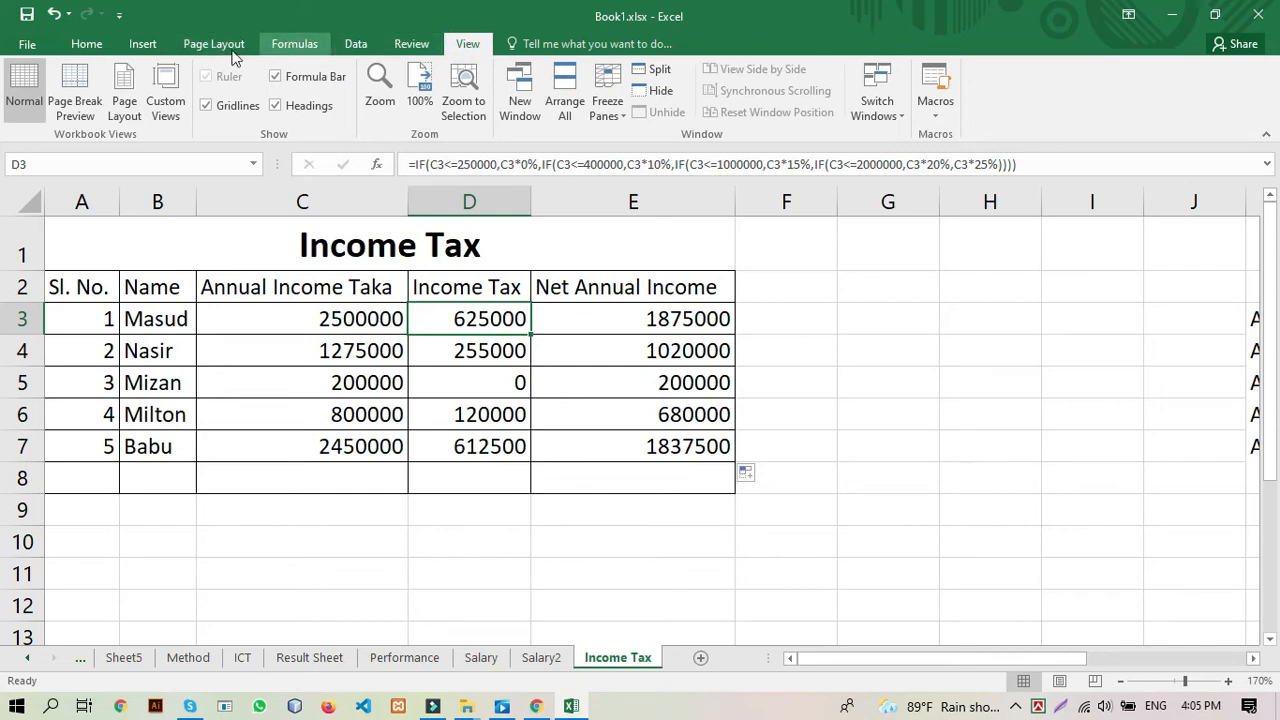
# Step: Insert a clustered column chart from the names in B3:B7 and the income tax amounts in D3:D7
pyautogui.click(140, 44)
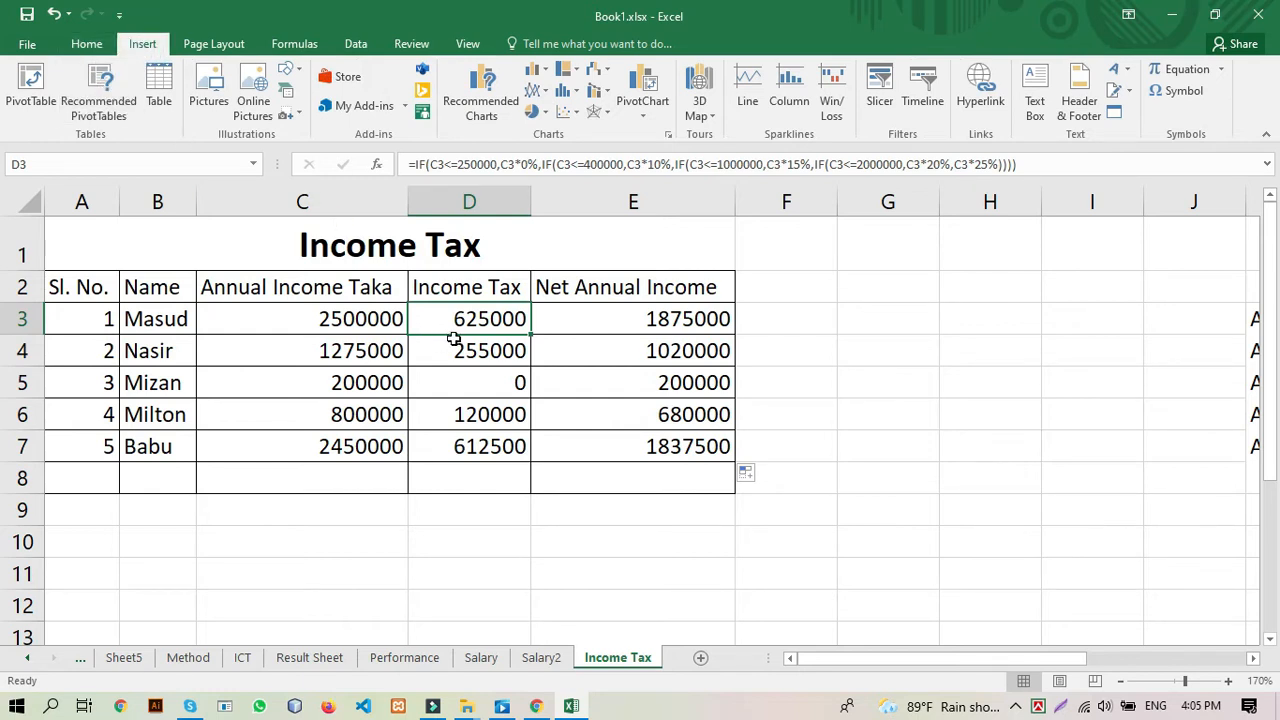
pyautogui.click(596, 411)
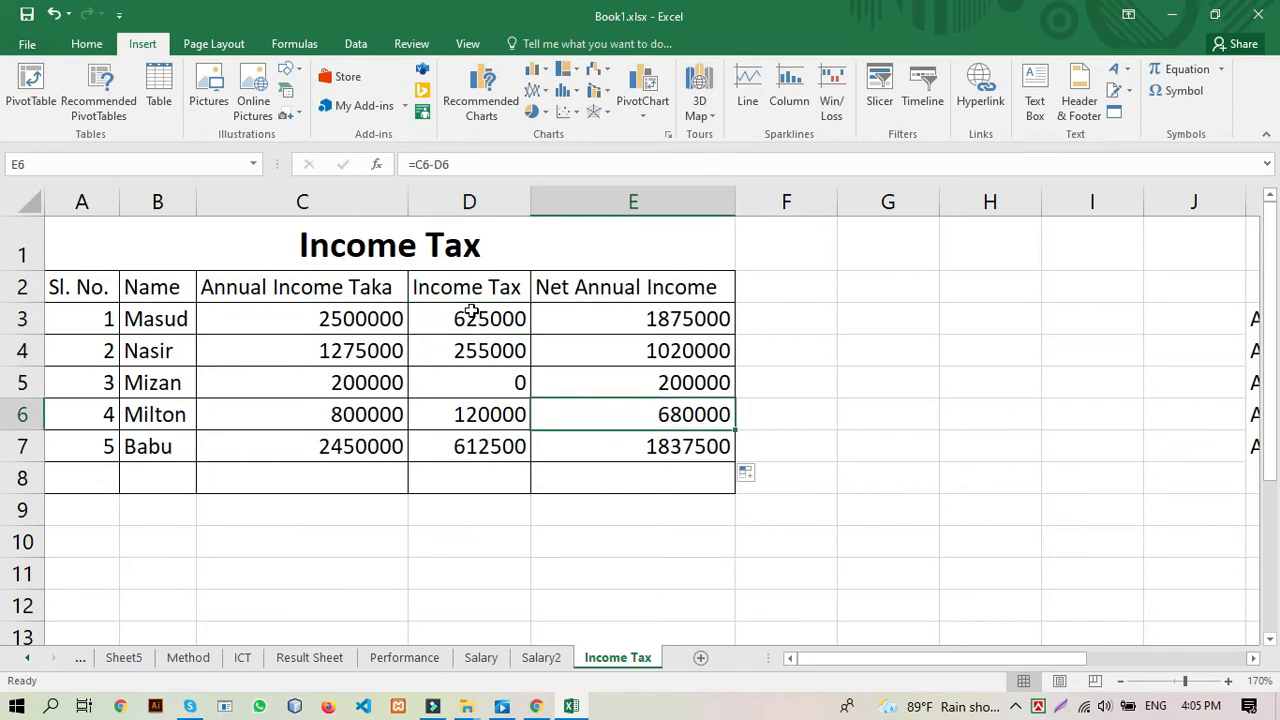
pyautogui.moveTo(470, 313); pyautogui.dragTo(470, 444)
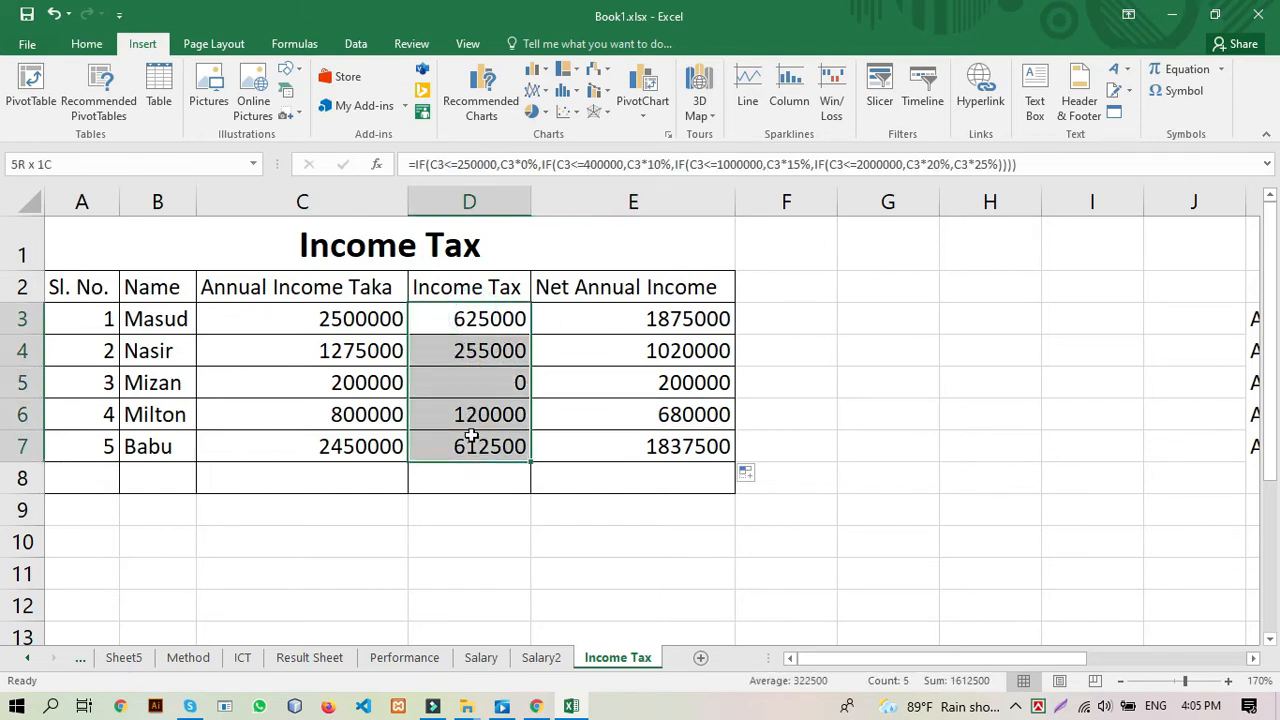
pyautogui.click(620, 423)
pyautogui.moveTo(163, 318); pyautogui.dragTo(165, 446)
pyautogui.moveTo(487, 323); pyautogui.dragTo(503, 442)
pyautogui.moveTo(162, 318); pyautogui.dragTo(164, 436)
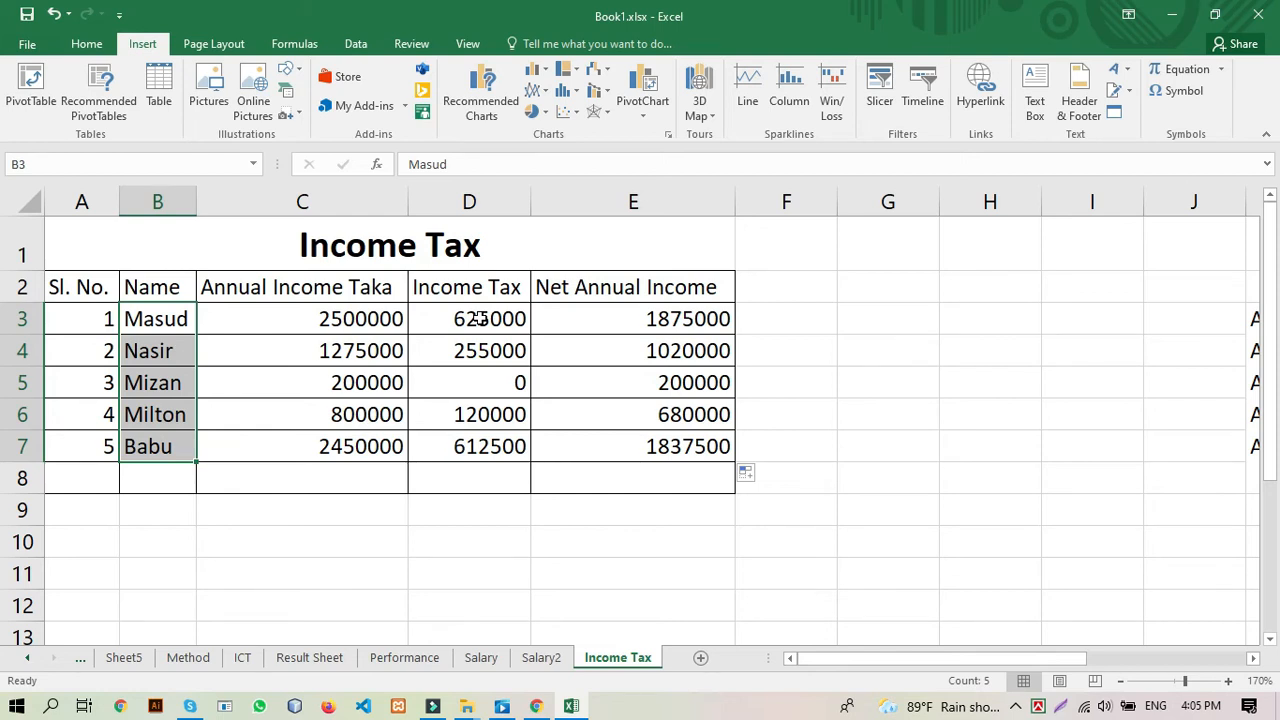
pyautogui.press('ctrl')
pyautogui.moveTo(483, 325); pyautogui.dragTo(493, 450)
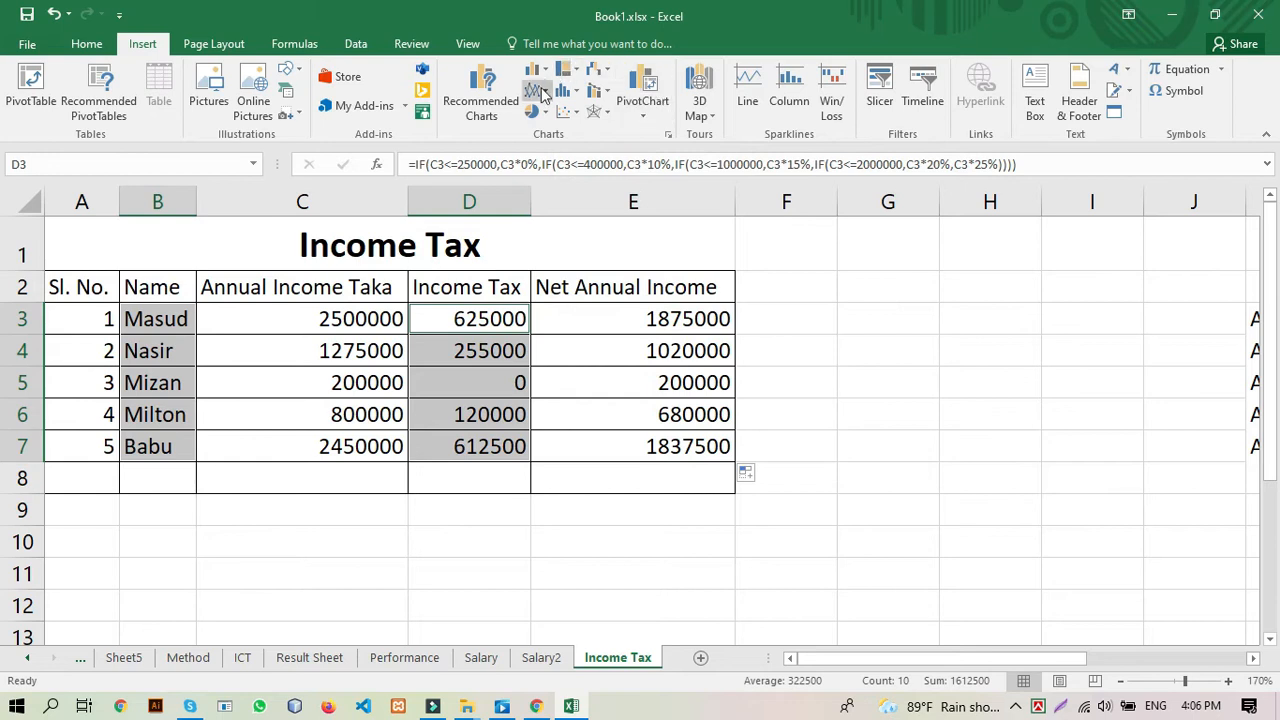
pyautogui.click(669, 135)
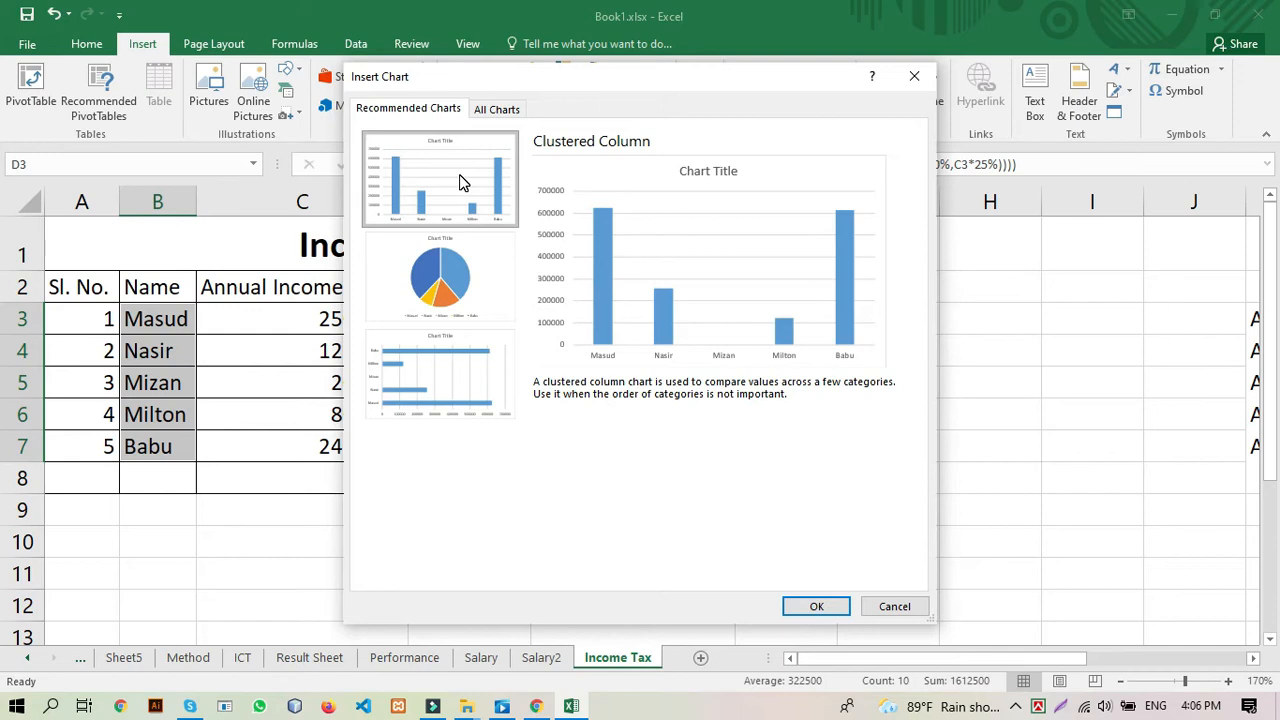
pyautogui.click(829, 613)
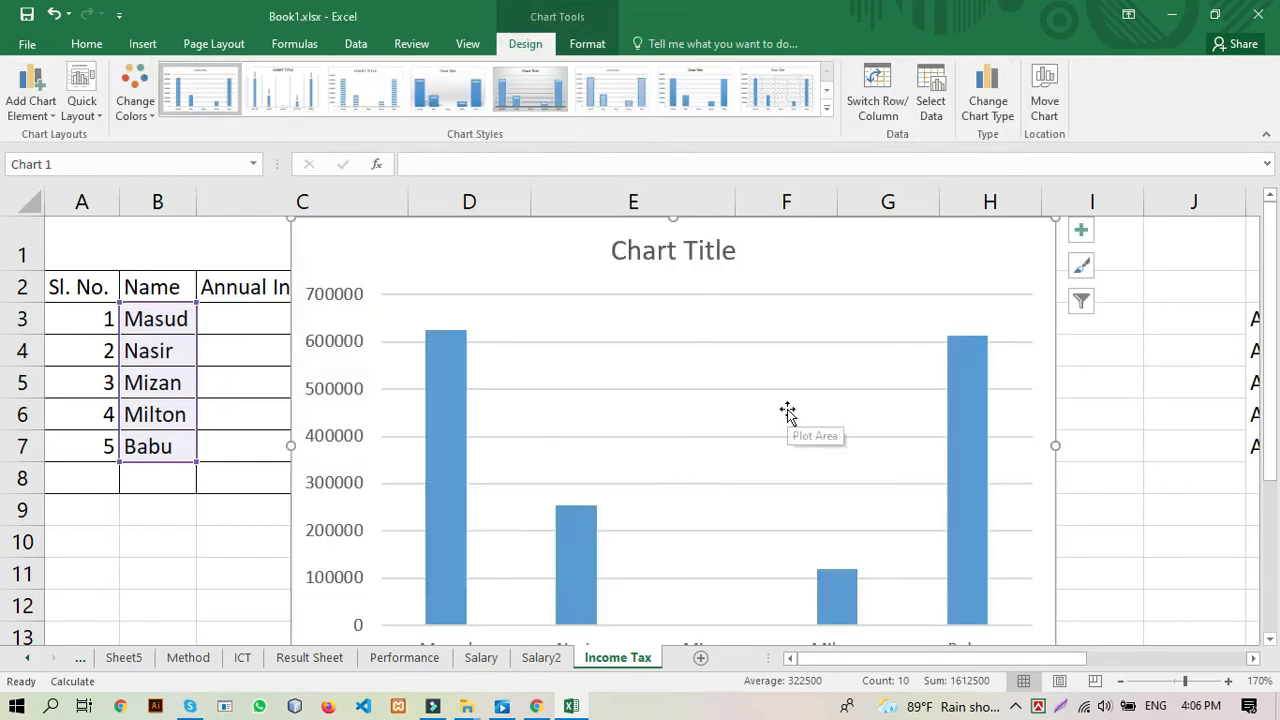
# Step: Shrink the column chart and move it off the Annual Income and Income Tax columns, with its top edge along row 1
pyautogui.moveTo(1266, 277); pyautogui.dragTo(1268, 298)
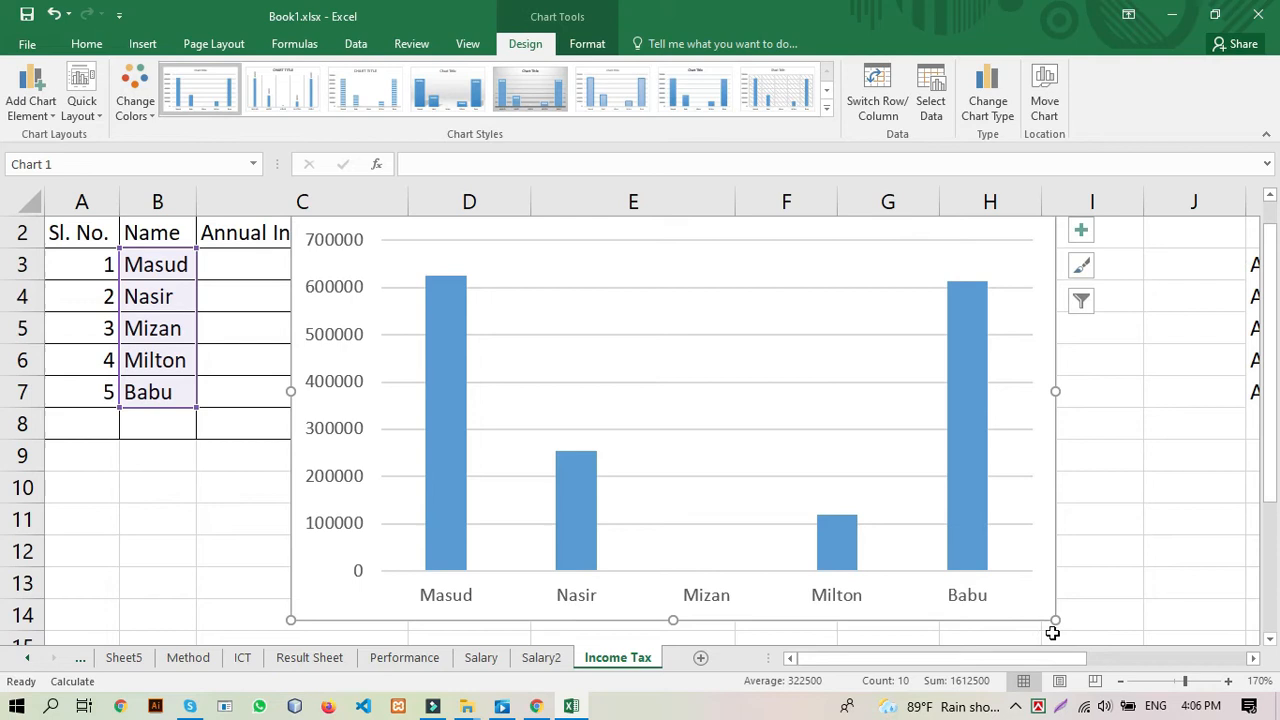
pyautogui.moveTo(1053, 622); pyautogui.dragTo(913, 533)
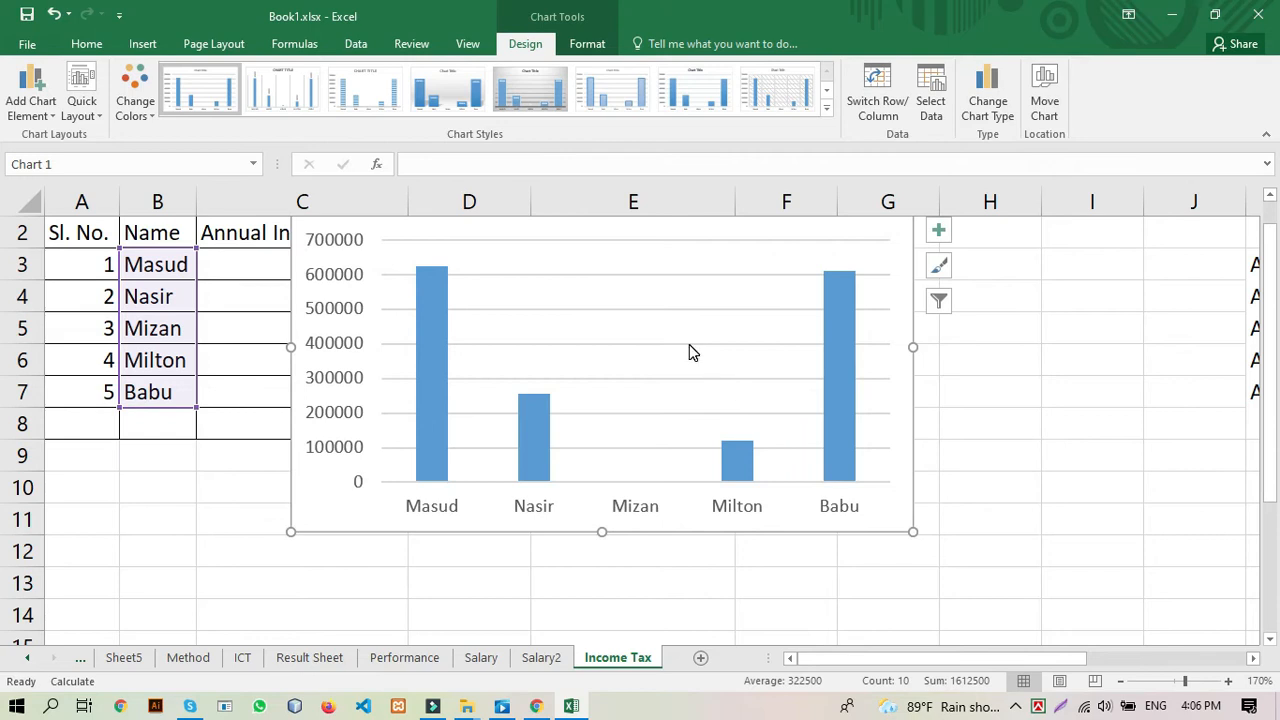
pyautogui.moveTo(730, 366); pyautogui.dragTo(792, 381)
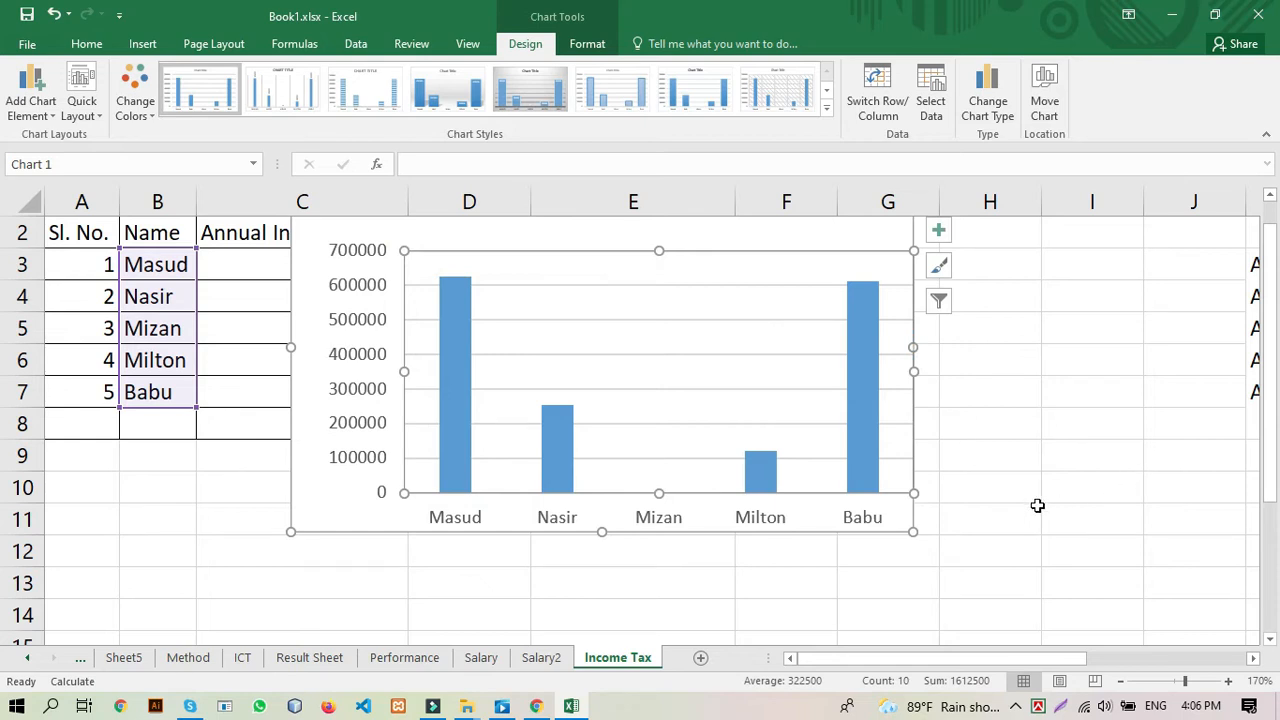
pyautogui.hotkey('ctrl', 'z')
pyautogui.moveTo(1269, 480); pyautogui.dragTo(1269, 458)
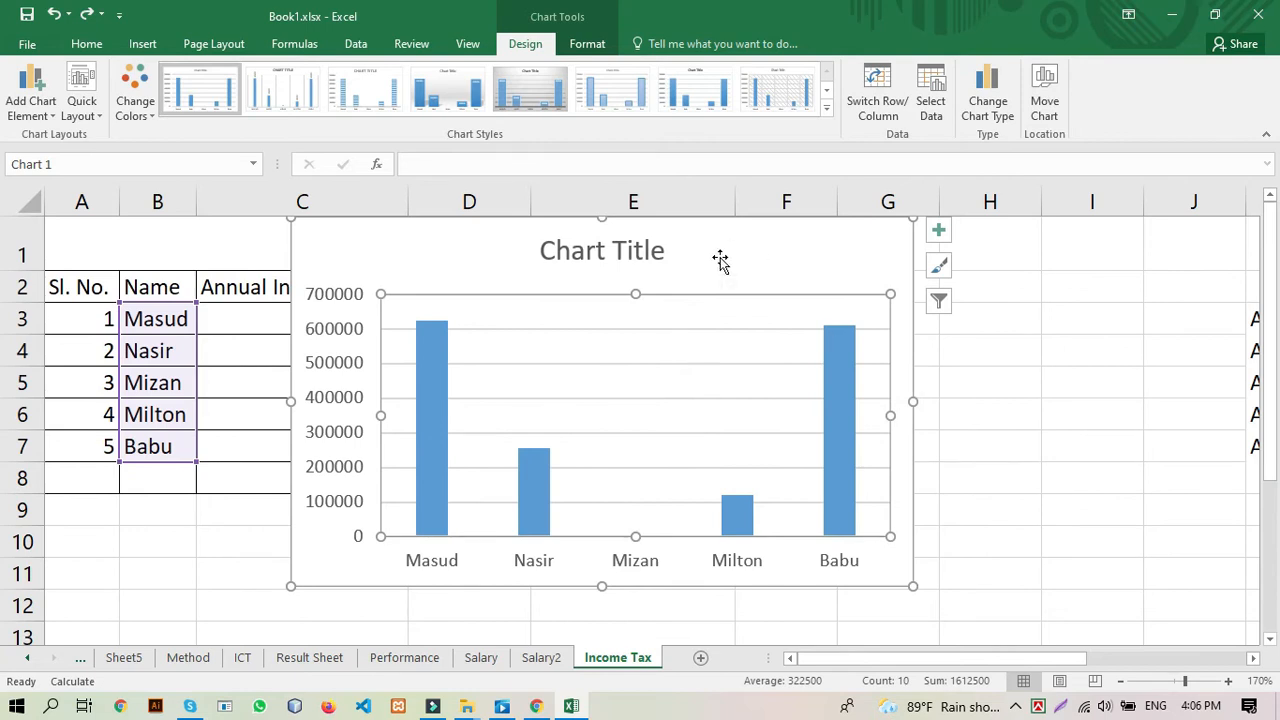
pyautogui.moveTo(720, 257); pyautogui.dragTo(1097, 240)
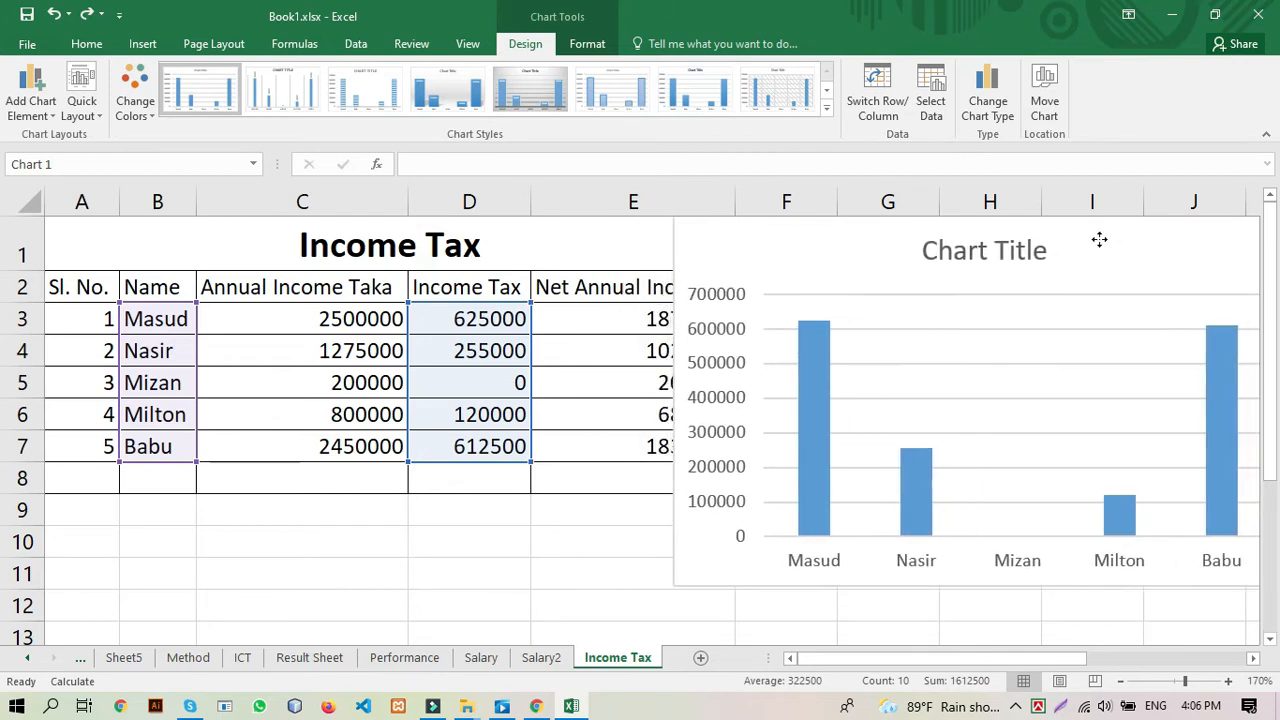
# Step: Enlarge the column chart slightly and move it clear of the table so that it spans columns F to L
pyautogui.click(1121, 684)
pyautogui.click(1121, 684)
pyautogui.click(1121, 684)
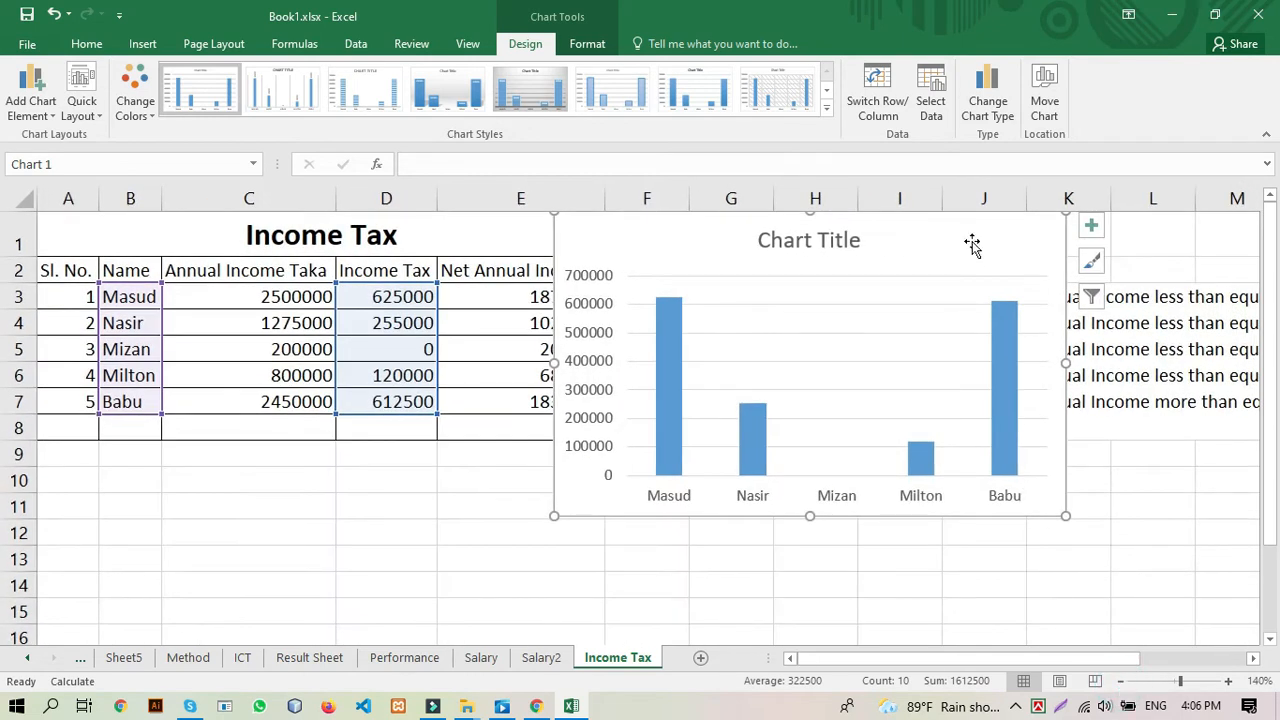
pyautogui.click(909, 230)
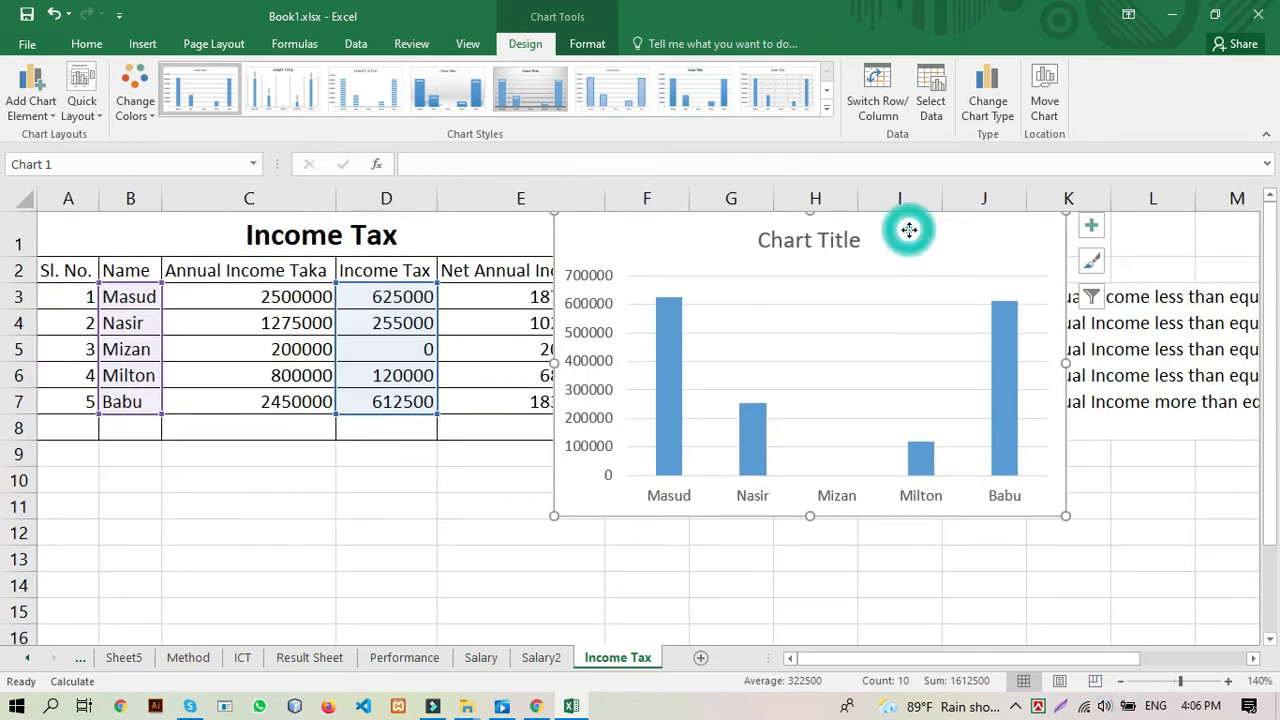
pyautogui.moveTo(1065, 516); pyautogui.dragTo(1125, 545)
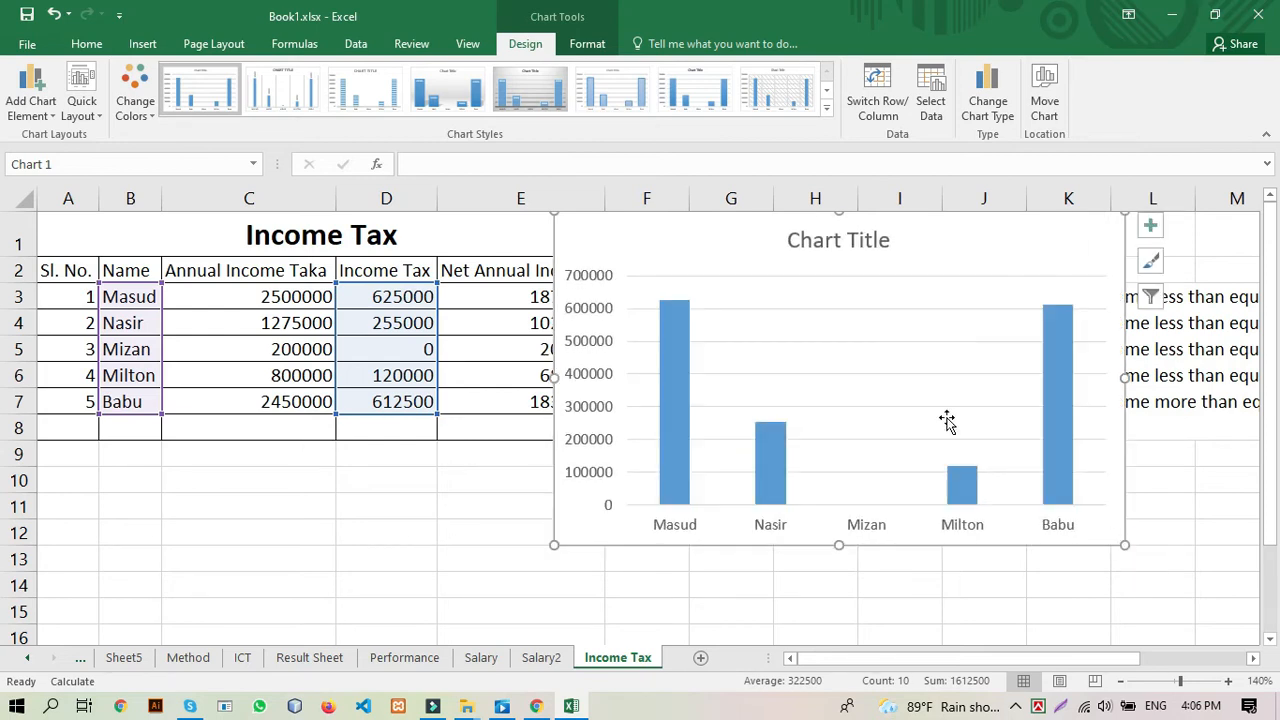
pyautogui.moveTo(914, 260); pyautogui.dragTo(996, 259)
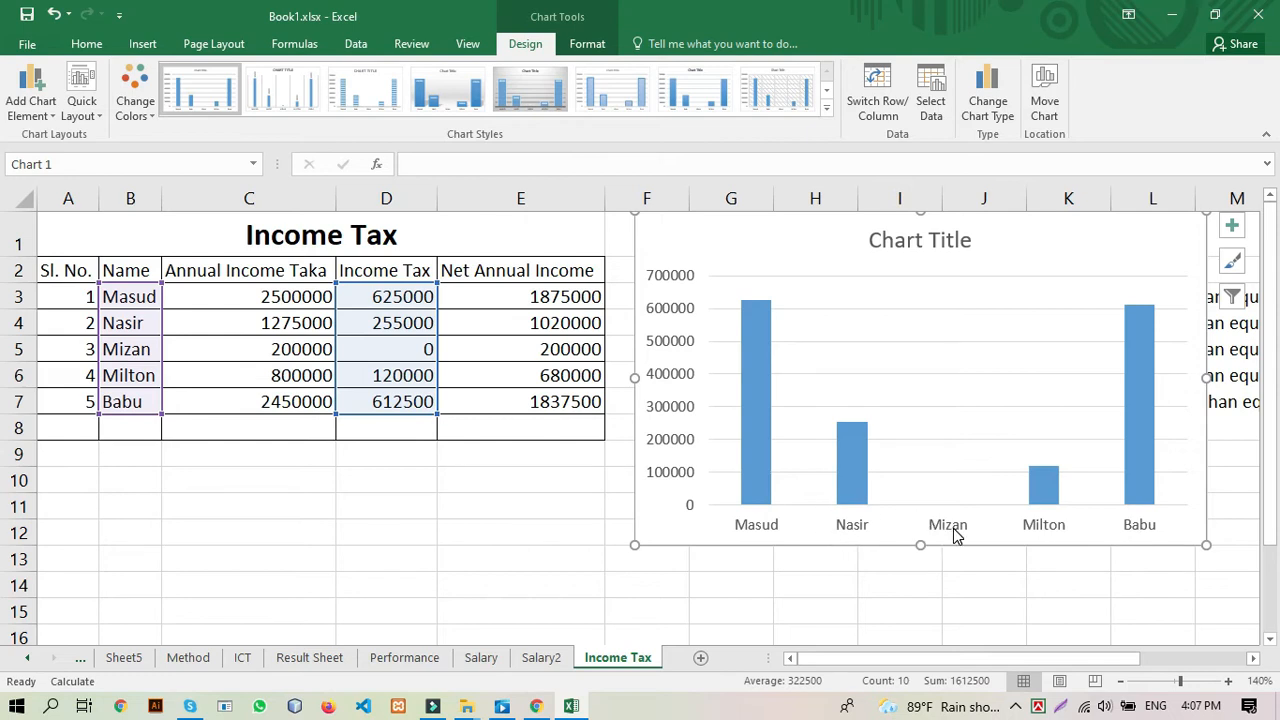
# Step: Replace the column chart's placeholder title with "Income Tax"
pyautogui.click(912, 241)
pyautogui.doubleClick(912, 241)
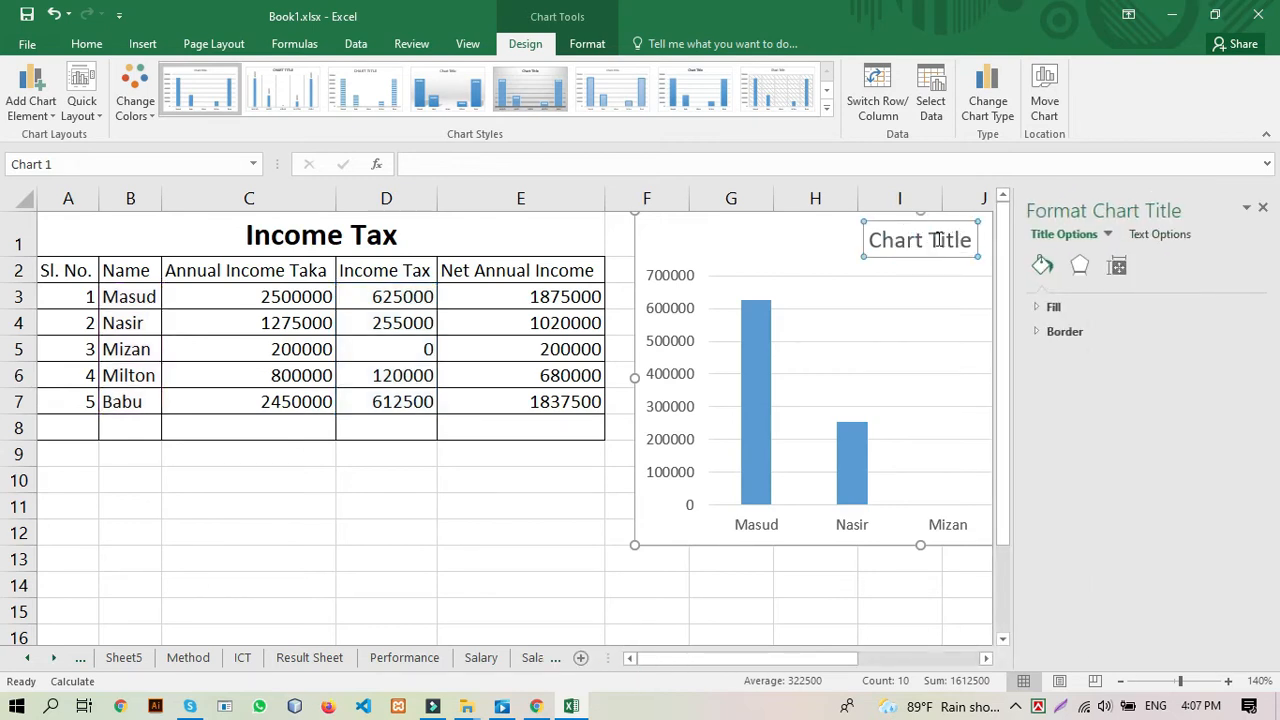
pyautogui.click(970, 240)
pyautogui.press('BackSpace')
pyautogui.press('BackSpace')
pyautogui.press('BackSpace')
pyautogui.press('BackSpace')
pyautogui.press('BackSpace')
pyautogui.press('BackSpace')
pyautogui.press('BackSpace')
pyautogui.press('BackSpace')
pyautogui.press('BackSpace')
pyautogui.press('BackSpace')
pyautogui.press('BackSpace')
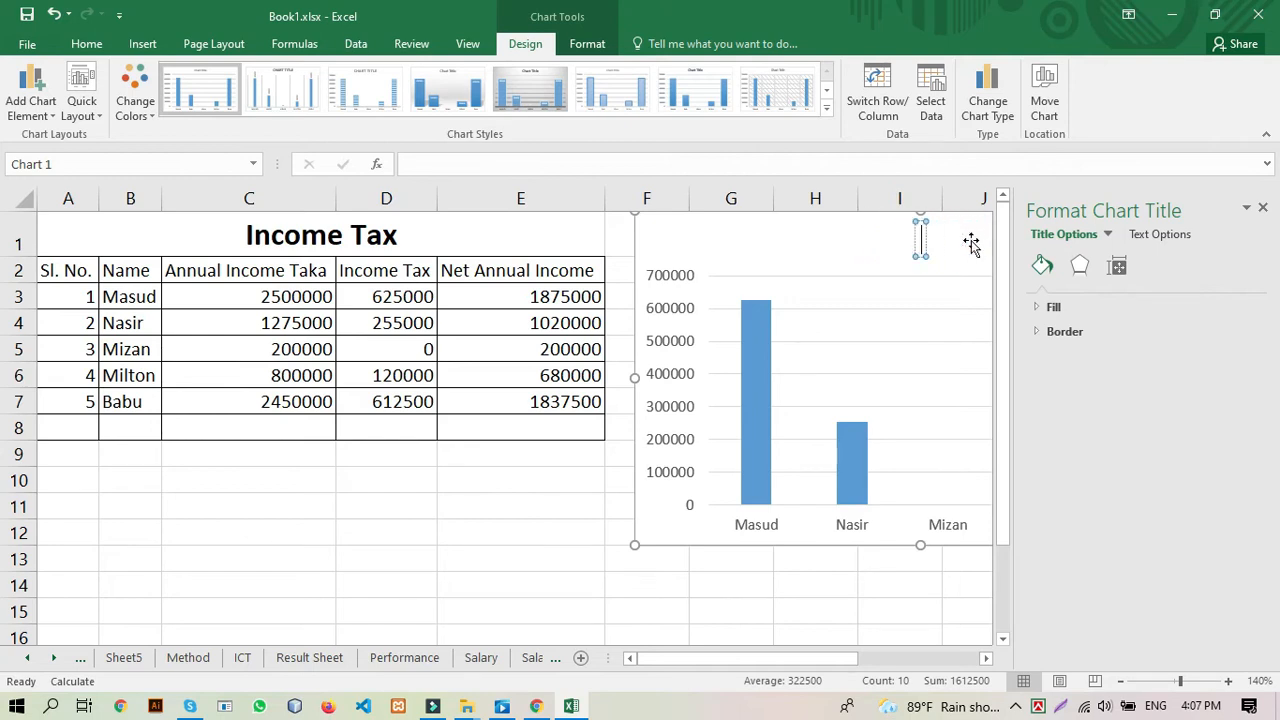
pyautogui.write('Incom')
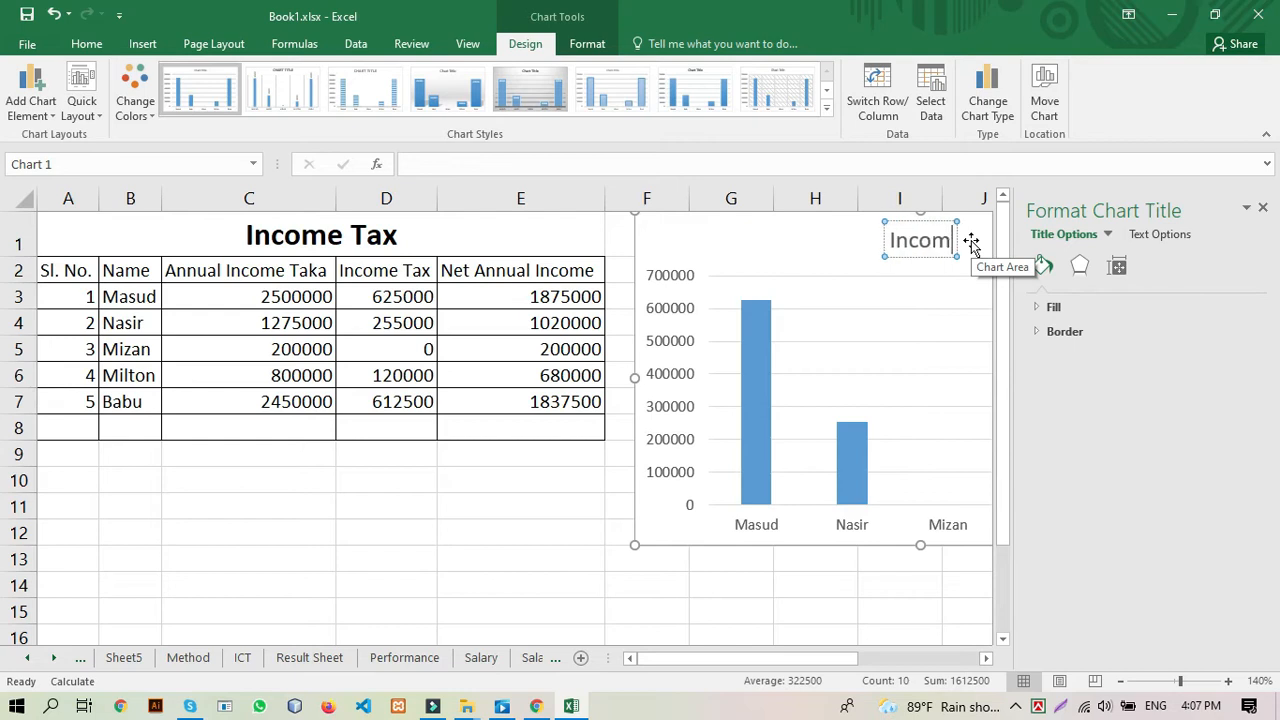
pyautogui.write('e Tax')
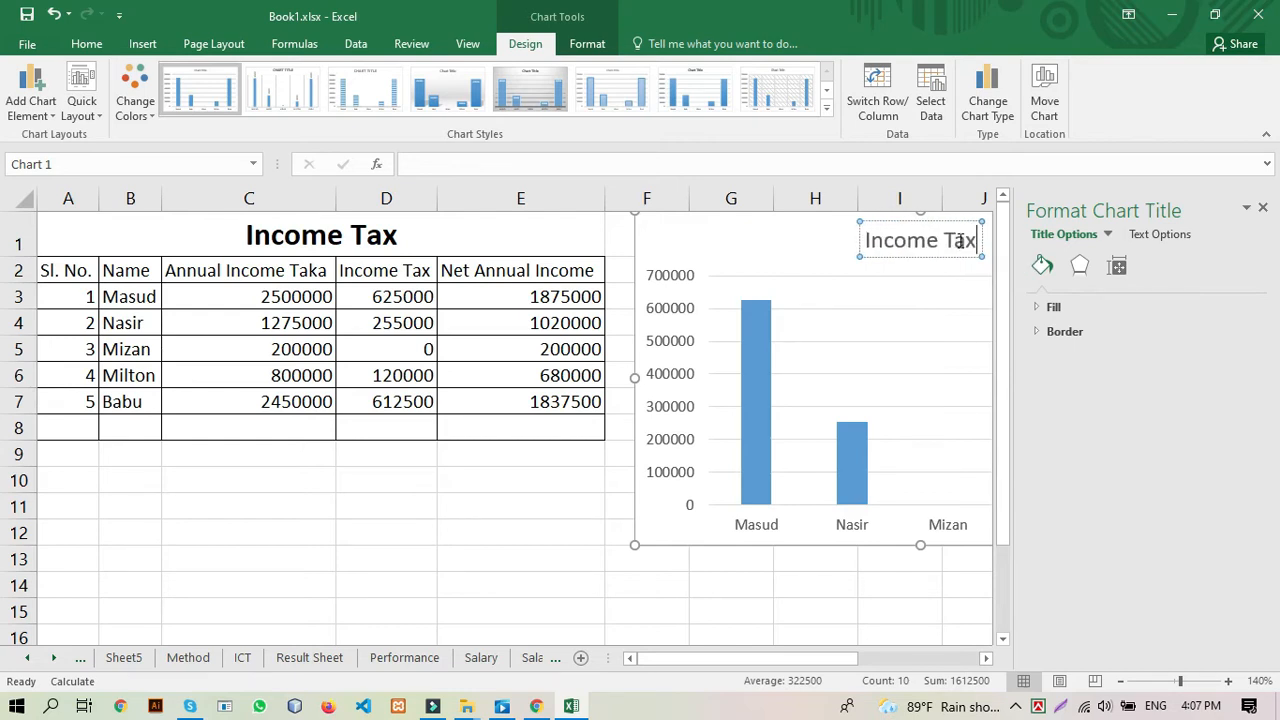
pyautogui.click(941, 290)
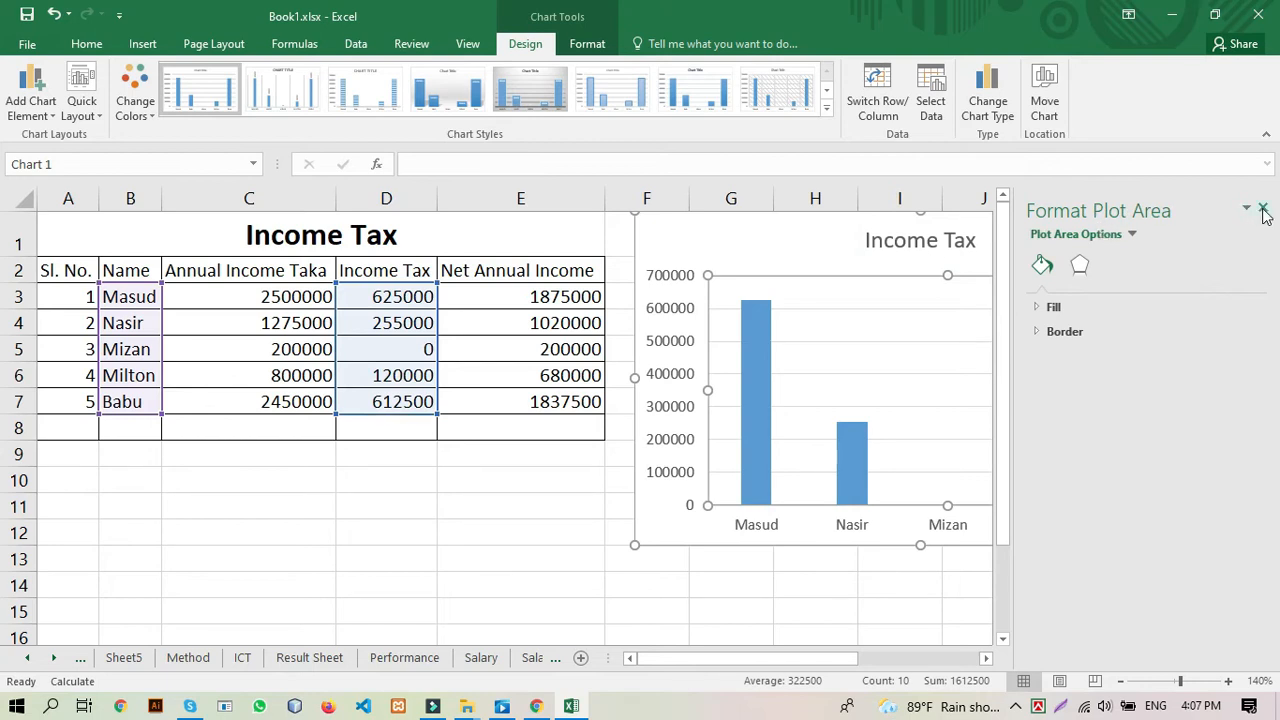
# Step: Make the chart's "Income Tax" title bold and close the title formatting pane
pyautogui.click(952, 242)
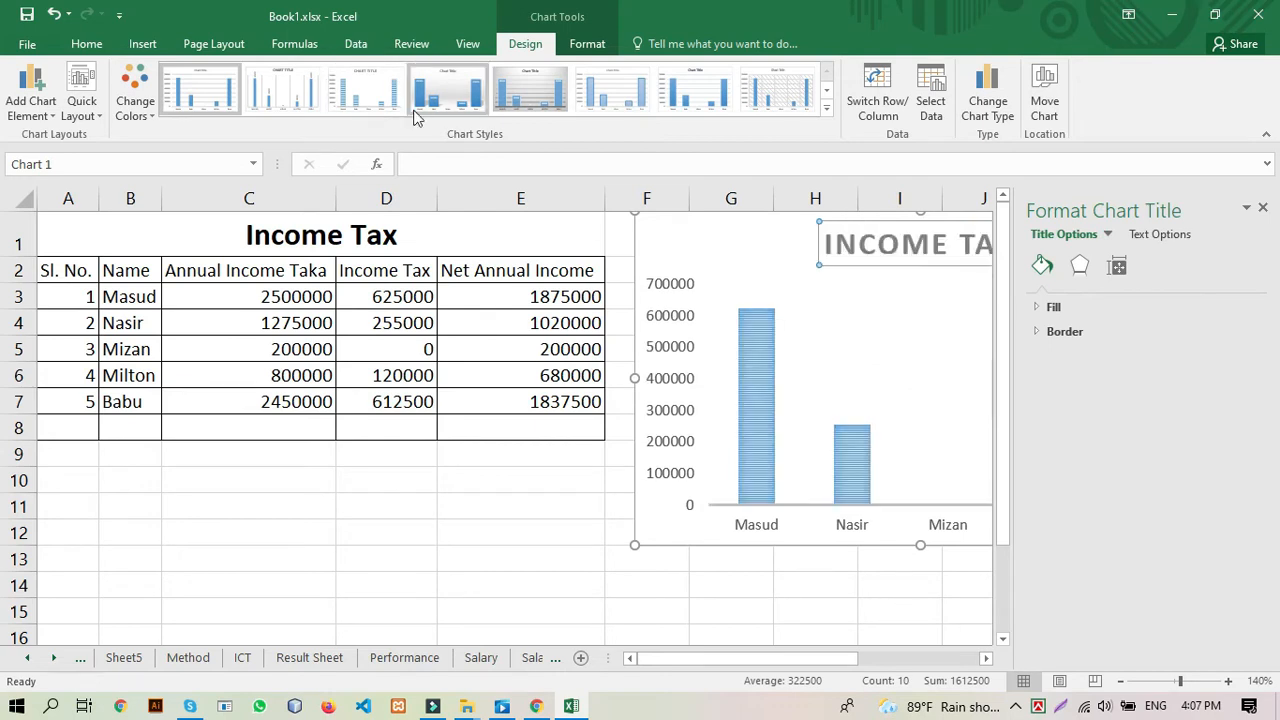
pyautogui.click(88, 46)
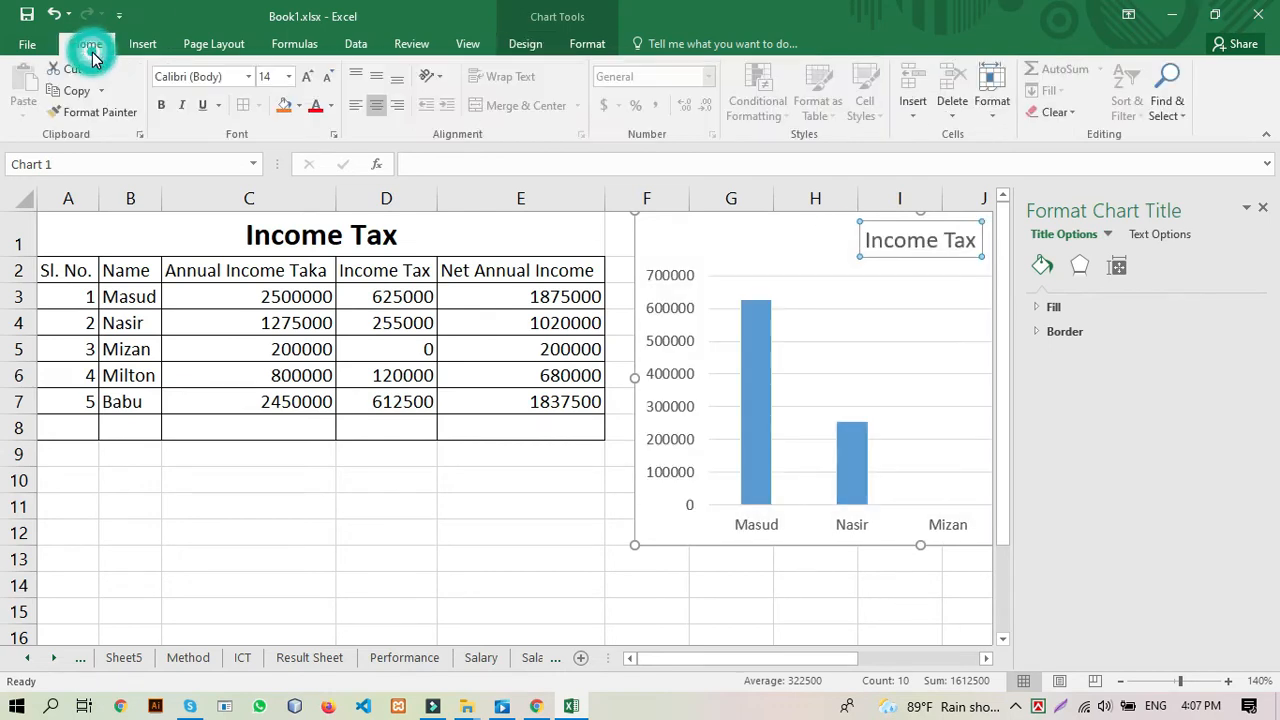
pyautogui.click(160, 107)
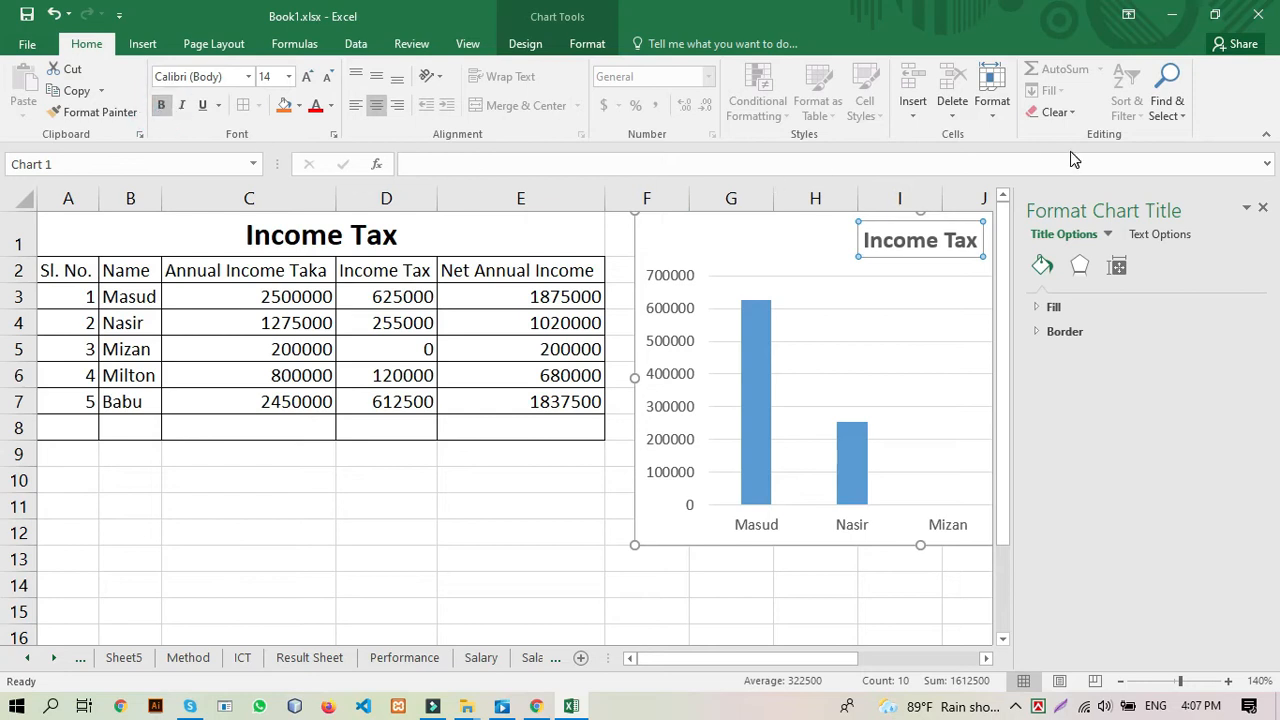
pyautogui.click(1262, 209)
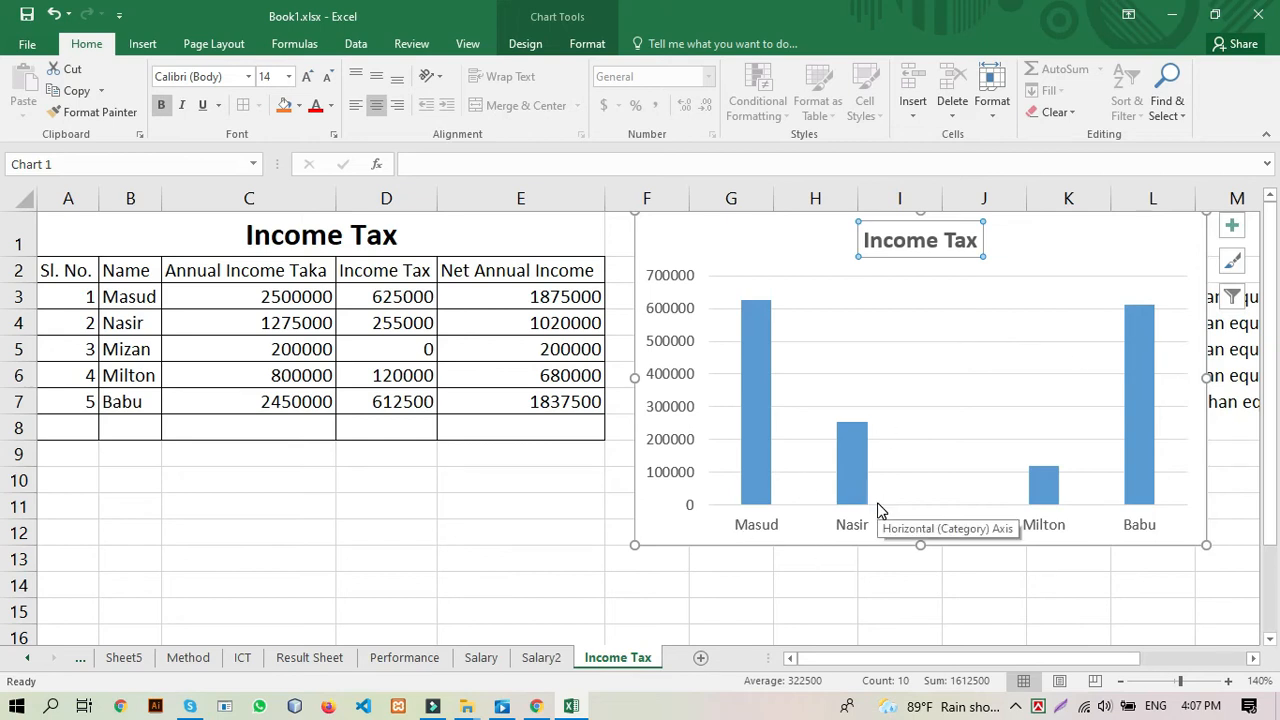
# Step: Delete the whole column chart from the Income Tax sheet
pyautogui.click(931, 328)
pyautogui.click(757, 235)
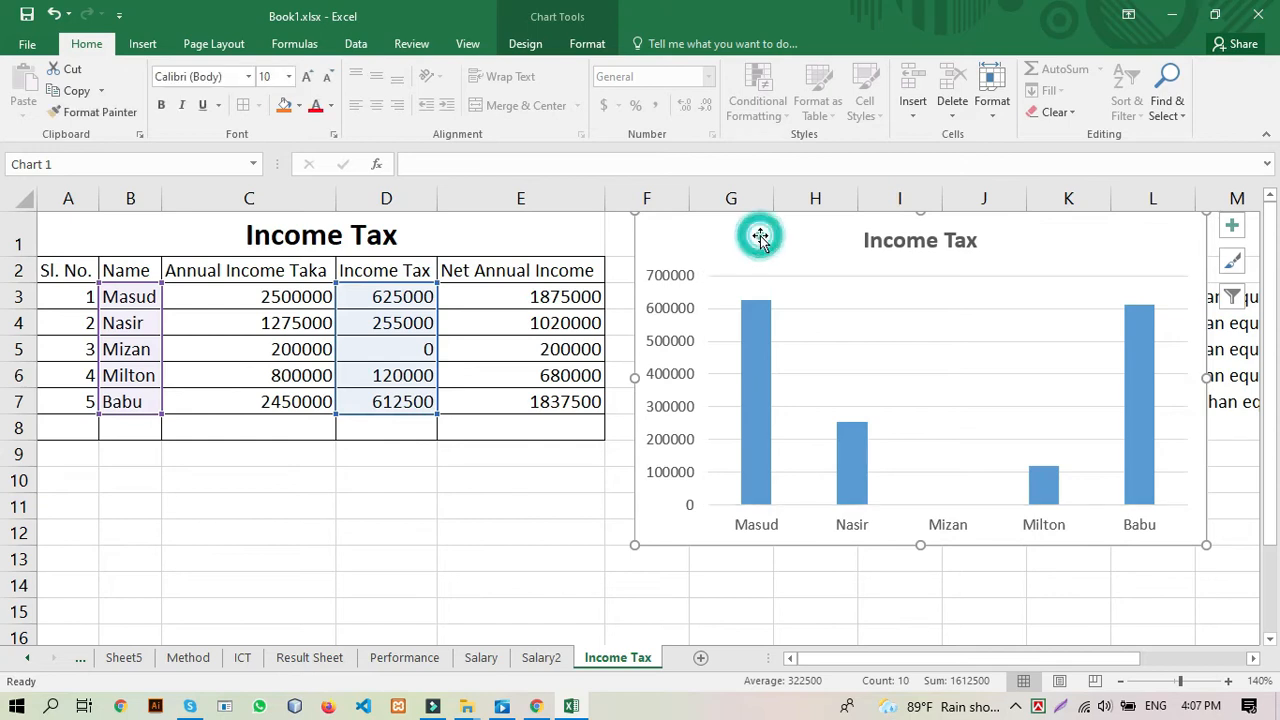
pyautogui.press('Delete')
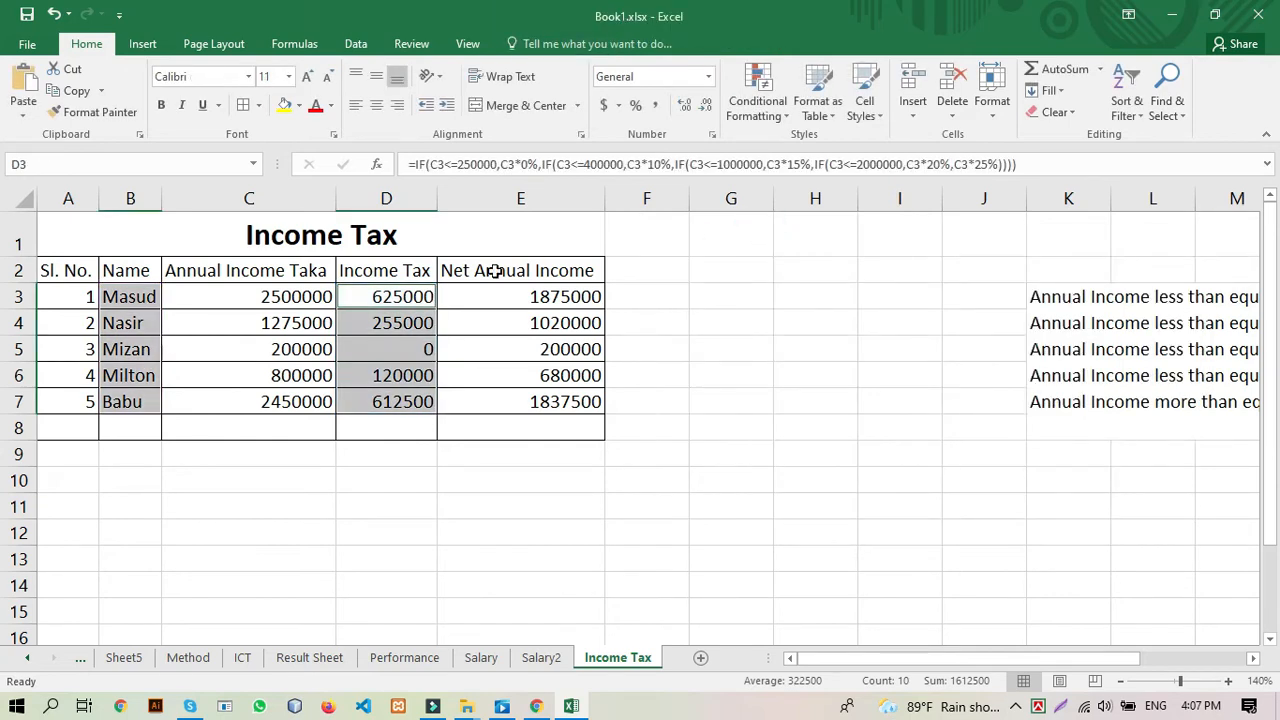
# Step: Select the names in B3:B7 together with the income tax amounts in D3:D7 as chart data
pyautogui.click(591, 538)
pyautogui.moveTo(128, 293); pyautogui.dragTo(130, 396)
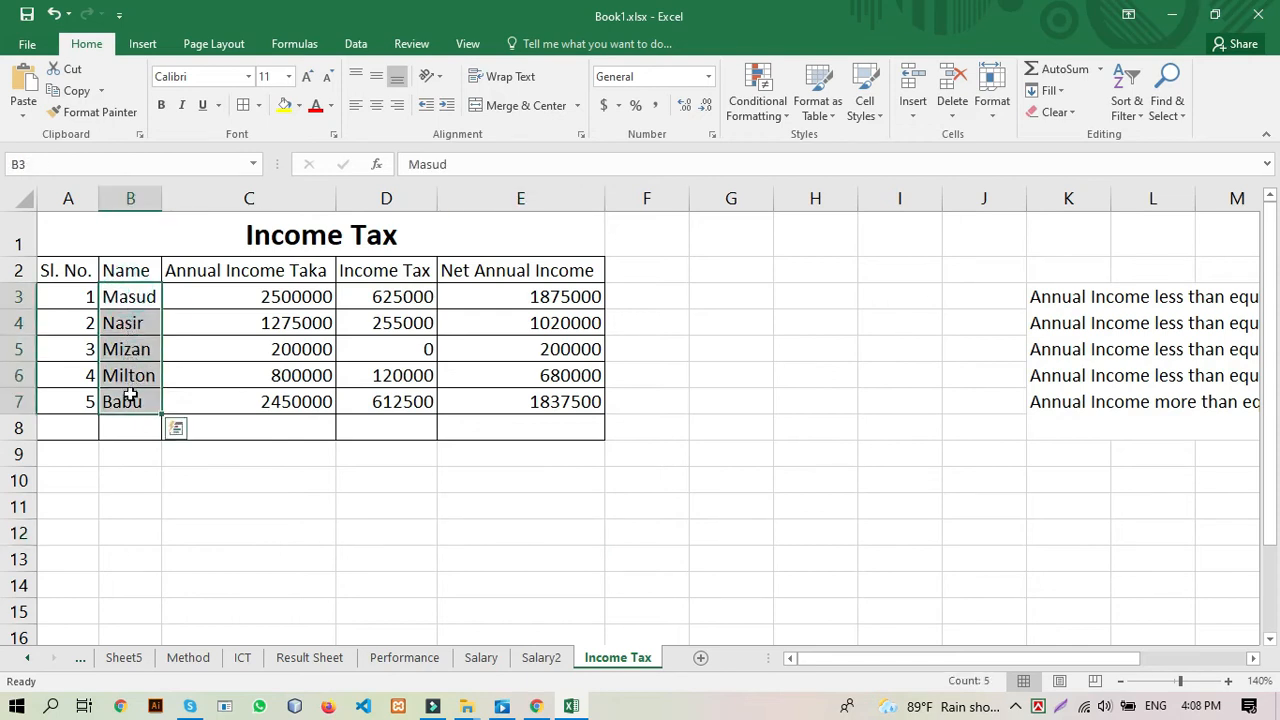
pyautogui.moveTo(387, 297); pyautogui.dragTo(399, 409)
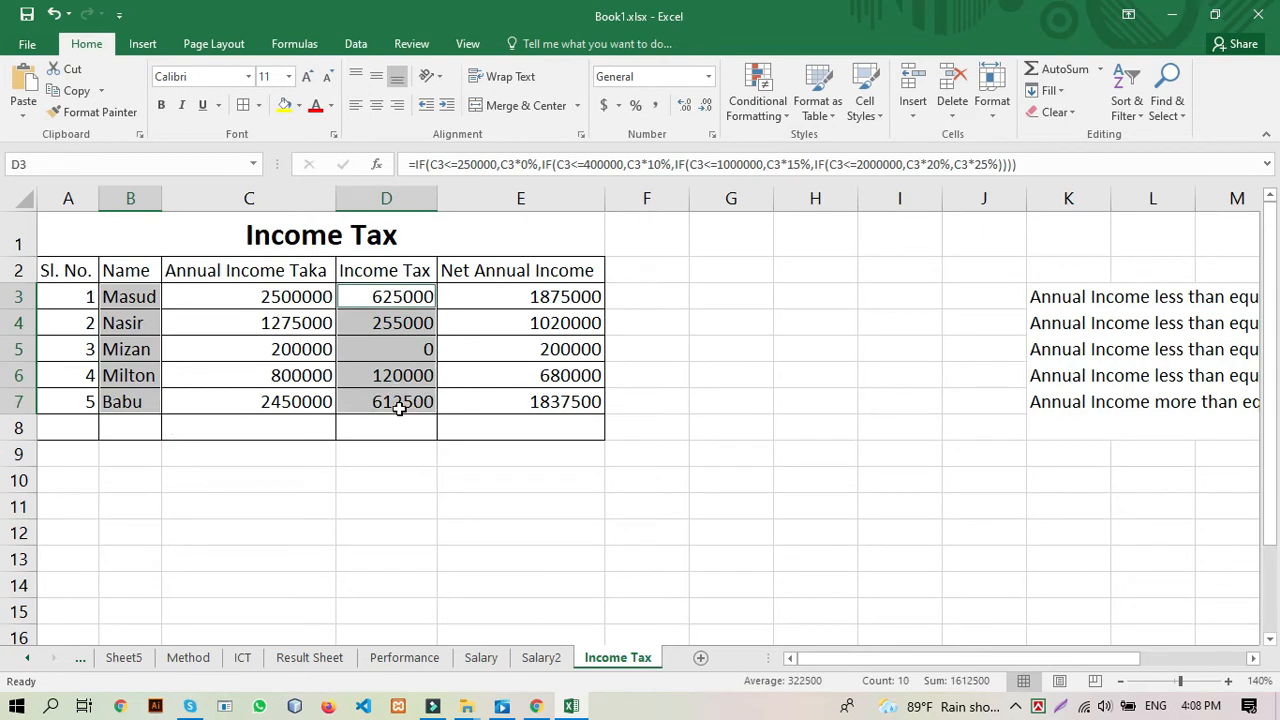
# Step: Browse the available column, bar and pie chart types for the selected data without inserting one
pyautogui.click(143, 44)
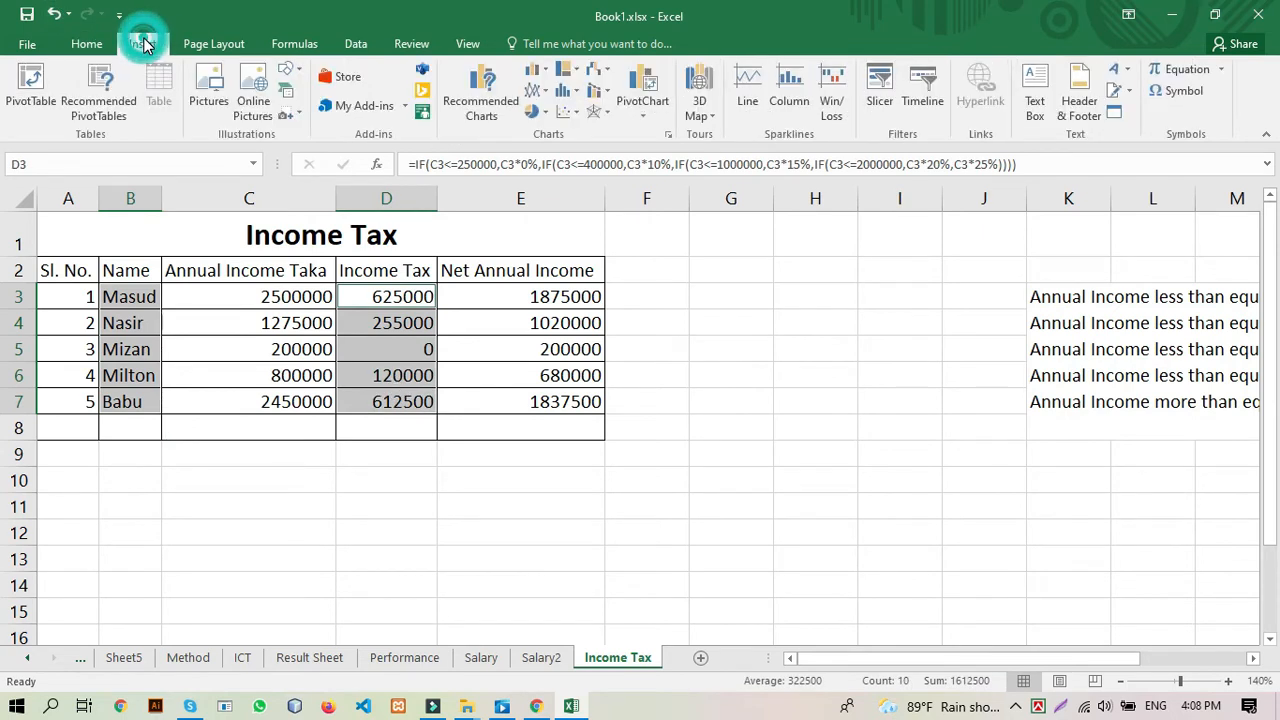
pyautogui.click(545, 72)
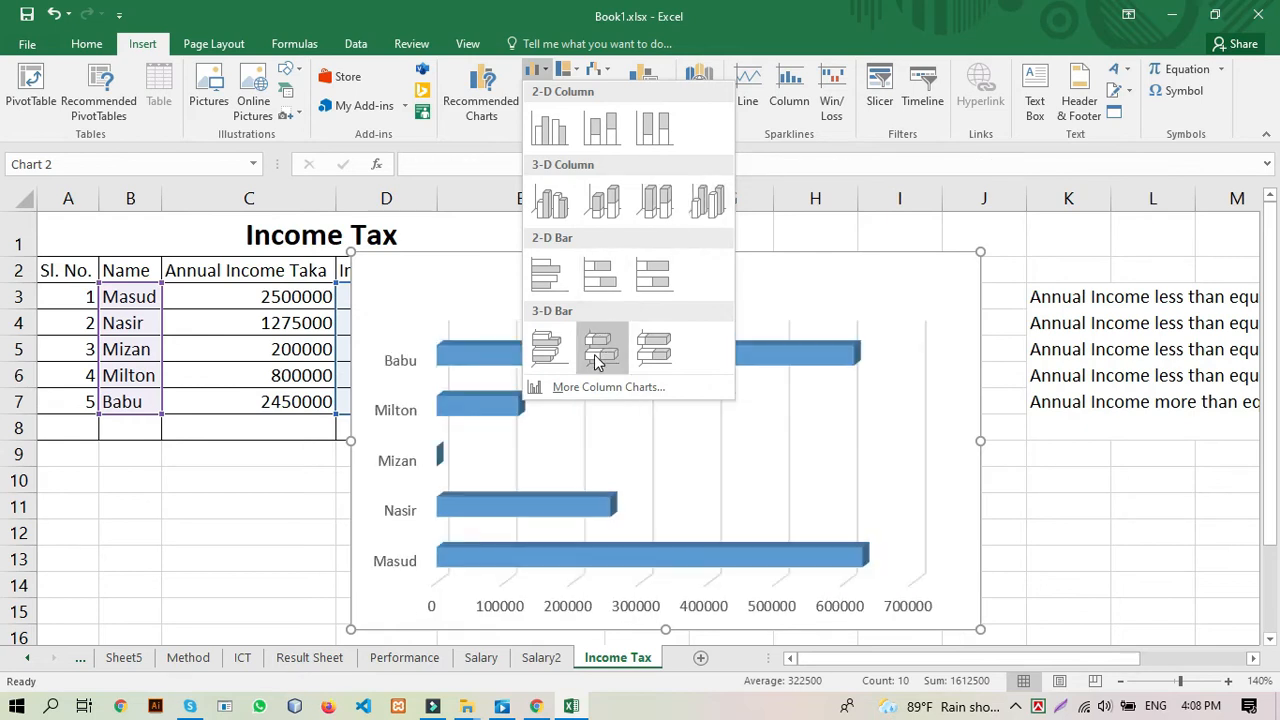
pyautogui.click(746, 130)
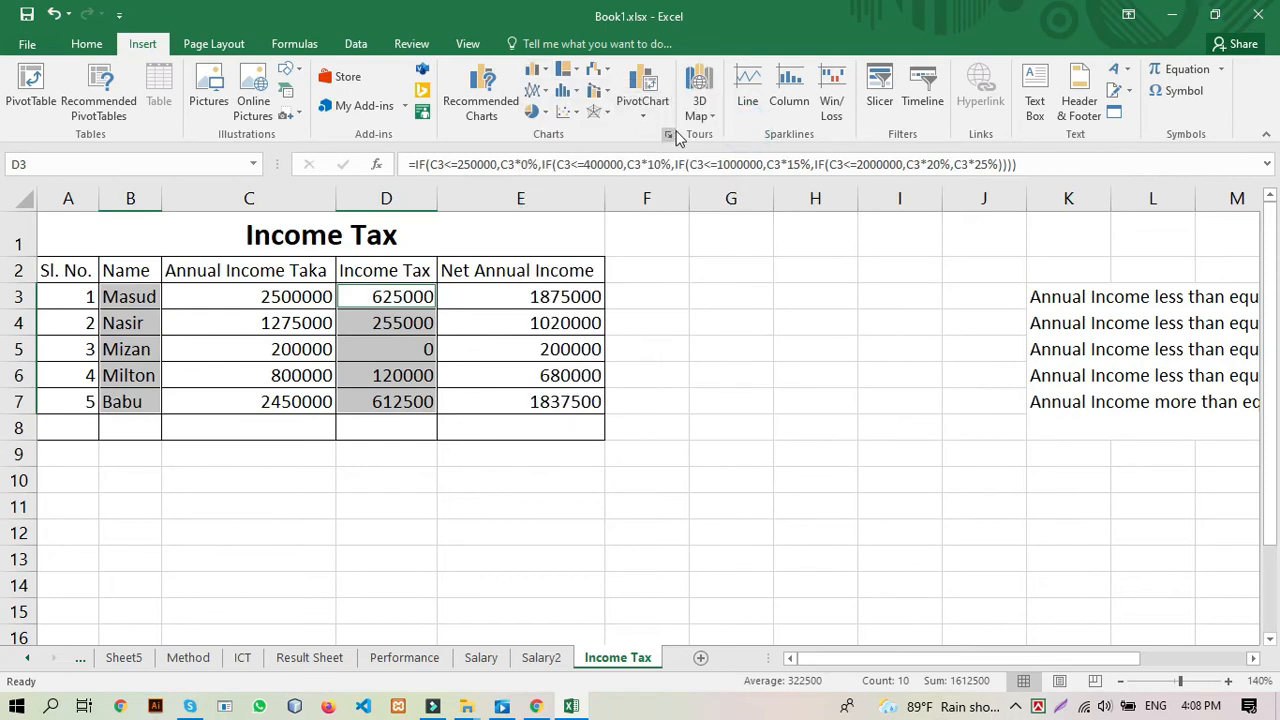
pyautogui.click(548, 113)
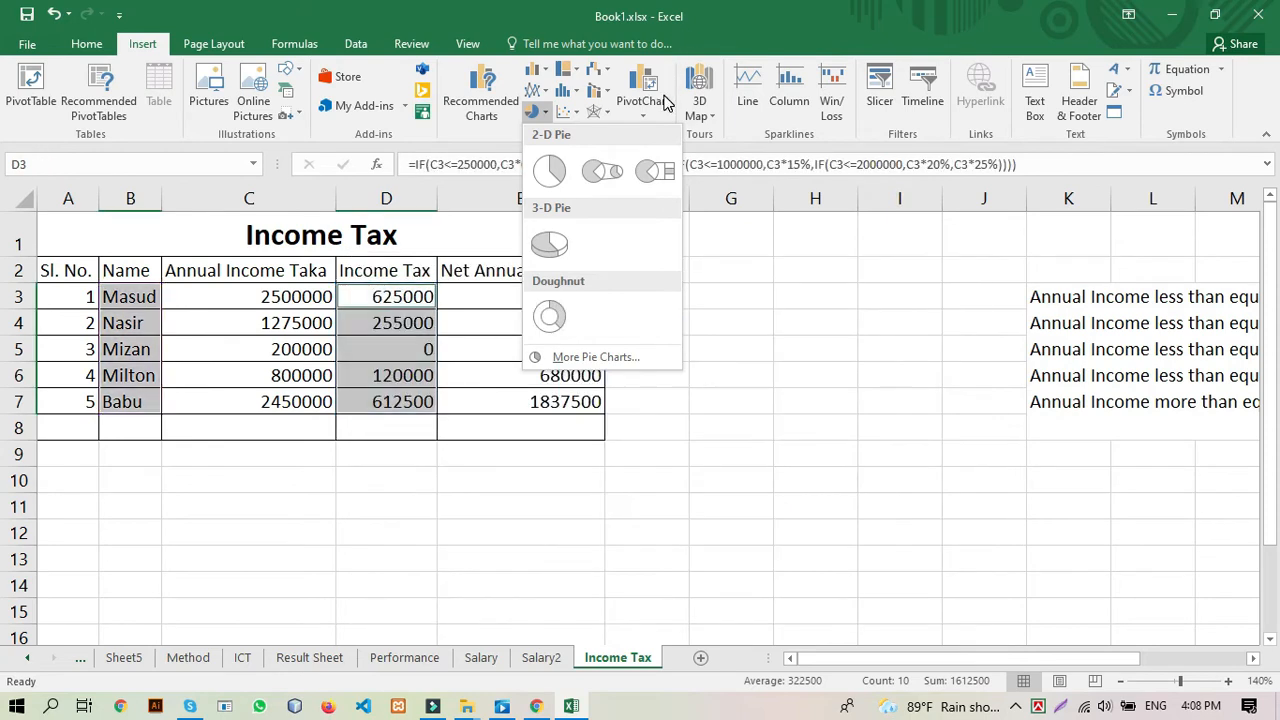
pyautogui.click(690, 30)
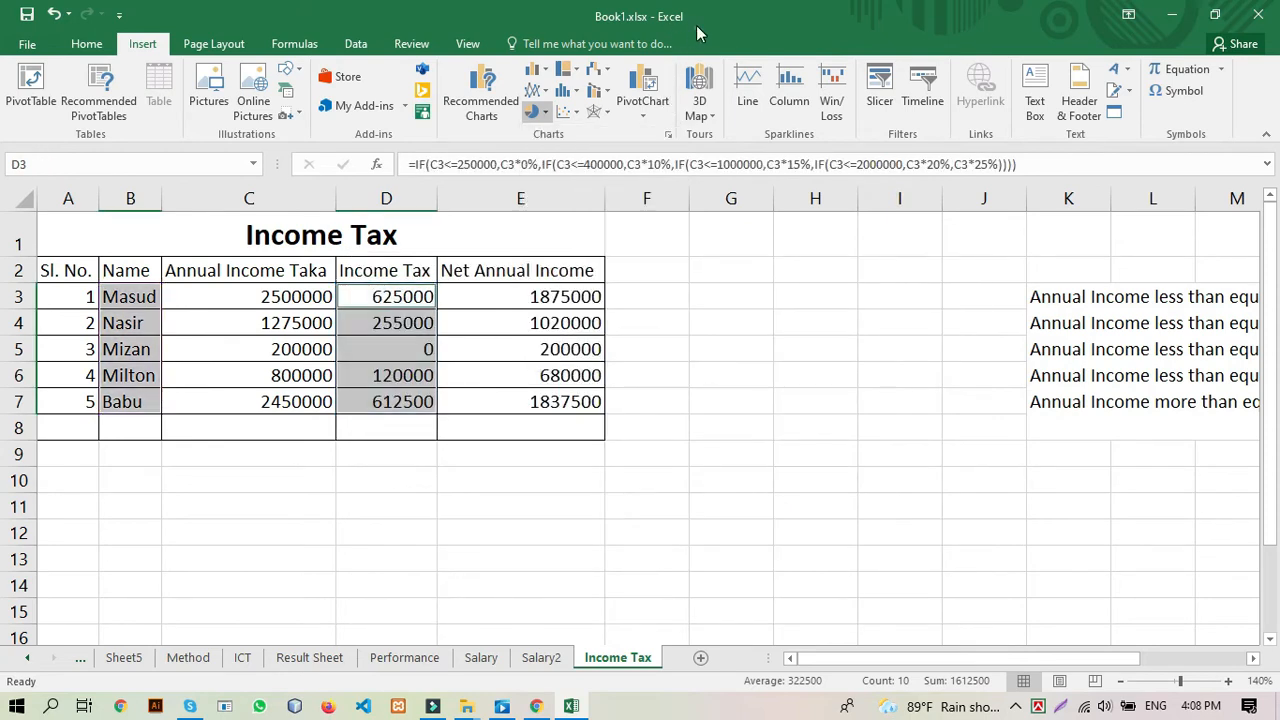
# Step: Preview the bar, pie and line types among all charts, and insert the recommended clustered column chart
pyautogui.click(669, 136)
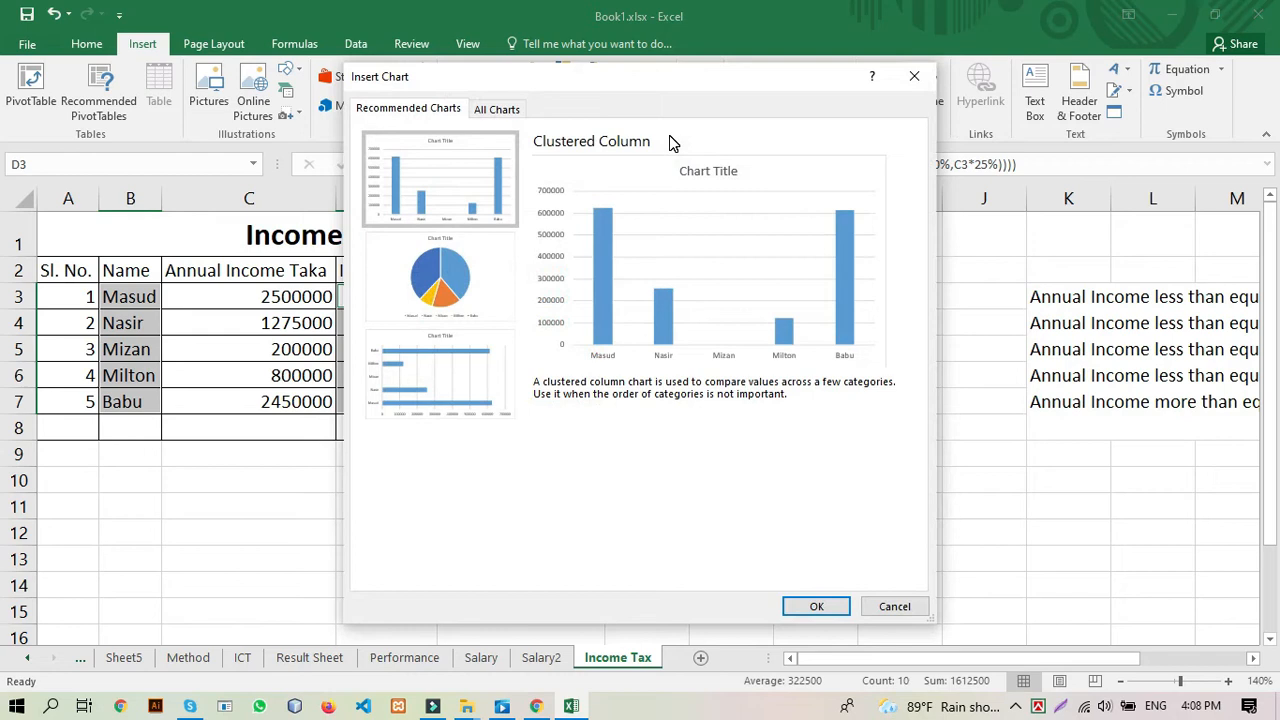
pyautogui.click(489, 110)
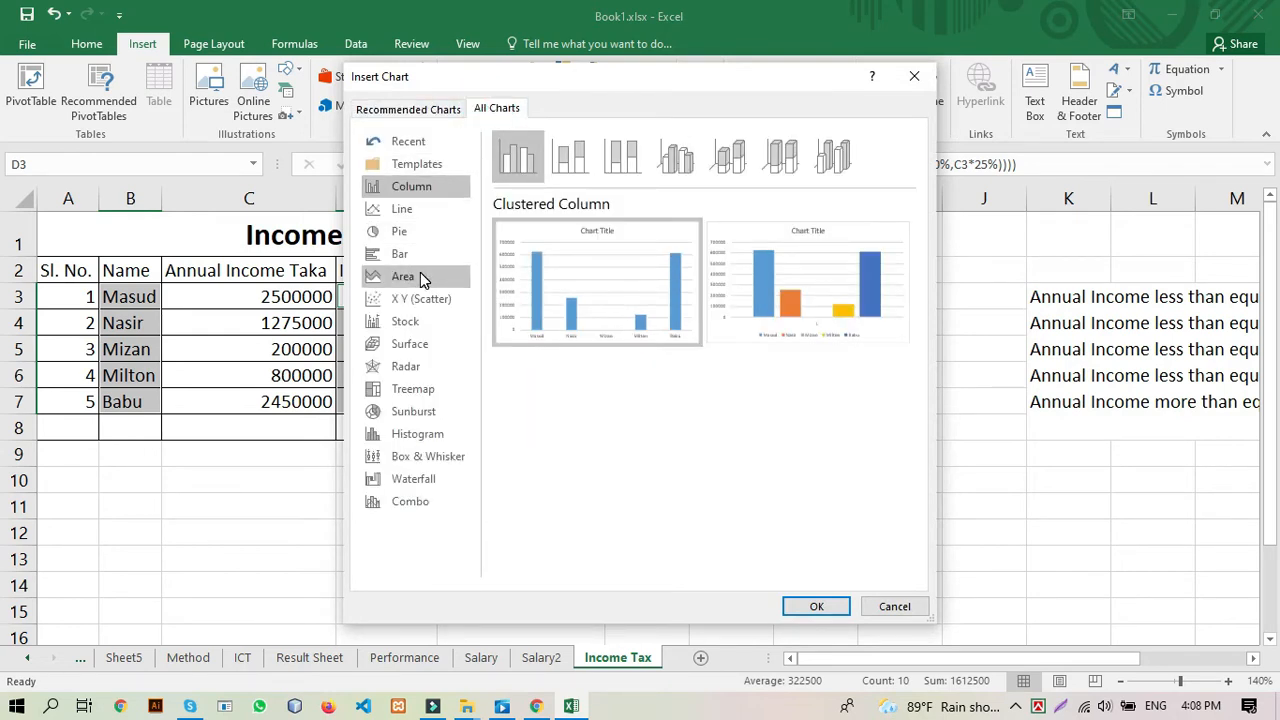
pyautogui.click(403, 253)
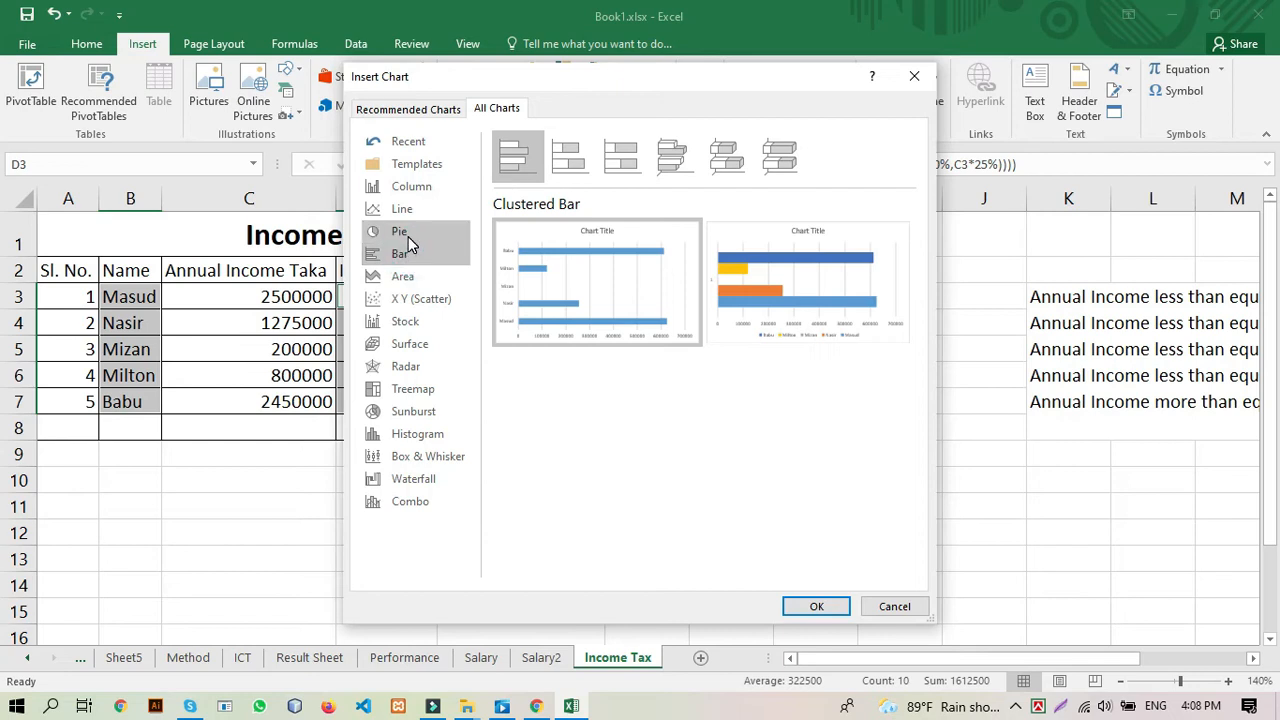
pyautogui.click(408, 236)
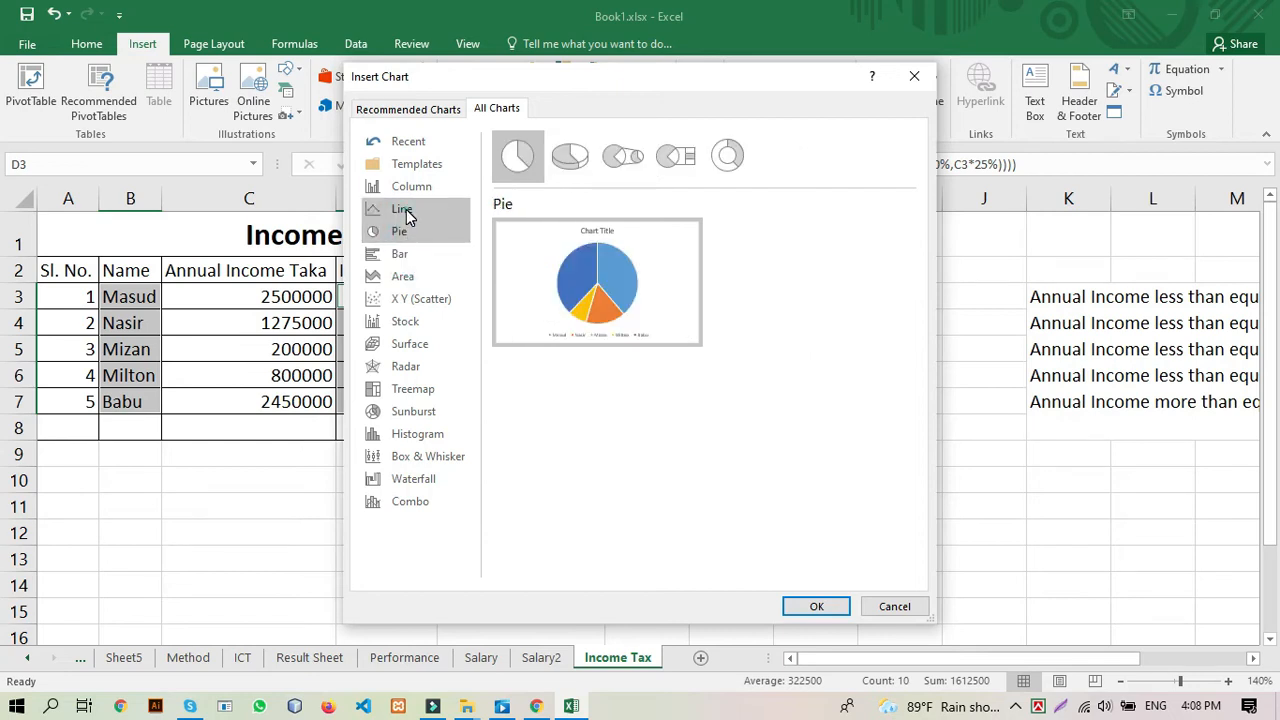
pyautogui.click(405, 212)
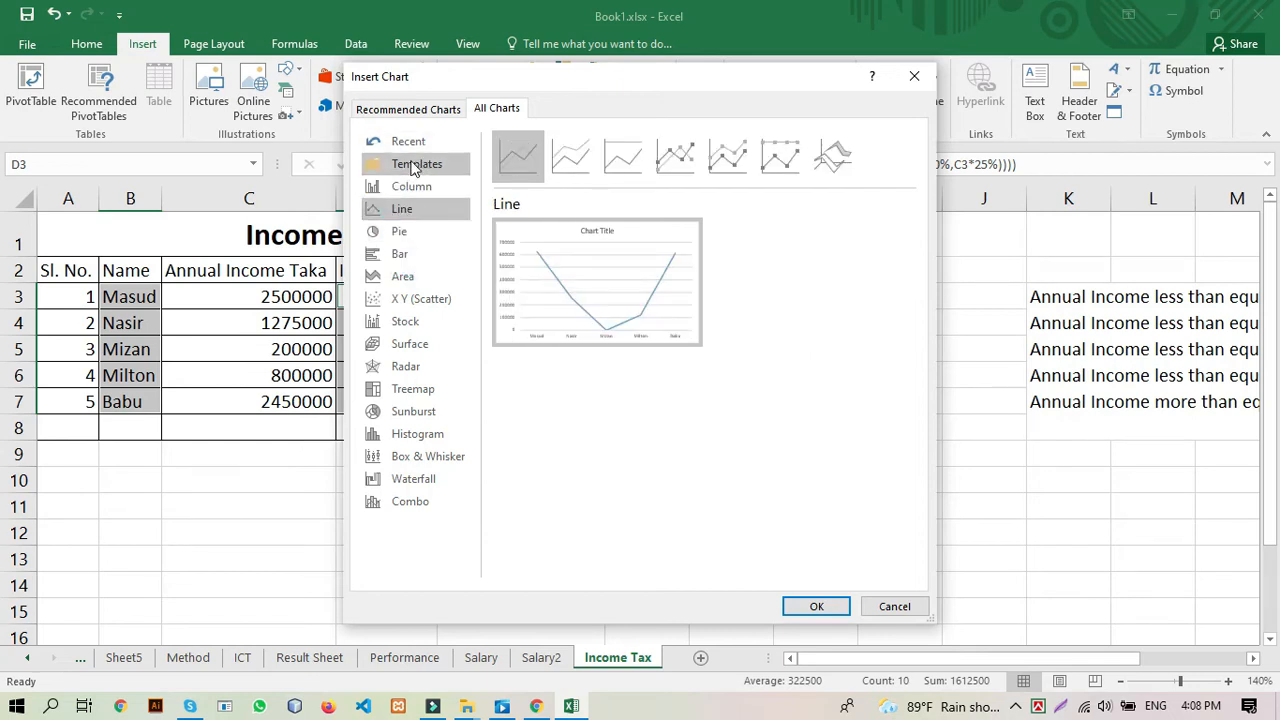
pyautogui.click(406, 111)
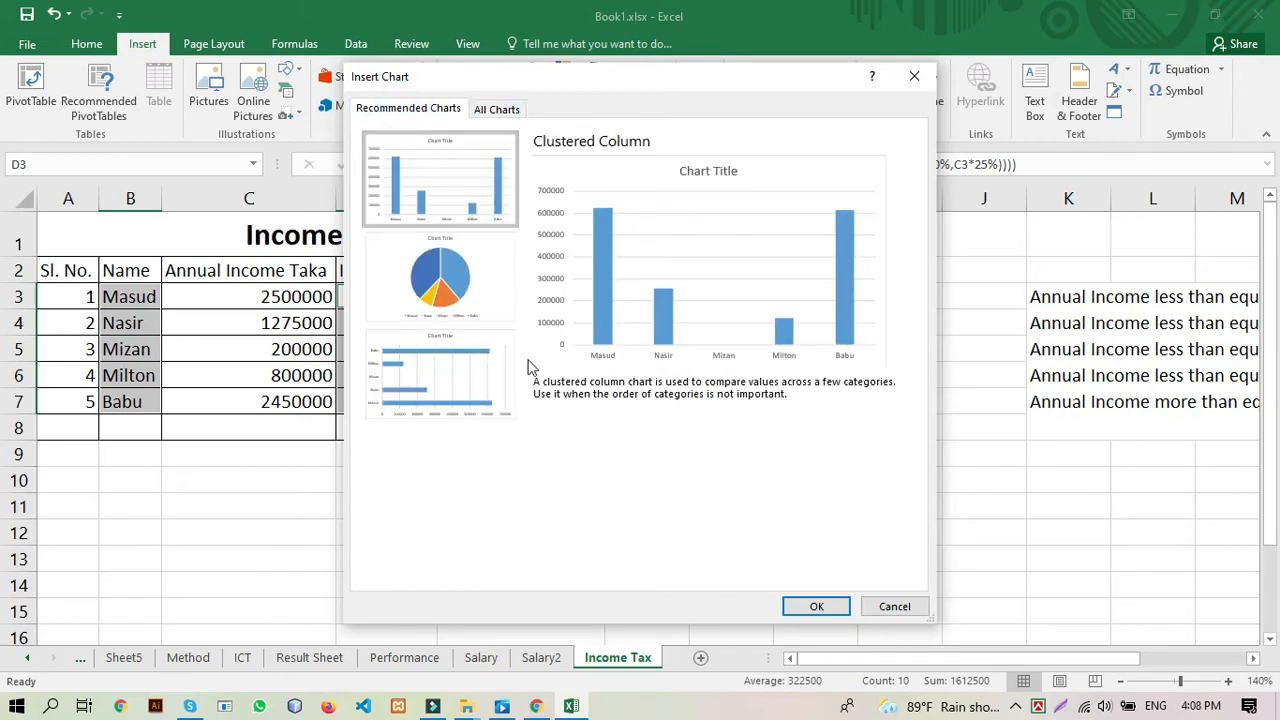
pyautogui.click(815, 607)
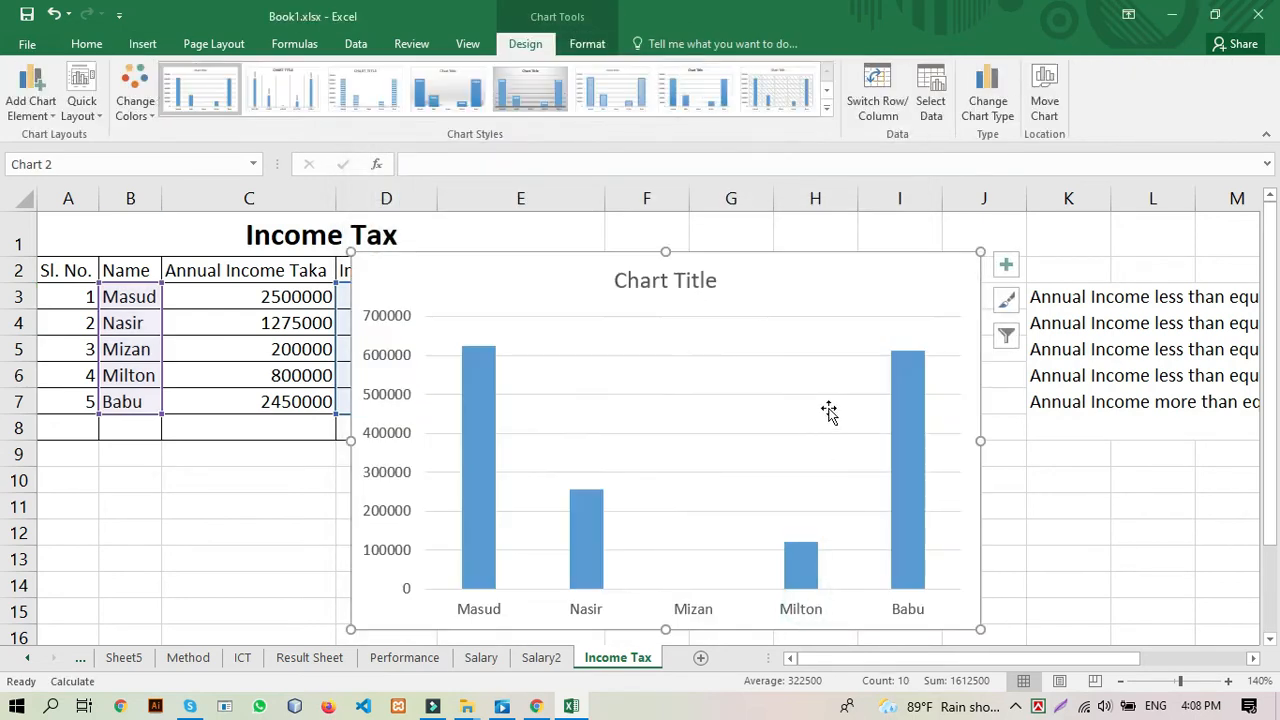
# Step: Replace the new column chart's placeholder title with the text "Income Tax"
pyautogui.doubleClick(645, 283)
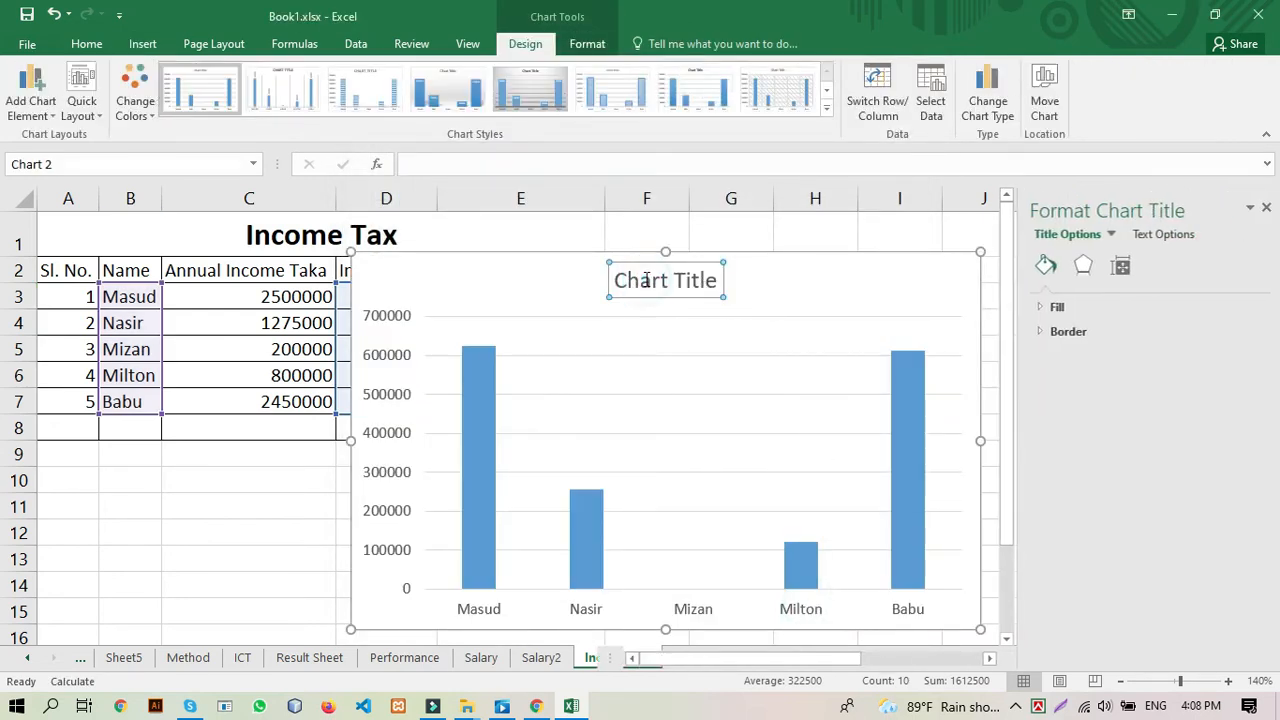
pyautogui.doubleClick(686, 282)
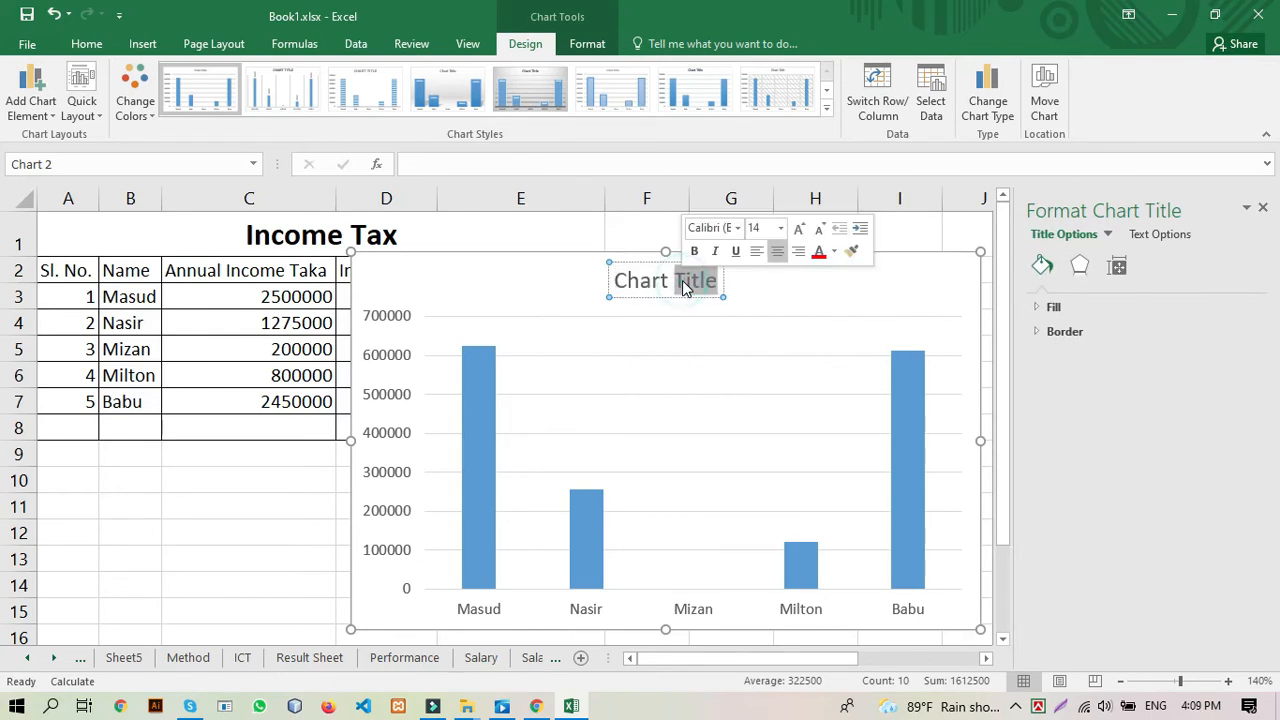
pyautogui.tripleClick(683, 283)
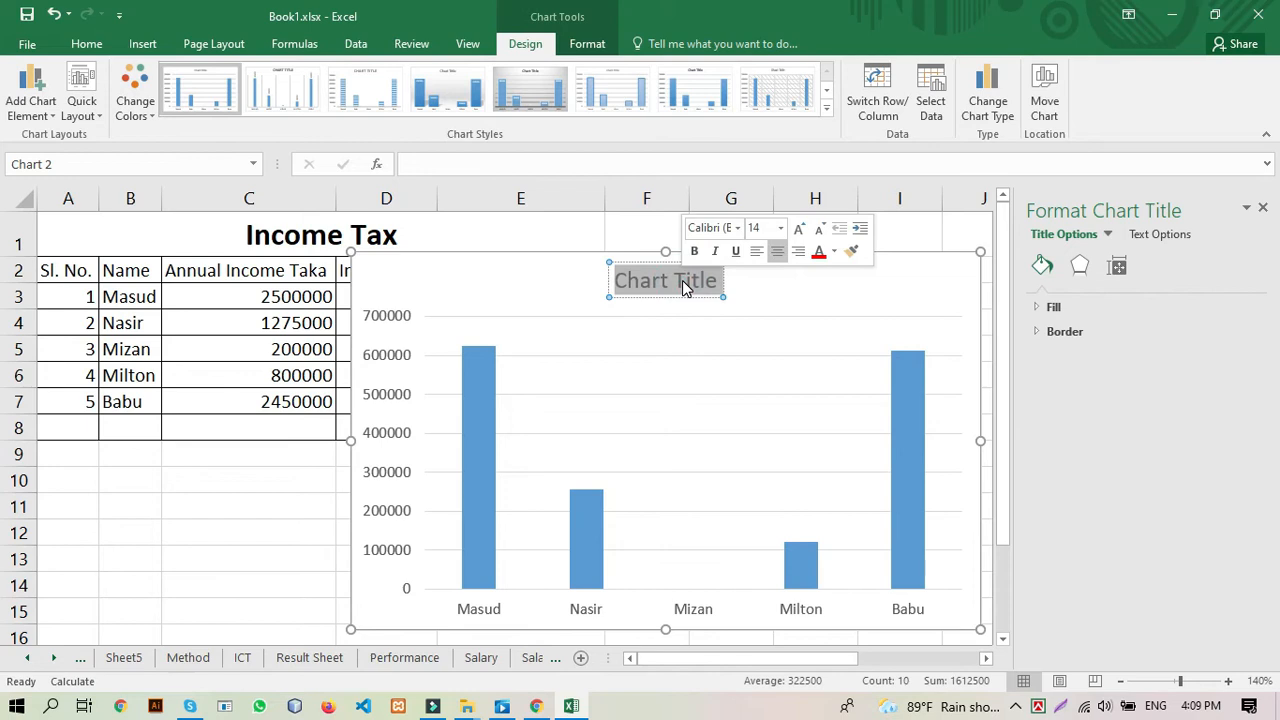
pyautogui.write('Income Tax')
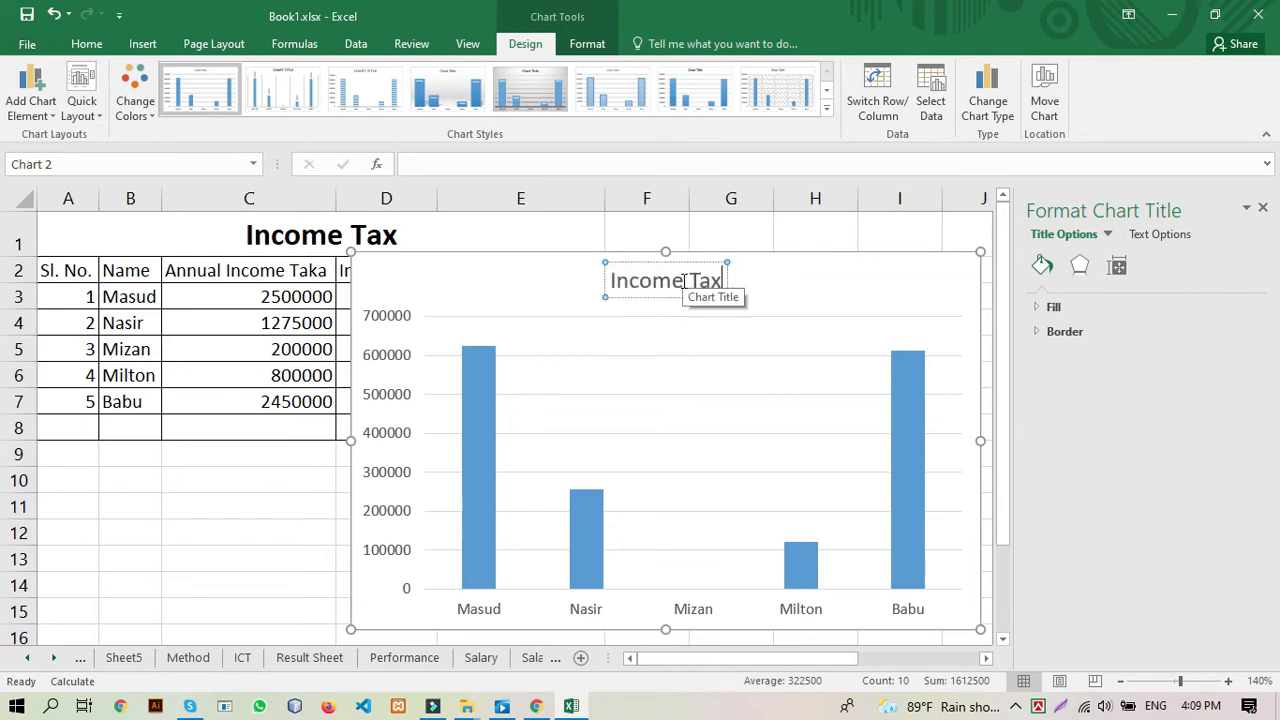
pyautogui.click(794, 278)
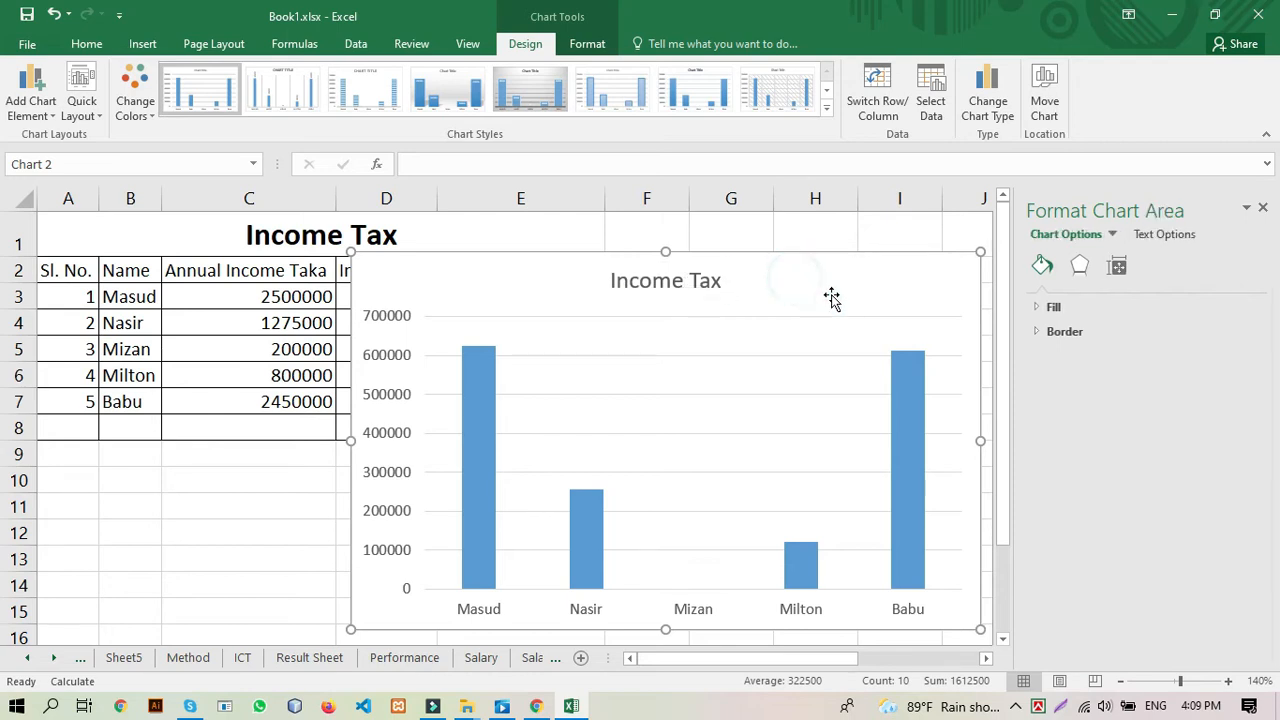
# Step: Make the new chart's "Income Tax" title bold
pyautogui.click(677, 288)
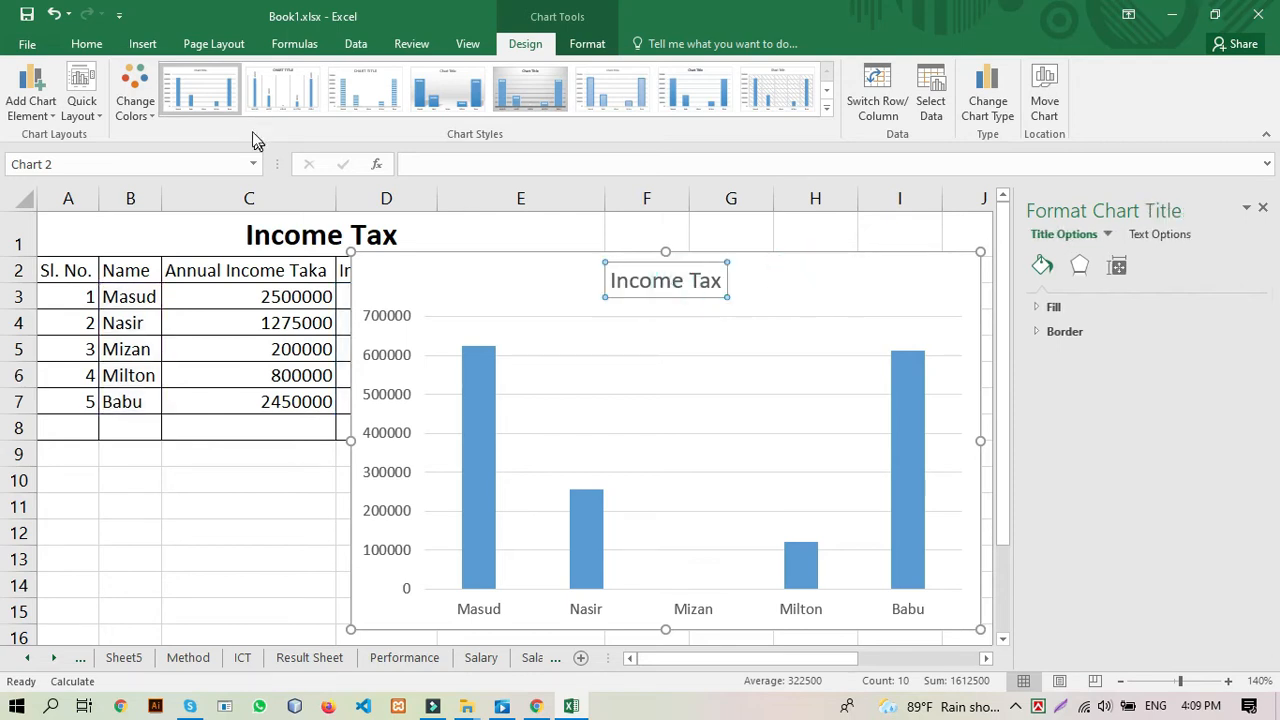
pyautogui.click(90, 44)
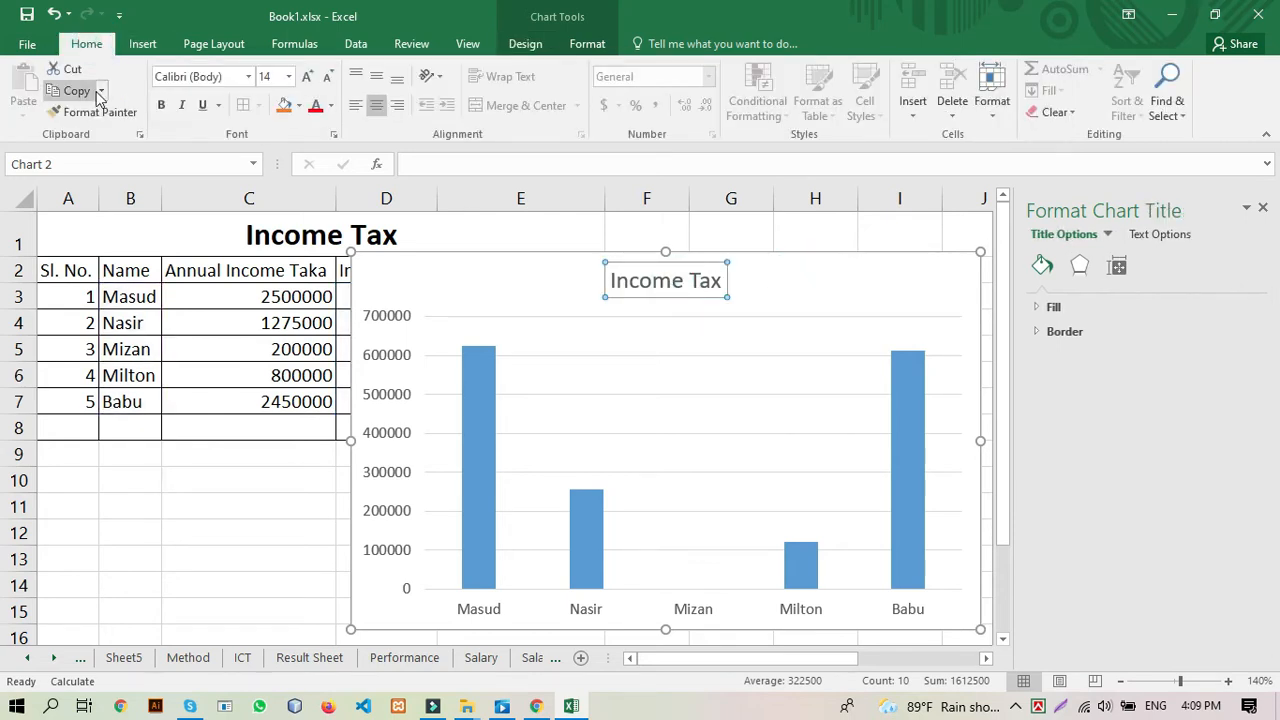
pyautogui.click(161, 106)
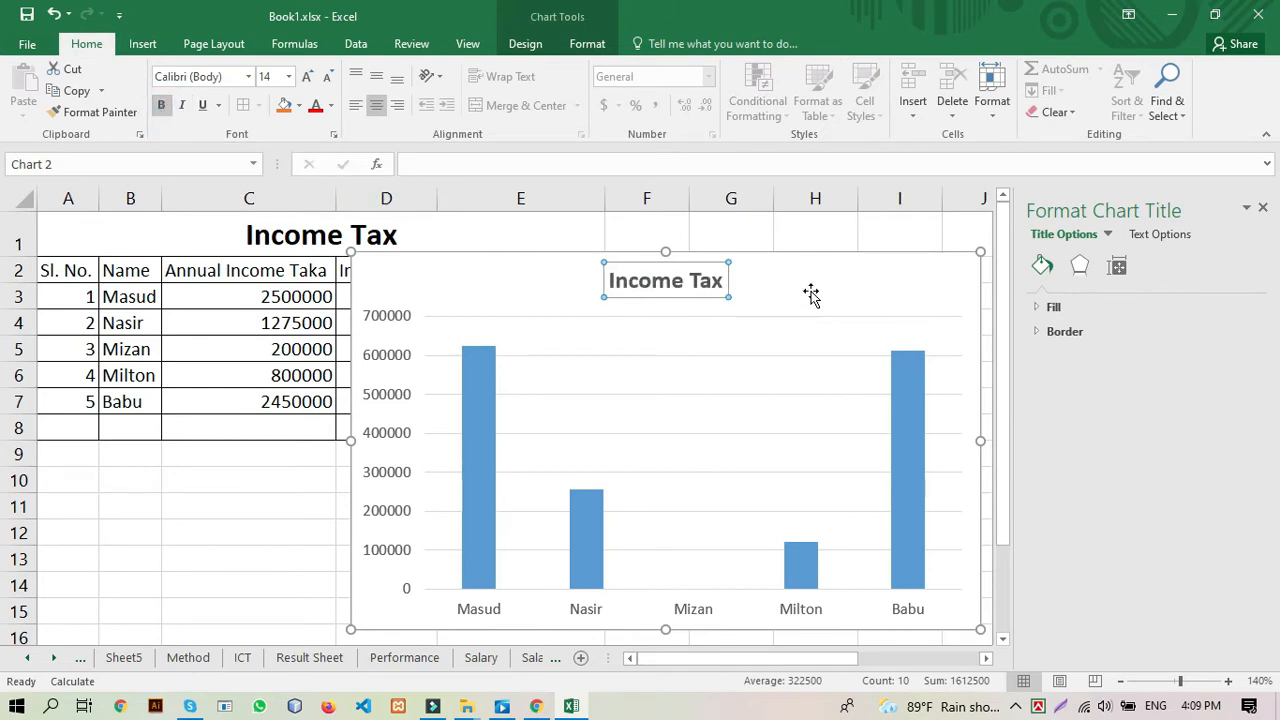
# Step: Close the title formatting pane and move the chart clear of the table, starting in column F with its top edge along row 1
pyautogui.click(1072, 377)
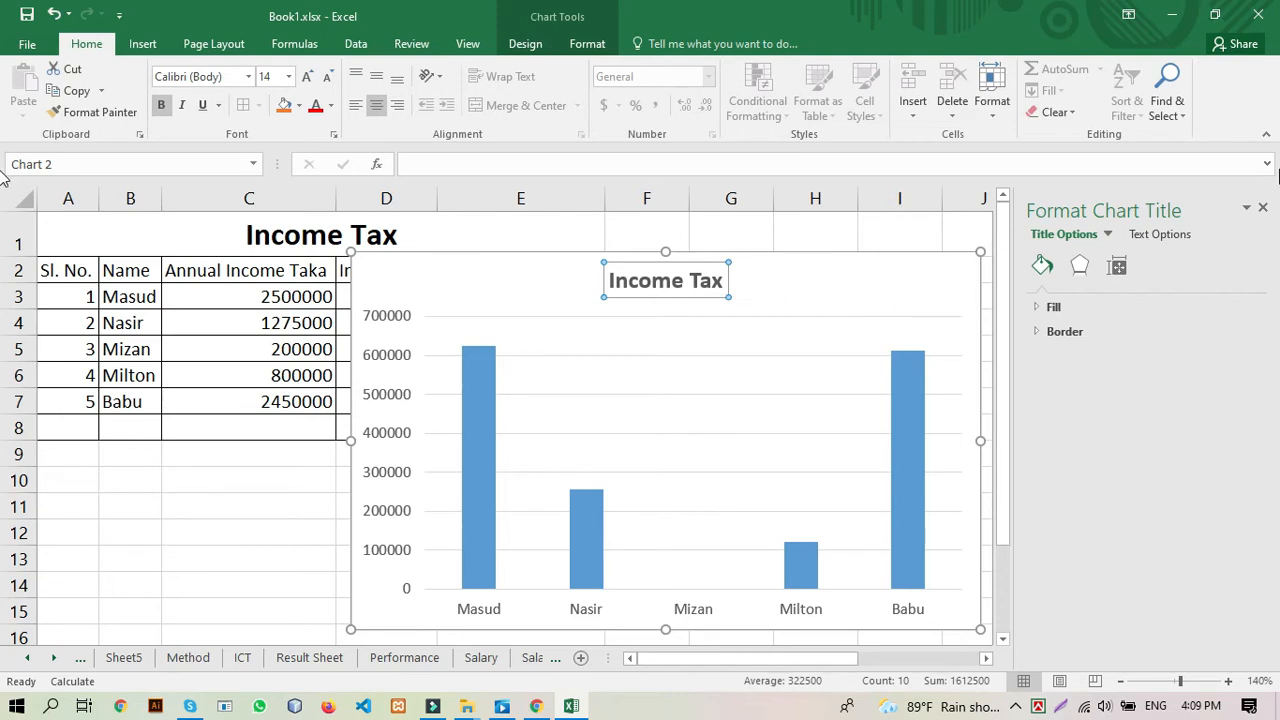
pyautogui.click(1263, 207)
pyautogui.moveTo(863, 286); pyautogui.dragTo(1131, 240)
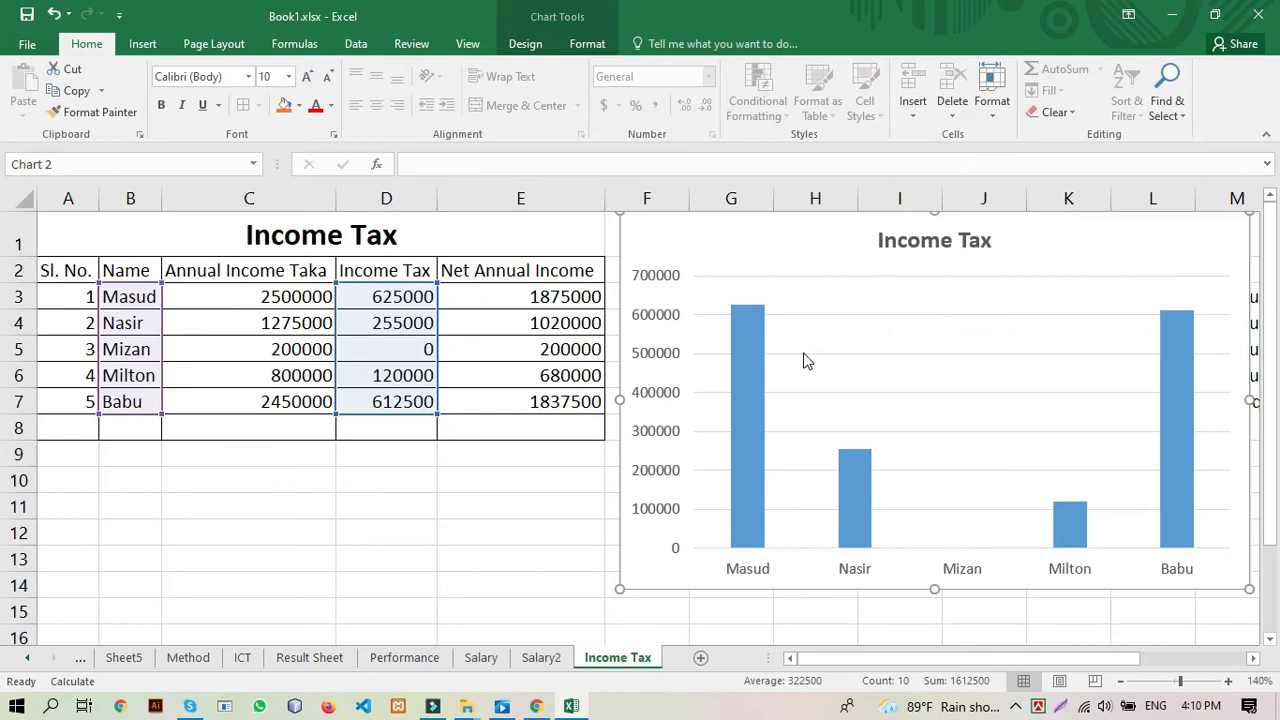
# Step: Total the annual incomes C3:C7 in C8 with AutoSum, and copy the sum formula across to D8 and E8
pyautogui.click(498, 480)
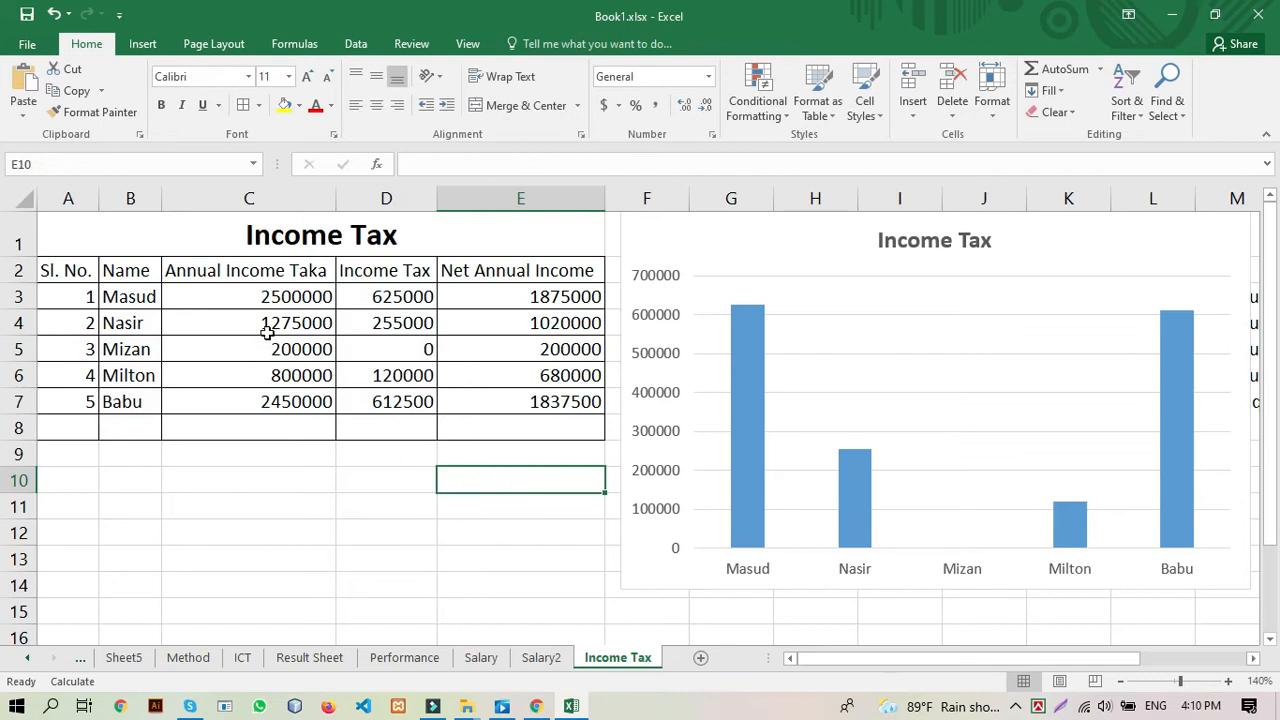
pyautogui.click(270, 298)
pyautogui.moveTo(270, 298); pyautogui.dragTo(277, 404)
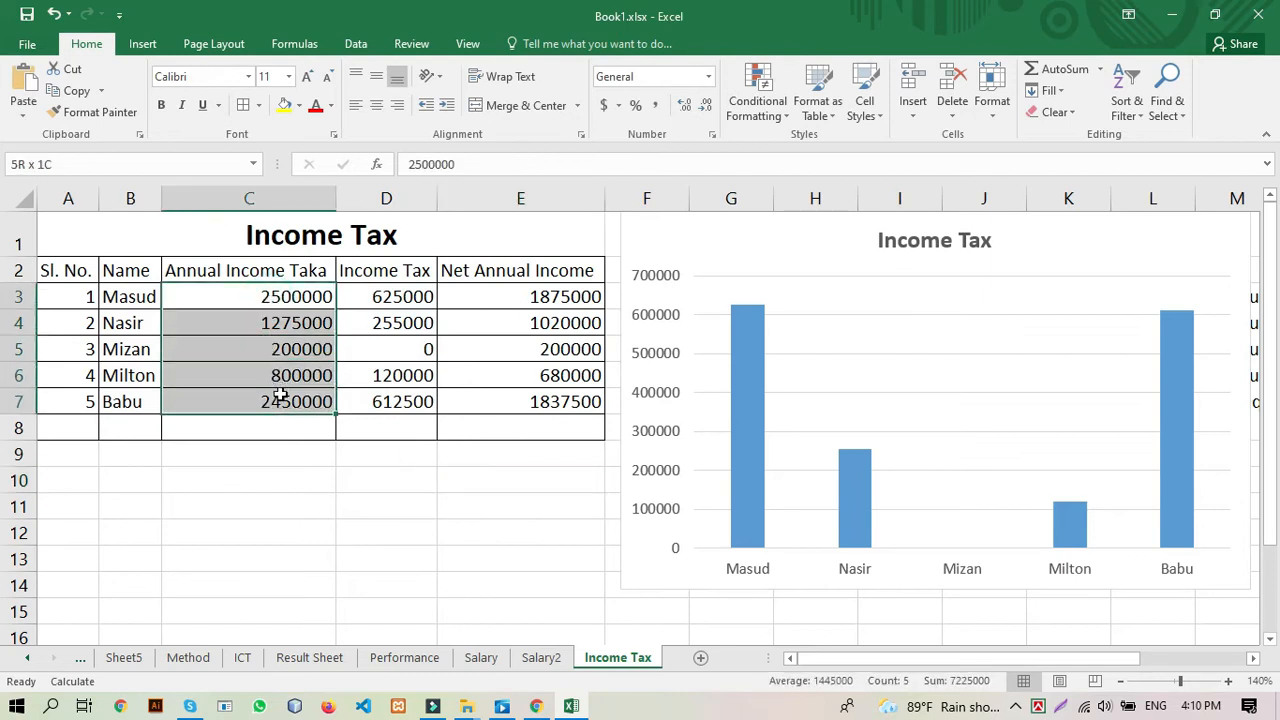
pyautogui.click(1065, 68)
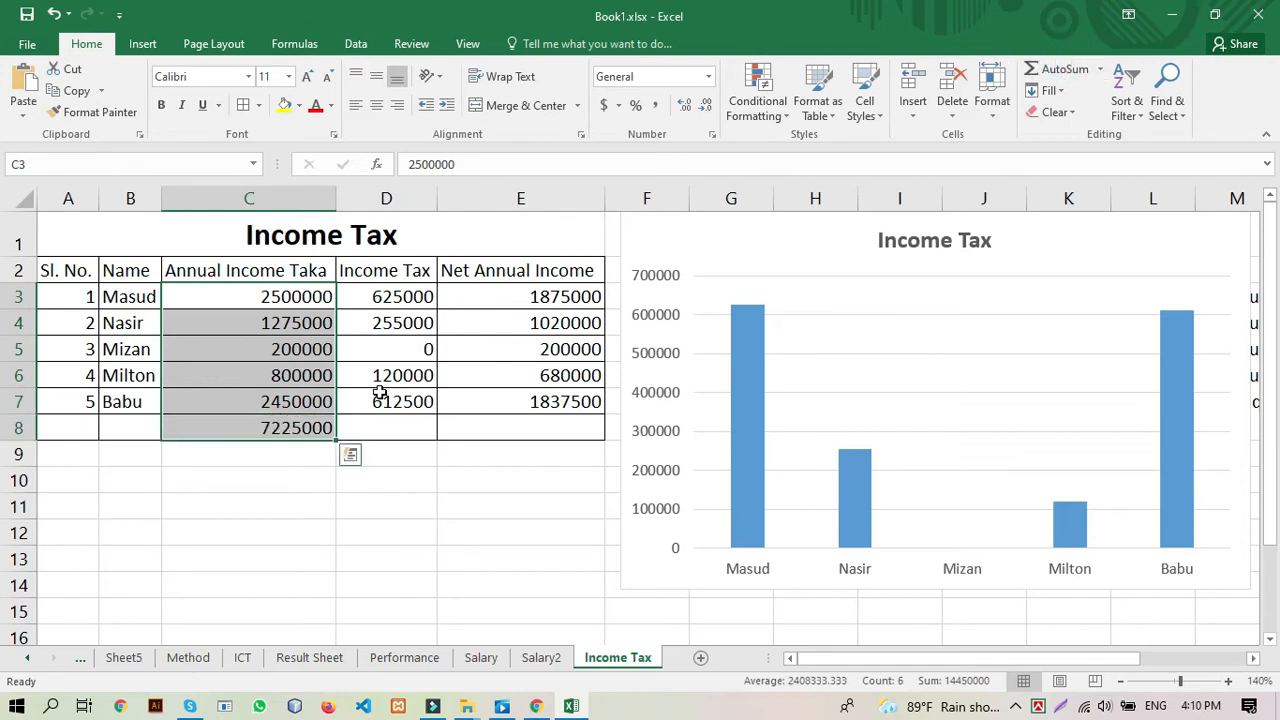
pyautogui.click(296, 430)
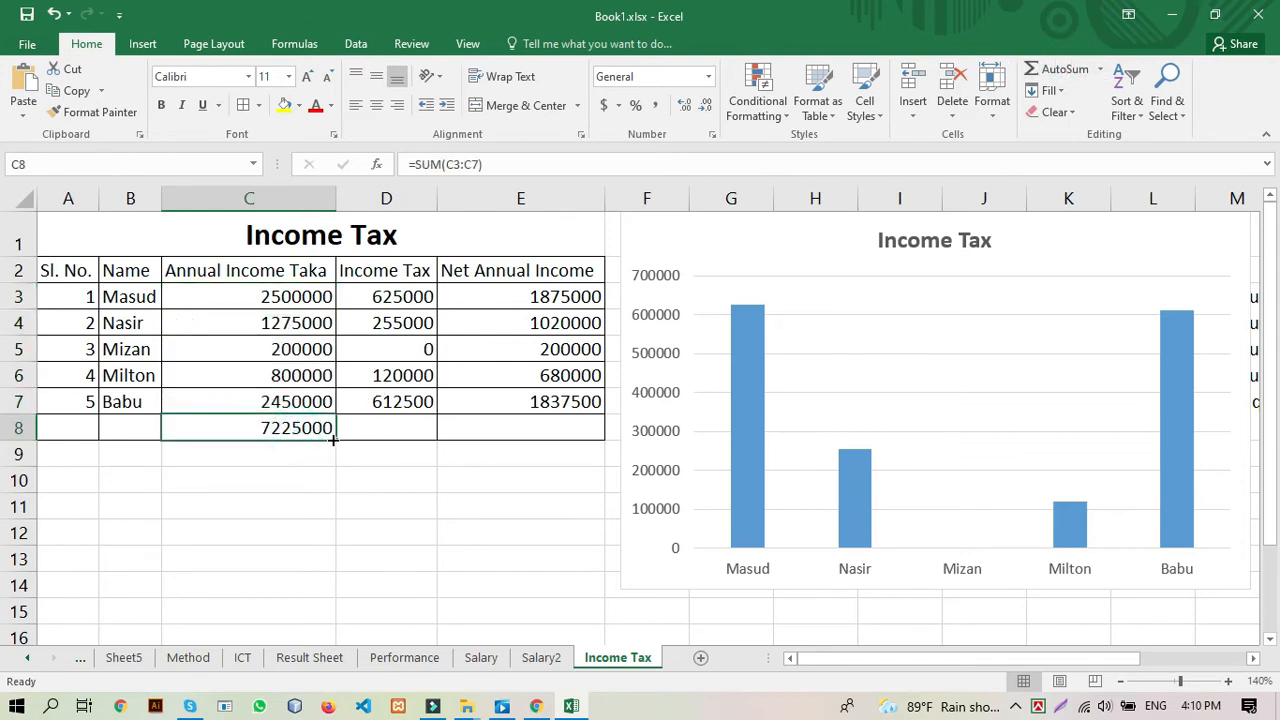
pyautogui.moveTo(335, 440); pyautogui.dragTo(535, 443)
pyautogui.click(477, 478)
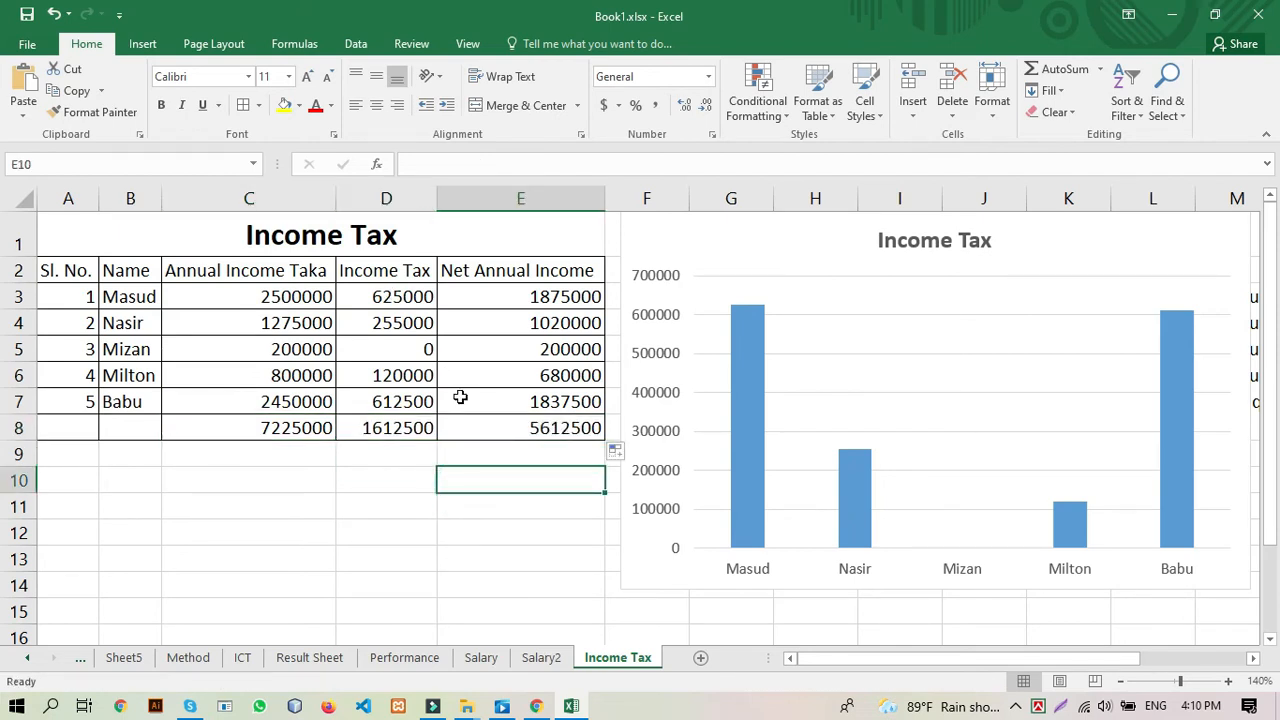
pyautogui.click(408, 430)
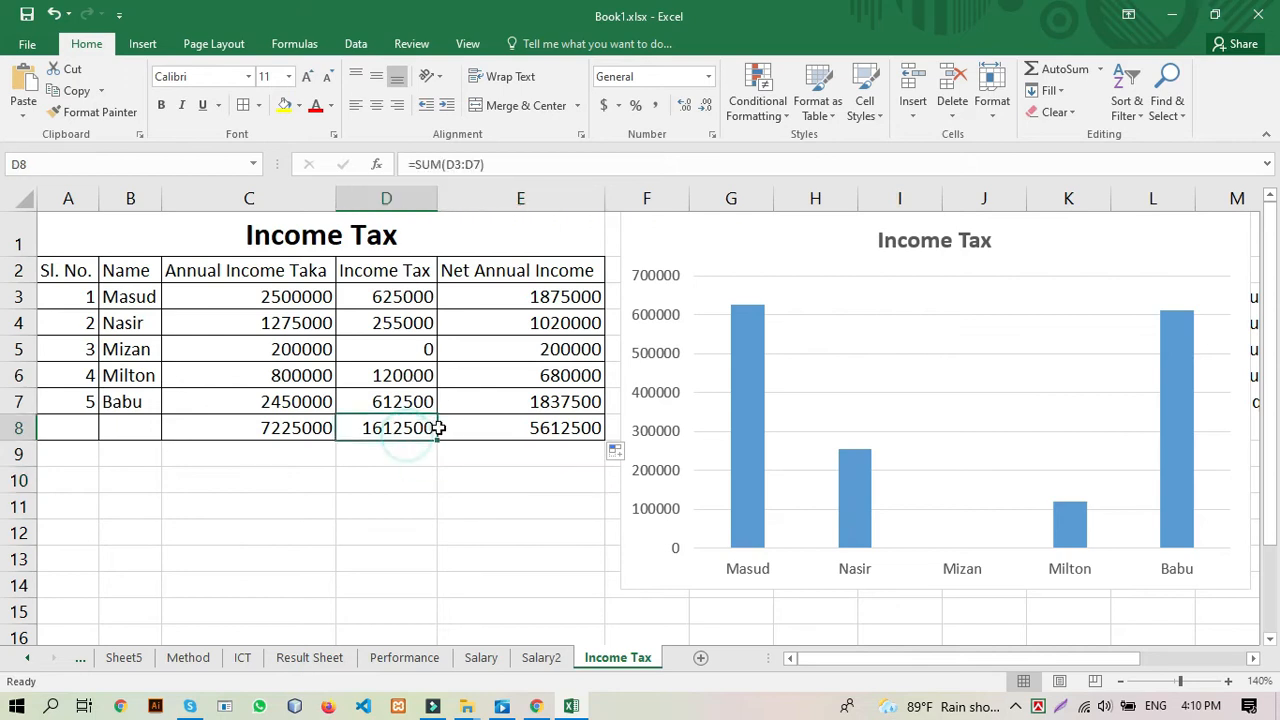
pyautogui.click(500, 421)
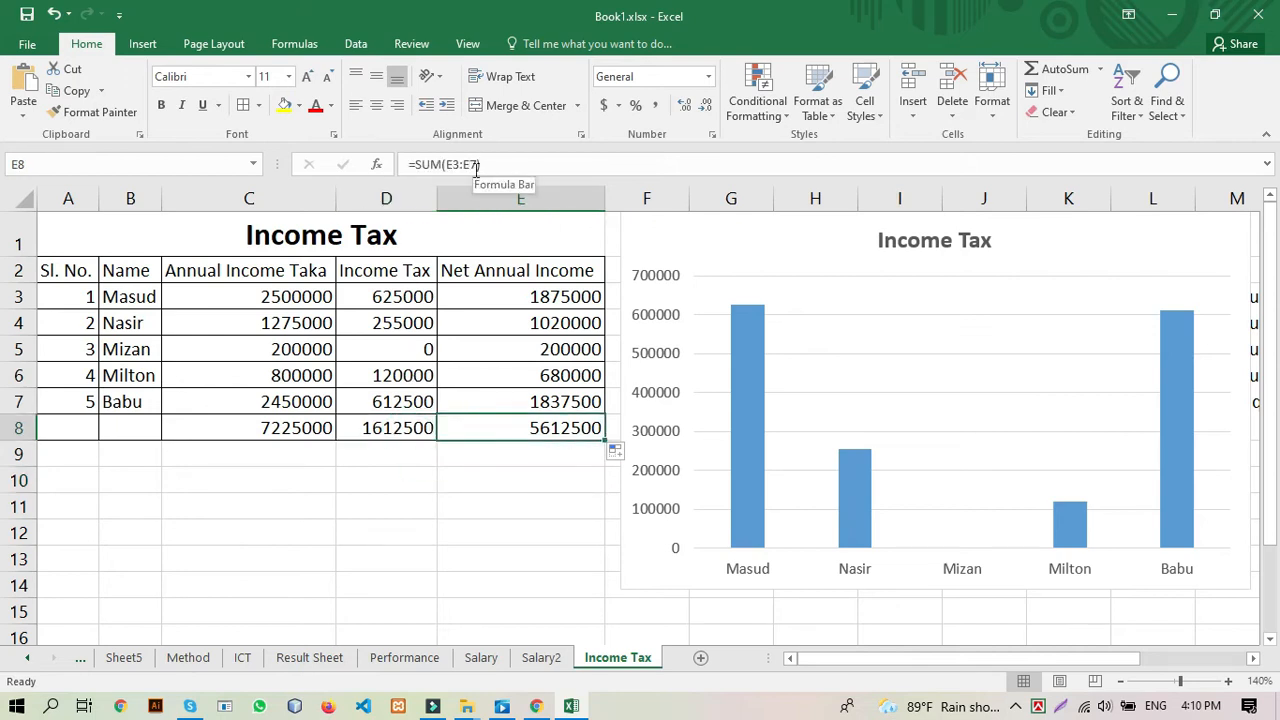
pyautogui.click(288, 428)
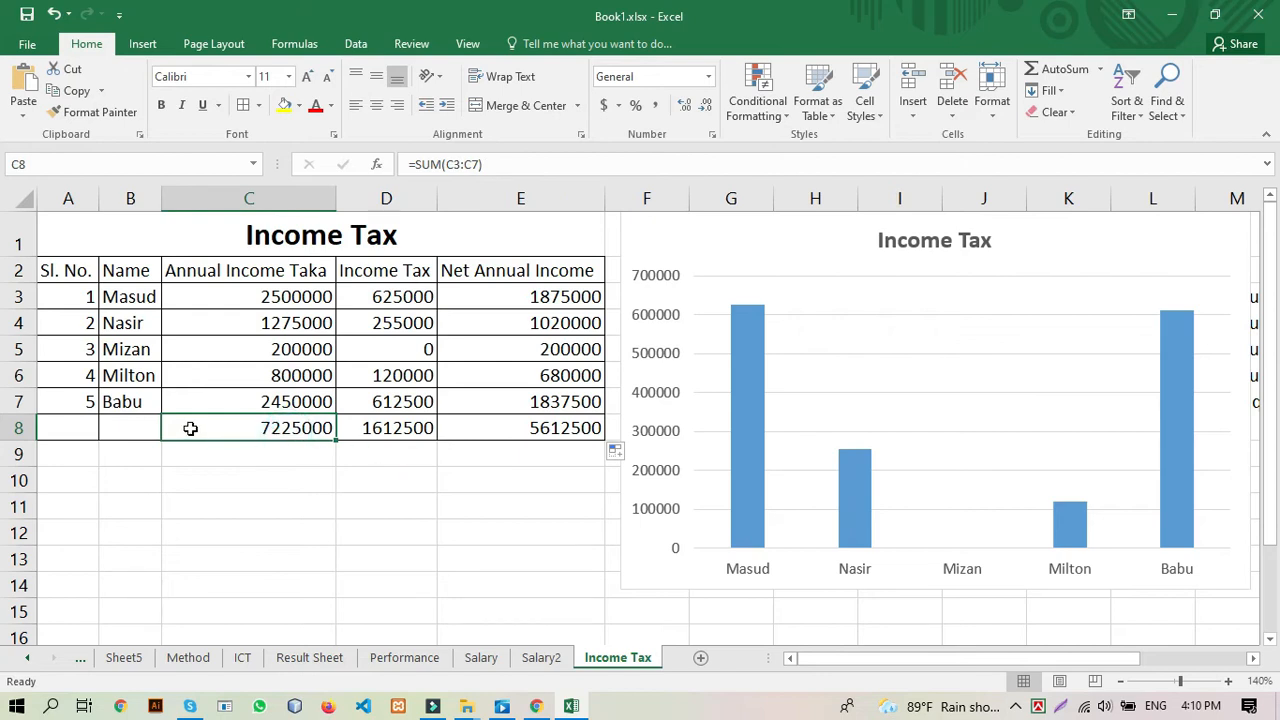
# Step: Merge and center cells A8:B8 and label the totals row "Total"
pyautogui.click(69, 427)
pyautogui.moveTo(69, 427); pyautogui.dragTo(113, 427)
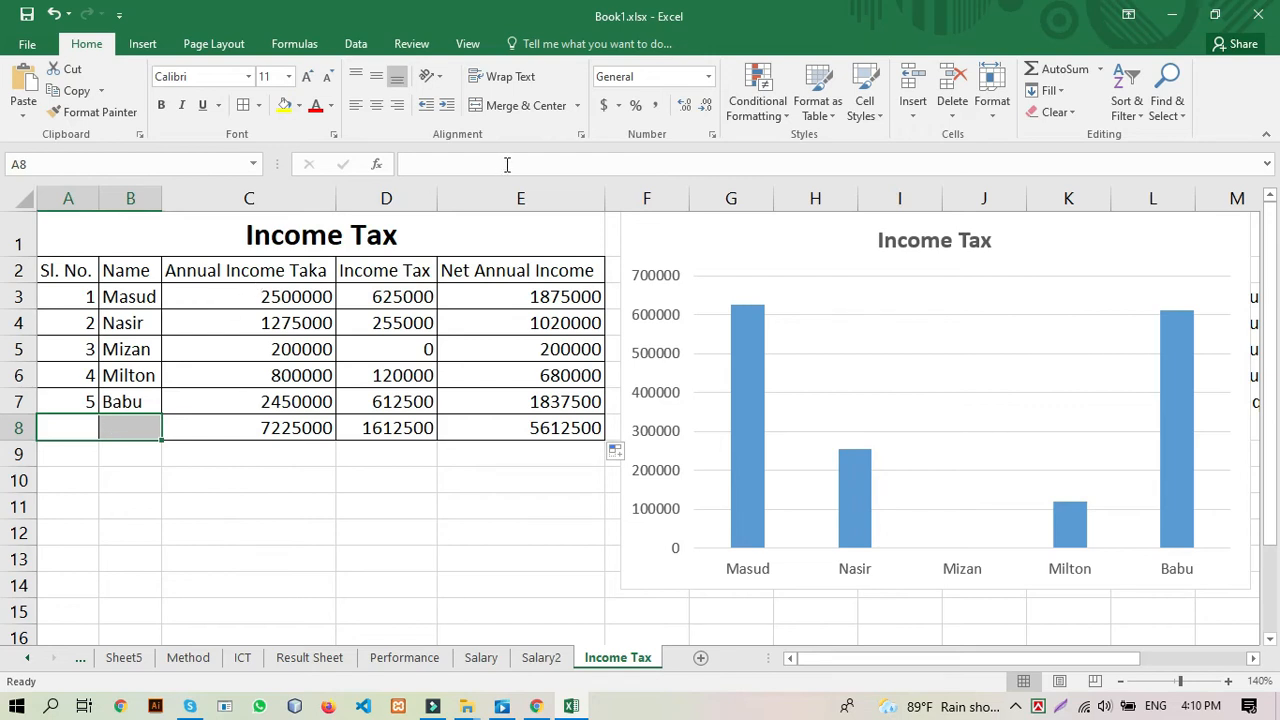
pyautogui.click(511, 106)
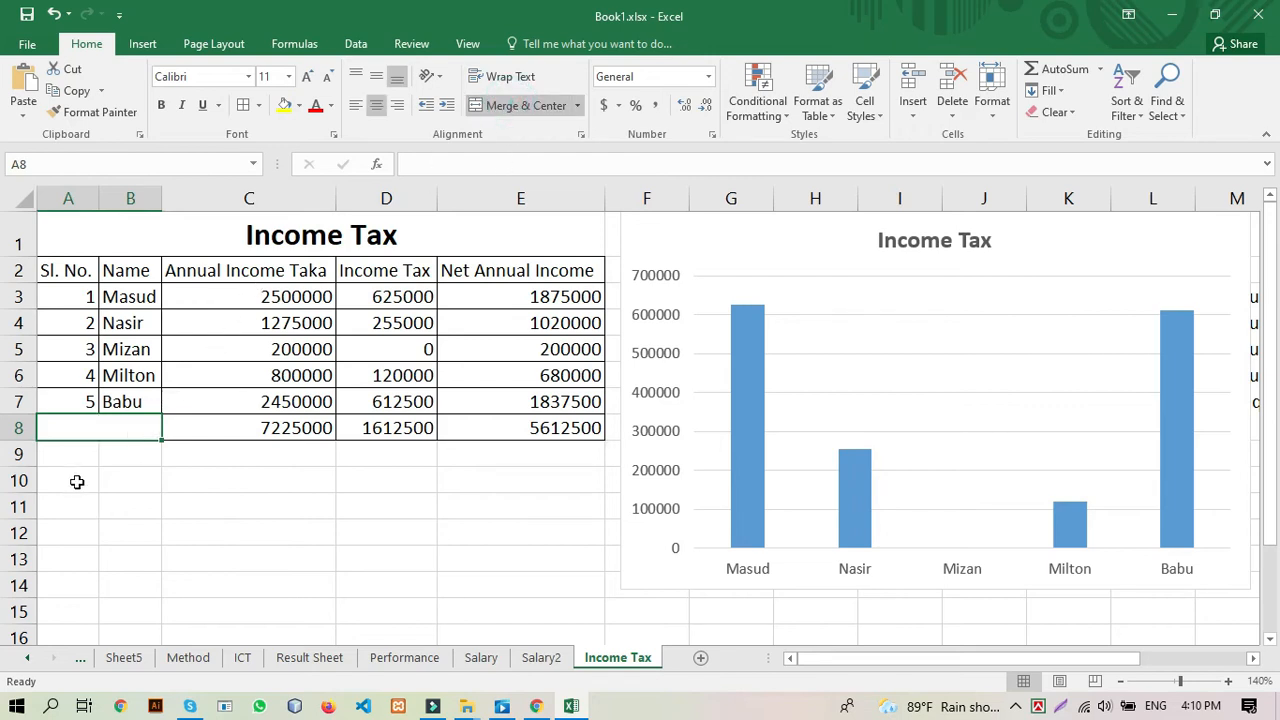
pyautogui.write('Total')
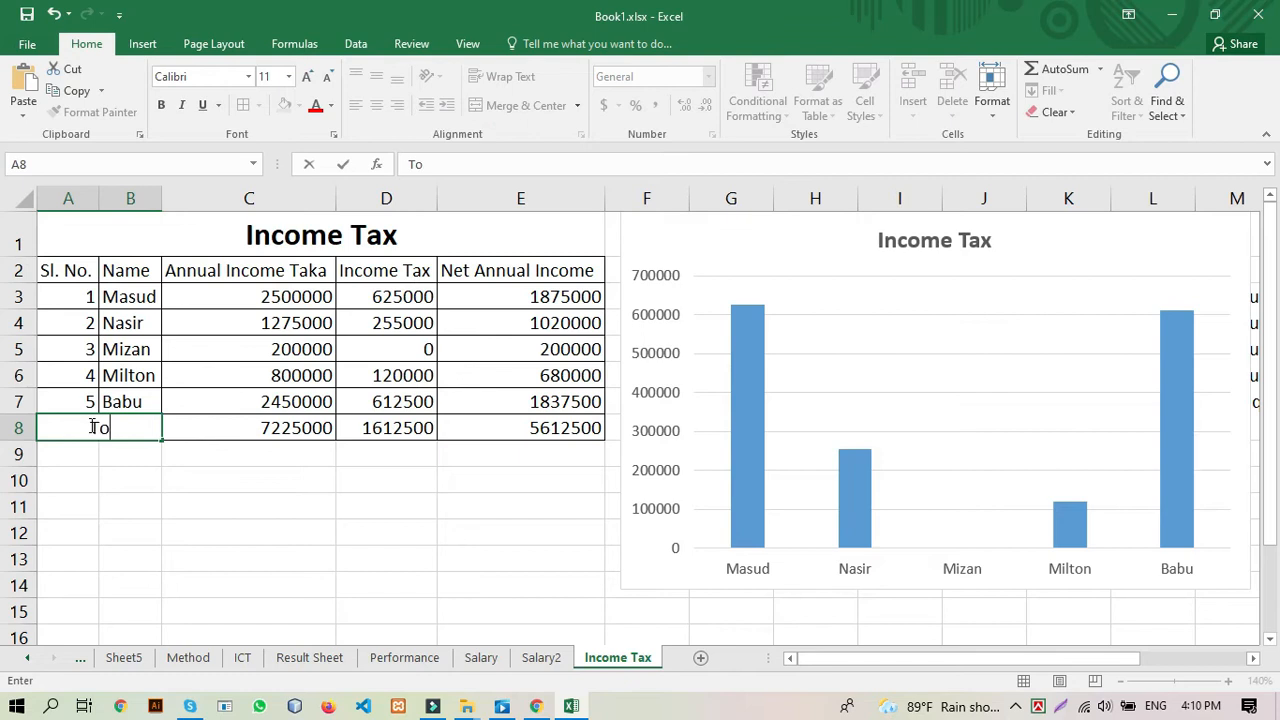
pyautogui.click(200, 481)
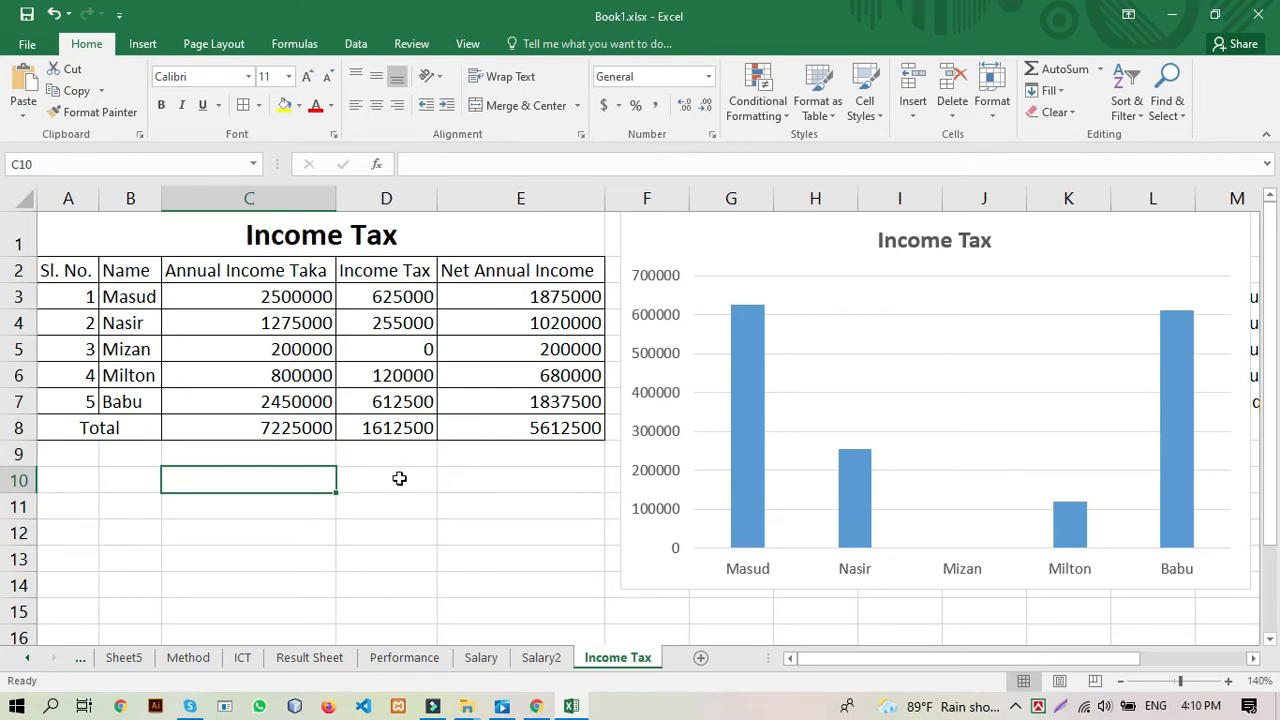
# Step: Add a new worksheet after Income Tax and name it "EL. Bill"
pyautogui.click(701, 659)
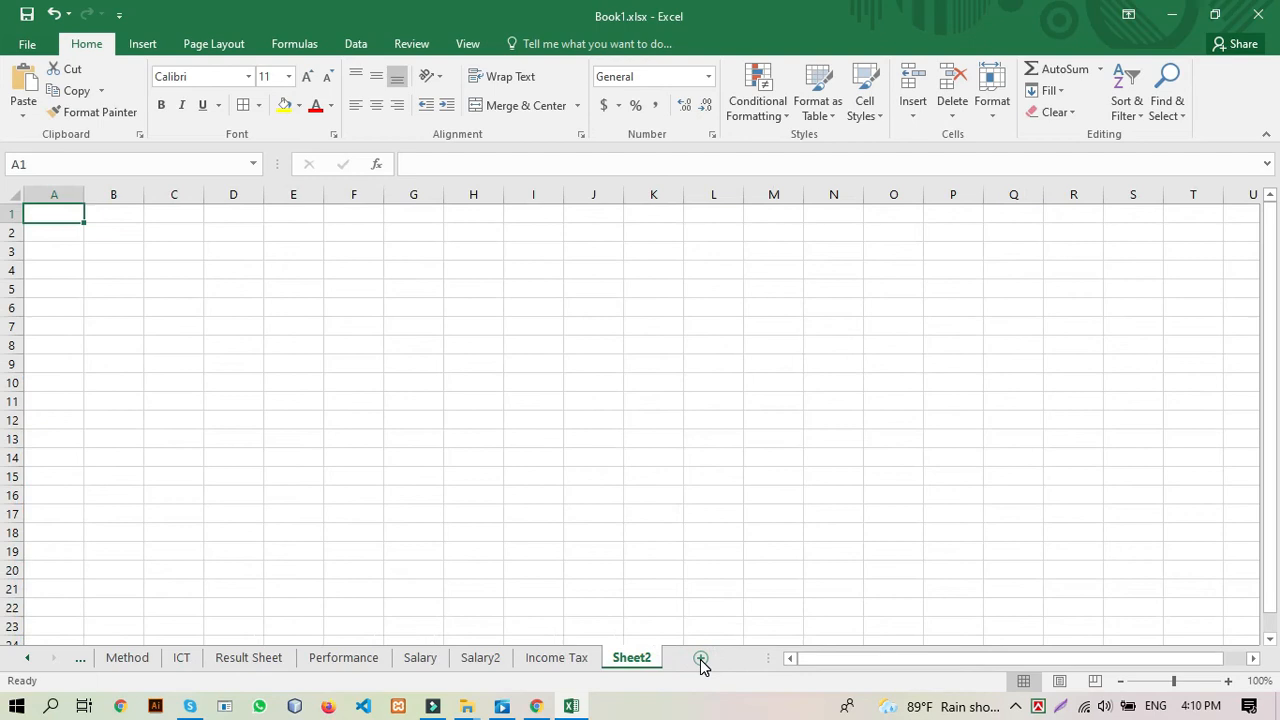
pyautogui.doubleClick(631, 660)
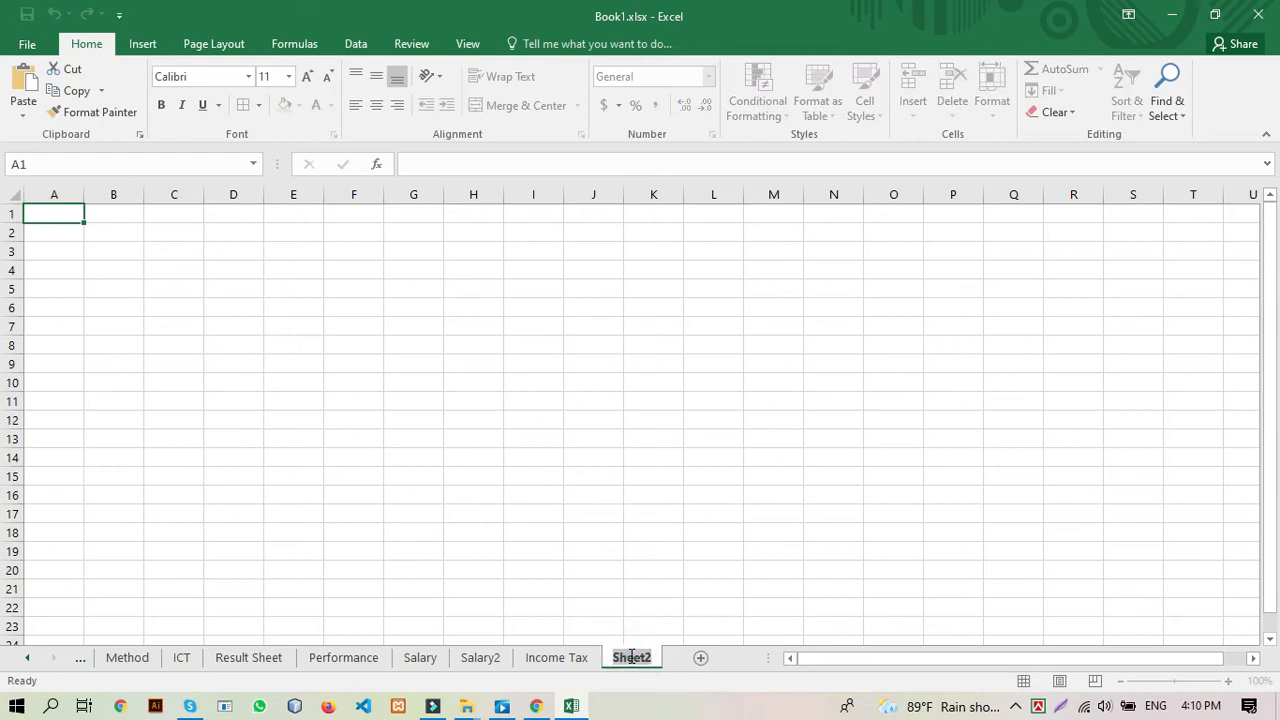
pyautogui.write('El')
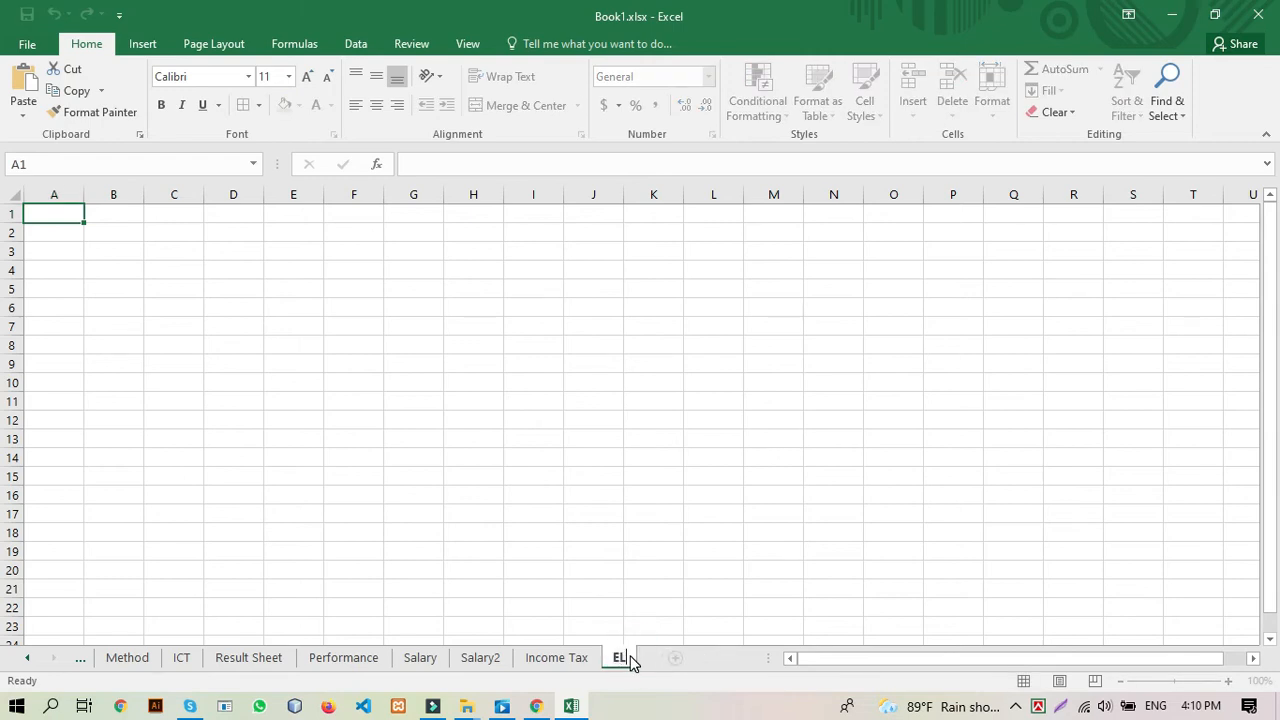
pyautogui.write(' Bill')
pyautogui.press('Return')
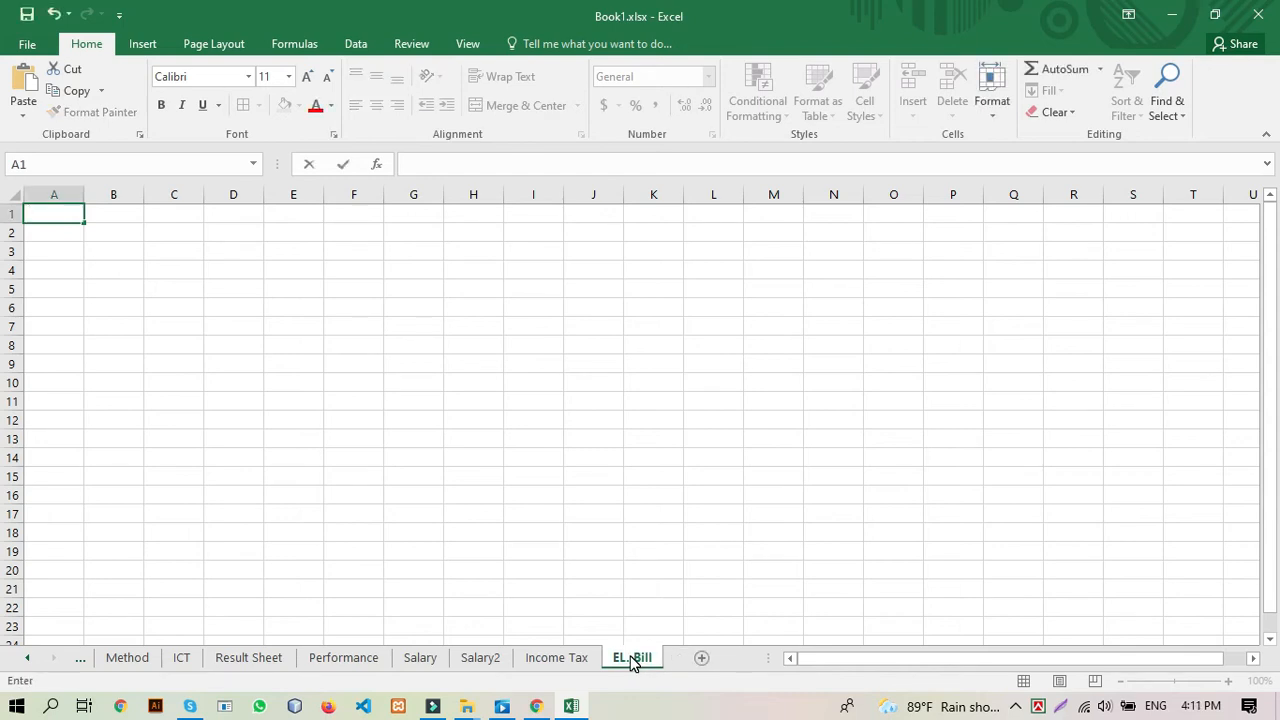
pyautogui.click(325, 350)
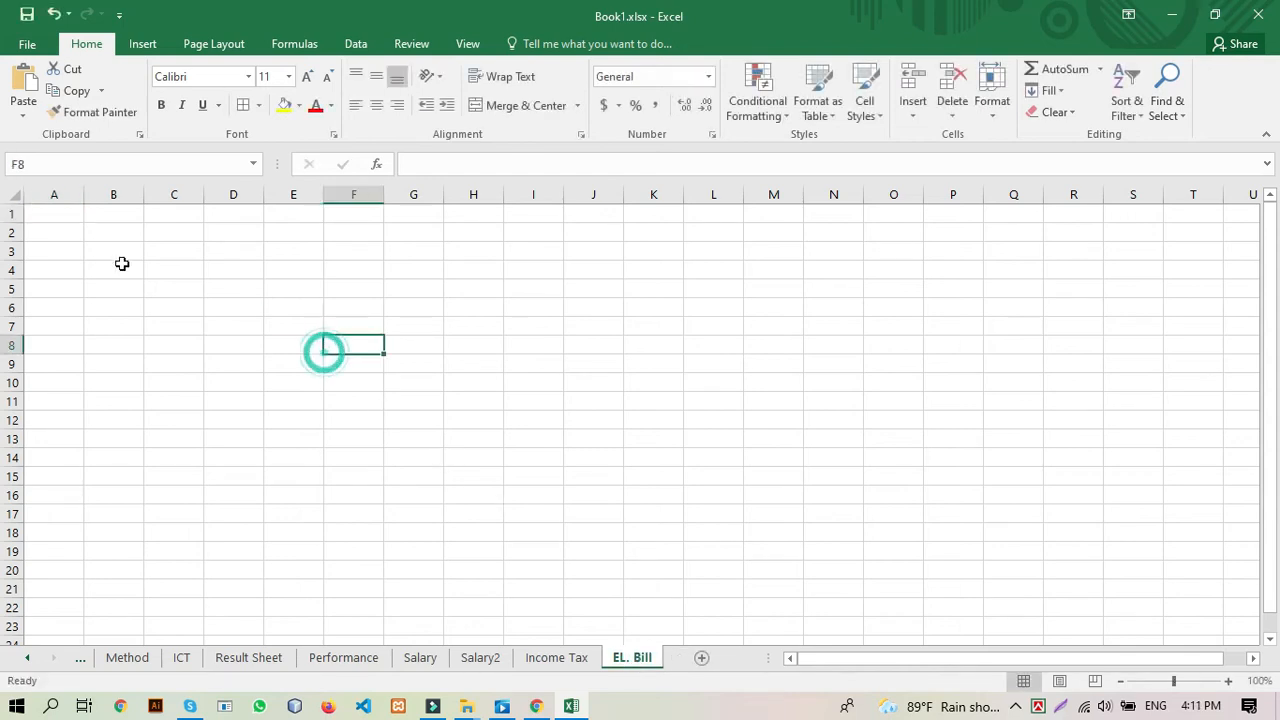
# Step: Enter the rate table headings "Unit" in I2 and "Amount" in J2 of the EL. Bill sheet
pyautogui.click(64, 216)
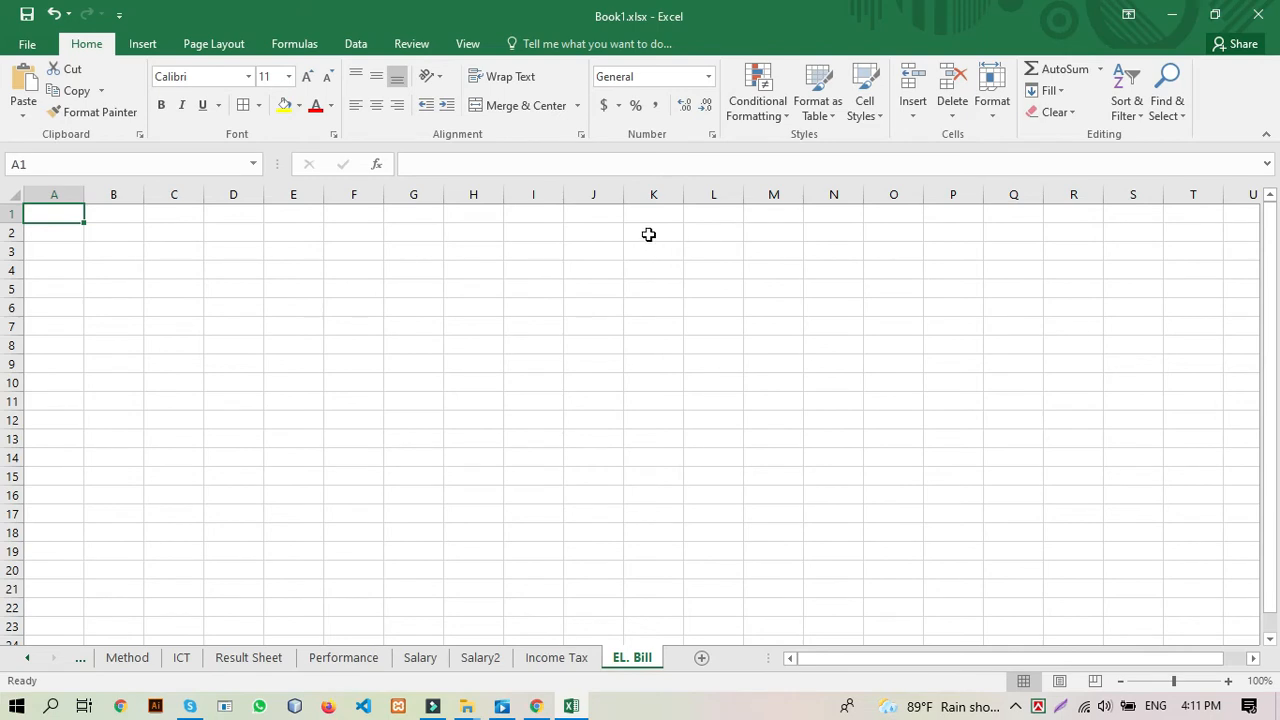
pyautogui.click(648, 234)
pyautogui.click(596, 230)
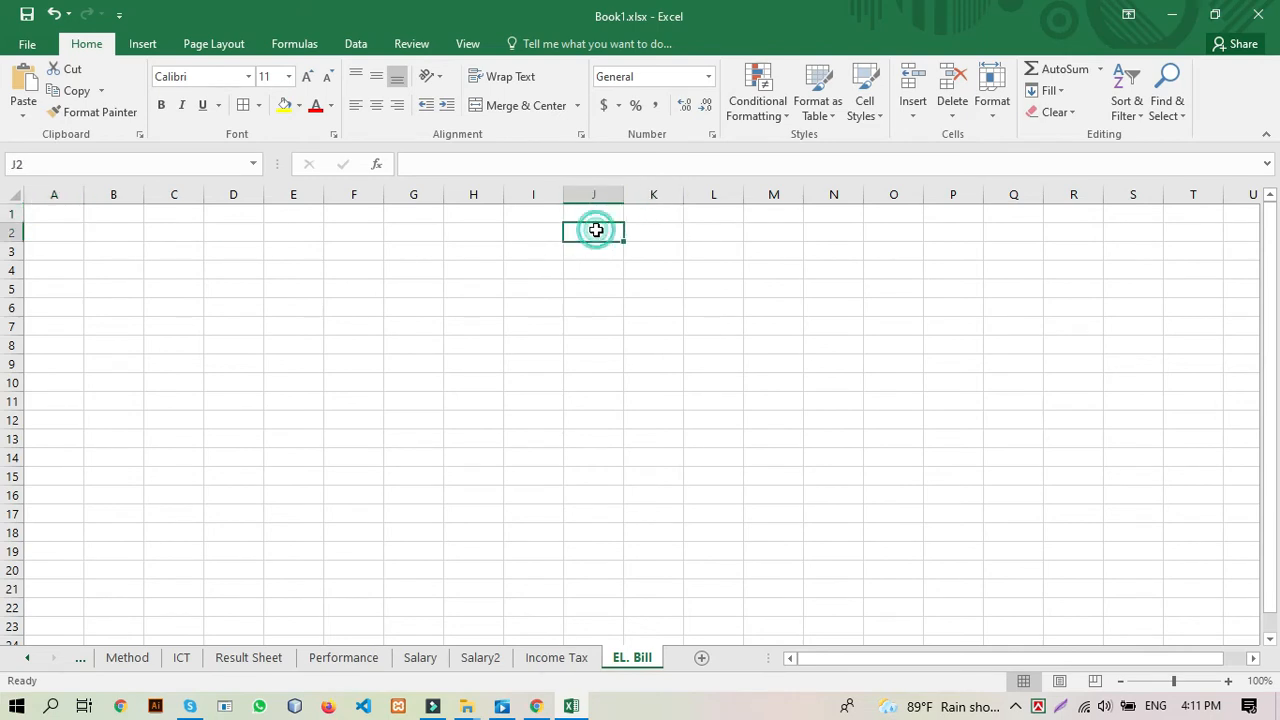
pyautogui.click(1228, 681)
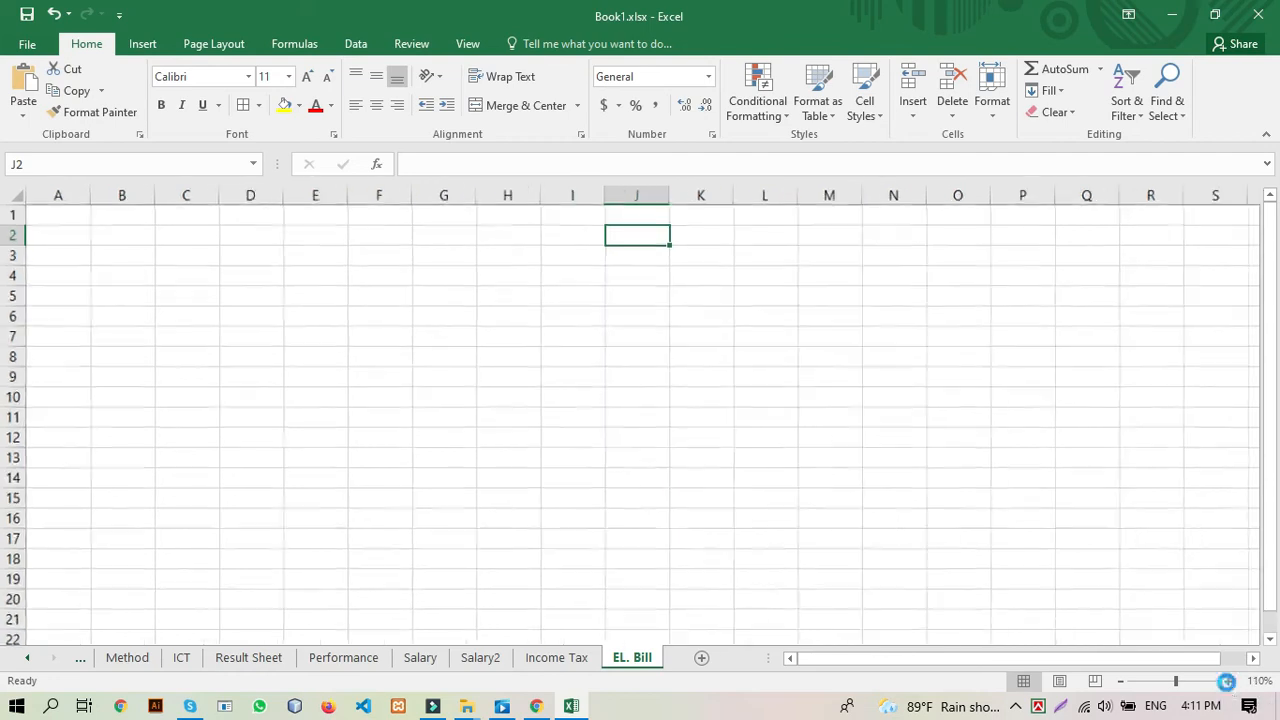
pyautogui.click(1228, 681)
pyautogui.click(1228, 681)
pyautogui.click(1228, 681)
pyautogui.click(1228, 681)
pyautogui.click(1228, 681)
pyautogui.click(1228, 681)
pyautogui.moveTo(1015, 656); pyautogui.dragTo(1055, 658)
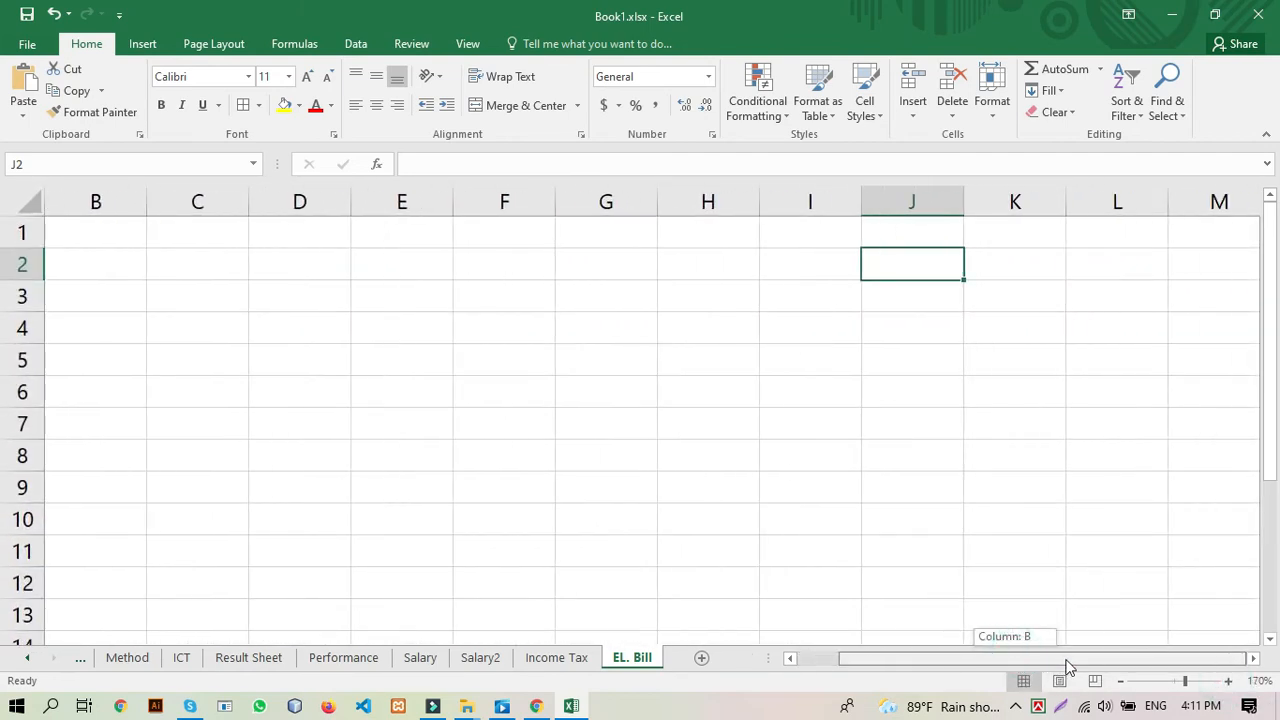
pyautogui.click(811, 263)
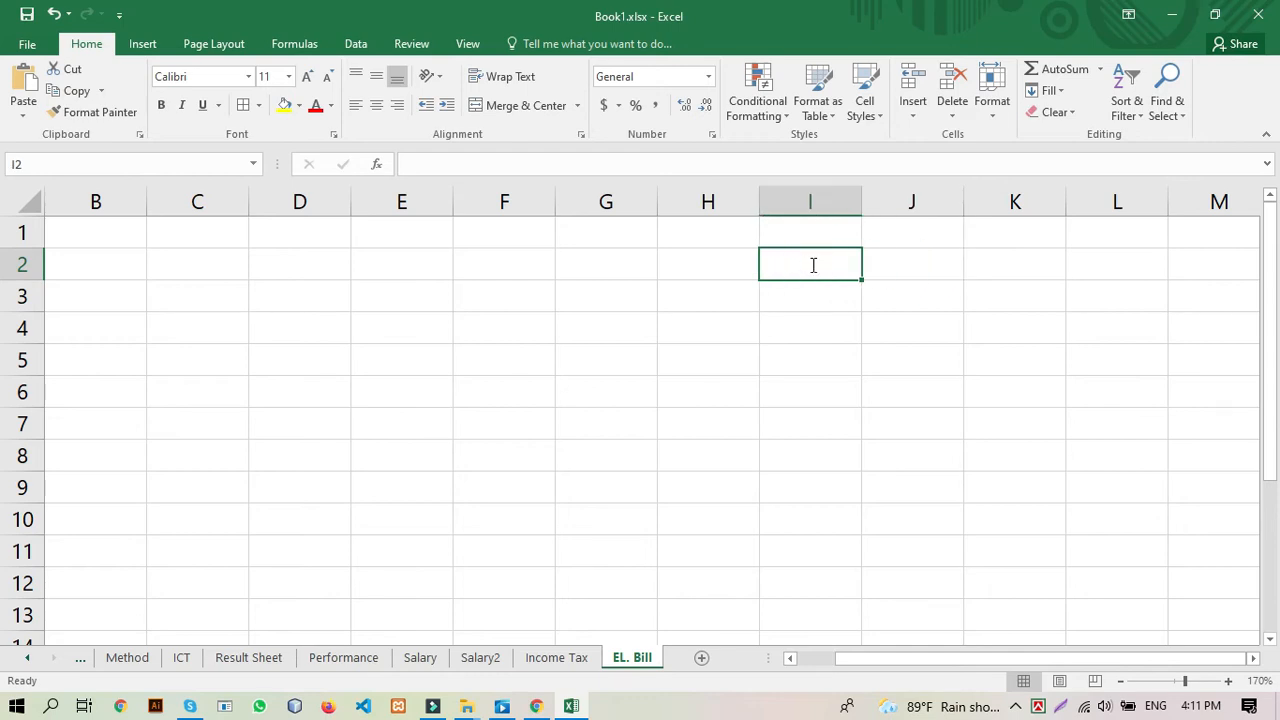
pyautogui.write('Unit')
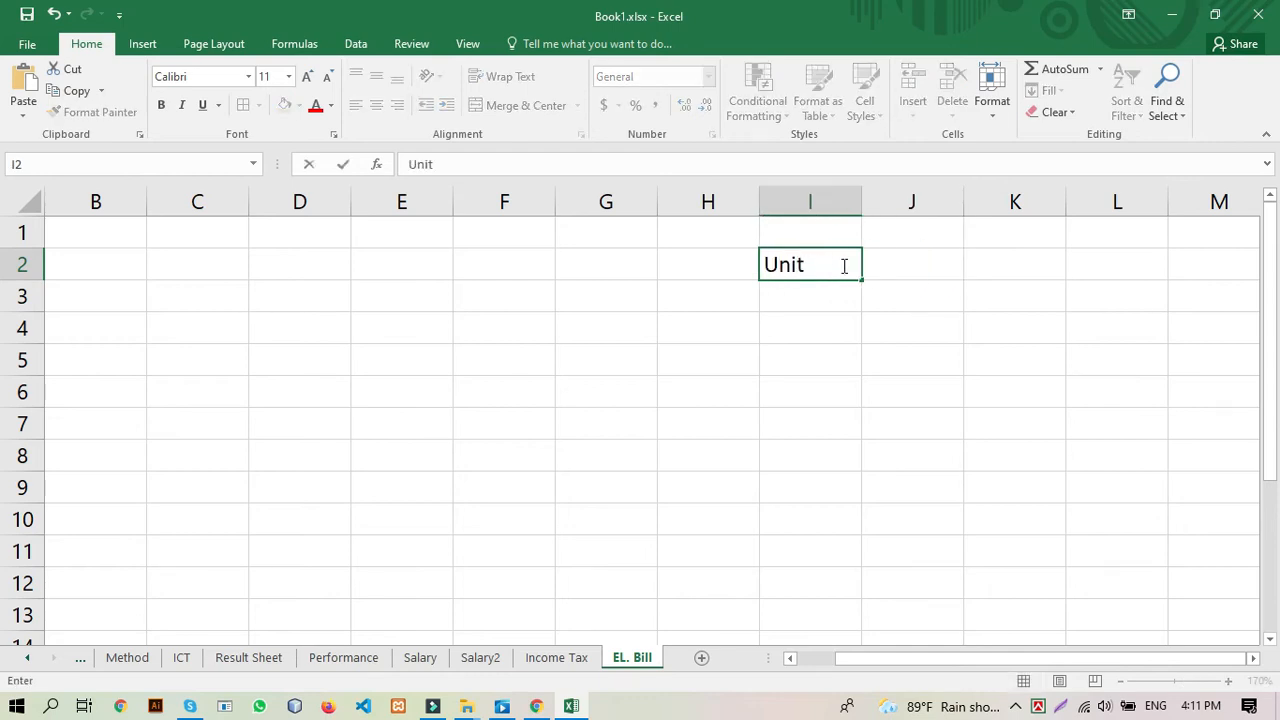
pyautogui.click(905, 268)
pyautogui.write('Tota')
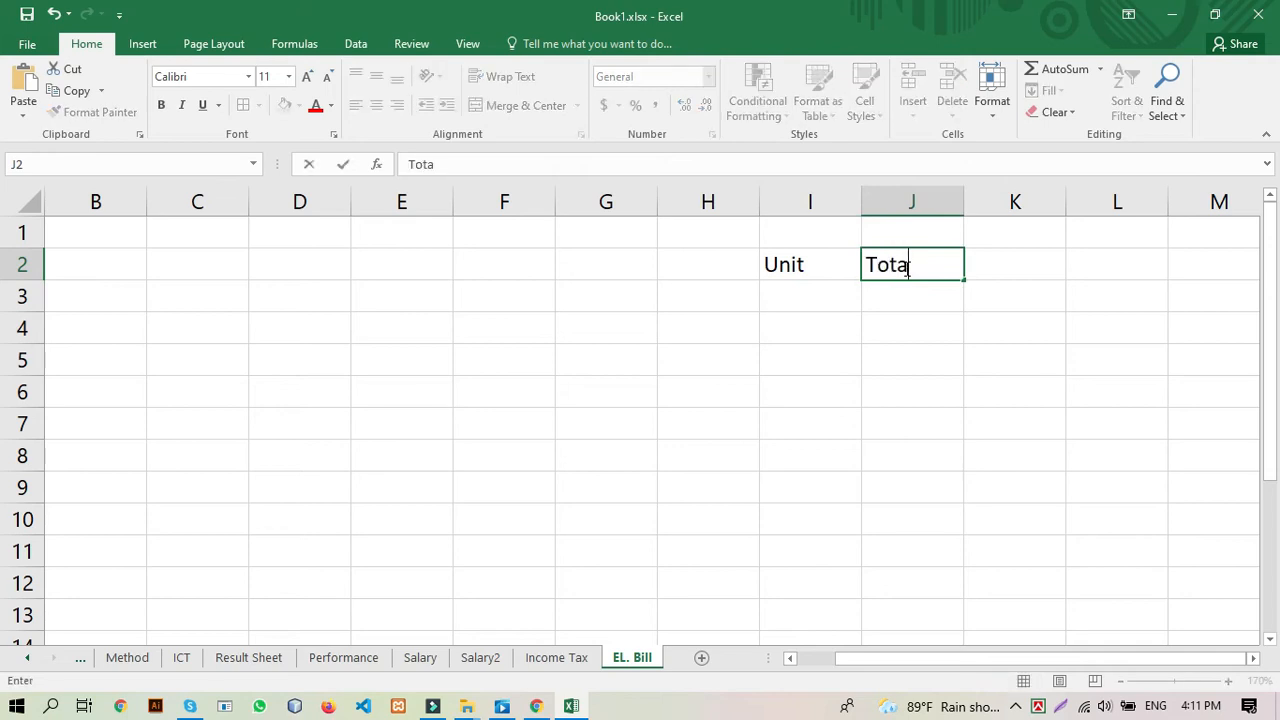
pyautogui.press('BackSpace')
pyautogui.press('BackSpace')
pyautogui.press('BackSpace')
pyautogui.press('BackSpace')
pyautogui.write('Amount')
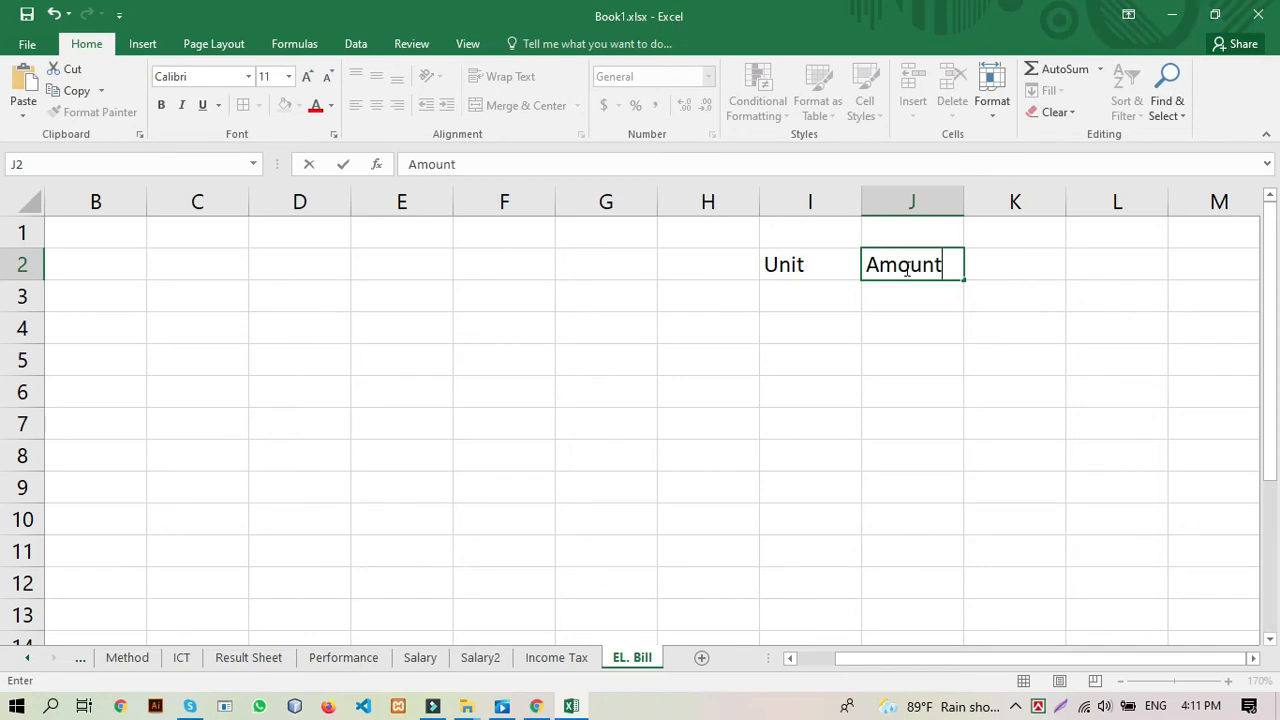
# Step: Fill the first two rate rows below the headings: unit 50 with amount 3.54, and unit 75 with amount 4.80
pyautogui.click(795, 303)
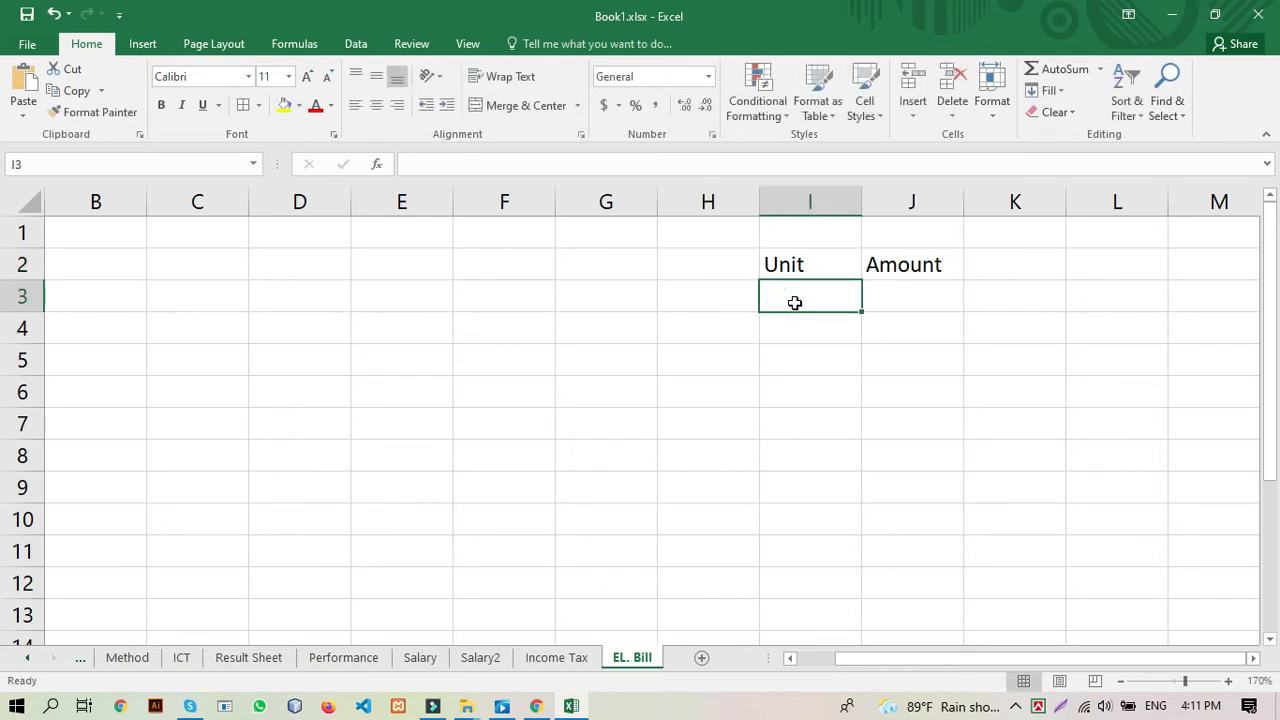
pyautogui.write('50')
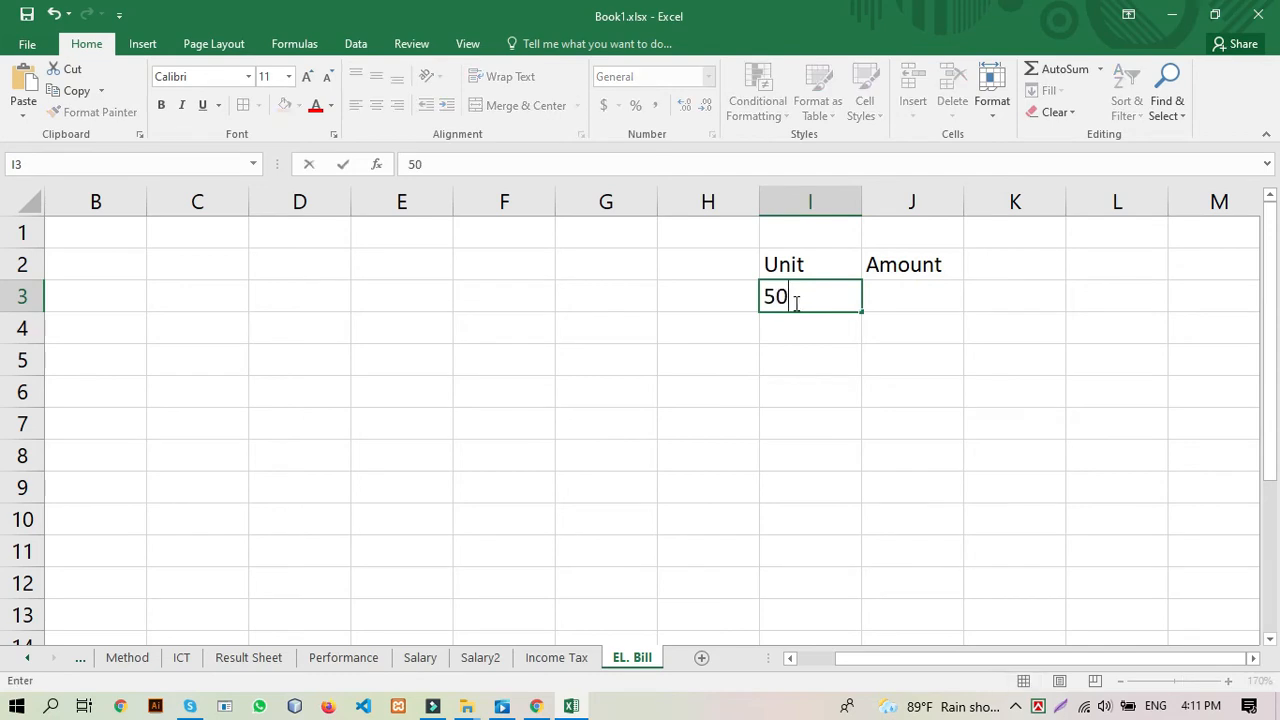
pyautogui.click(897, 295)
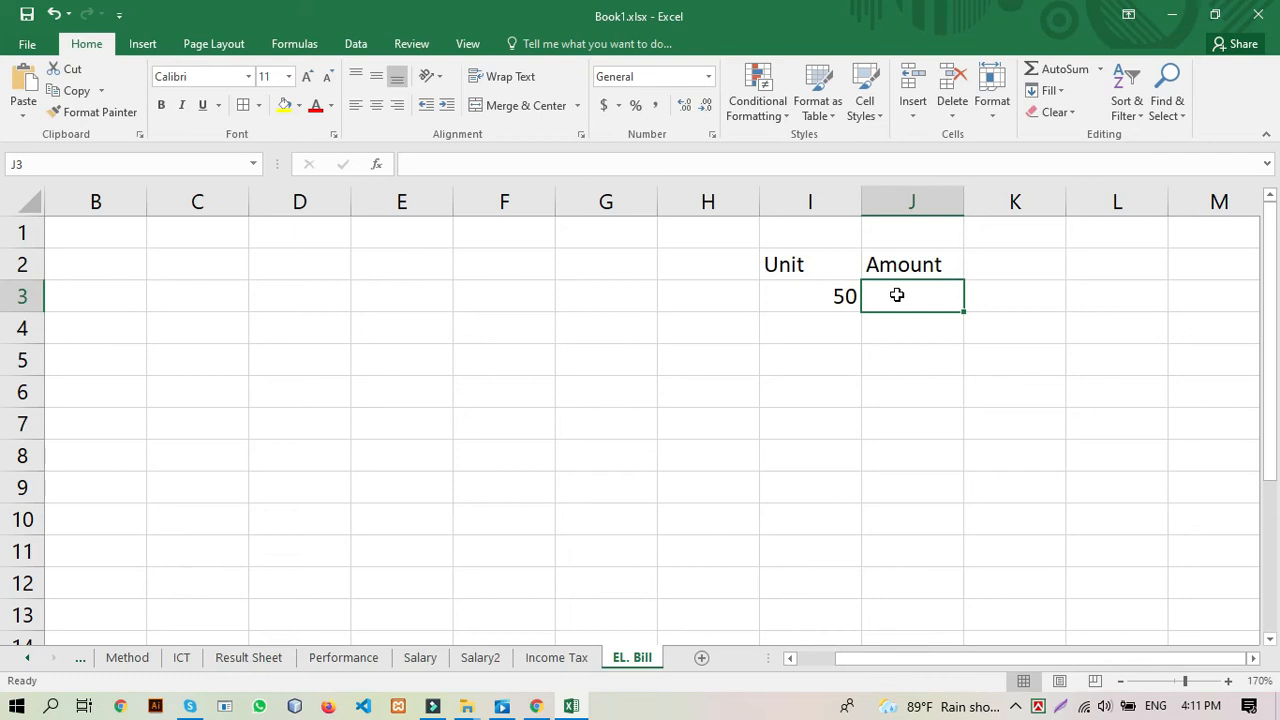
pyautogui.write('3.54')
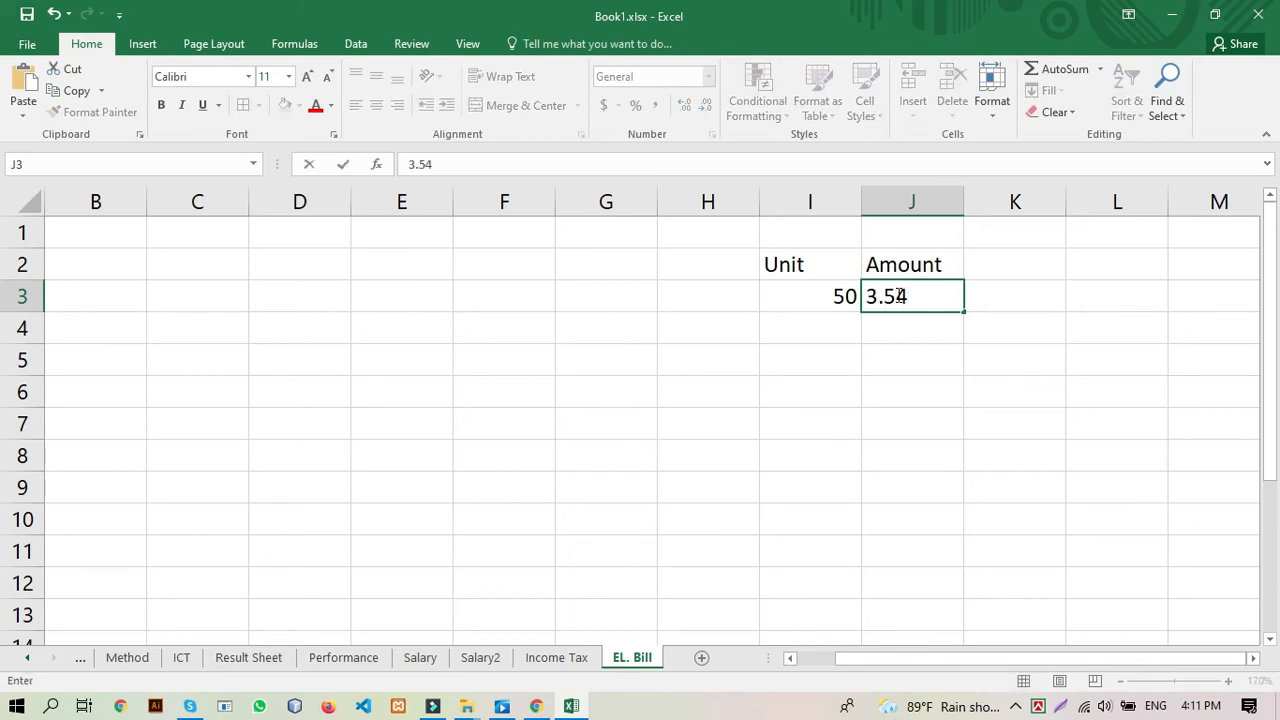
pyautogui.click(813, 319)
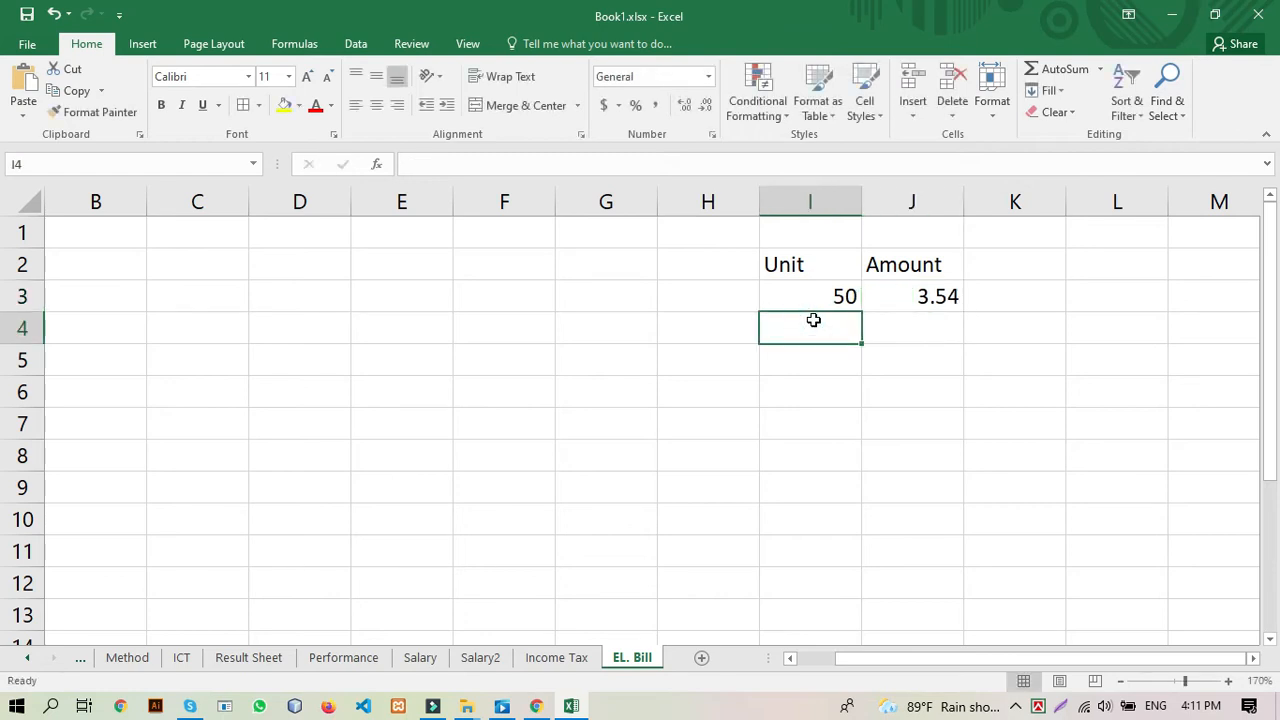
pyautogui.write('75')
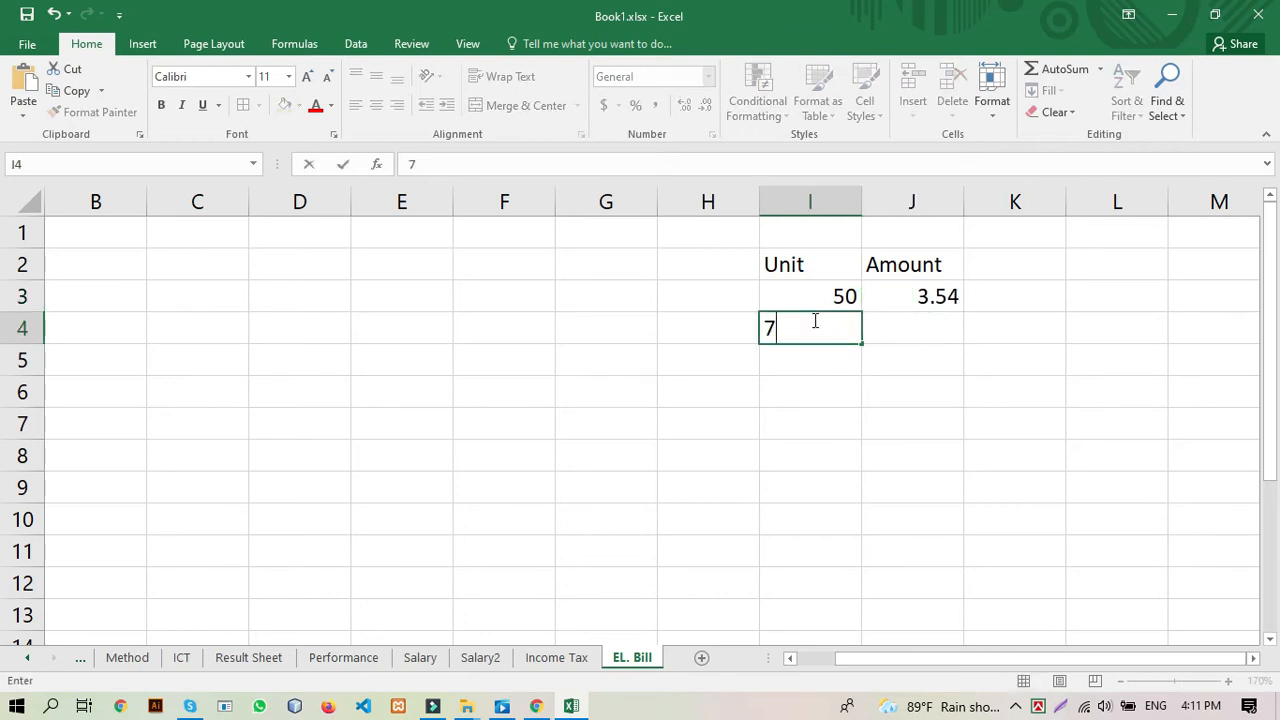
pyautogui.click(914, 325)
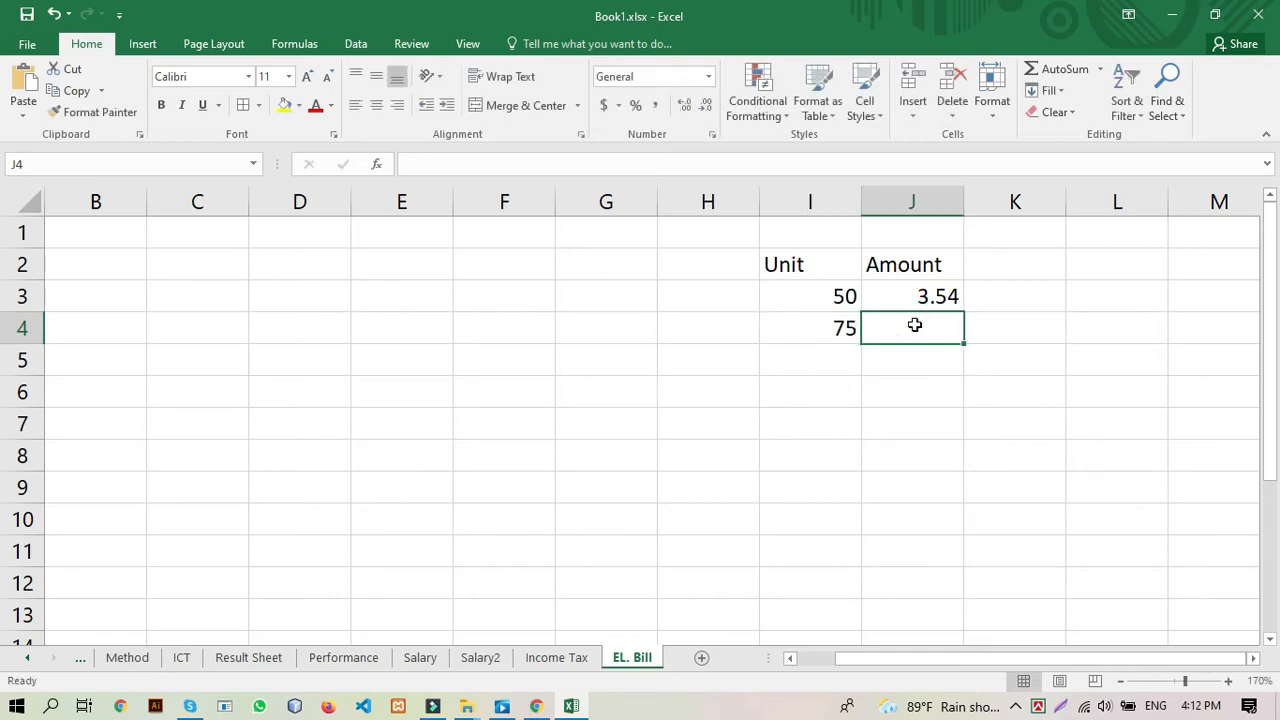
pyautogui.write('4.80')
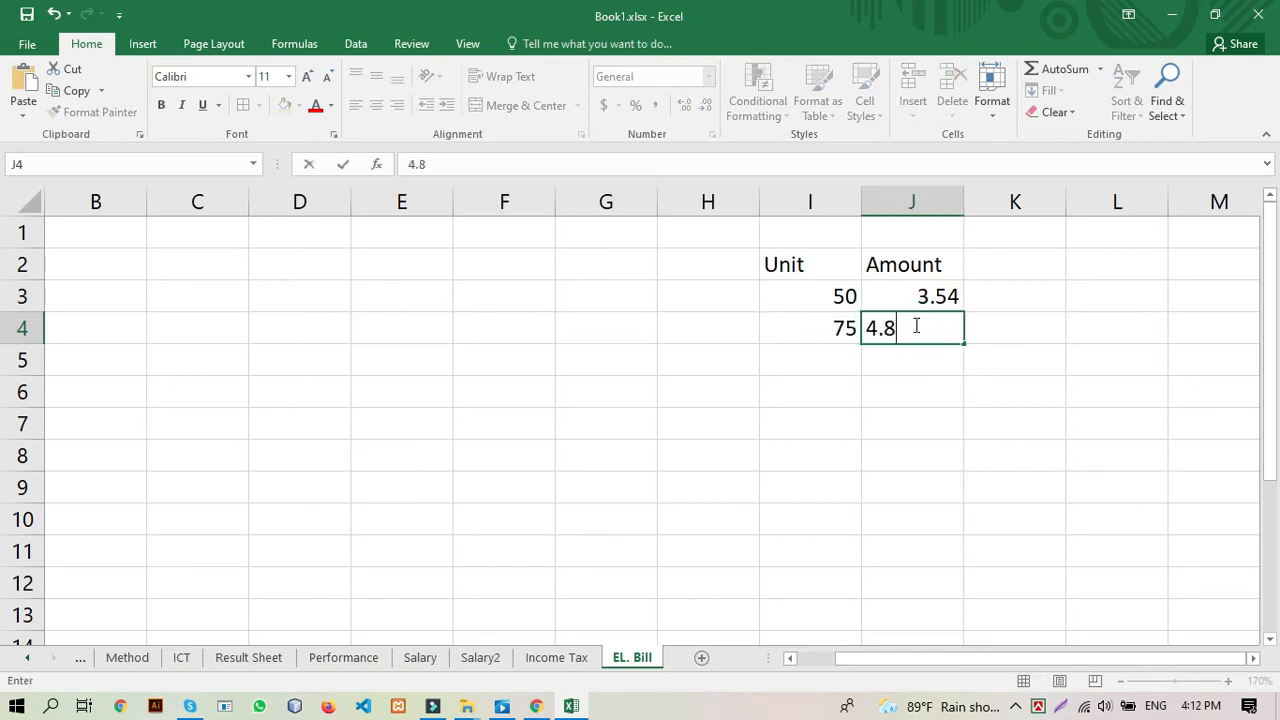
# Step: Continue the rate table in I5:J6 with unit 200 at amount 5.25 and unit 500 at amount 7.45
pyautogui.click(824, 366)
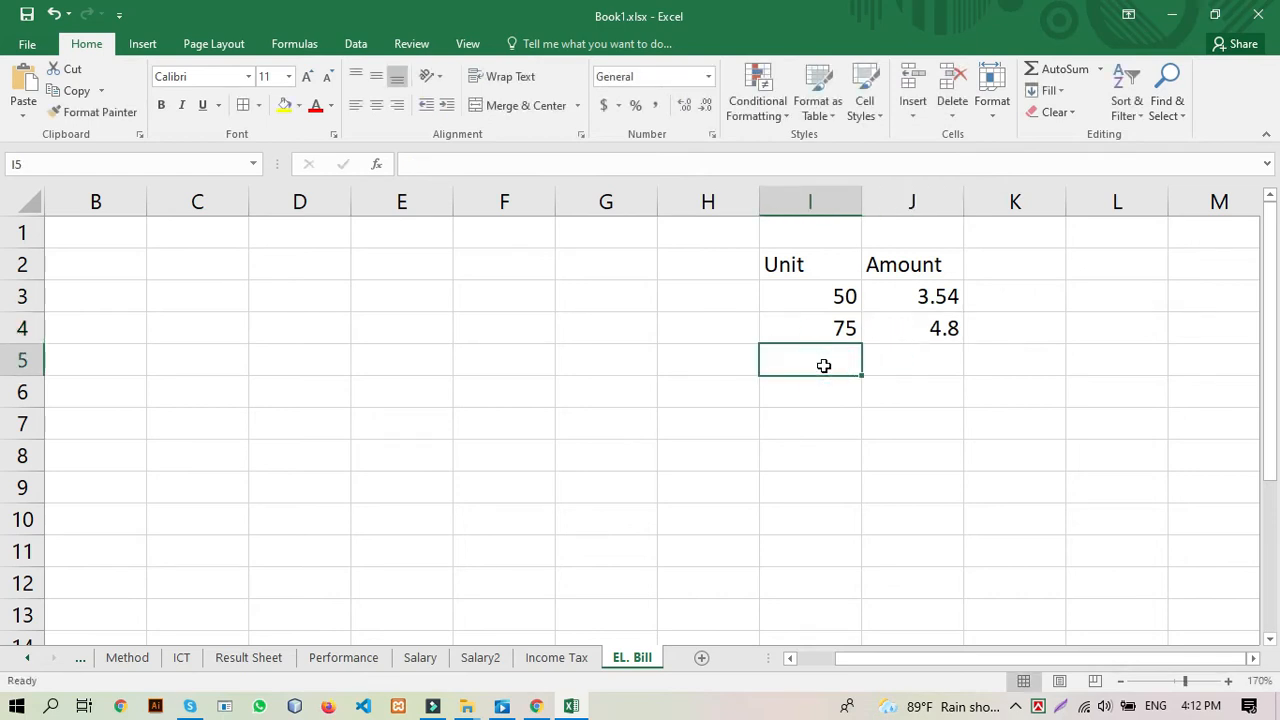
pyautogui.write('200')
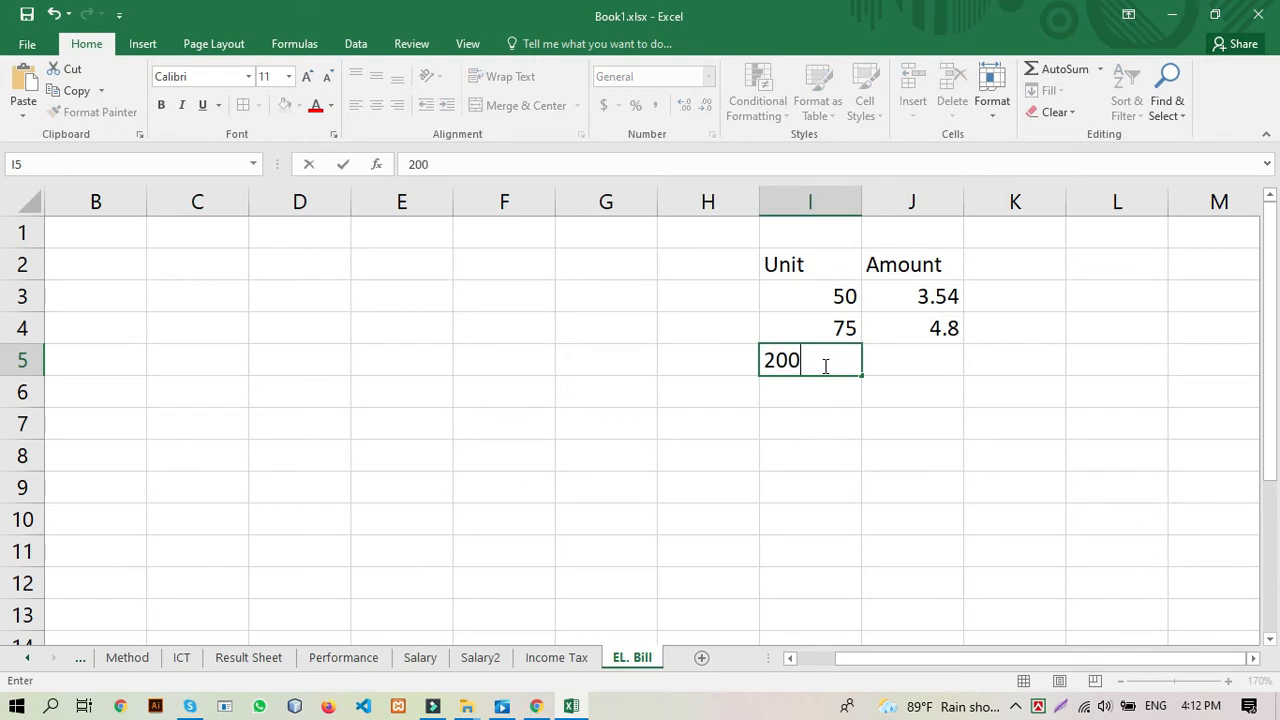
pyautogui.click(924, 361)
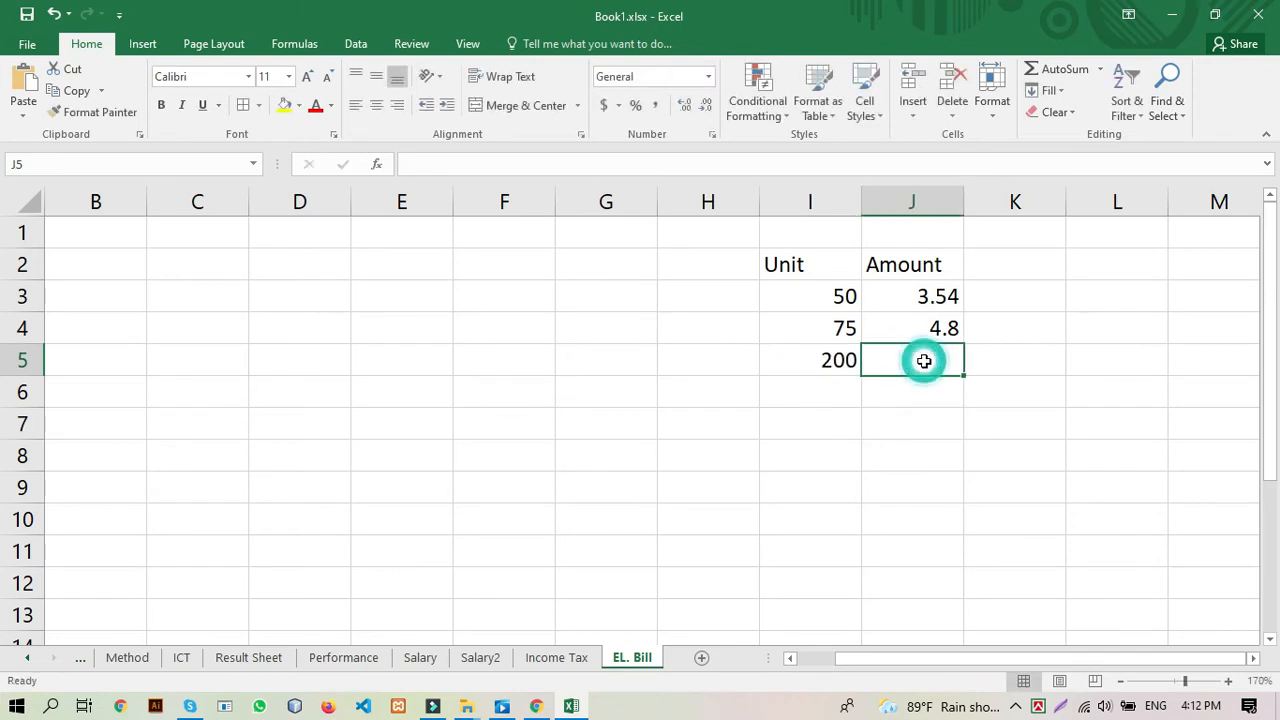
pyautogui.write('5.25')
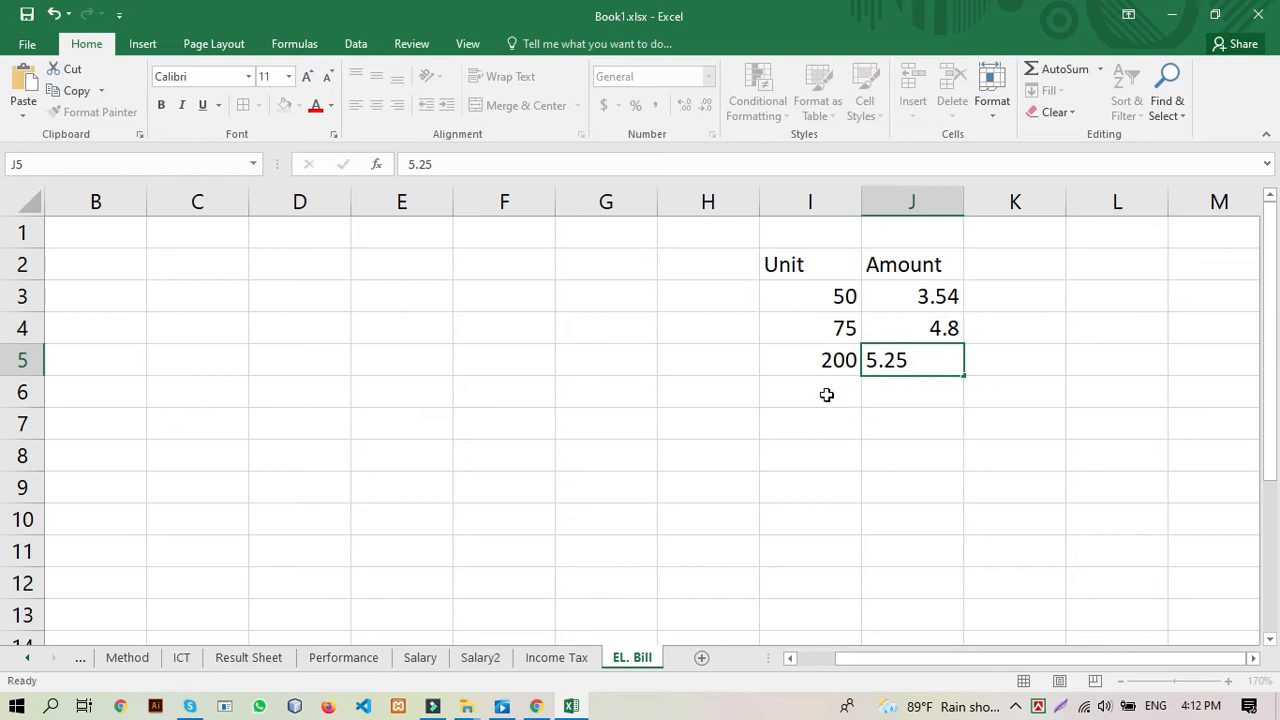
pyautogui.click(826, 394)
pyautogui.write('500')
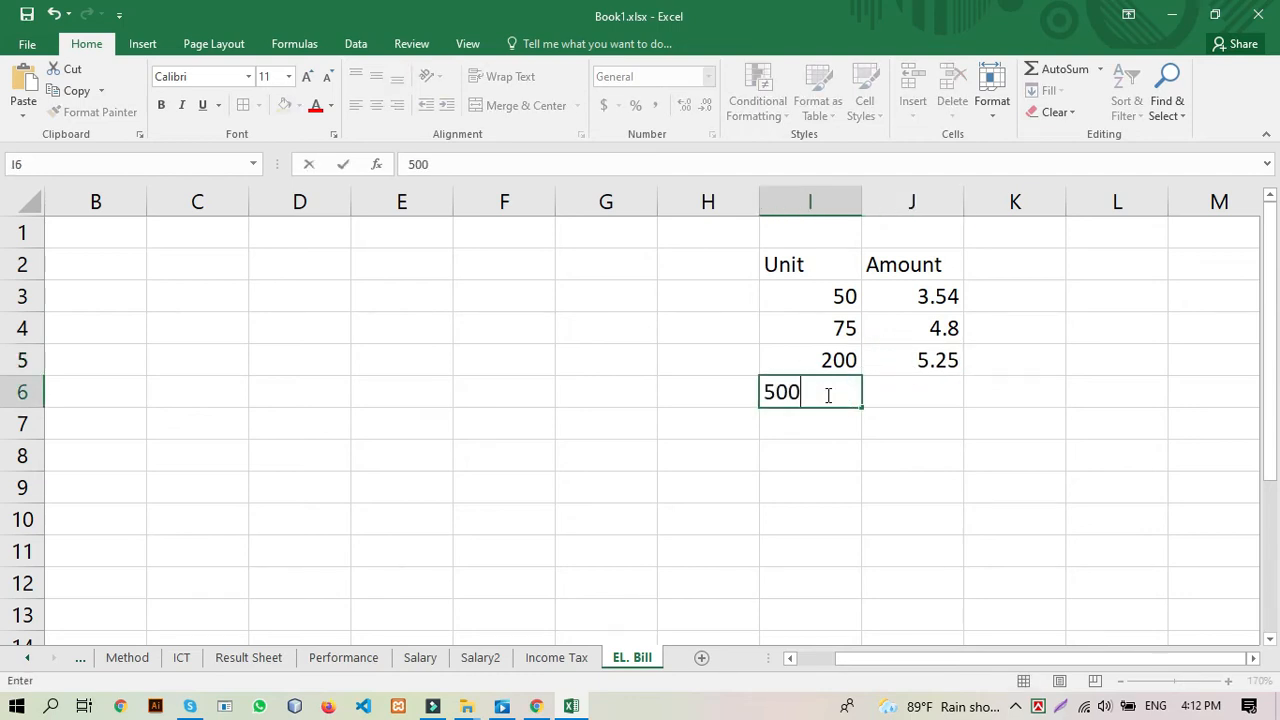
pyautogui.click(923, 398)
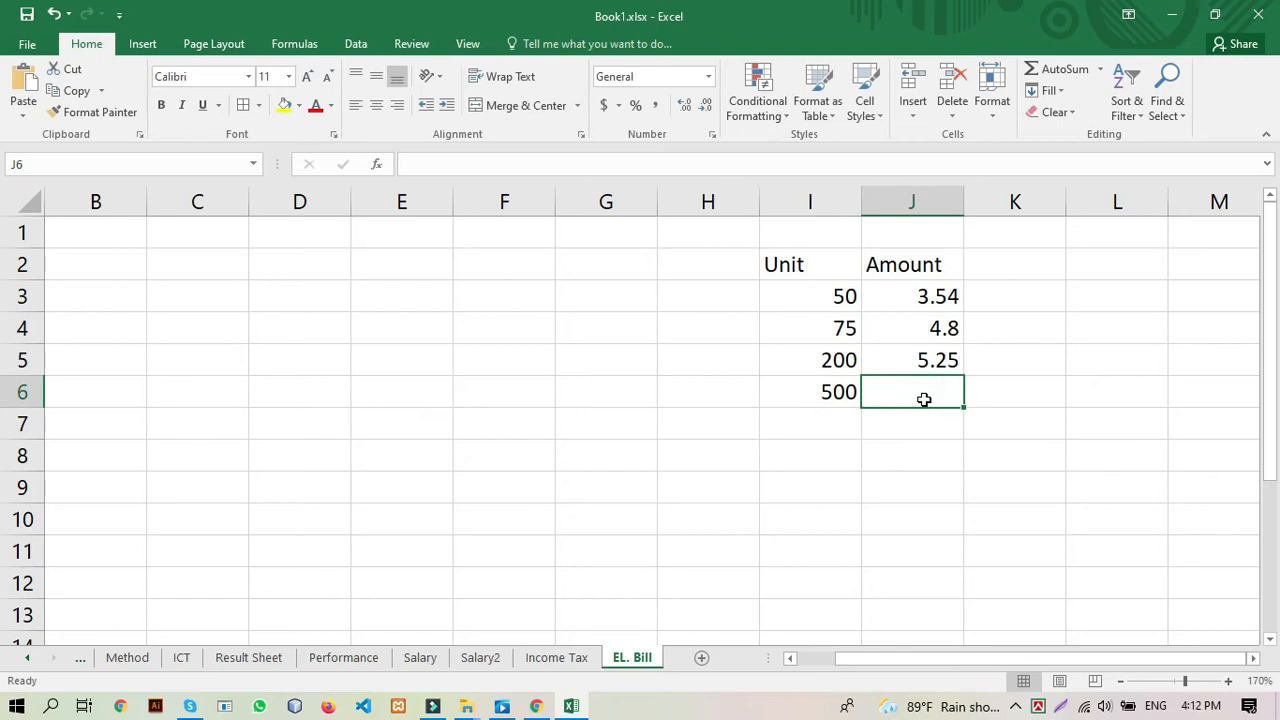
pyautogui.write('7.45')
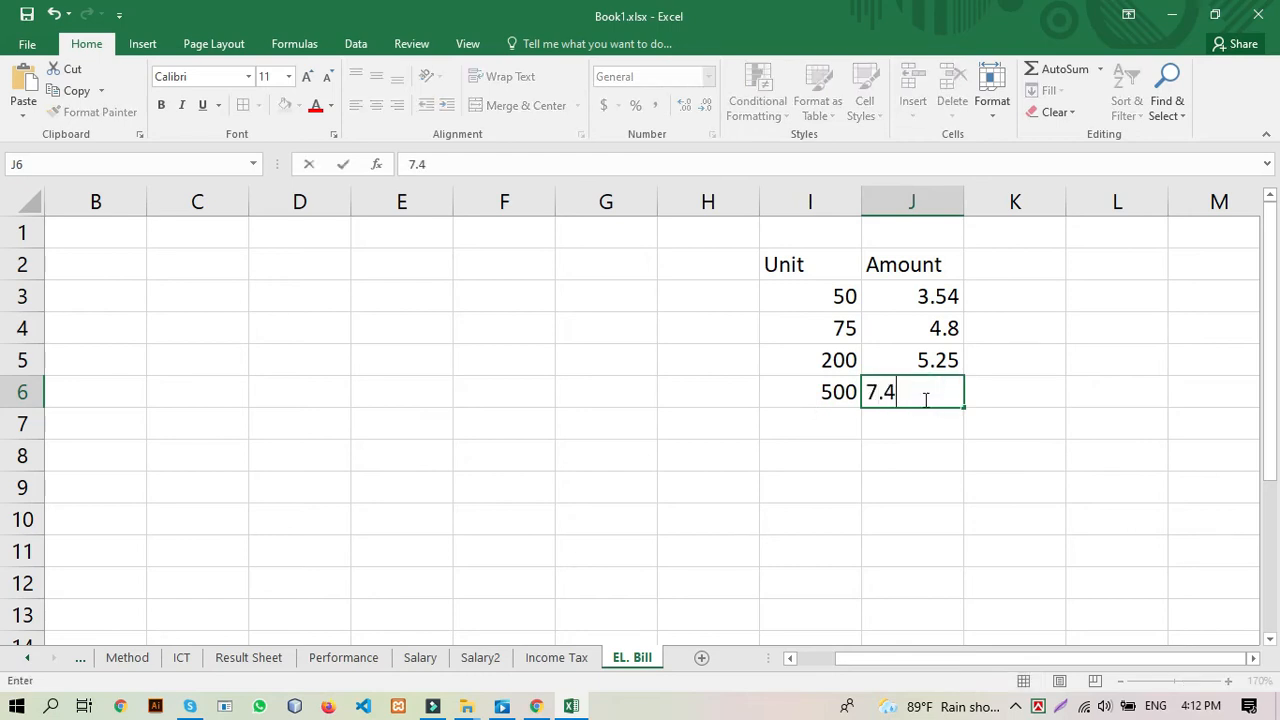
# Step: Add a final rate row labelled "Rest" in I7 with the amount 9.15 in J7
pyautogui.click(842, 426)
pyautogui.write('Rest')
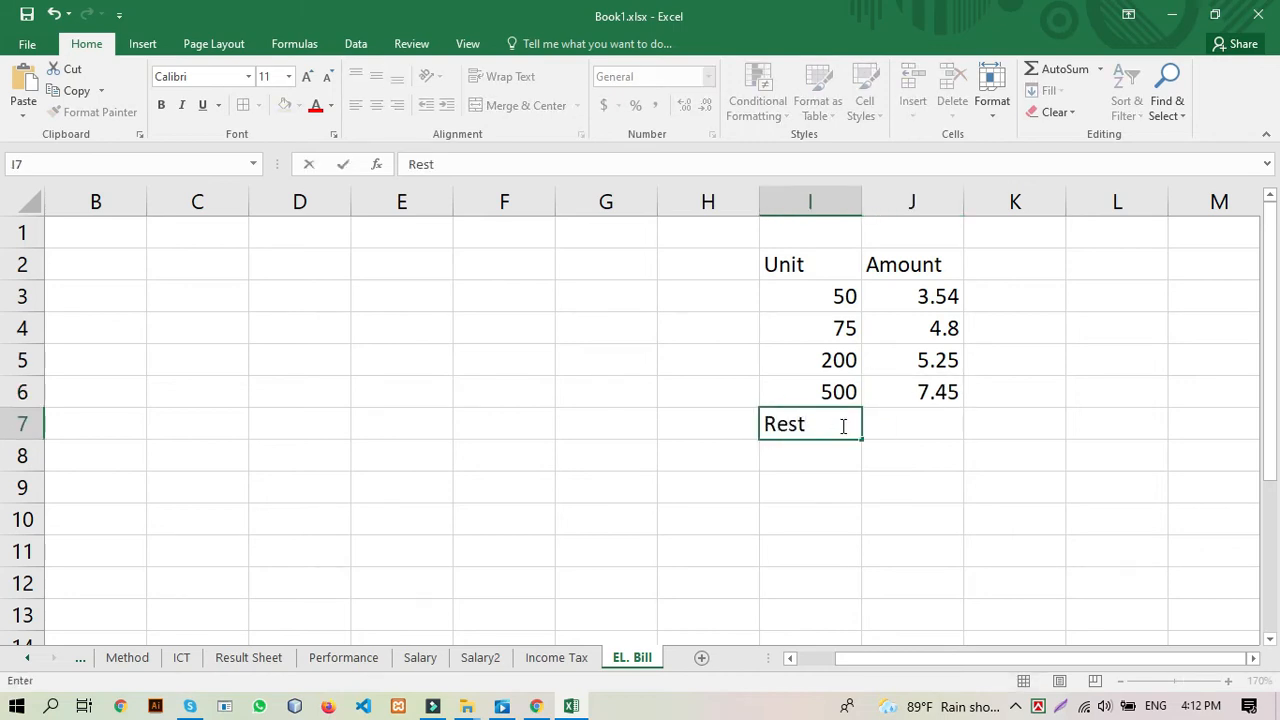
pyautogui.click(914, 426)
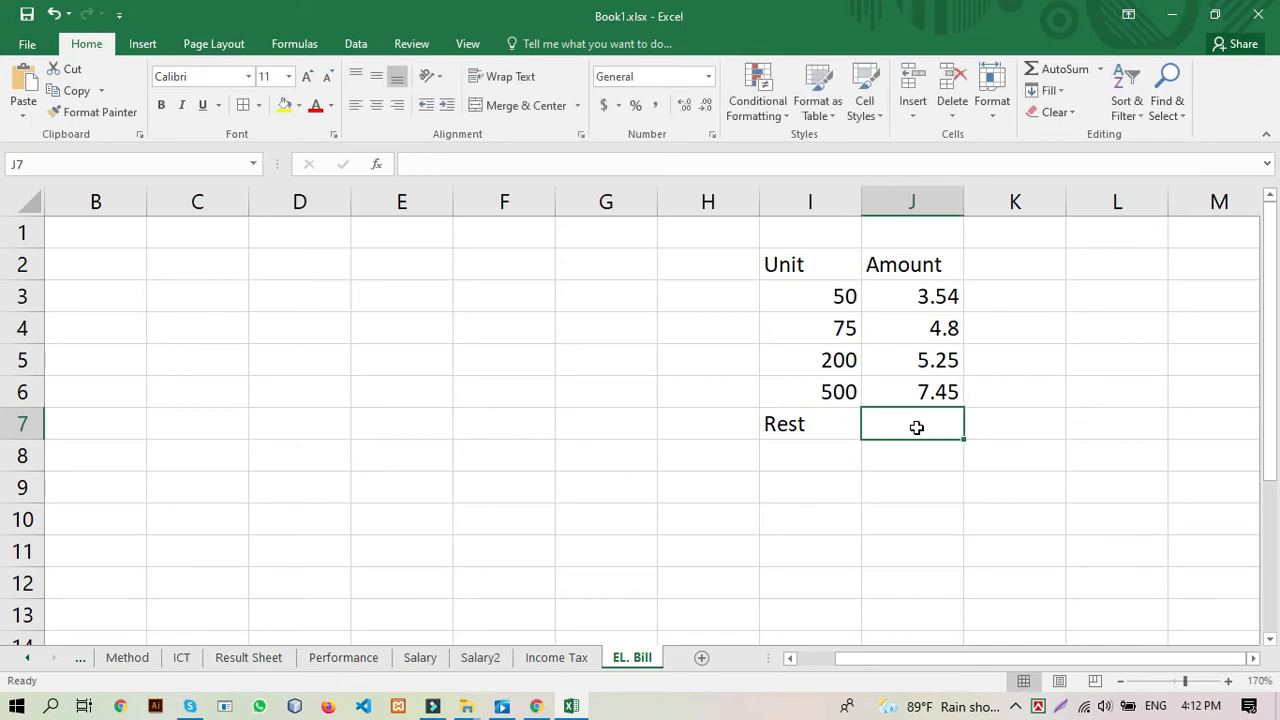
pyautogui.write('9.15')
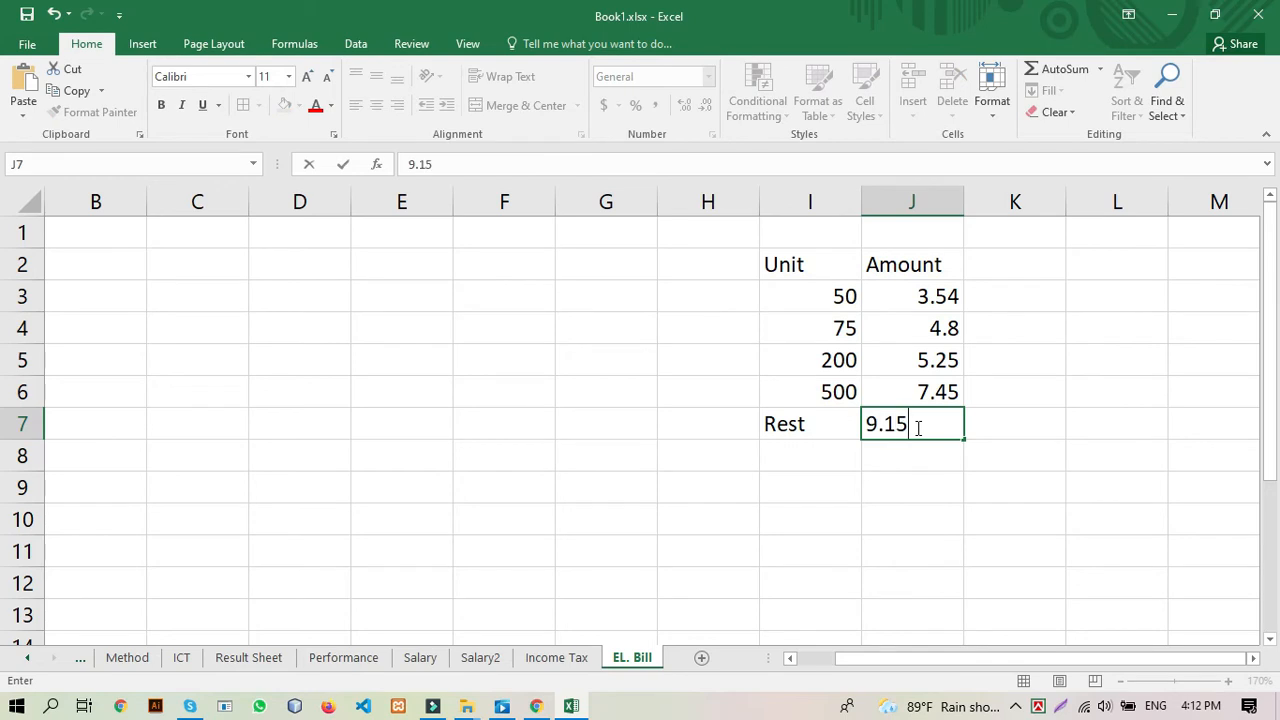
pyautogui.click(914, 486)
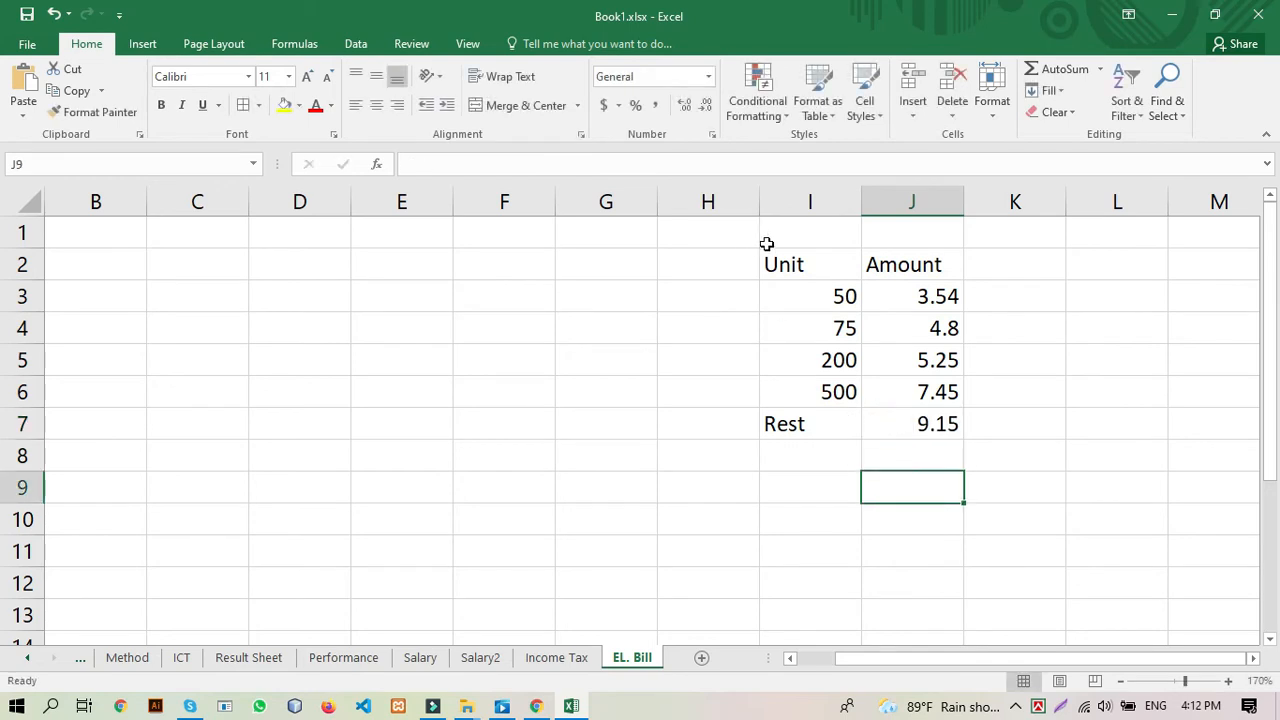
# Step: Apply all borders to the rate table I2:J7 and right-align the "Rest" cell
pyautogui.moveTo(793, 265); pyautogui.dragTo(921, 418)
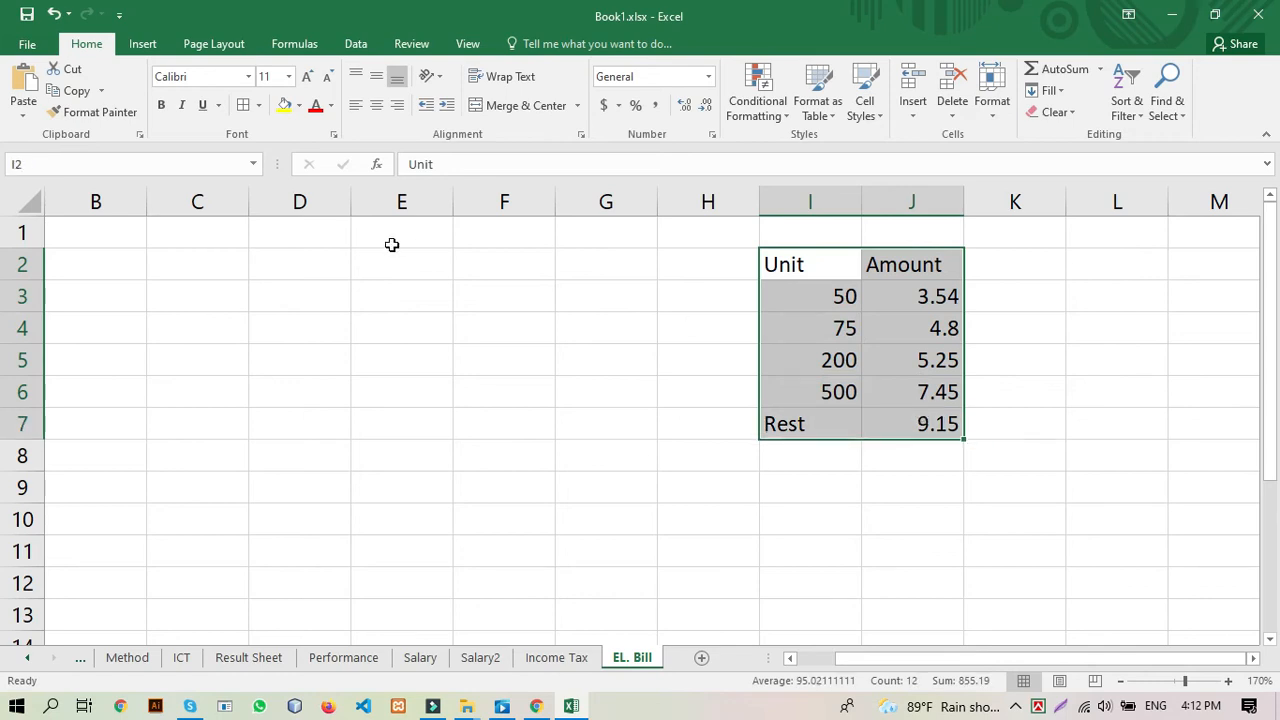
pyautogui.click(243, 105)
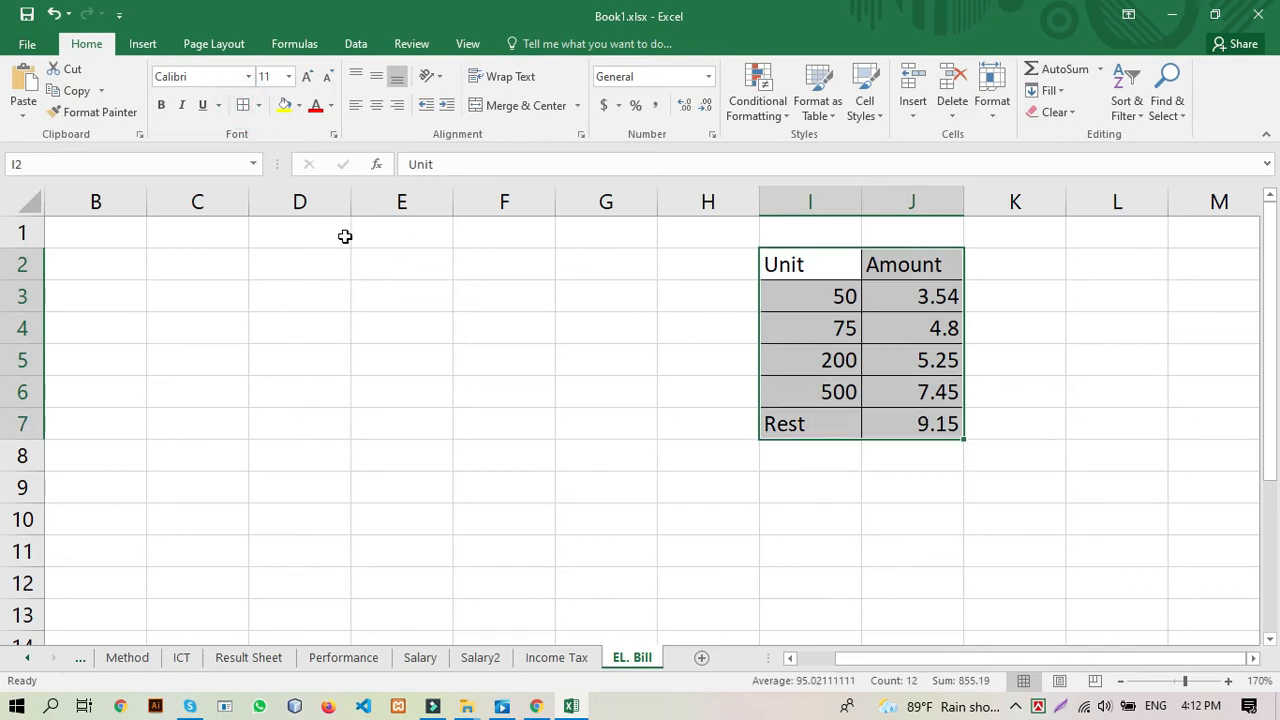
pyautogui.click(767, 426)
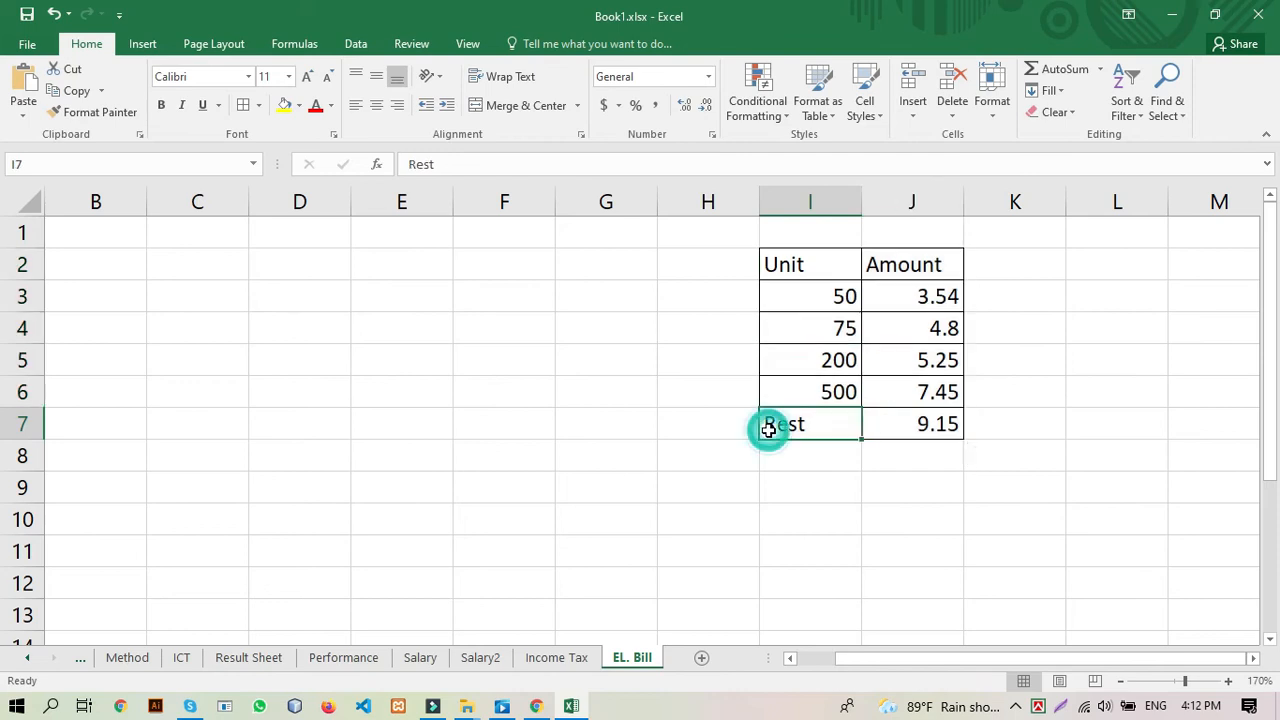
pyautogui.click(397, 105)
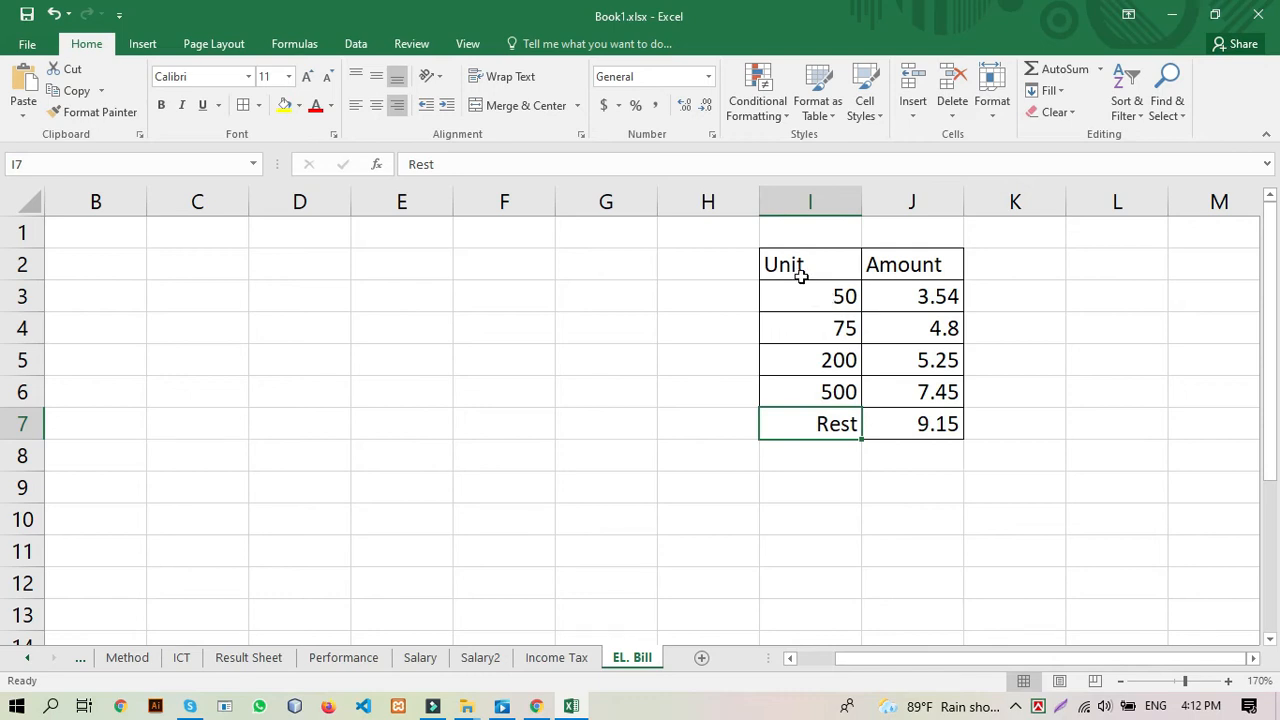
# Step: Center the contents of the rate table I2:J7 both horizontally and vertically
pyautogui.moveTo(792, 264); pyautogui.dragTo(918, 426)
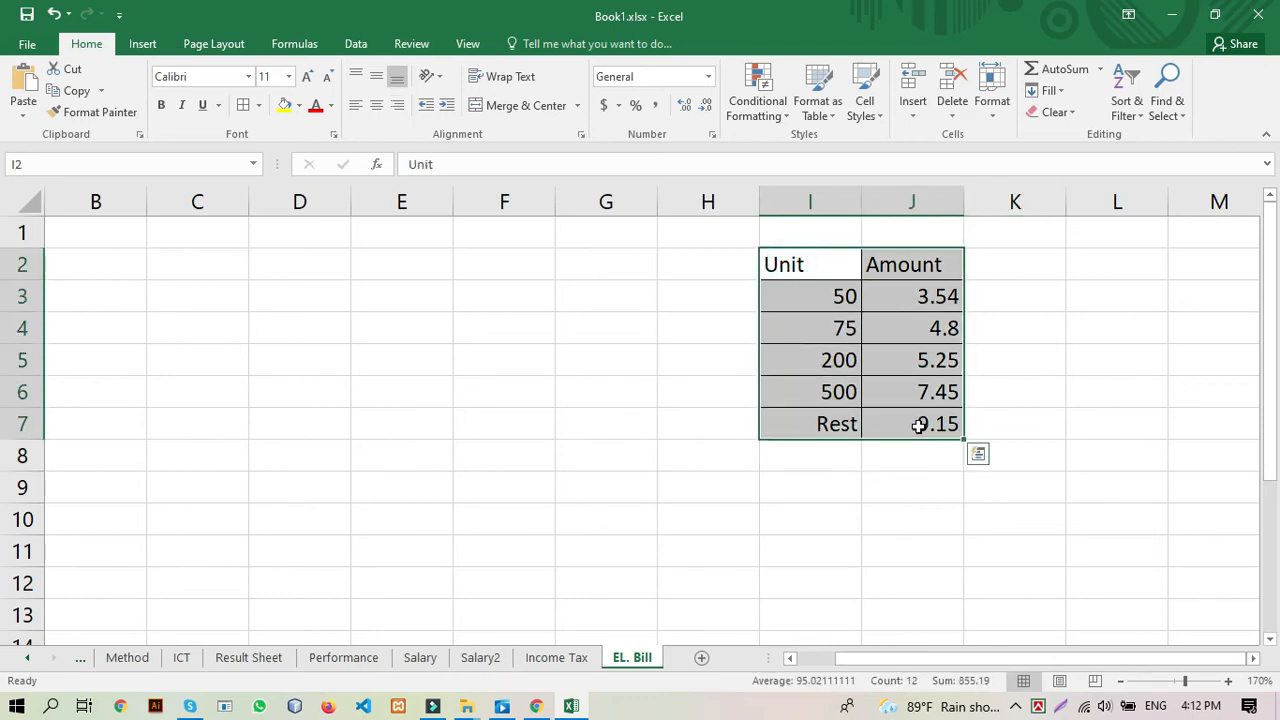
pyautogui.click(376, 105)
pyautogui.click(376, 77)
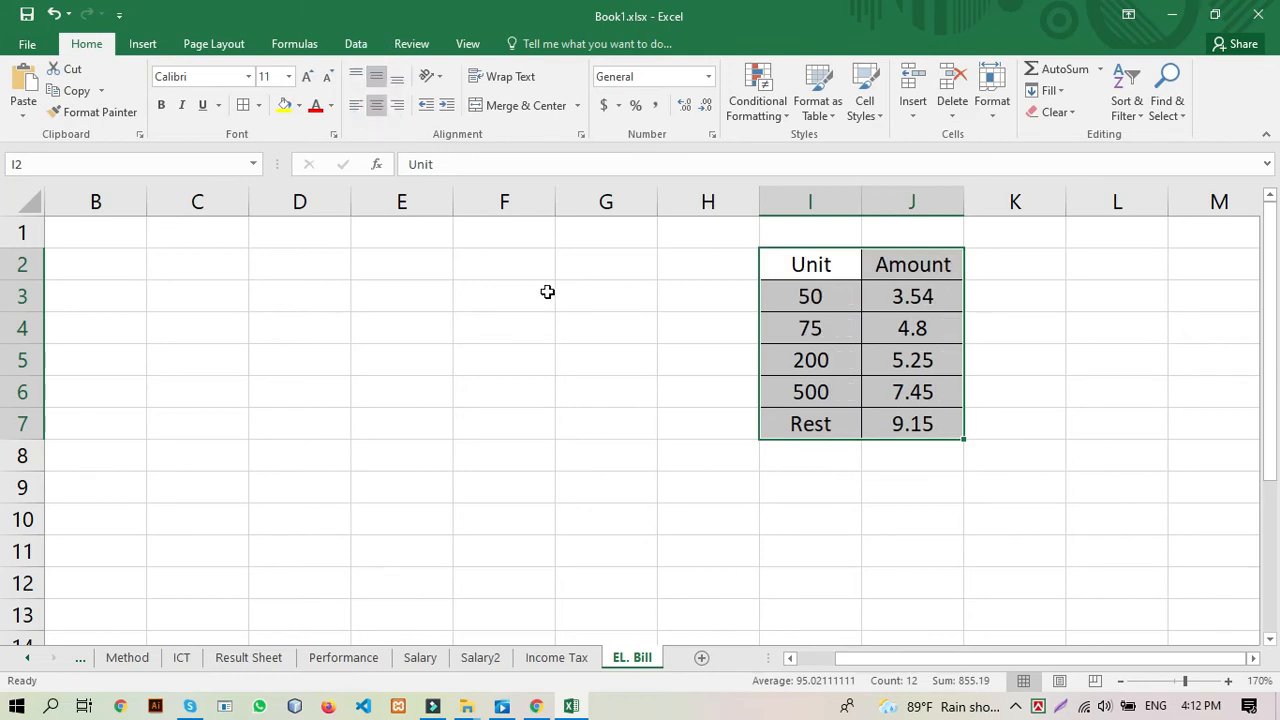
pyautogui.click(876, 505)
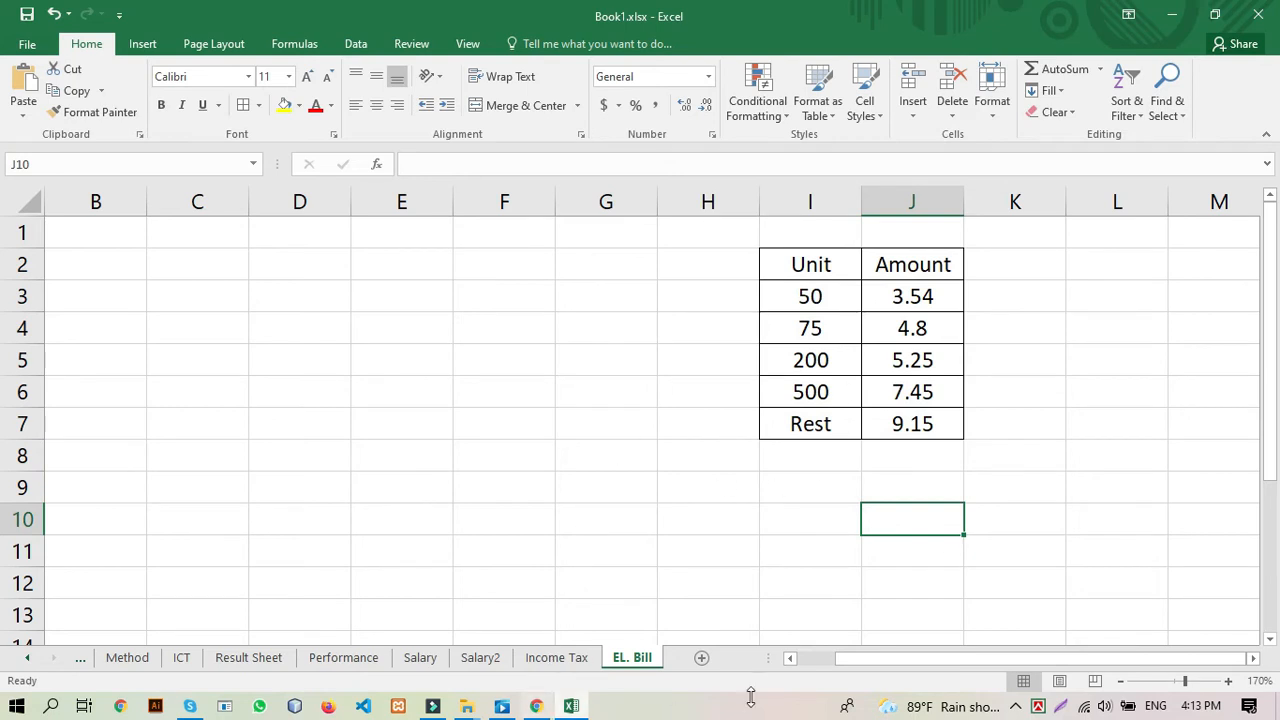
# Step: Enter the bill table headings "Sl. No" in A1 and "Name" in B1
pyautogui.moveTo(854, 658); pyautogui.dragTo(786, 662)
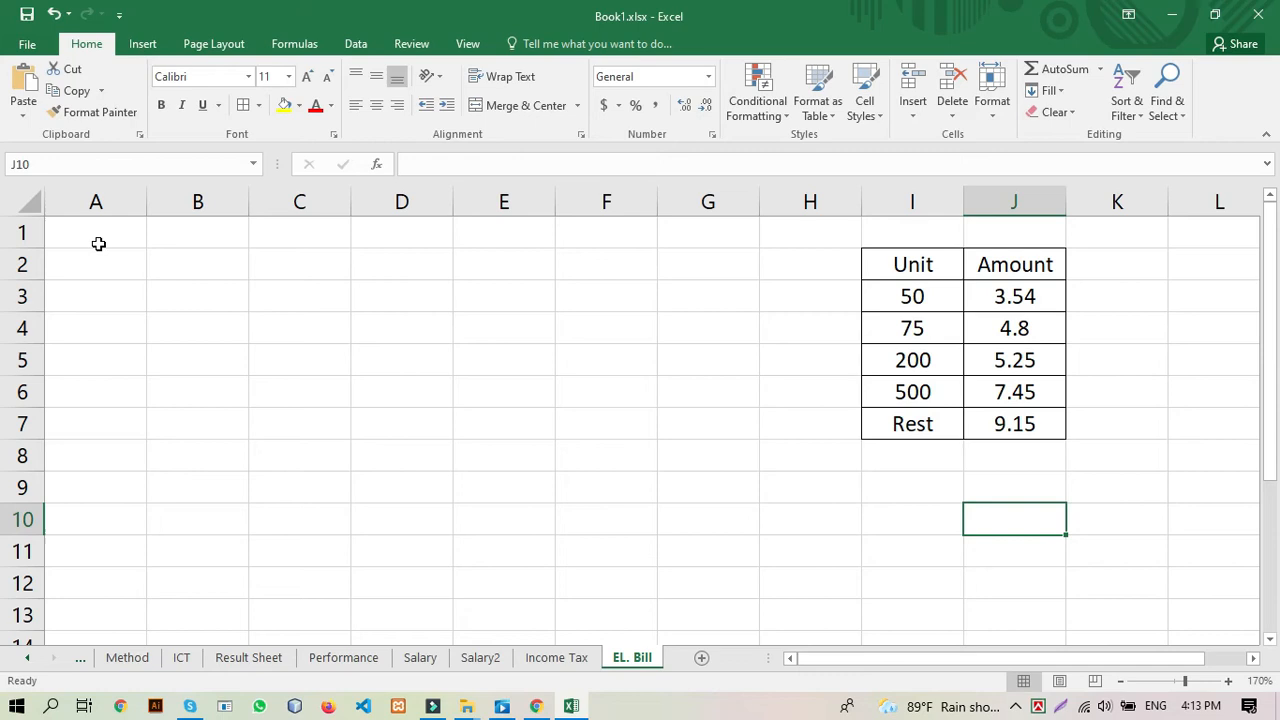
pyautogui.click(98, 244)
pyautogui.write('Sl')
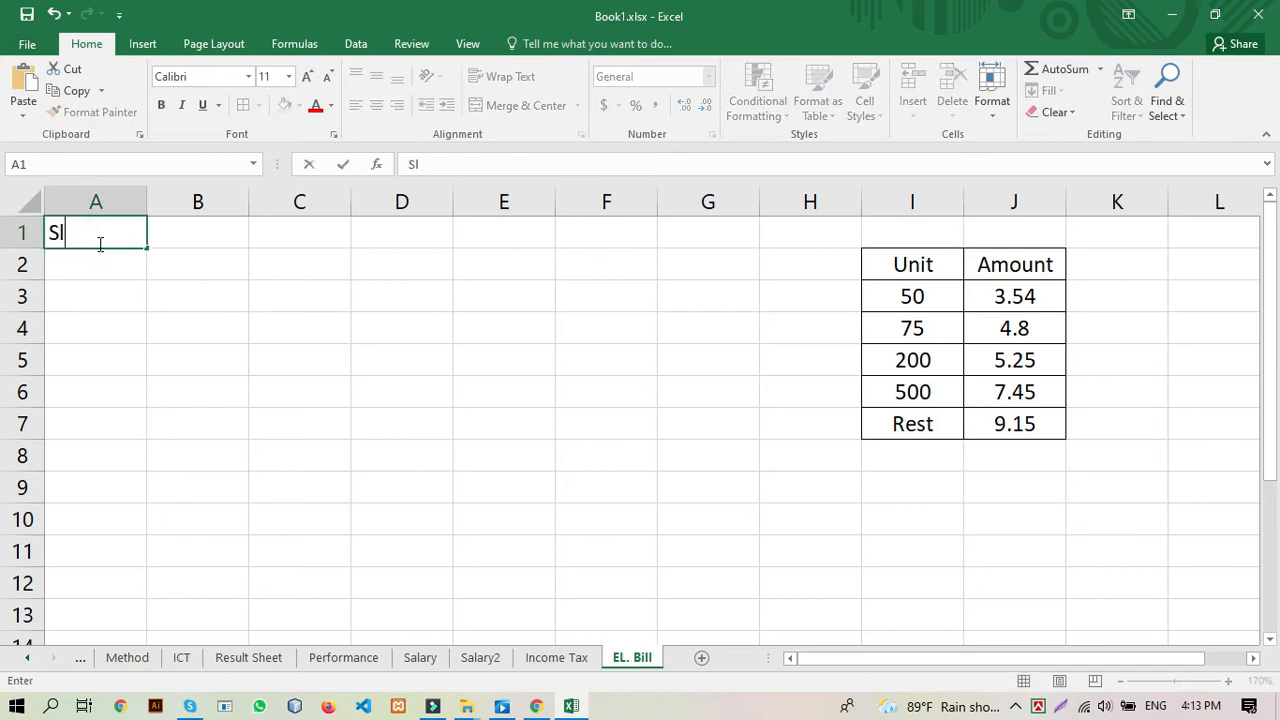
pyautogui.write('. No')
pyautogui.press('Tab')
pyautogui.write('Name')
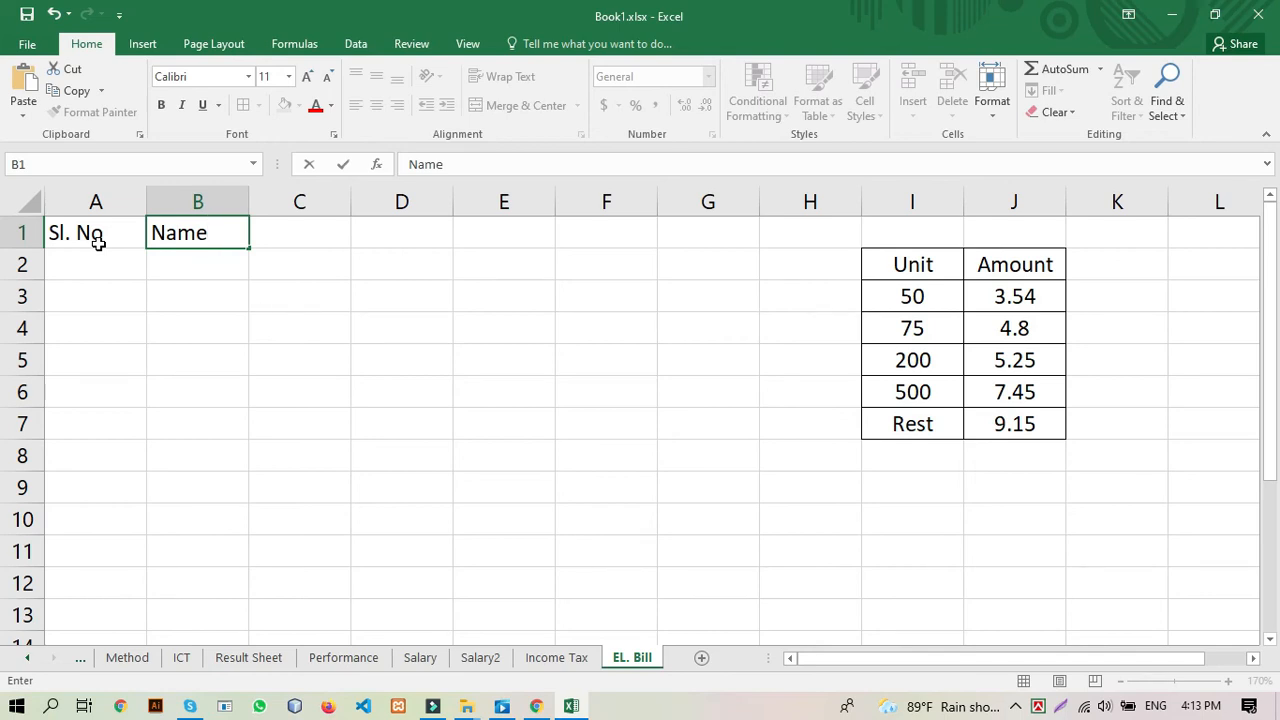
pyautogui.press('Tab')
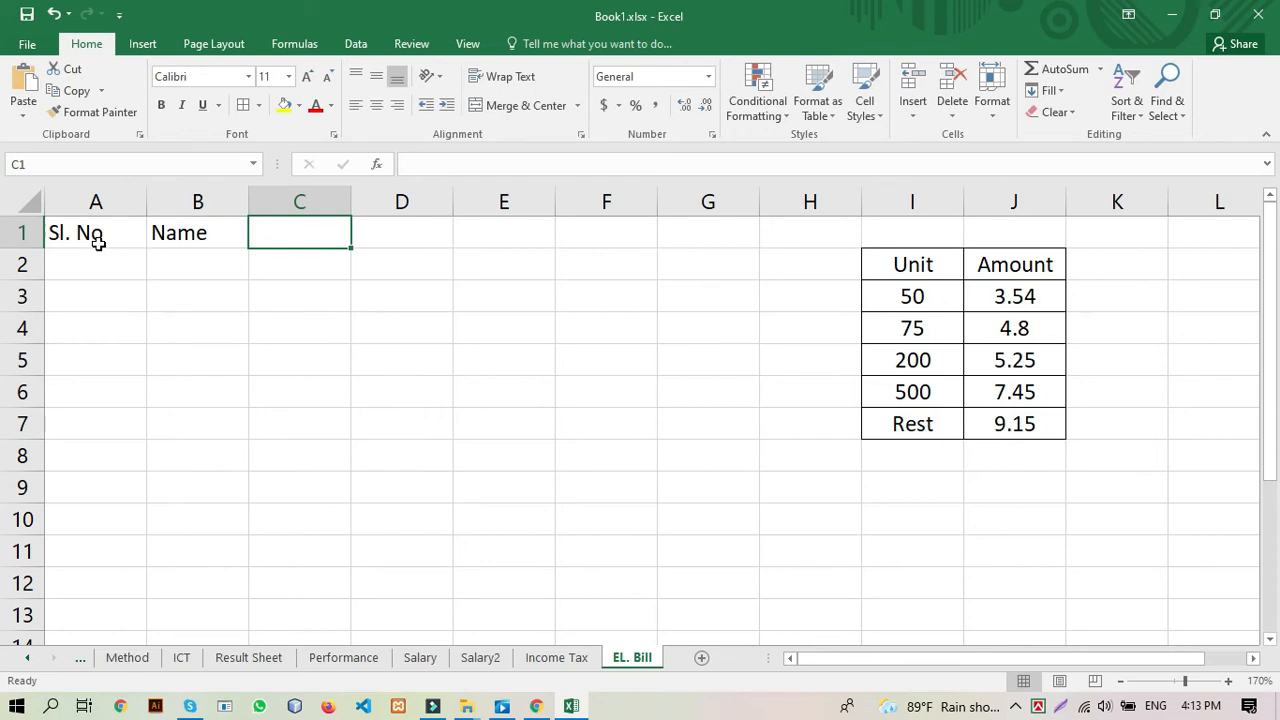
# Step: Add the headings "Meter No." in C1, "Unit" in D1 and "Total Amount" in E1
pyautogui.write('Meter')
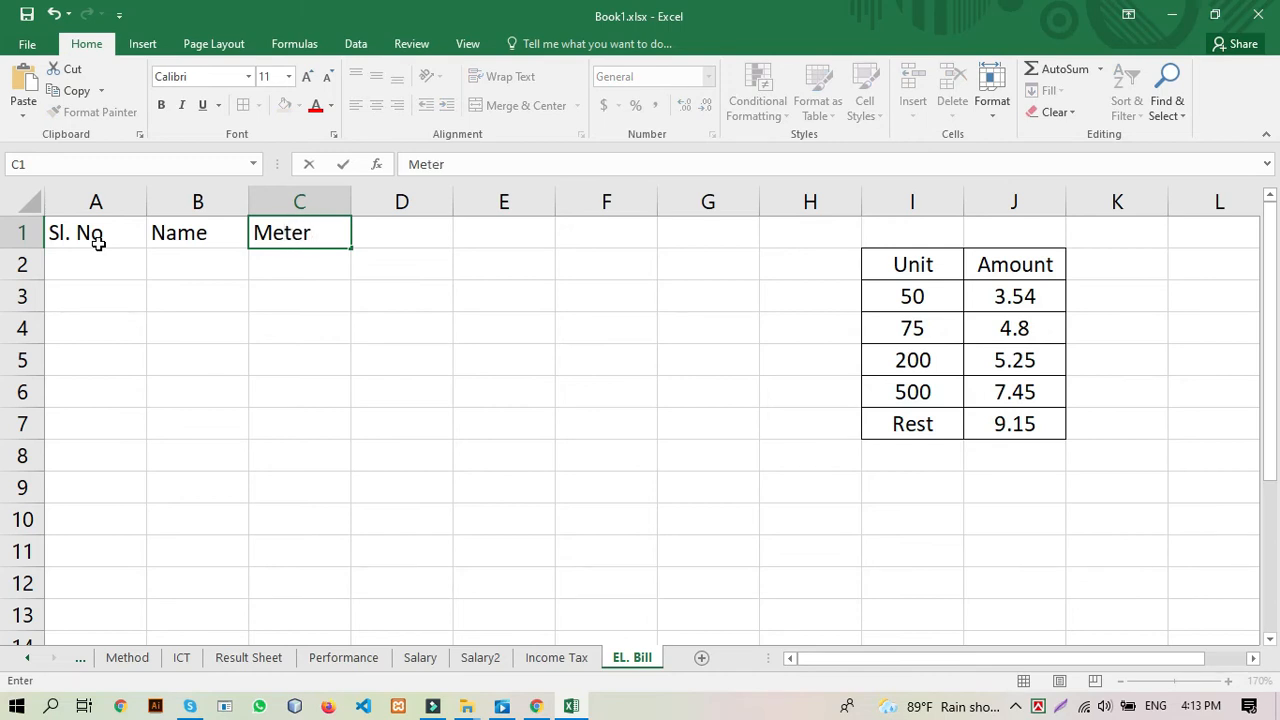
pyautogui.write(' No,')
pyautogui.press('BackSpace')
pyautogui.write('.')
pyautogui.press('Tab')
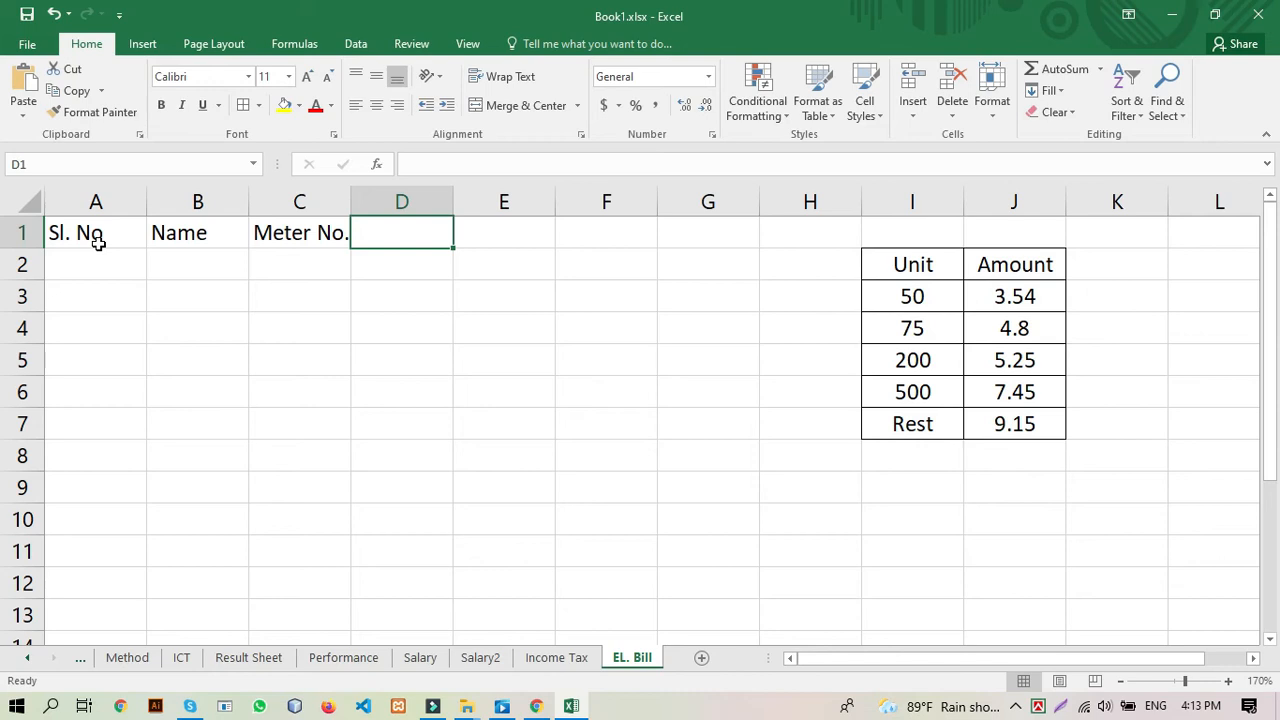
pyautogui.write('Unit')
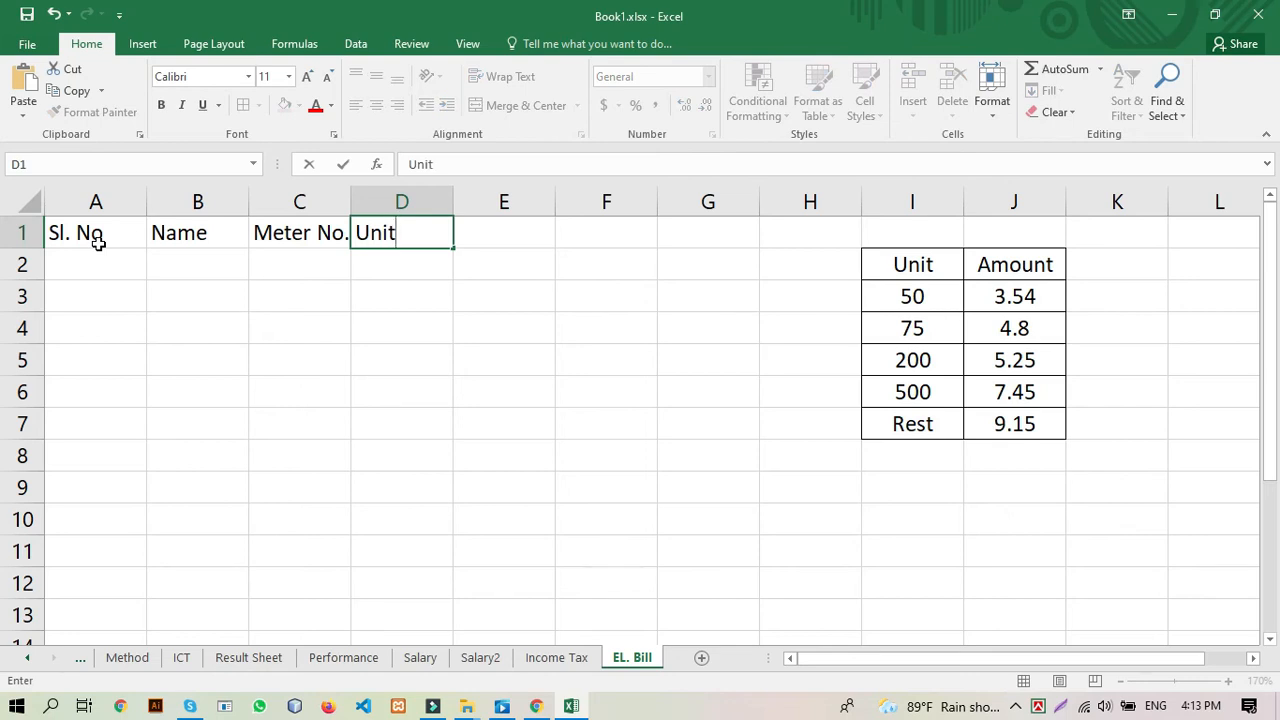
pyautogui.press('Tab')
pyautogui.write('Total')
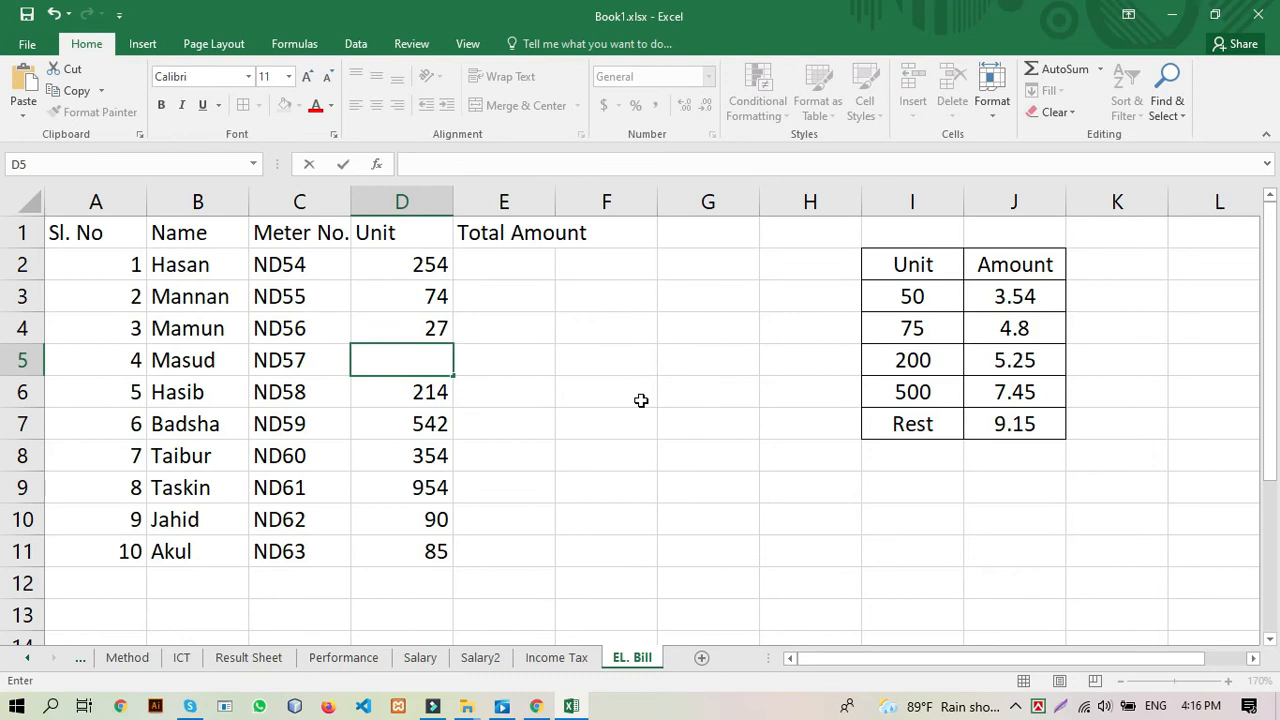
# Step: Enter 48 as the unit value in D5 and apply all borders to the bill table A1:E11
pyautogui.write('48')
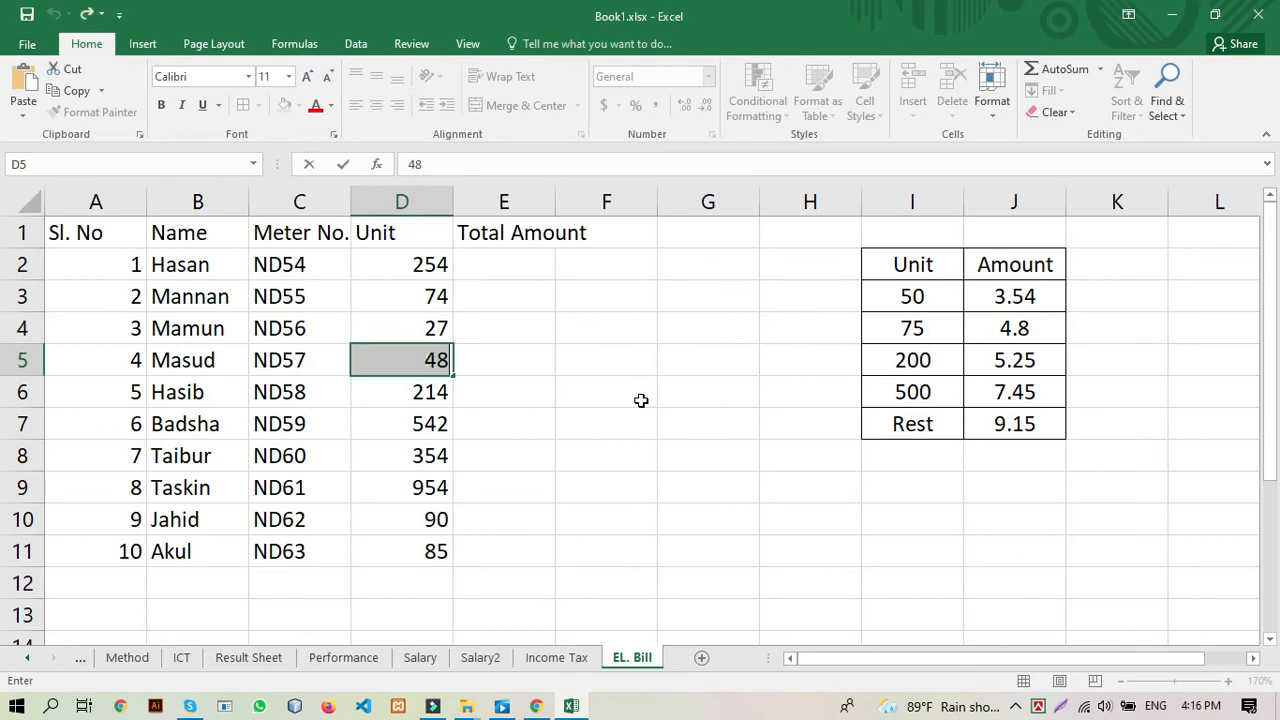
pyautogui.click(686, 428)
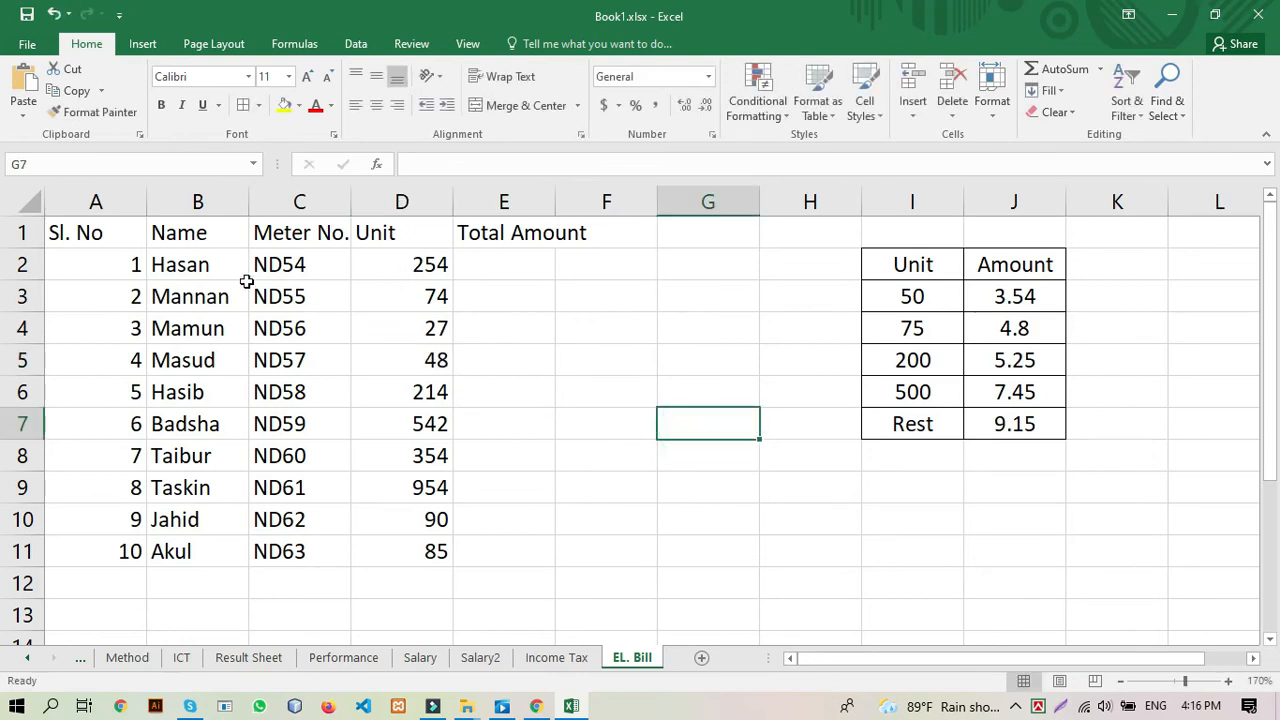
pyautogui.moveTo(80, 232); pyautogui.dragTo(520, 548)
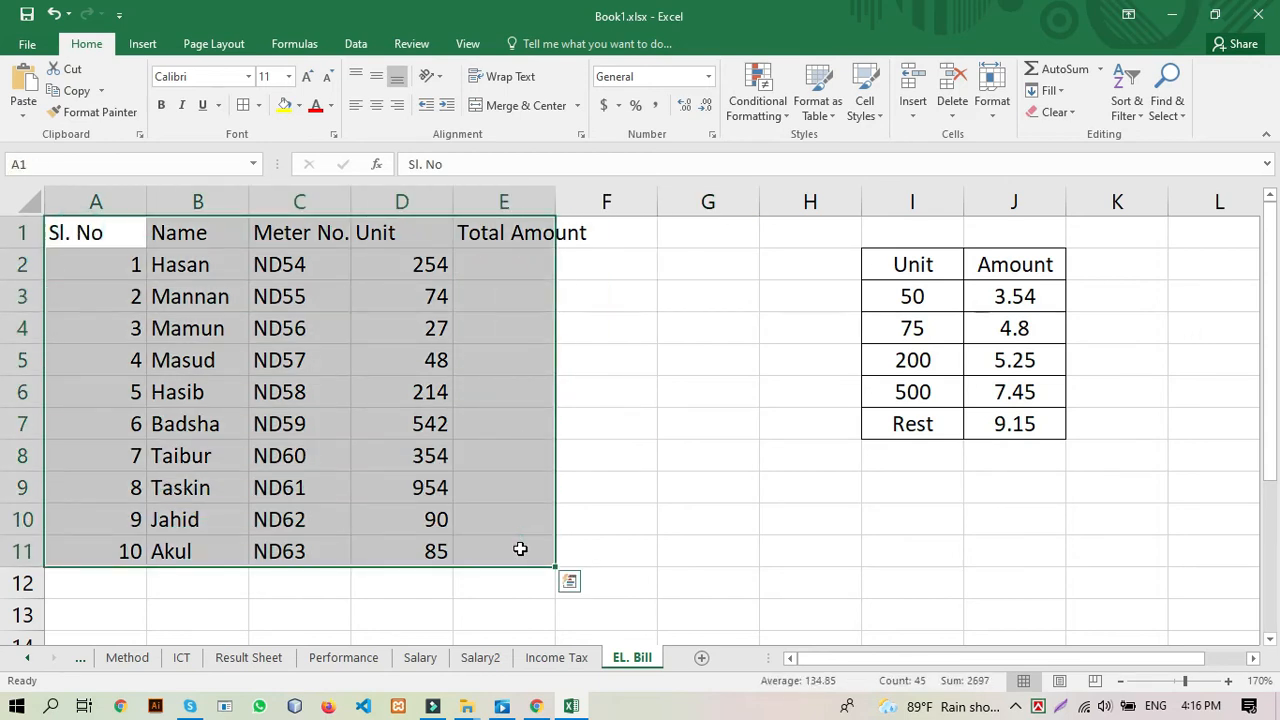
pyautogui.click(249, 107)
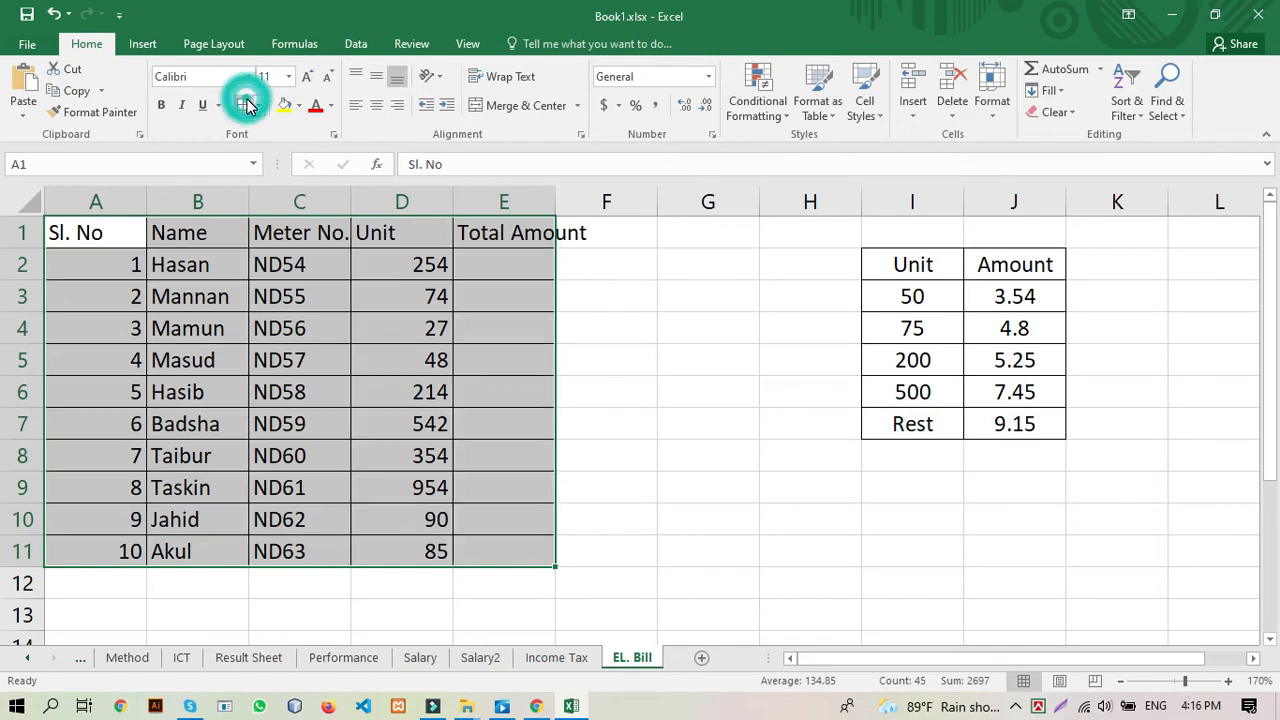
# Step: Autofit the width of all columns on the EL. Bill sheet to their contents
pyautogui.click(40, 193)
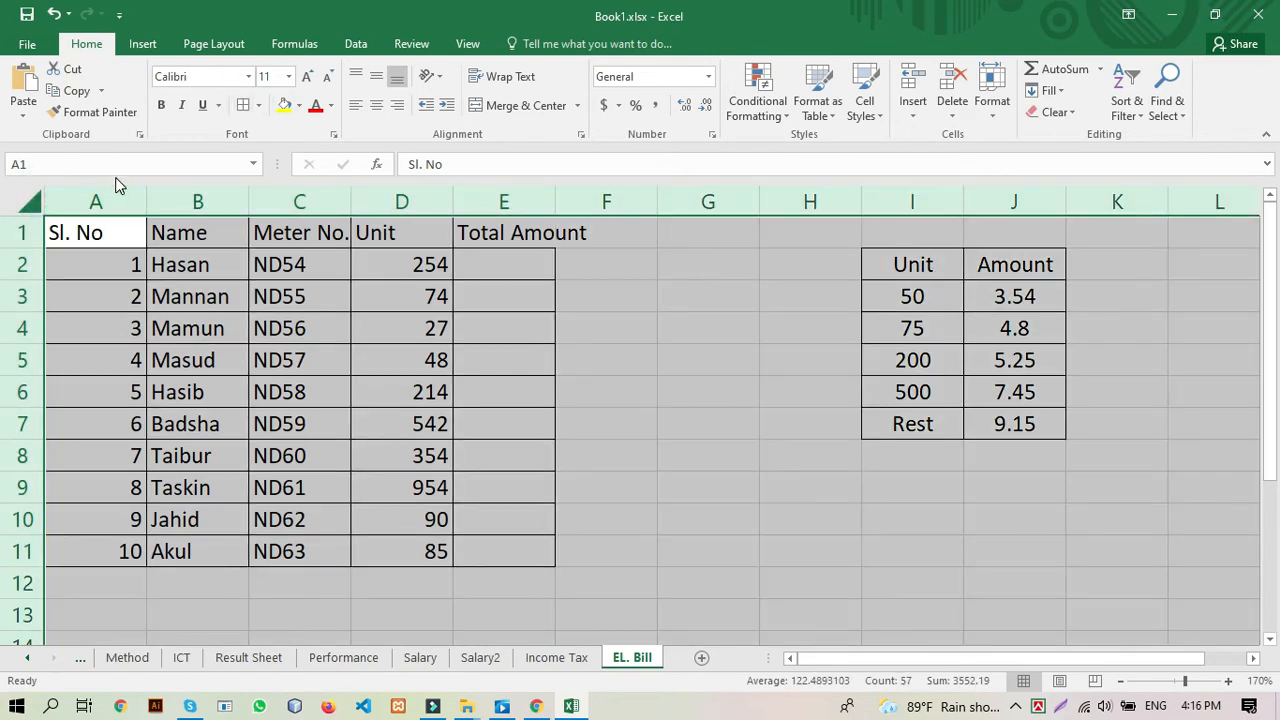
pyautogui.doubleClick(146, 193)
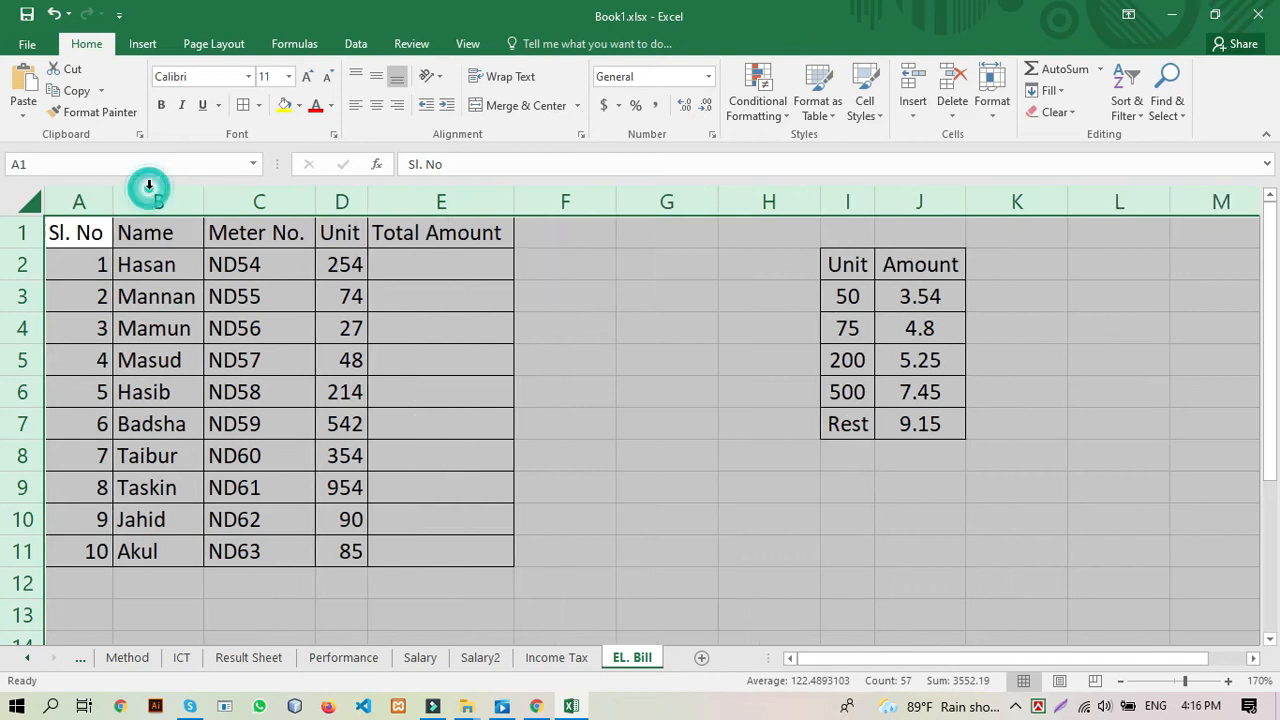
pyautogui.click(566, 326)
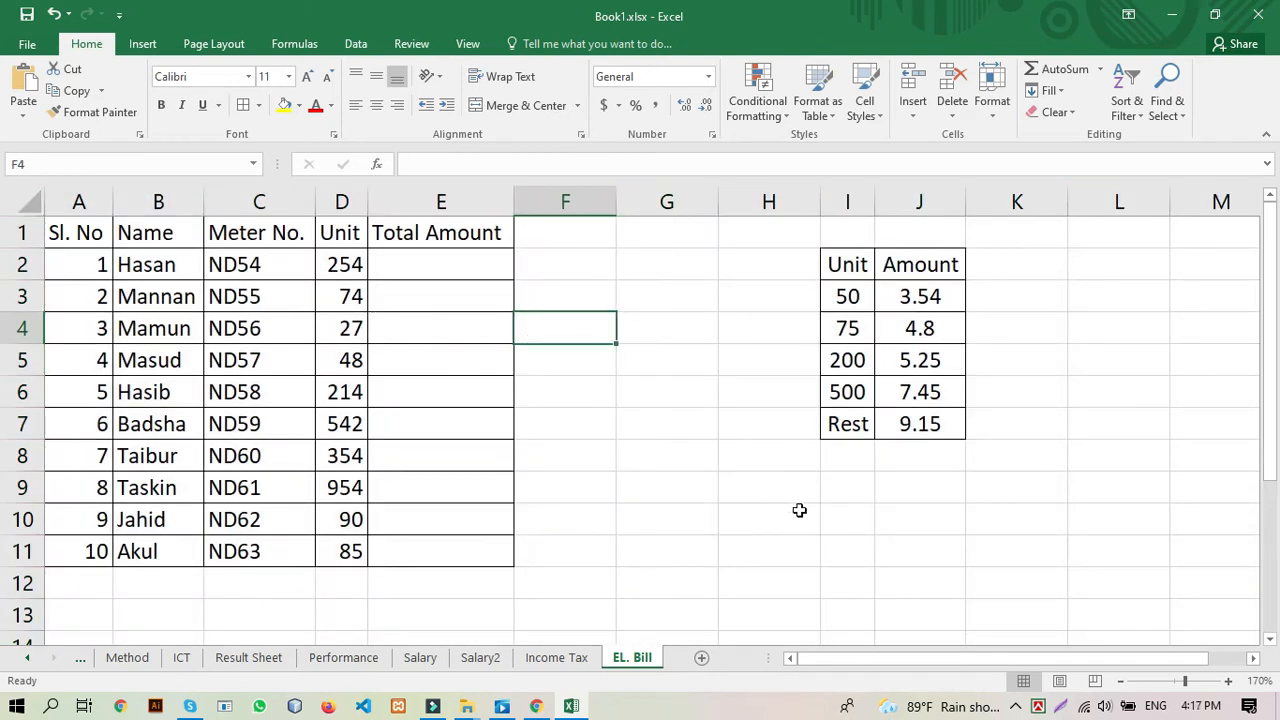
pyautogui.click(1228, 681)
pyautogui.click(1228, 681)
pyautogui.click(1228, 681)
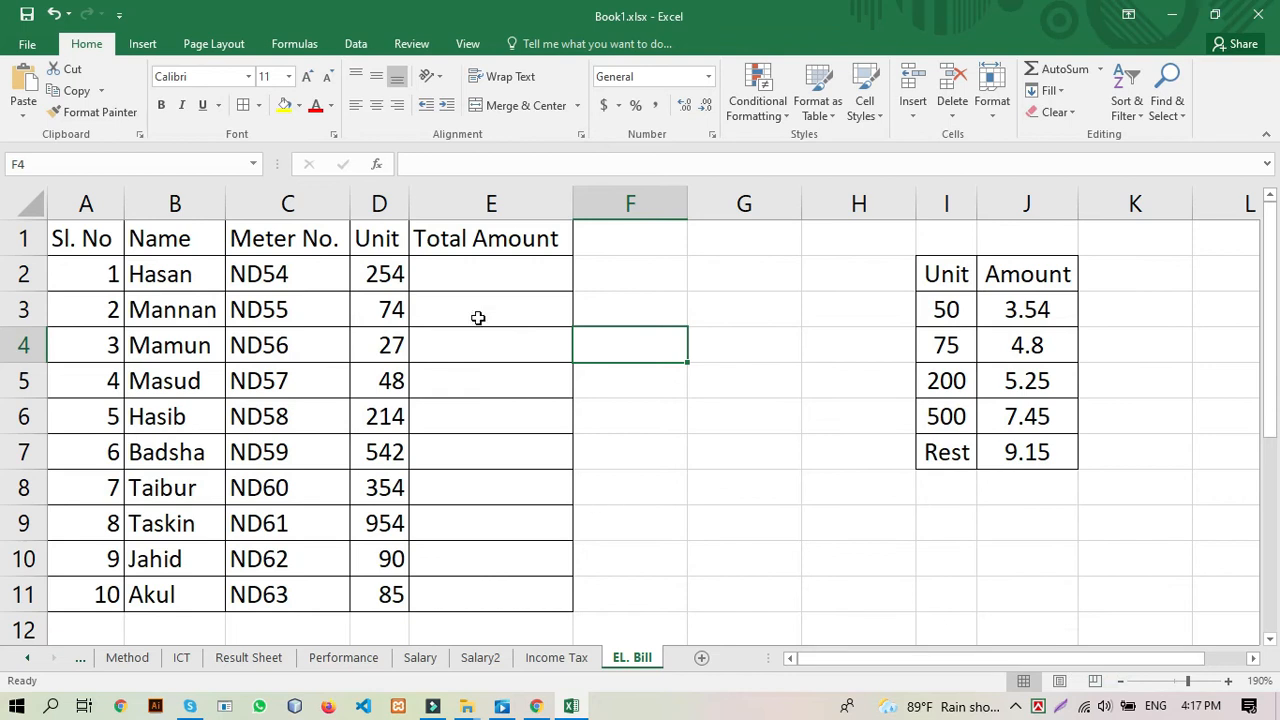
pyautogui.click(472, 270)
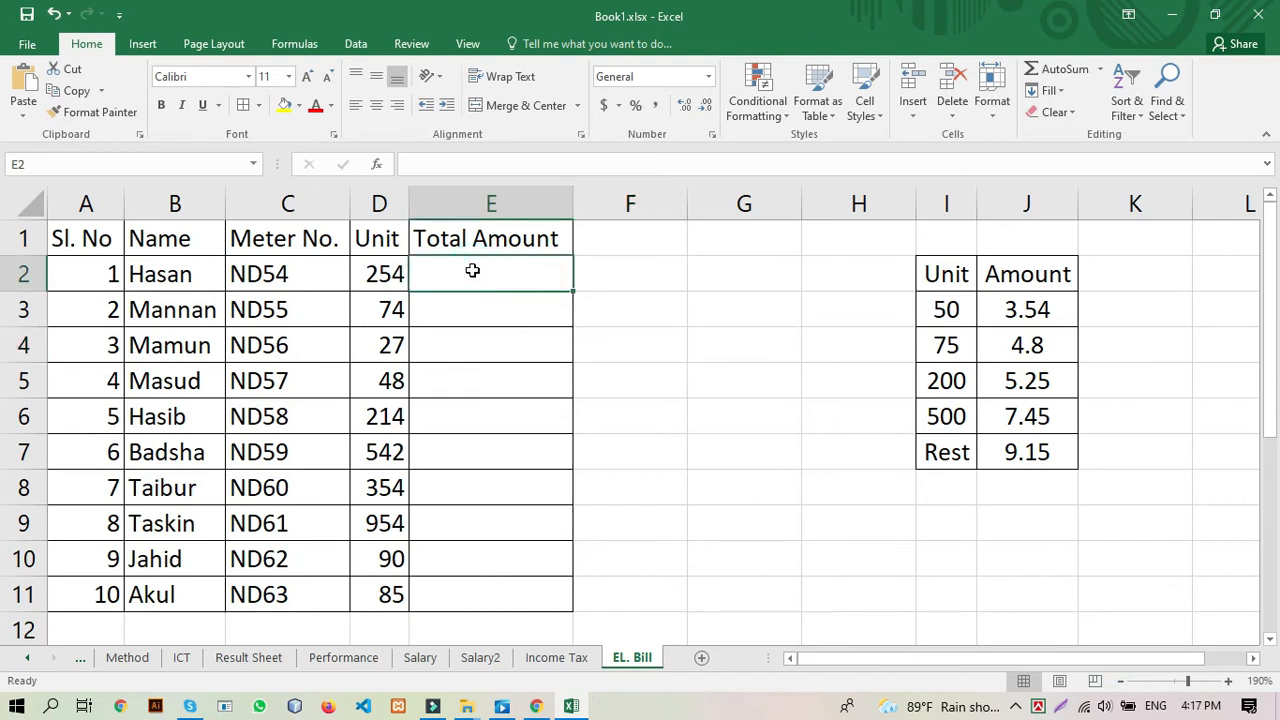
pyautogui.write('=')
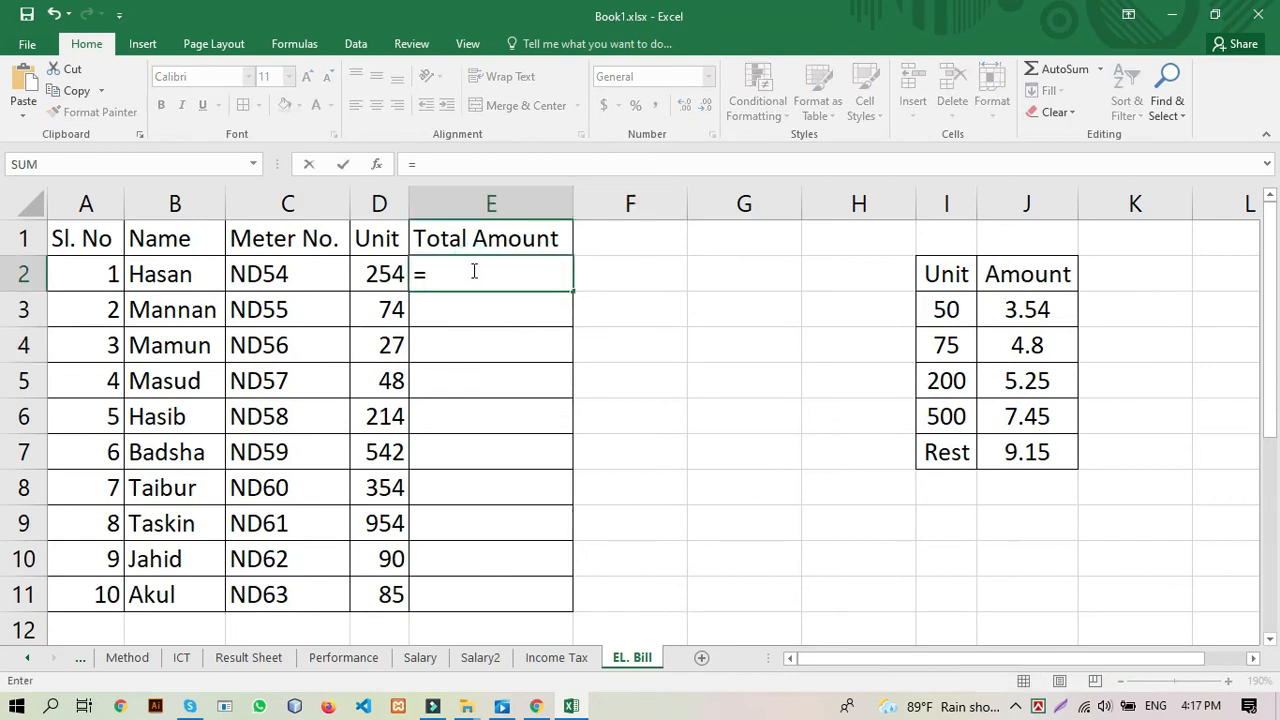
pyautogui.write('IF')
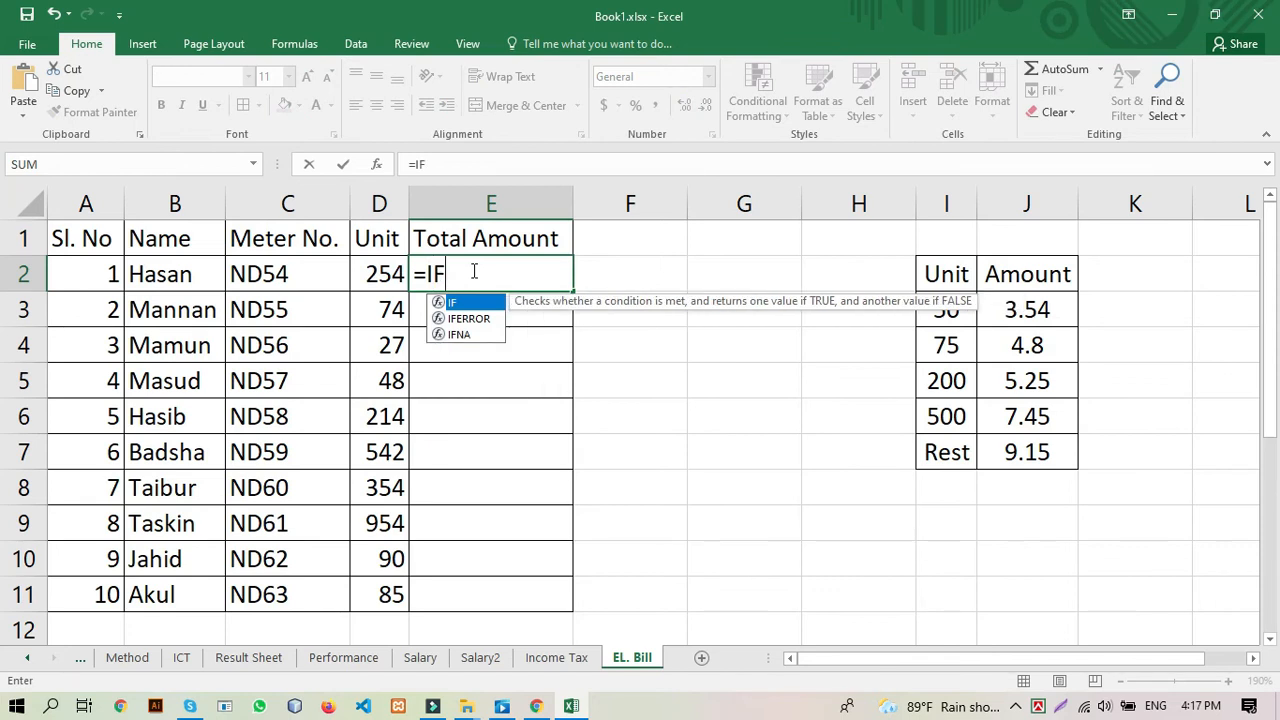
pyautogui.press('BackSpace')
pyautogui.press('BackSpace')
pyautogui.press('BackSpace')
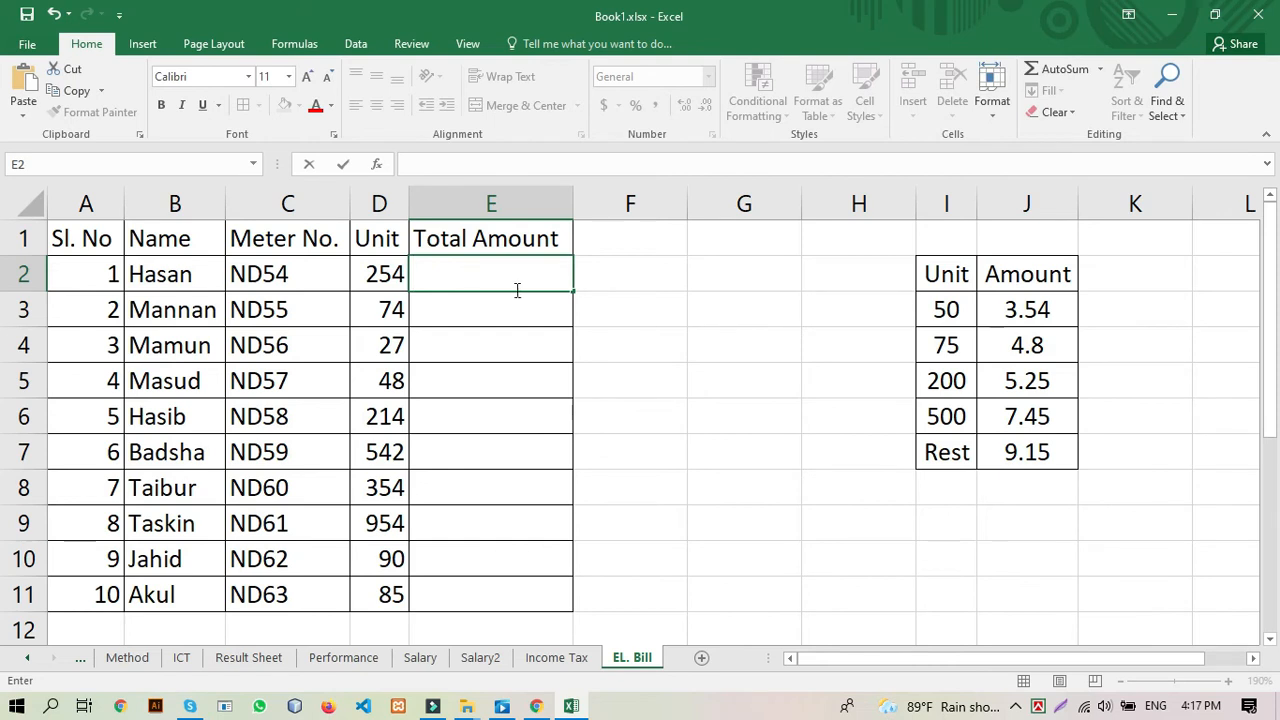
# Step: Move the unit rate table from I2:J7 to H7:I12 and autofit the width of column I
pyautogui.click(778, 424)
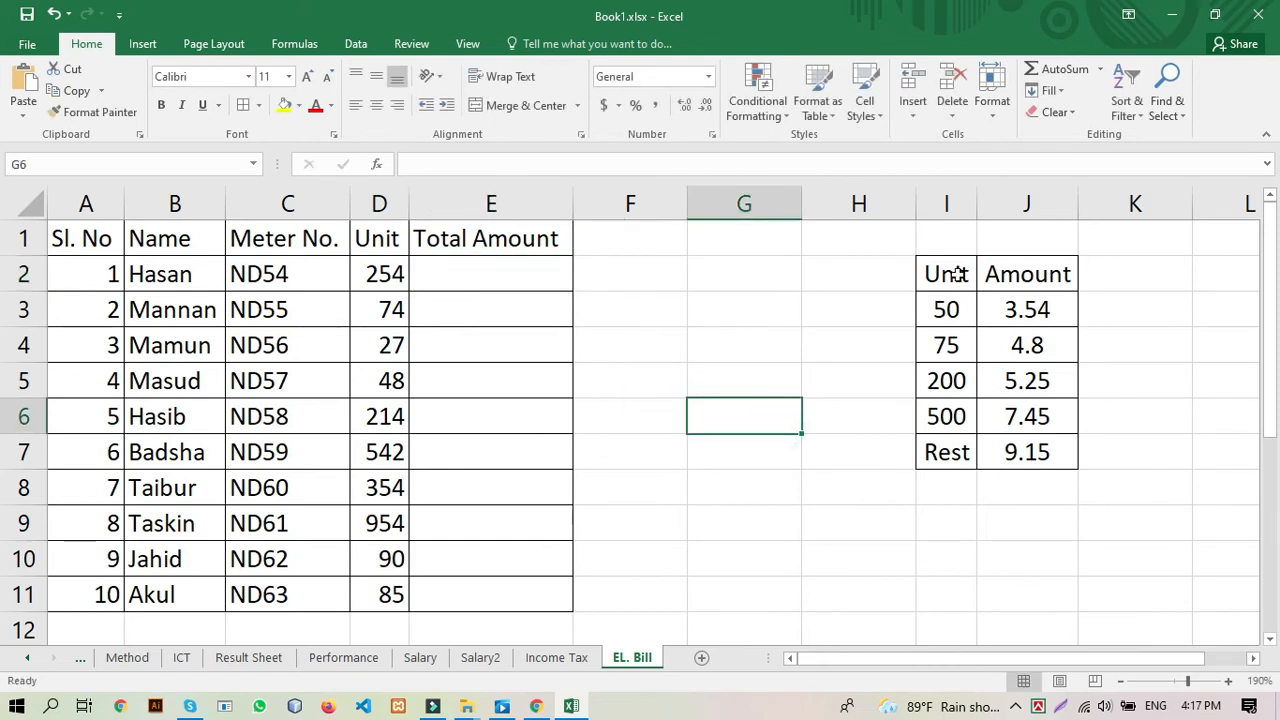
pyautogui.moveTo(940, 270); pyautogui.dragTo(1036, 446)
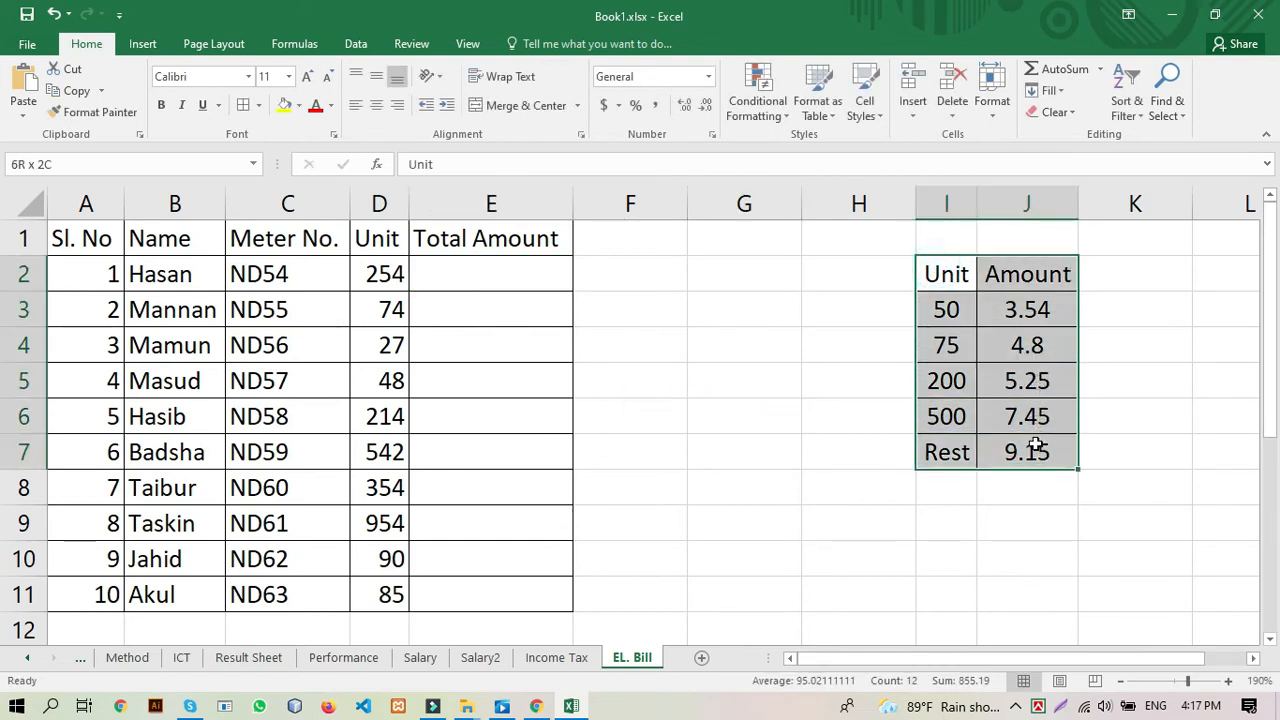
pyautogui.hotkey('ctrl', 'c')
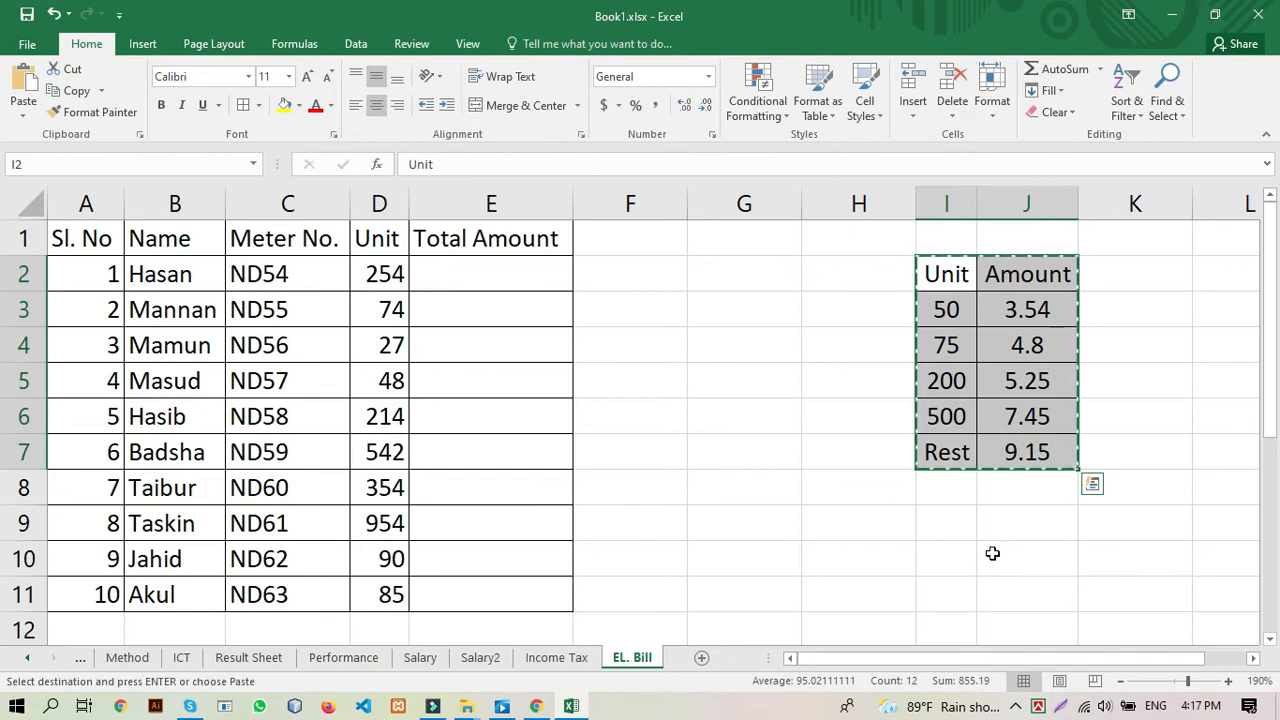
pyautogui.click(946, 492)
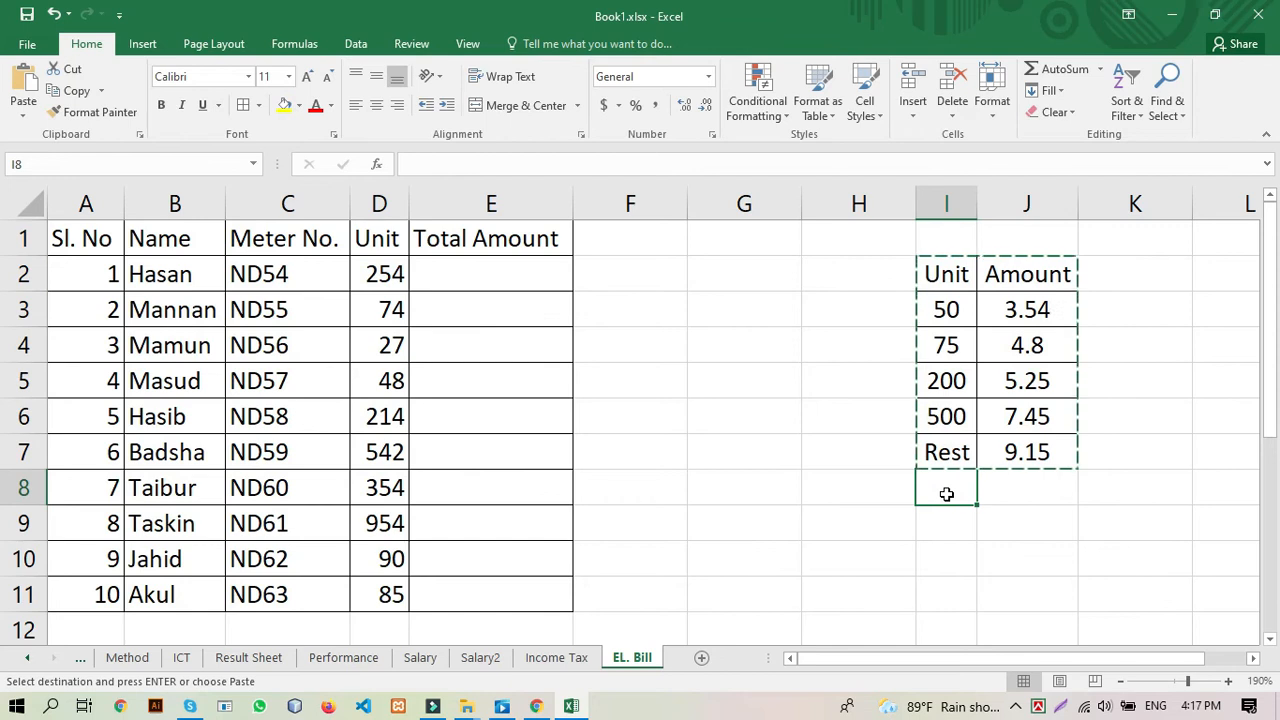
pyautogui.click(768, 452)
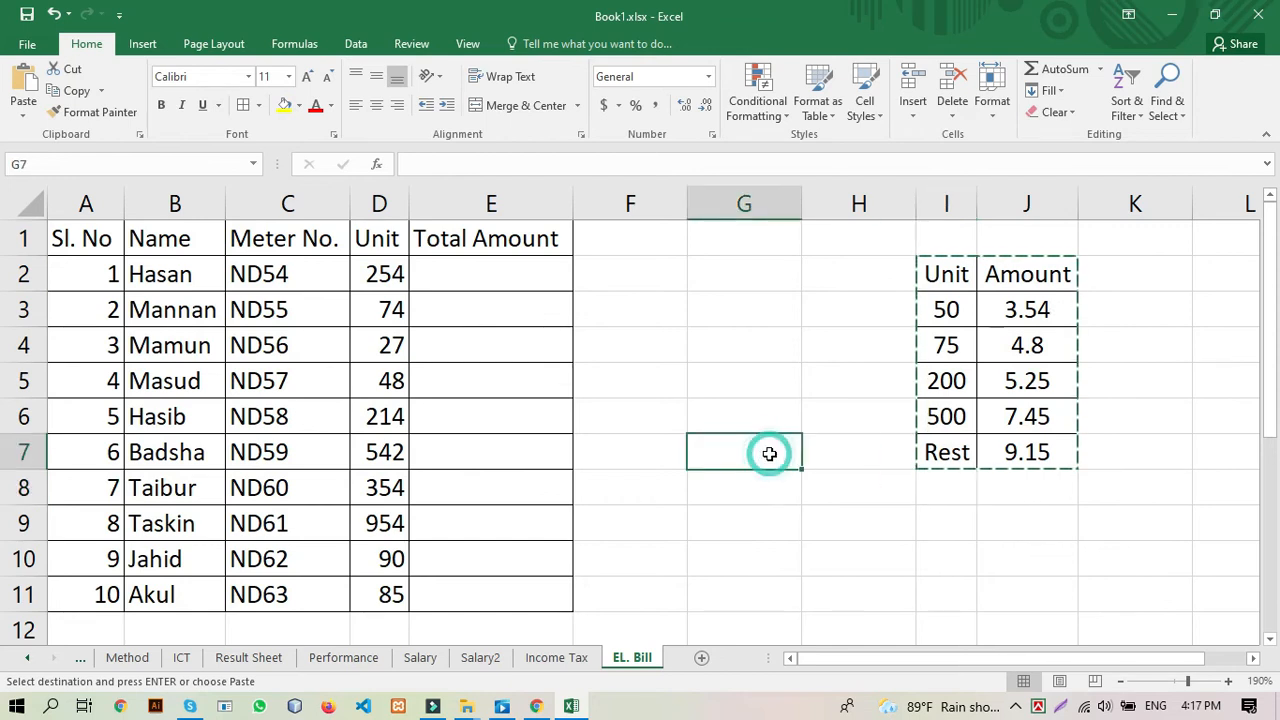
pyautogui.click(851, 450)
pyautogui.hotkey('ctrl', 'v')
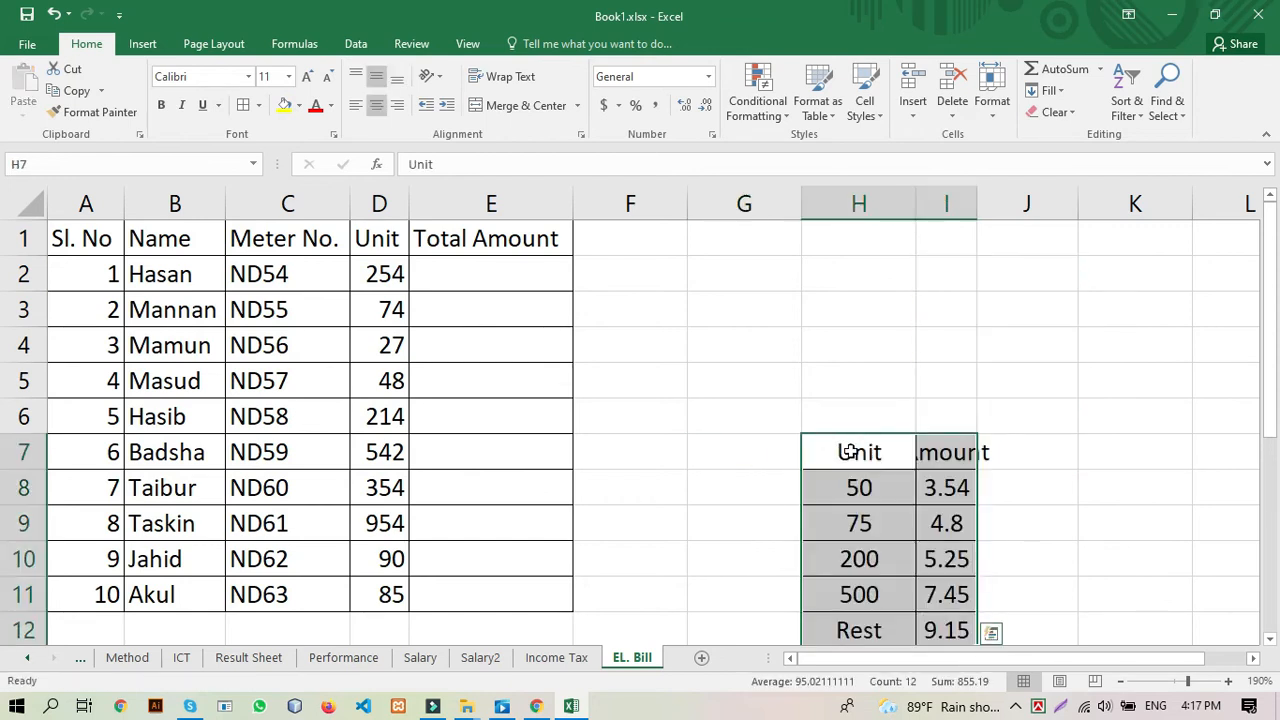
pyautogui.click(1129, 415)
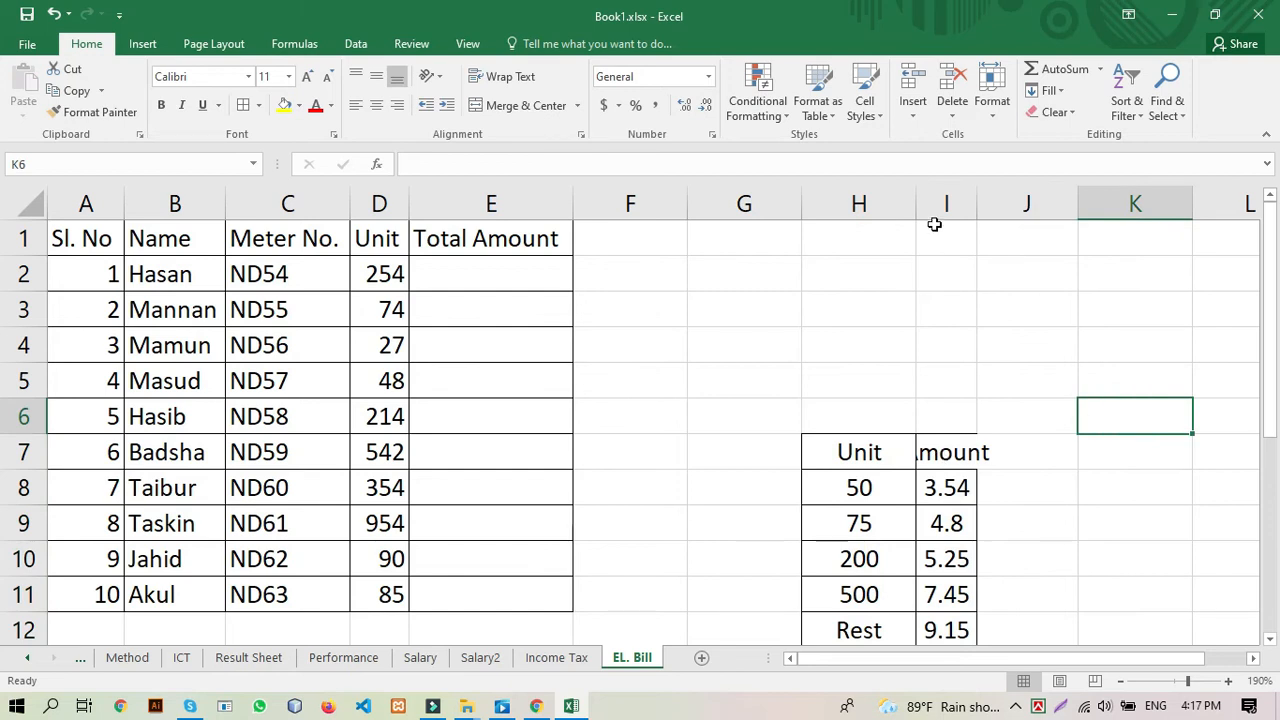
pyautogui.doubleClick(978, 206)
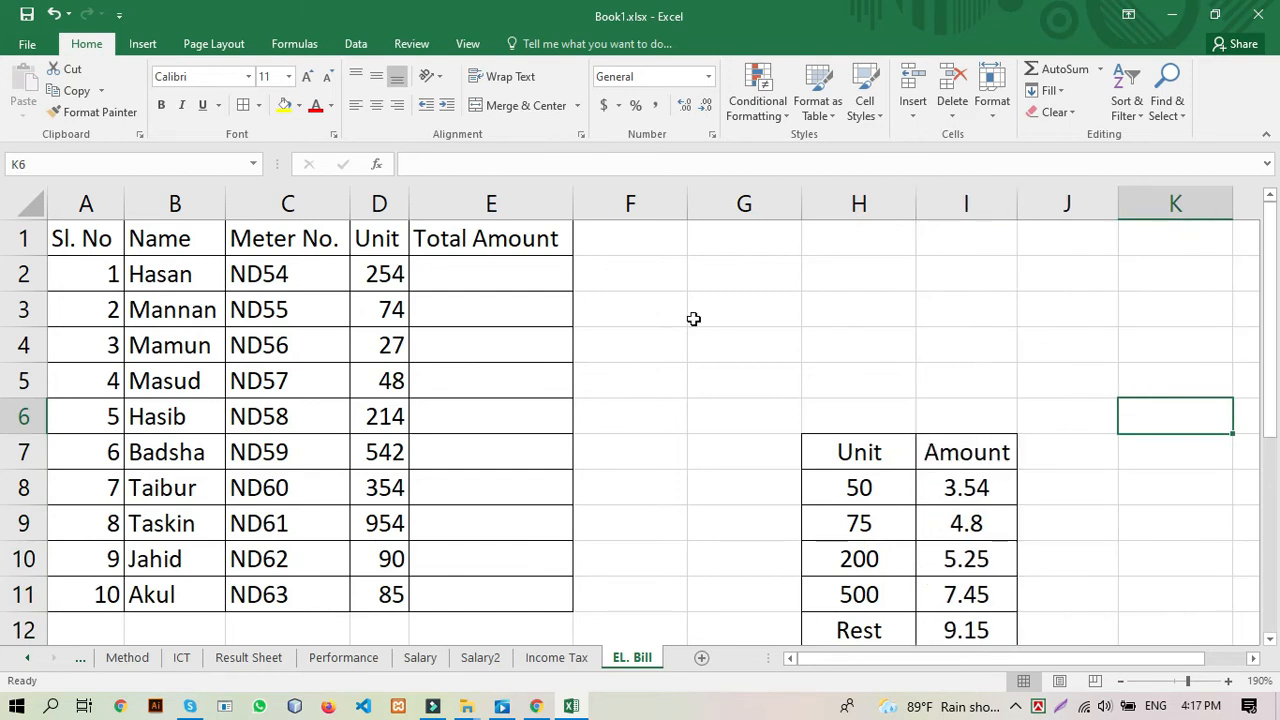
# Step: Begin the Total Amount formula in E2 with the first rate tier, =IF(D2<=50,D2*3.54,
pyautogui.click(457, 272)
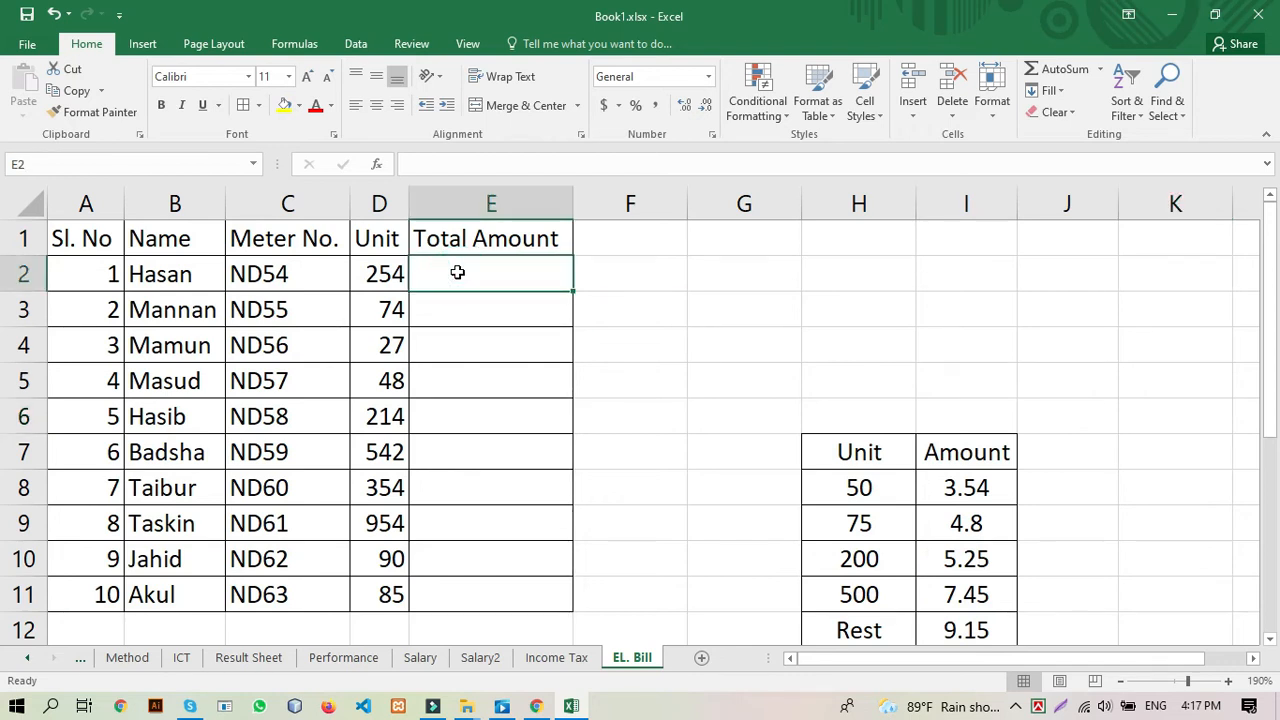
pyautogui.write('=IF(')
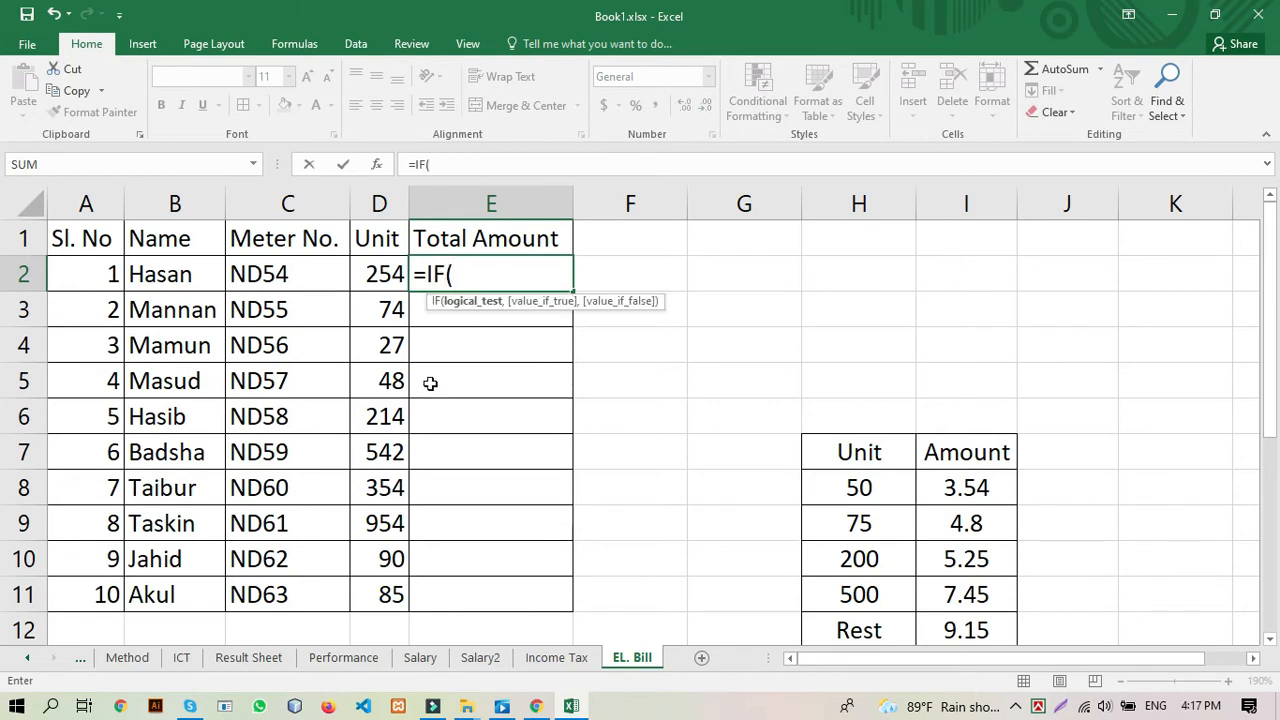
pyautogui.click(385, 273)
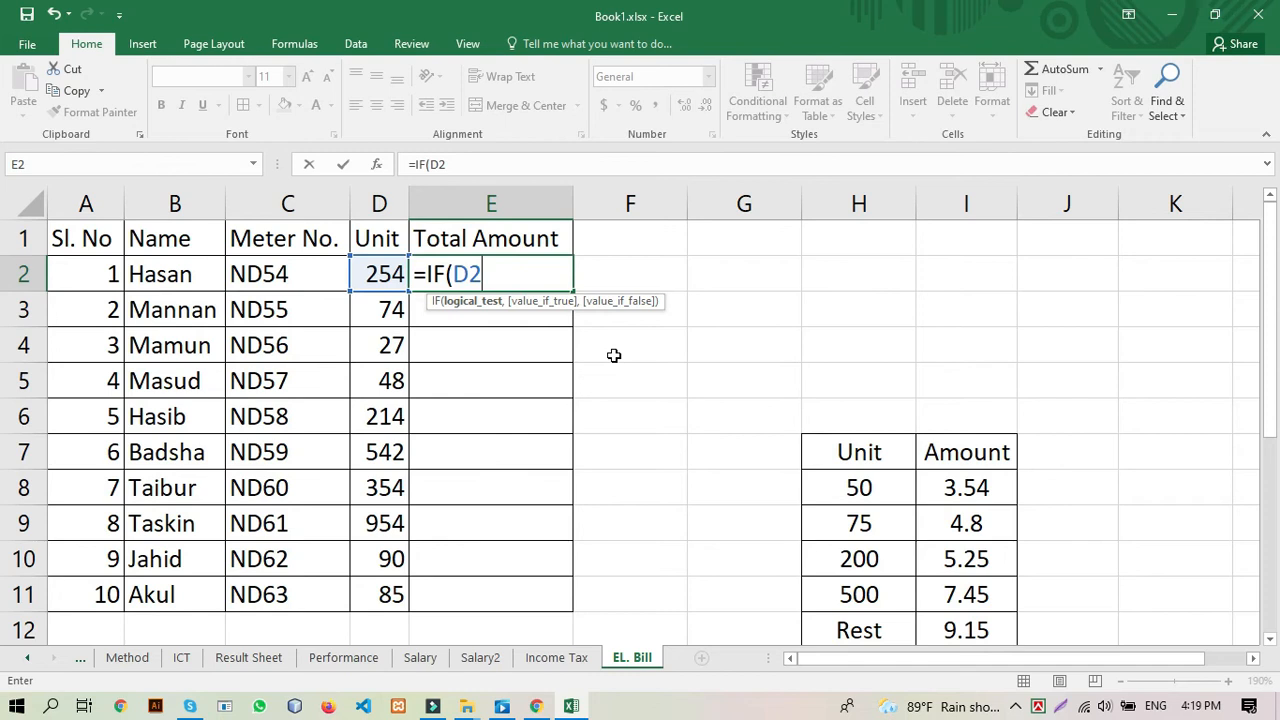
pyautogui.write('<=50')
pyautogui.write(',')
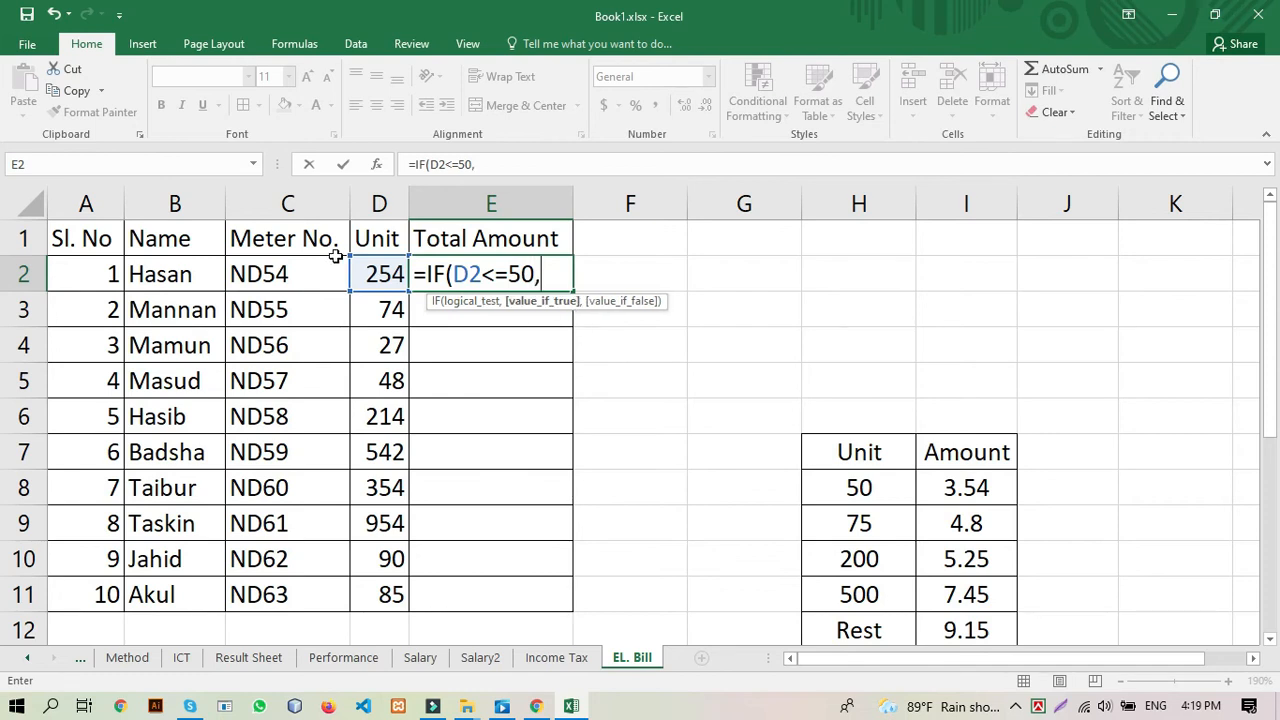
pyautogui.click(370, 273)
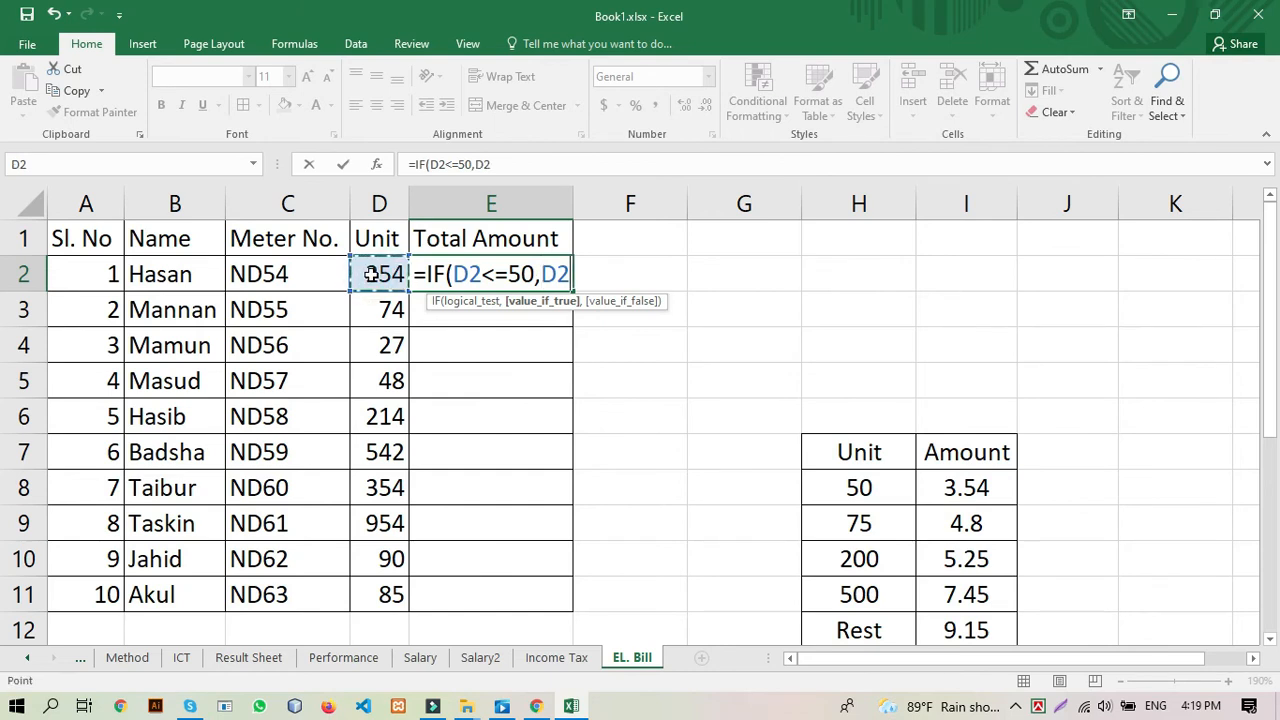
pyautogui.write('3.')
pyautogui.press('BackSpace')
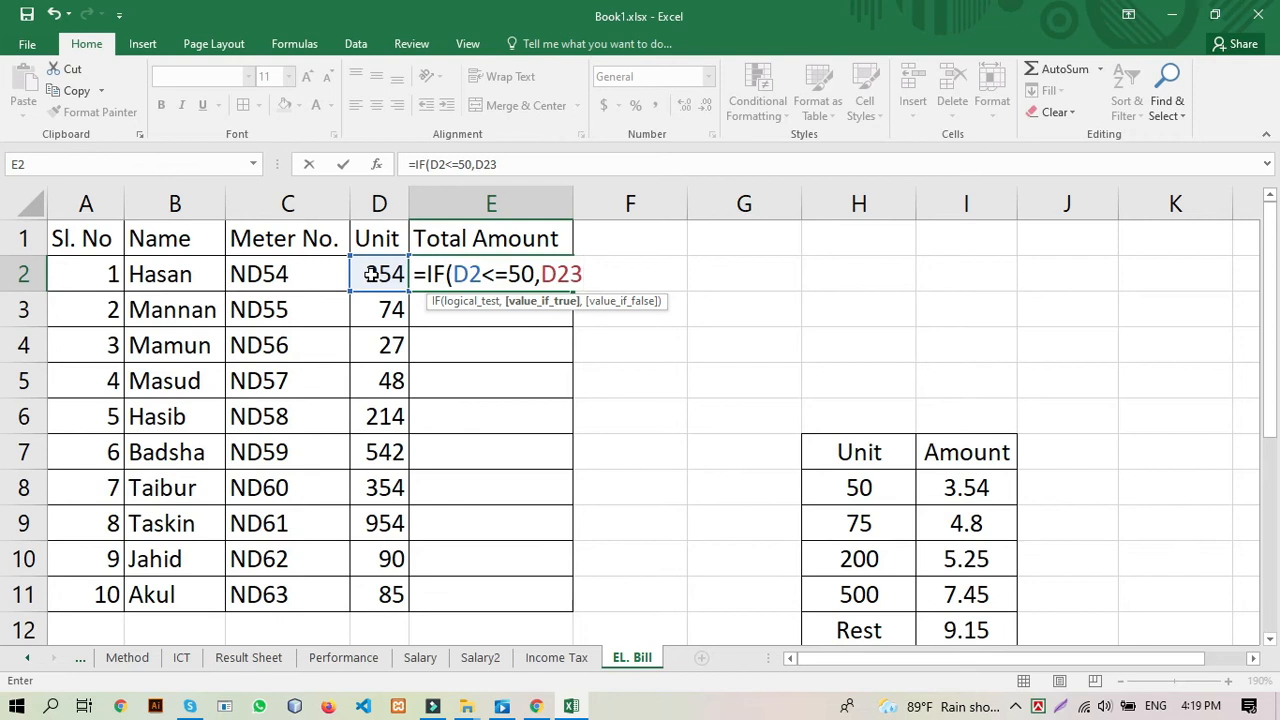
pyautogui.press('BackSpace')
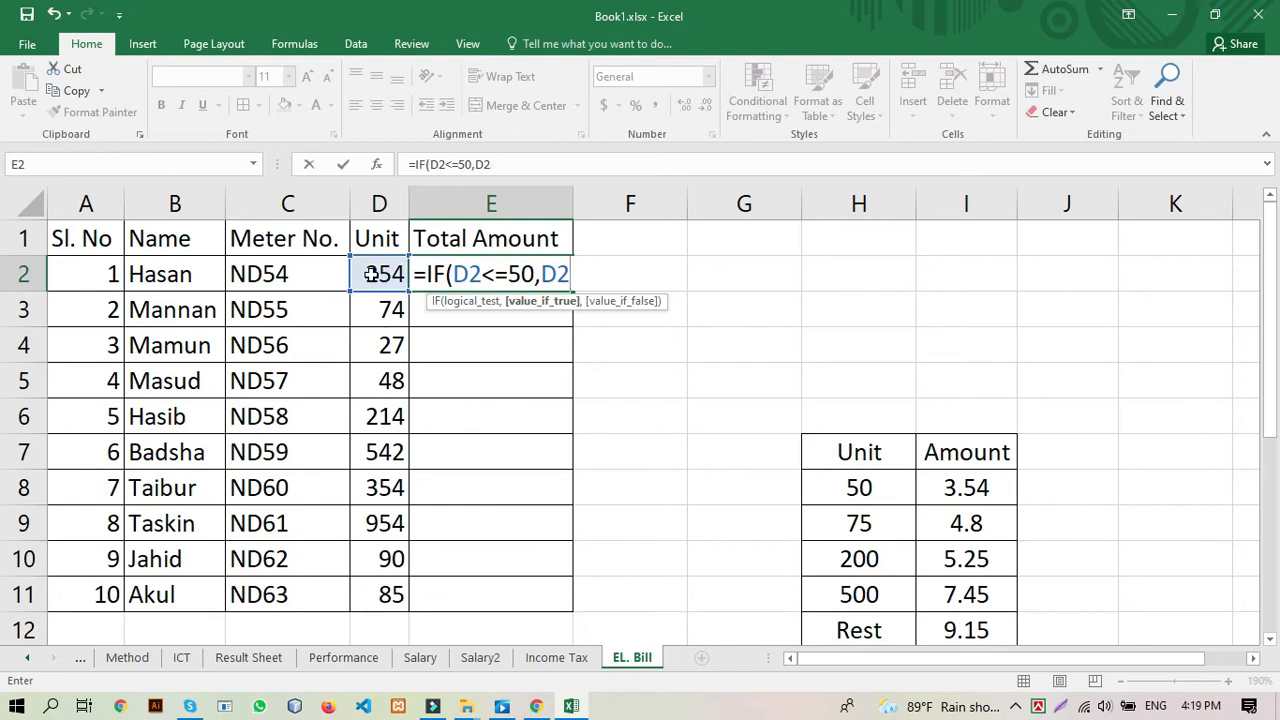
pyautogui.write('*3.8')
pyautogui.press('BackSpace')
pyautogui.write('54')
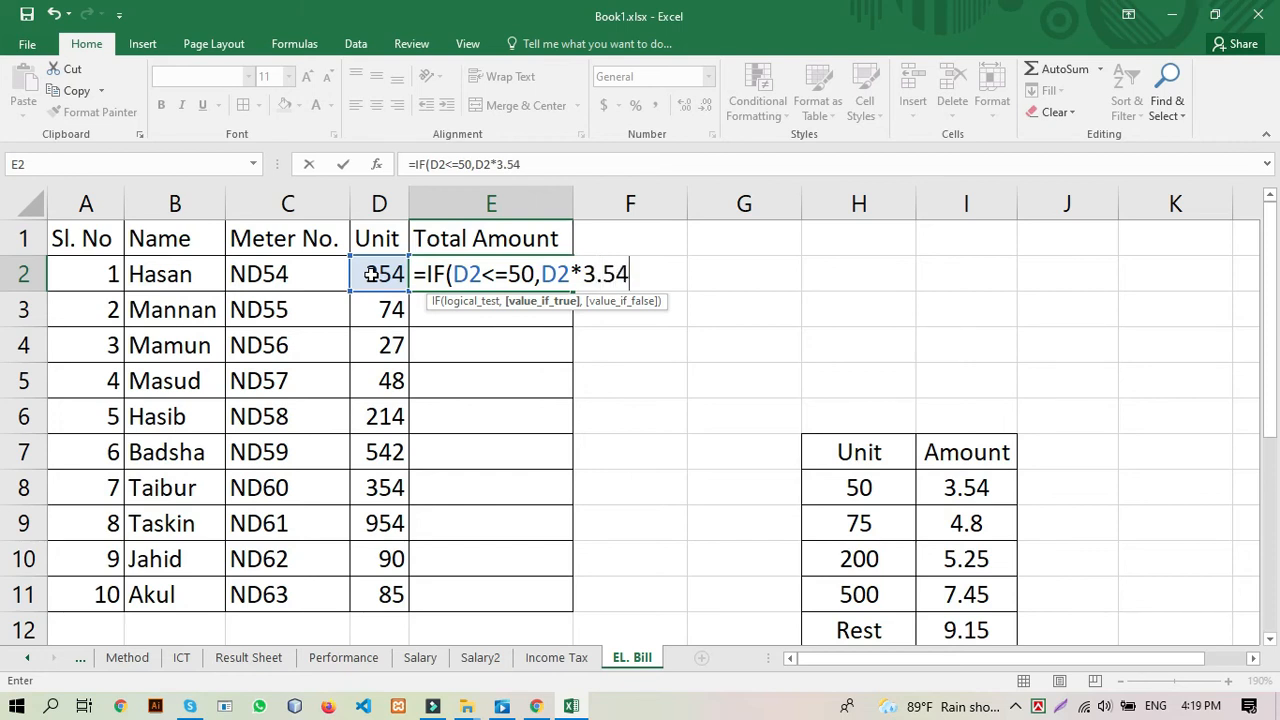
pyautogui.write(',')
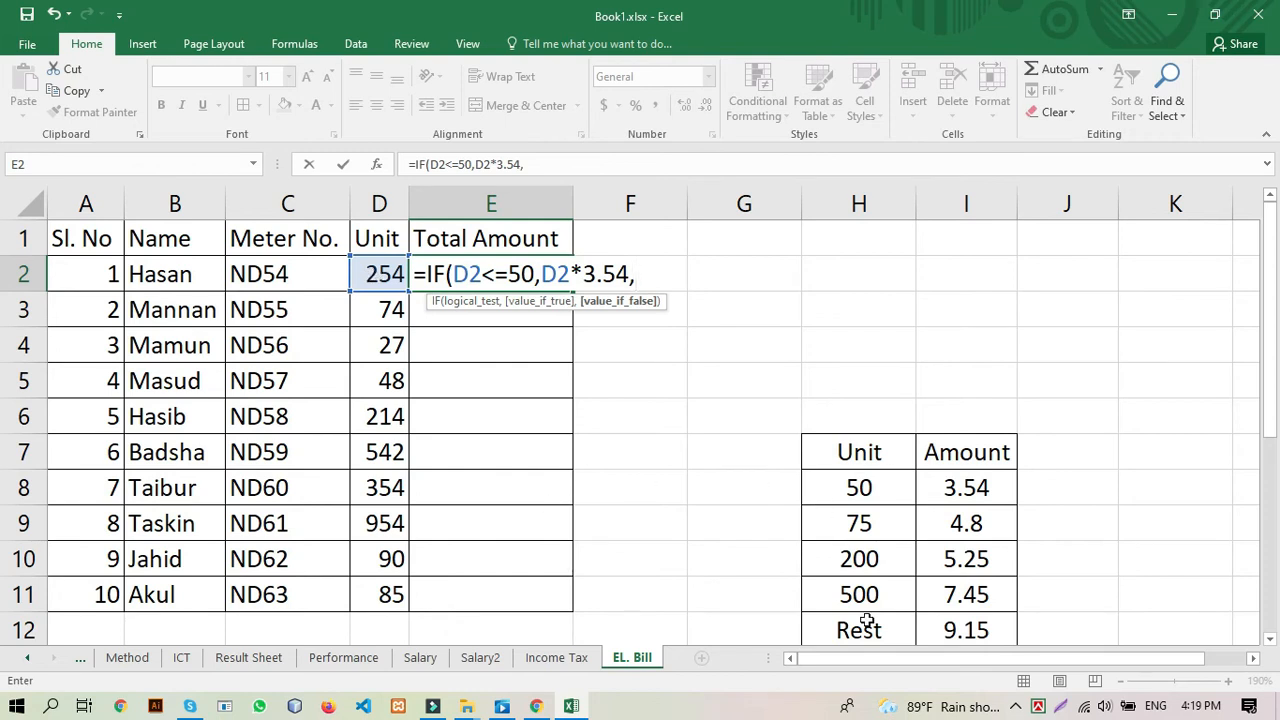
# Step: Continue the E2 formula with a nested condition for the second tier, IF(D2<=75,D2*4.80,
pyautogui.write('IF')
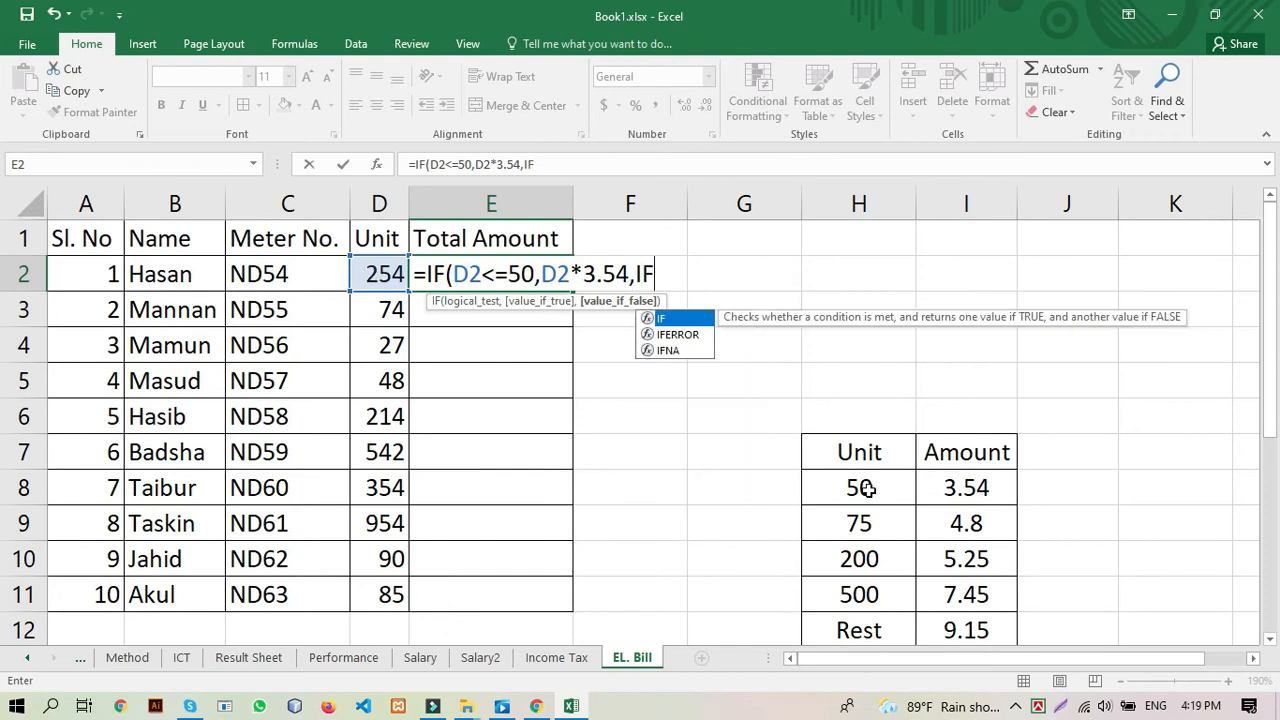
pyautogui.write('(')
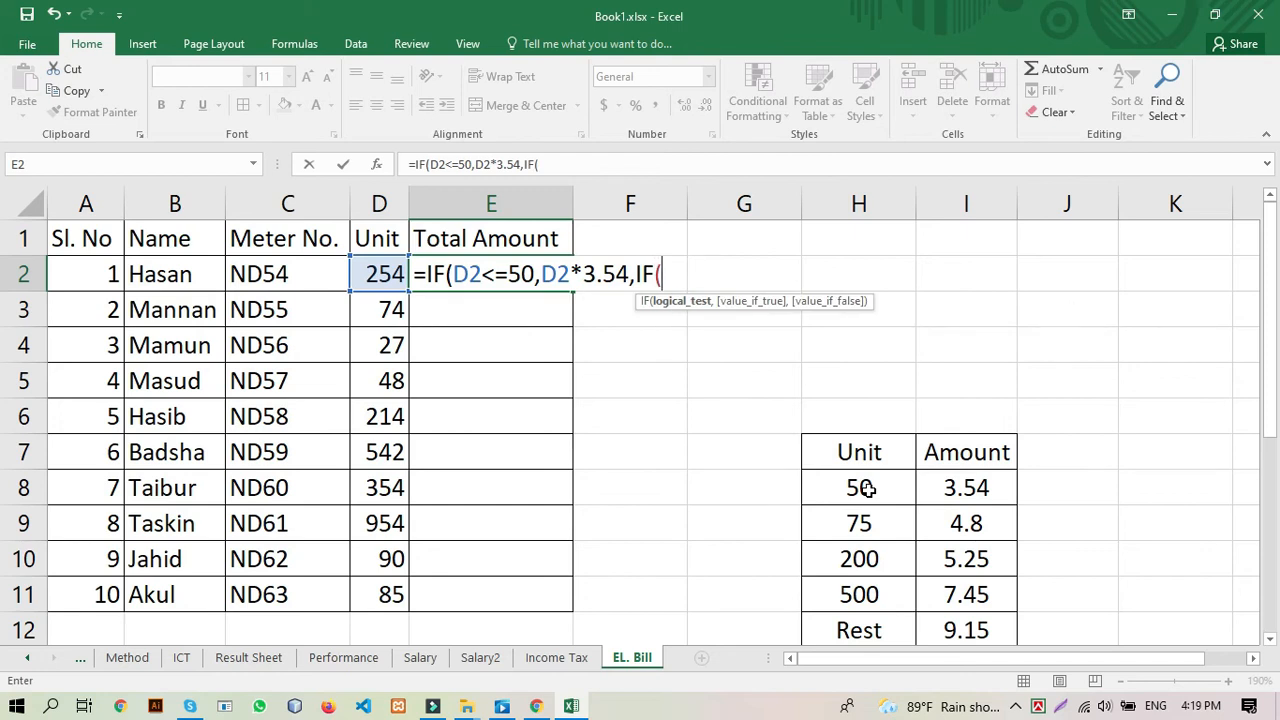
pyautogui.click(383, 274)
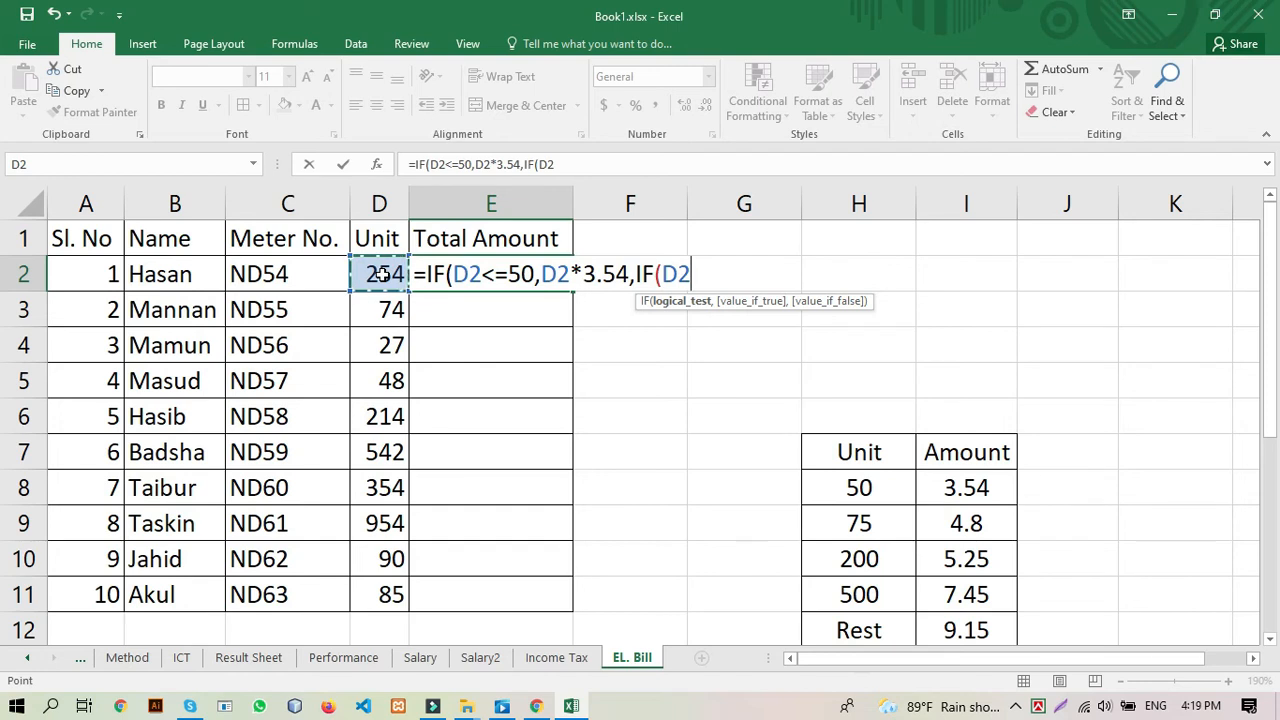
pyautogui.write('<=75')
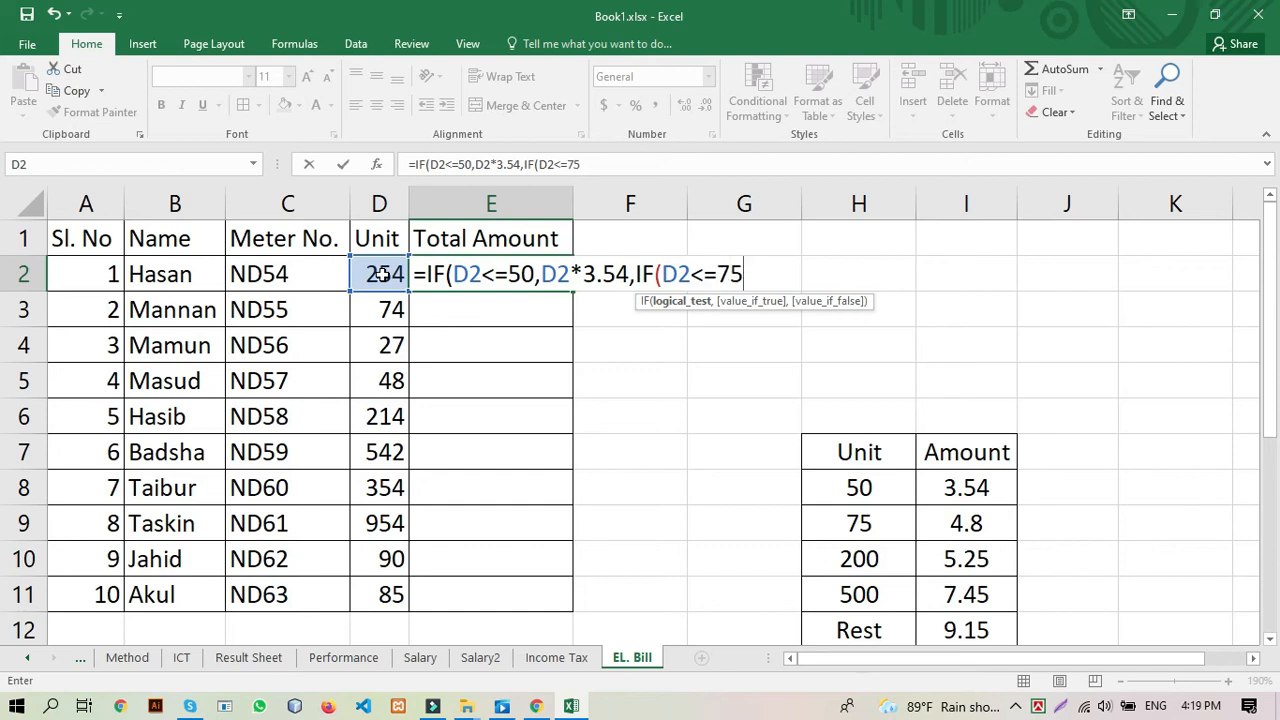
pyautogui.write(',')
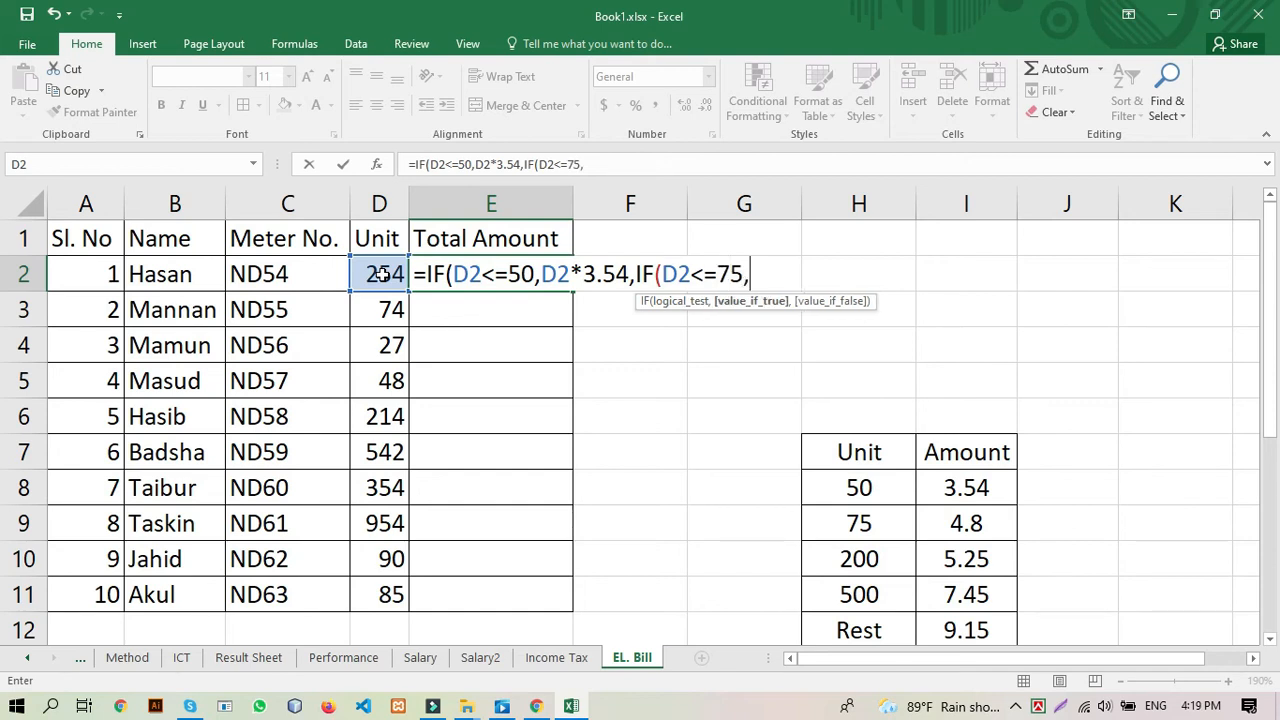
pyautogui.click(380, 274)
pyautogui.write('*')
pyautogui.write('4')
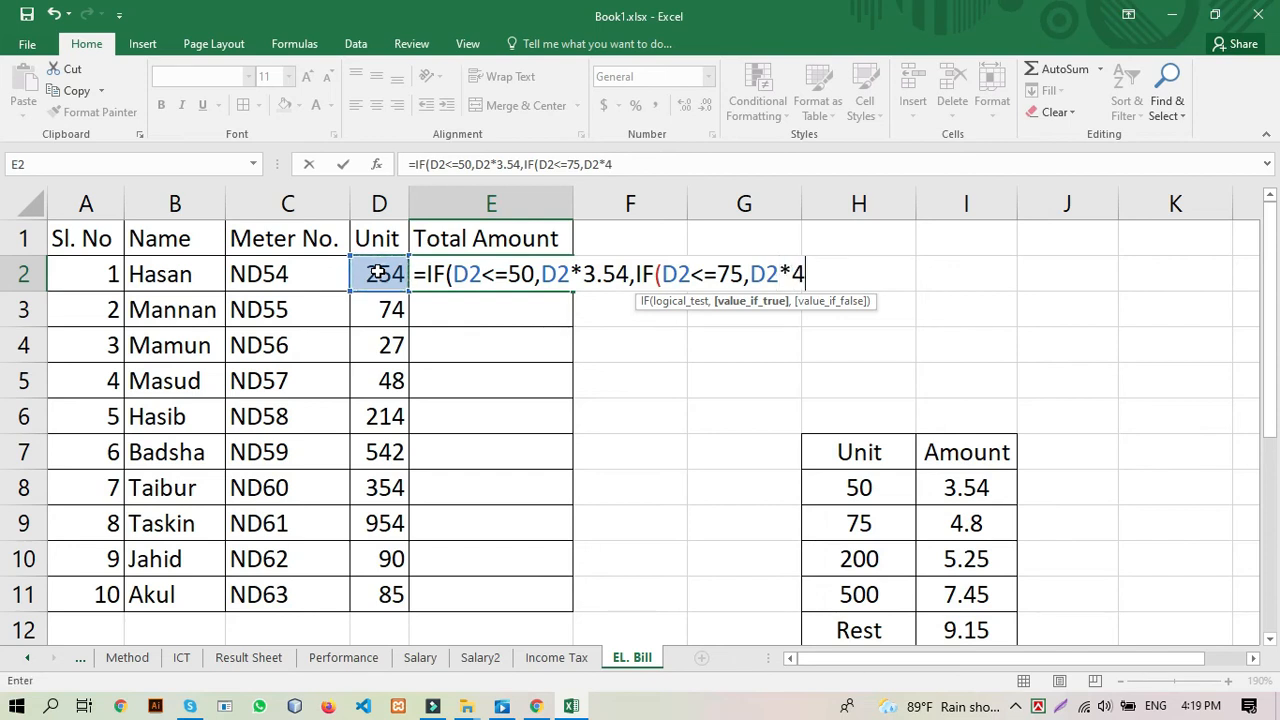
pyautogui.write('.80,')
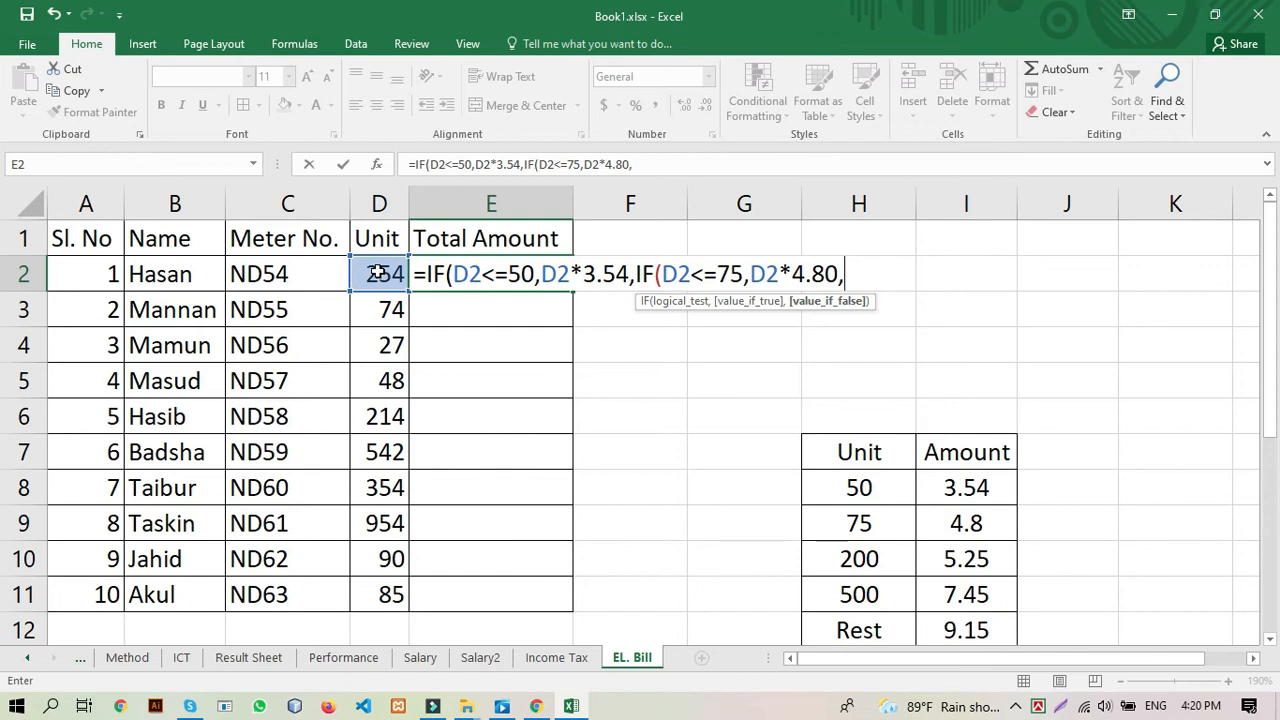
# Step: Add the third nested condition to the E2 formula, IF(D2<=200,D2*525,
pyautogui.write('IF')
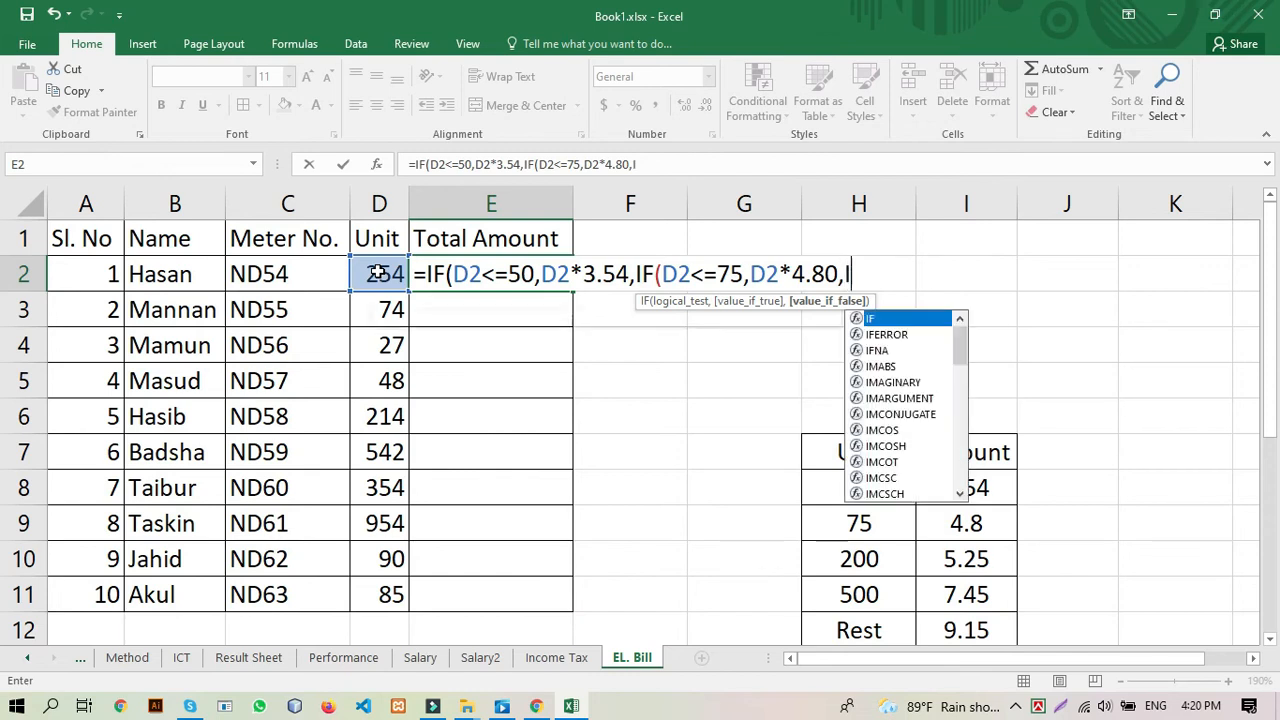
pyautogui.write('(')
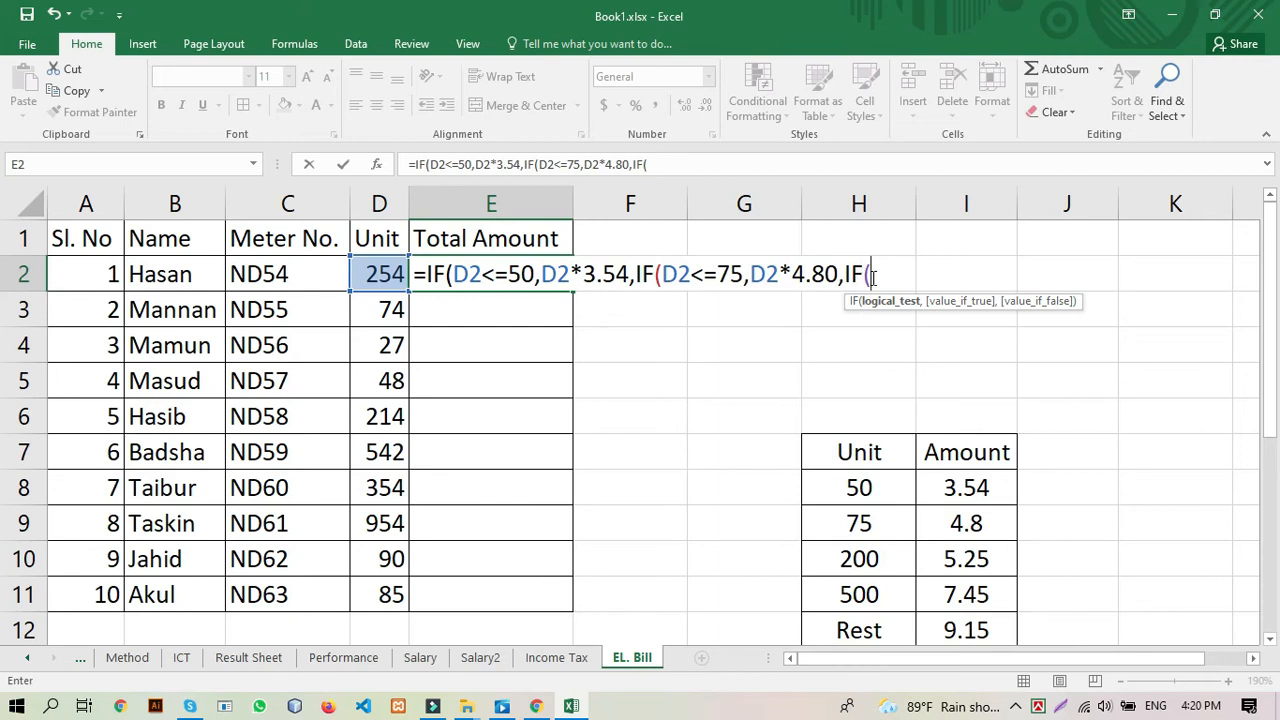
pyautogui.click(376, 274)
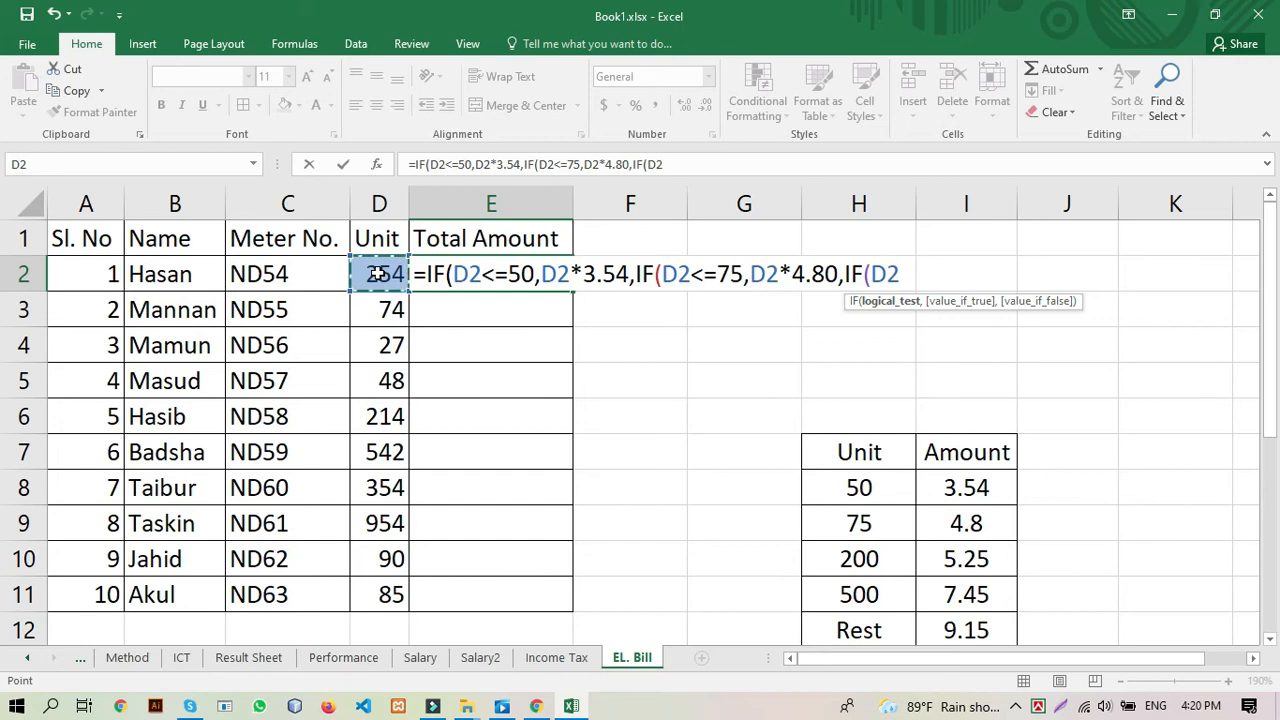
pyautogui.write('<=200,')
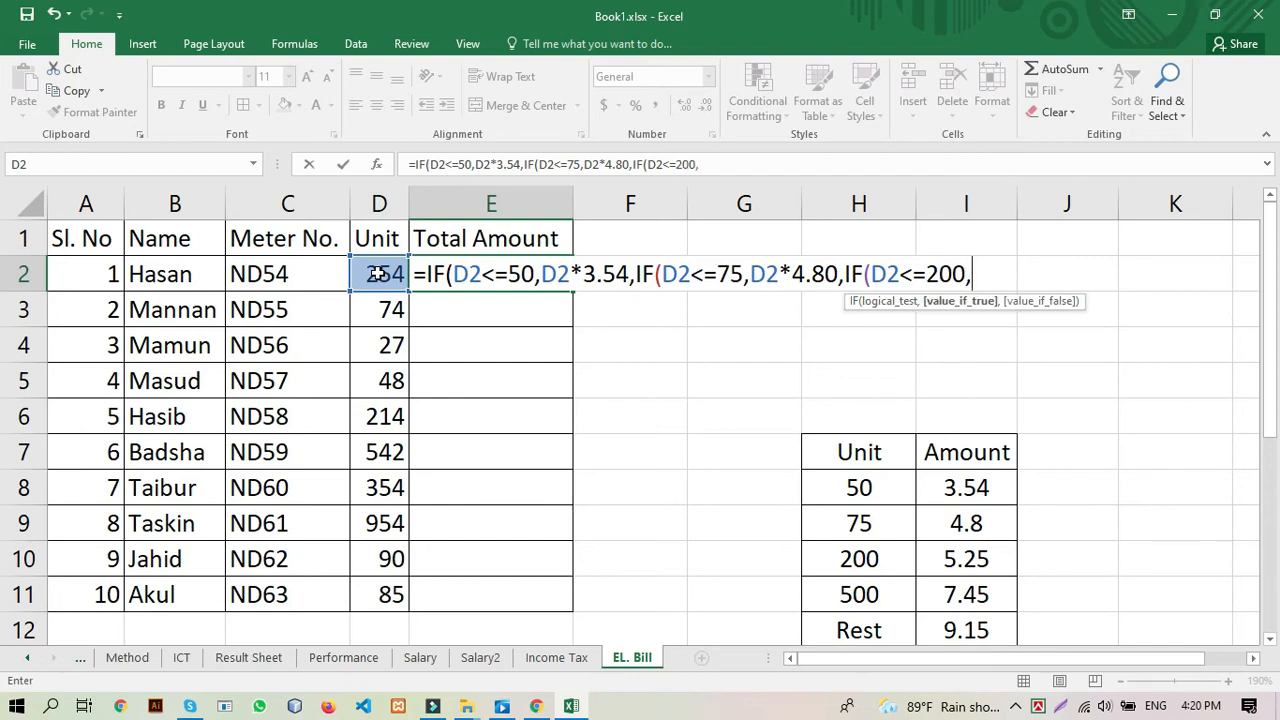
pyautogui.click(376, 278)
pyautogui.write('*5')
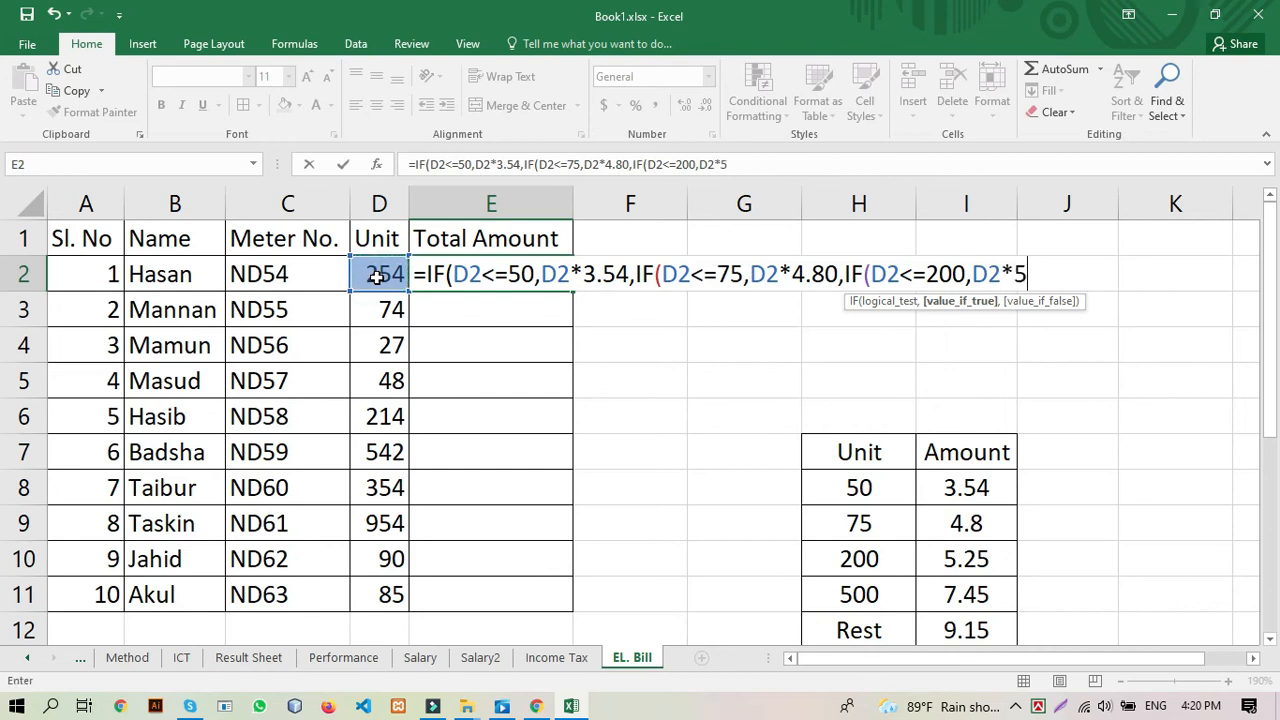
pyautogui.write('25,')
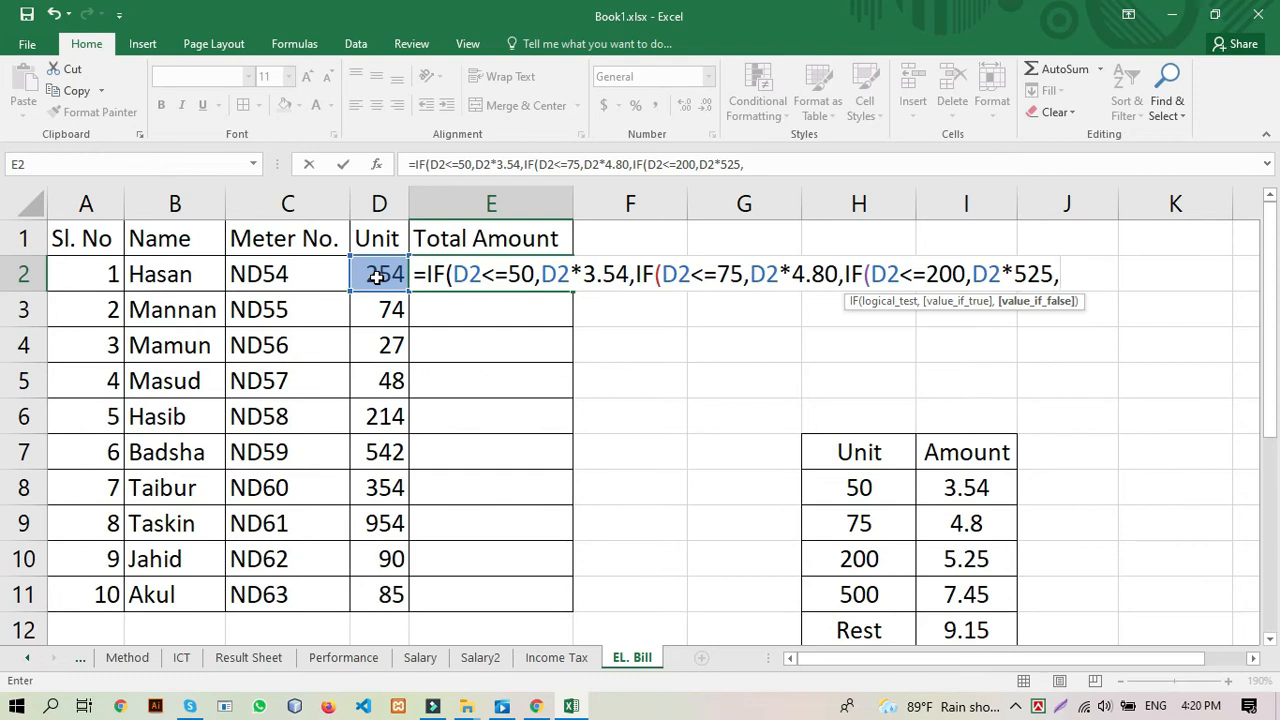
# Step: Add the fourth nested condition to the E2 formula, IF(D2<=500,
pyautogui.click(370, 279)
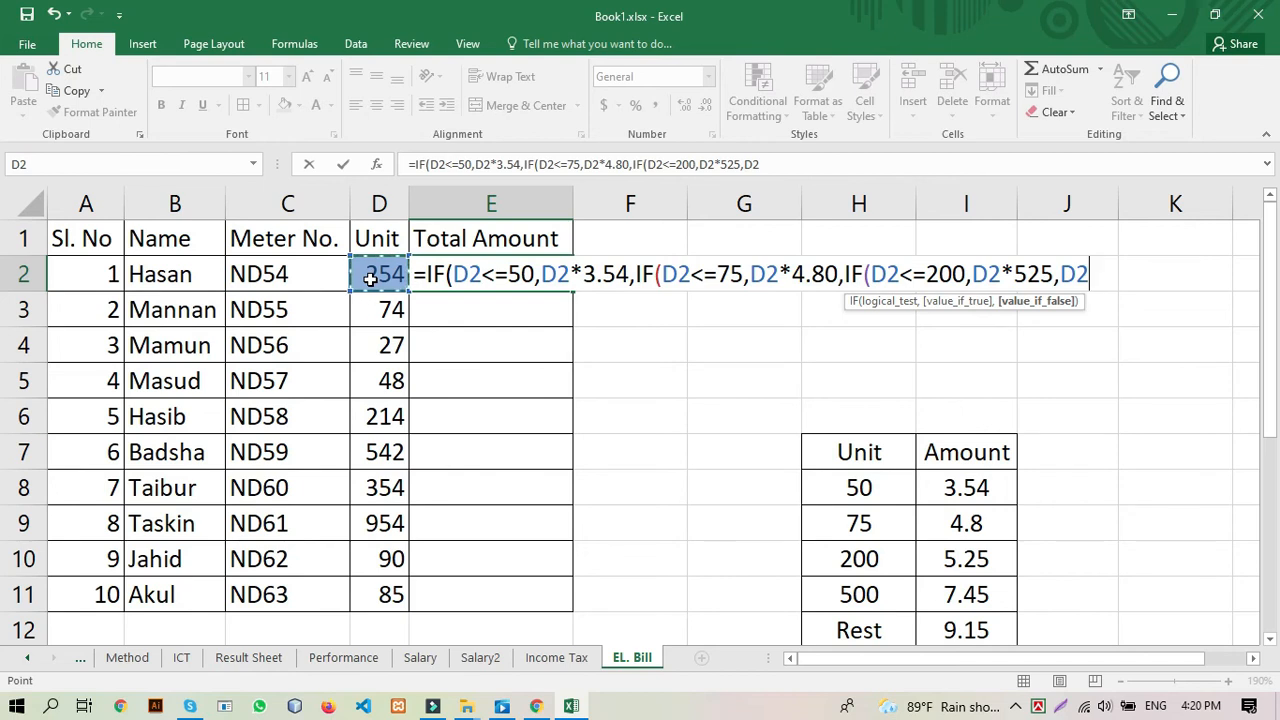
pyautogui.press('BackSpace')
pyautogui.press('BackSpace')
pyautogui.write('IF(')
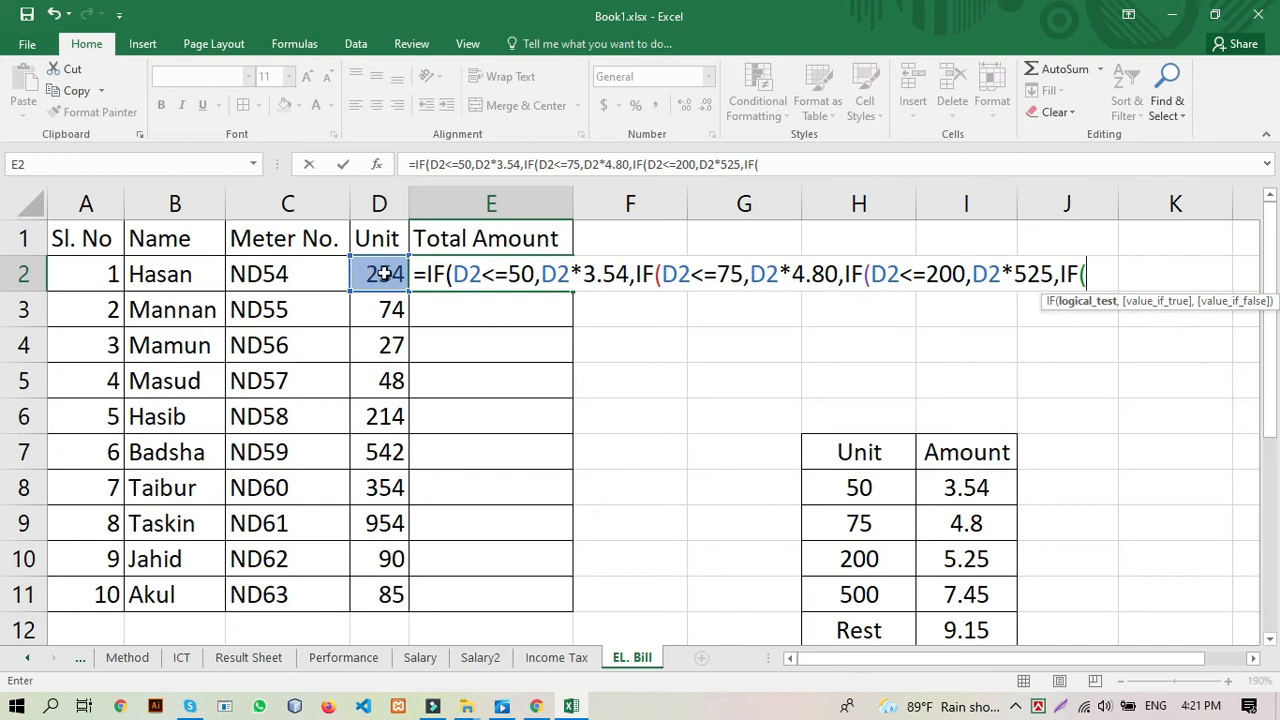
pyautogui.click(385, 274)
pyautogui.write('<=5')
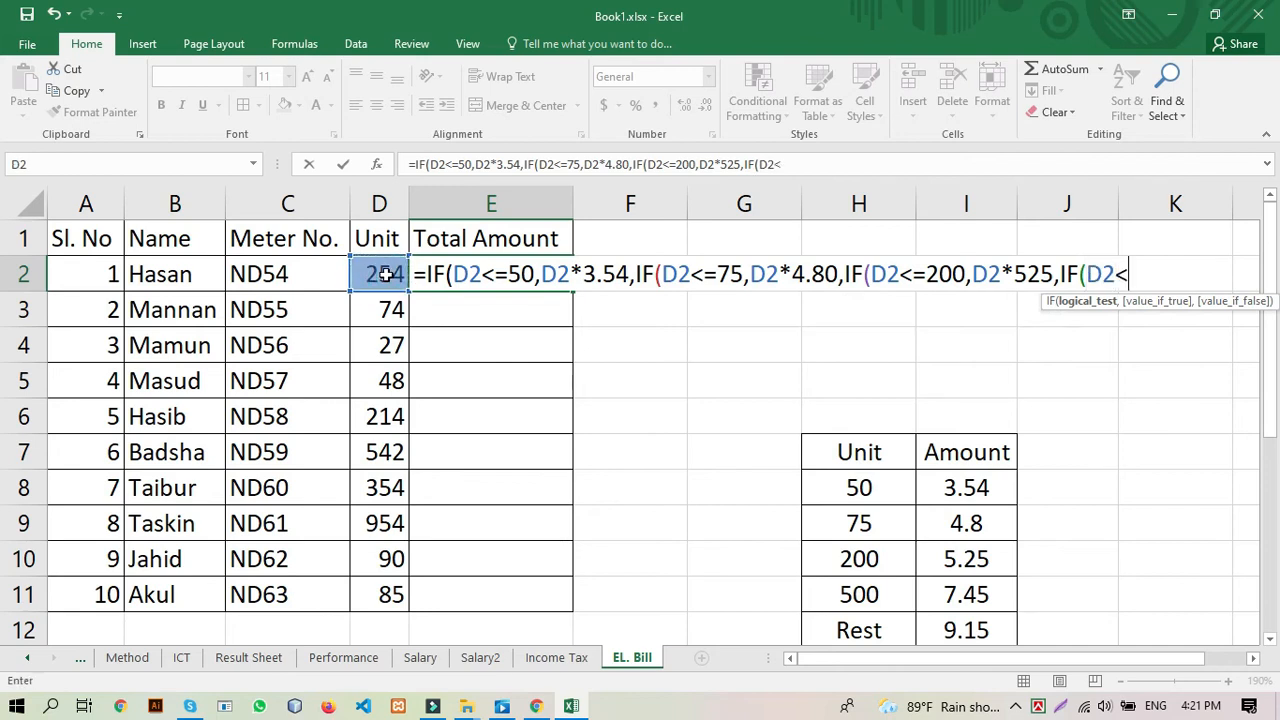
pyautogui.write('00')
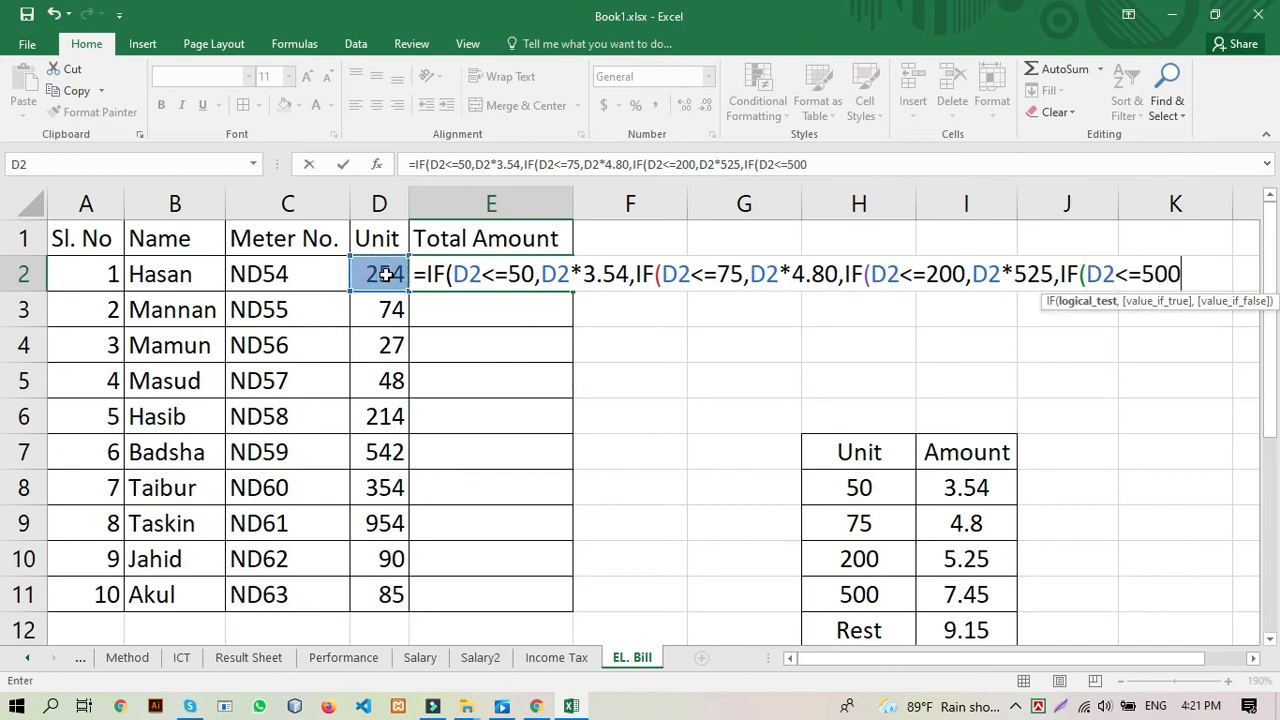
pyautogui.write(',')
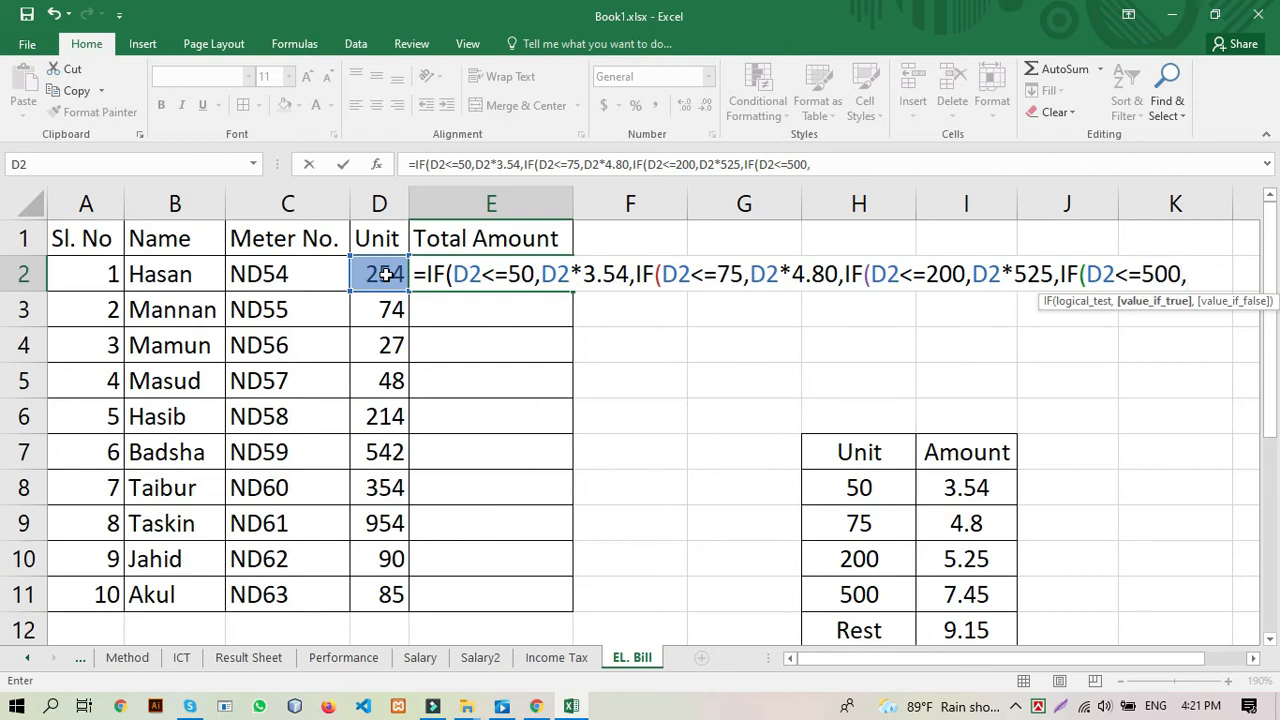
# Step: Enter D2*7.45 as the amount for the 500-unit tier in the E2 formula
pyautogui.click(385, 274)
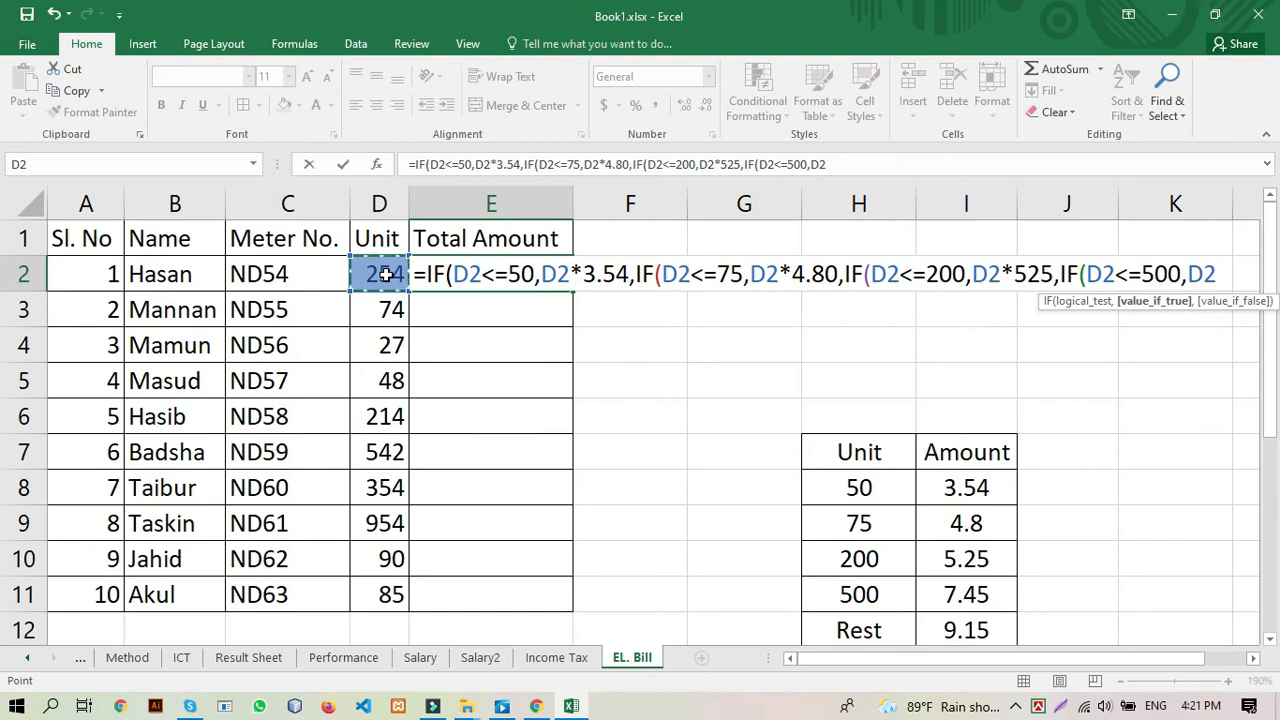
pyautogui.press('F8')
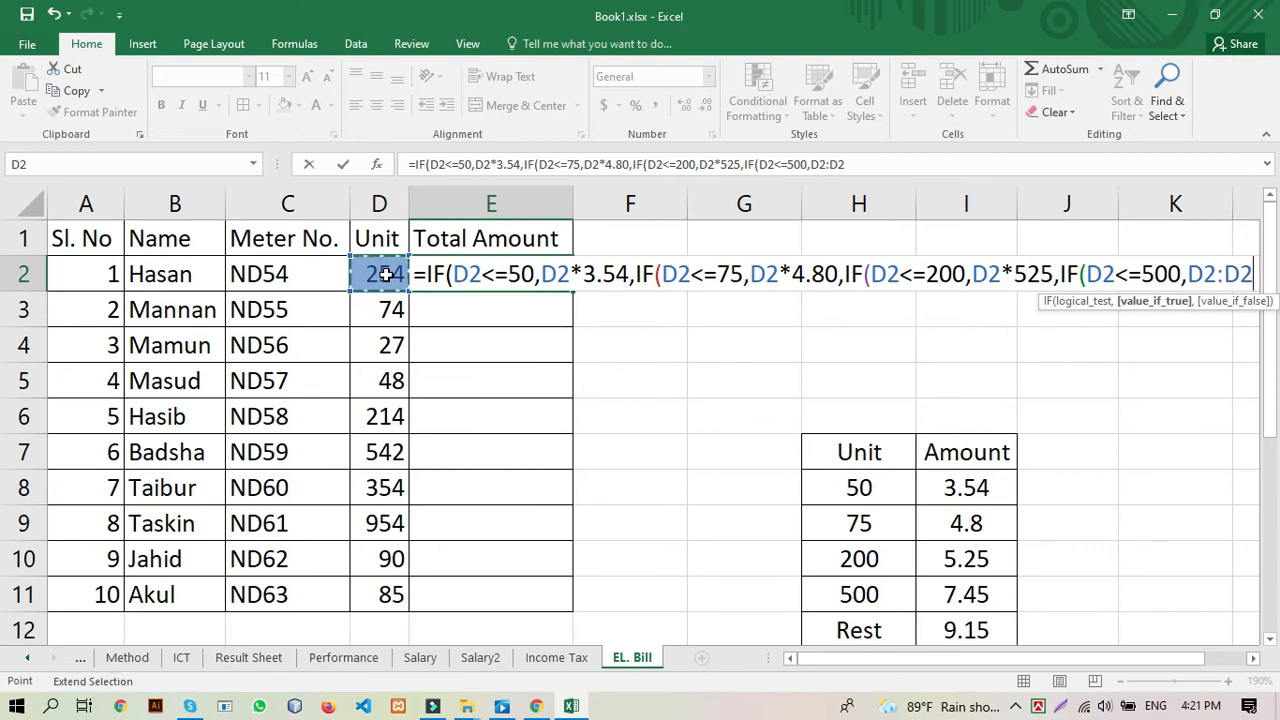
pyautogui.press('BackSpace')
pyautogui.press('BackSpace')
pyautogui.press('BackSpace')
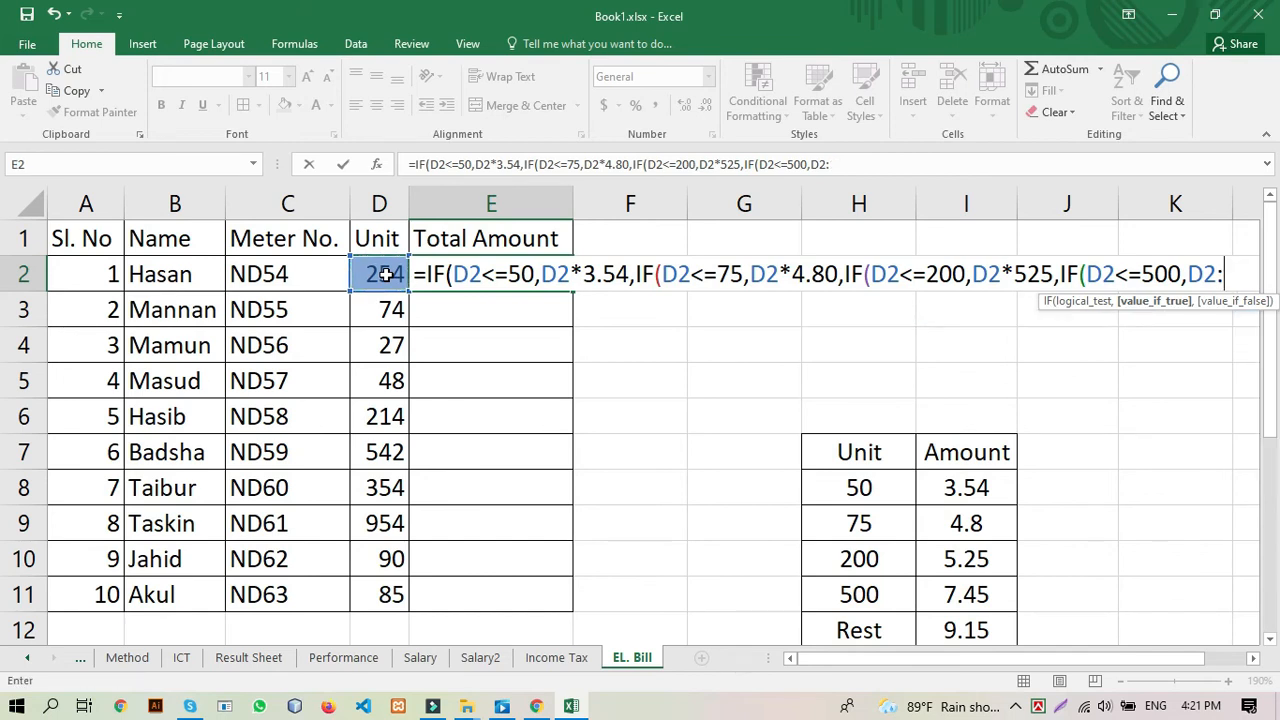
pyautogui.write('*7.45')
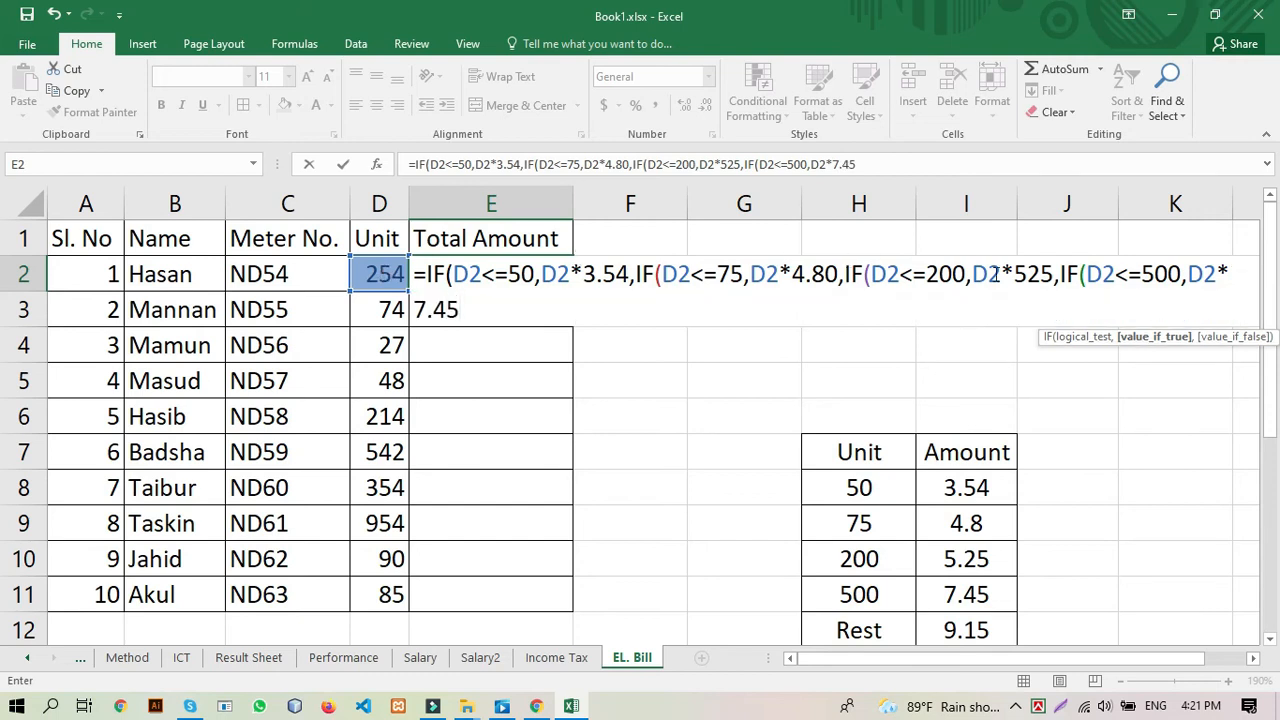
# Step: Correct the 200-unit tier's rate to 5.25 and complete the E2 formula with ,D2*9.15)))) for the remaining units
pyautogui.click(1027, 275)
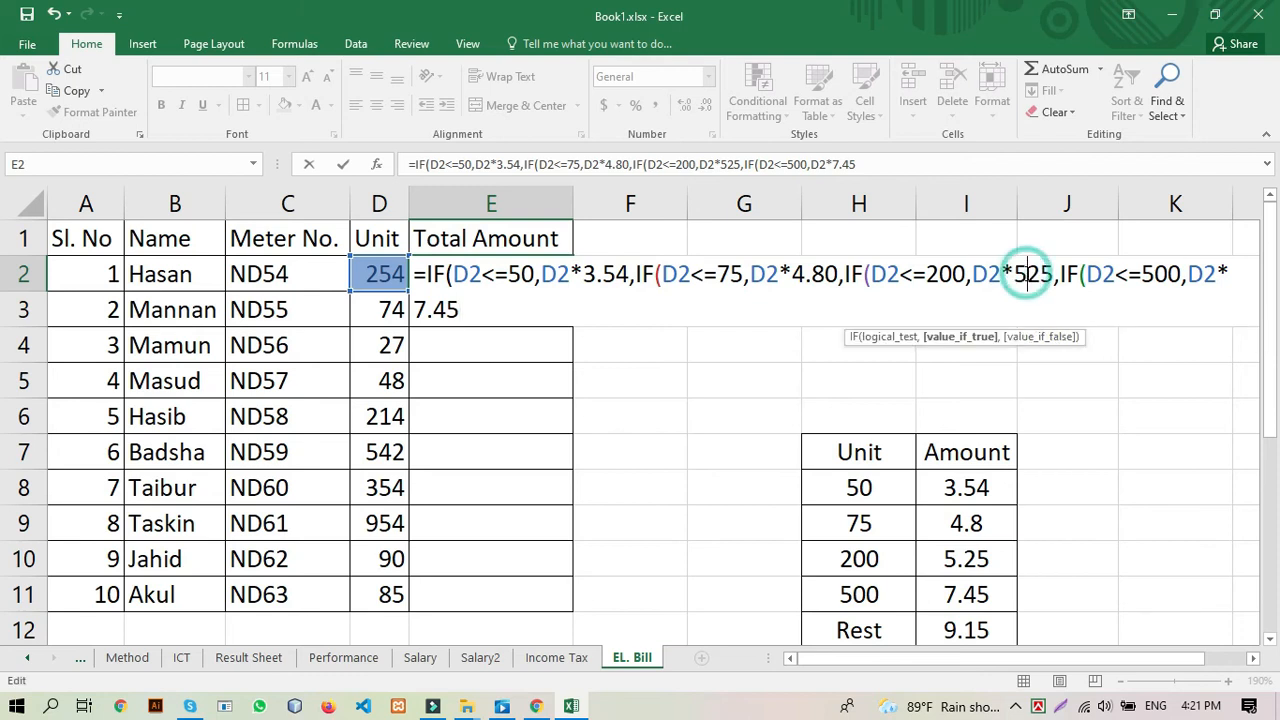
pyautogui.write('.')
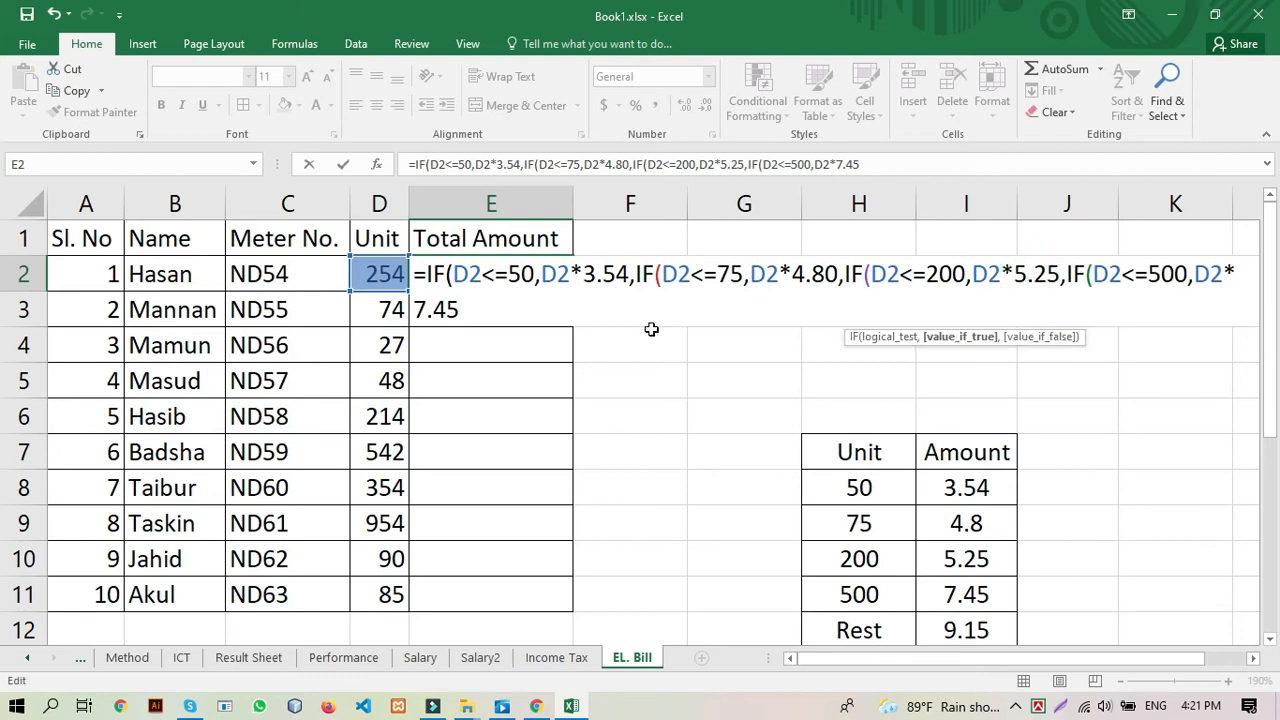
pyautogui.click(520, 310)
pyautogui.write(',')
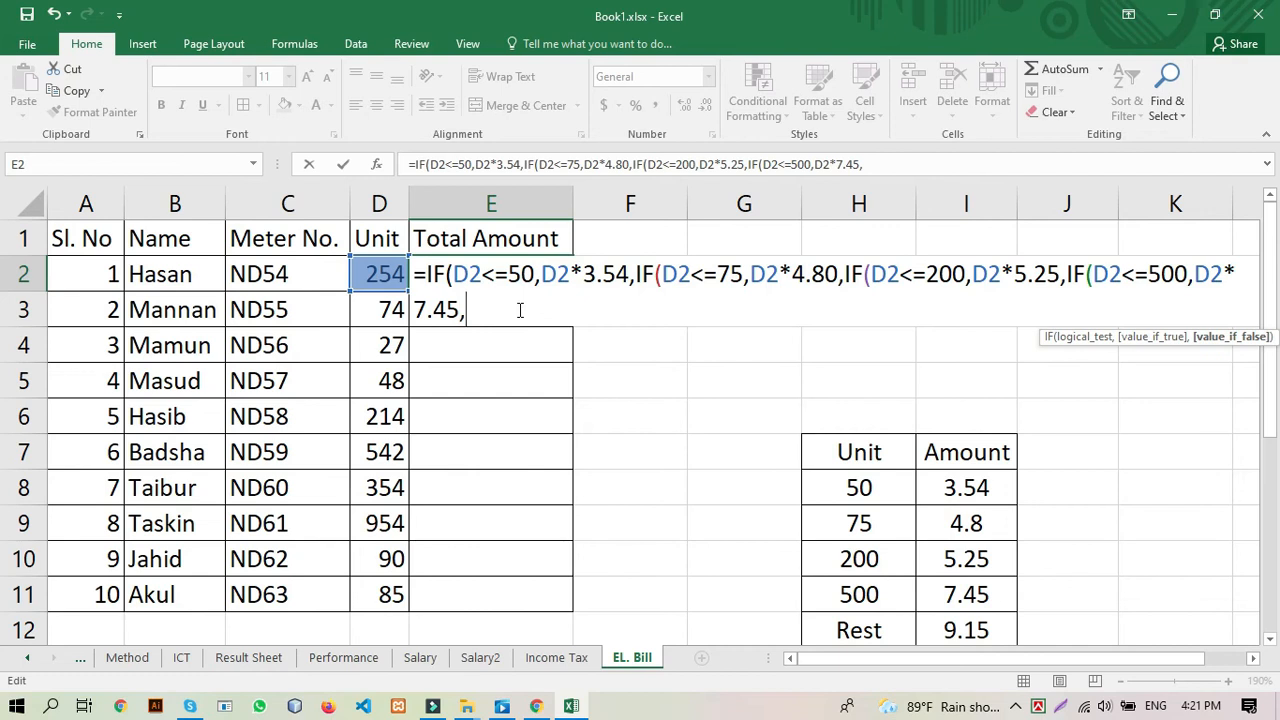
pyautogui.click(390, 270)
pyautogui.write('*')
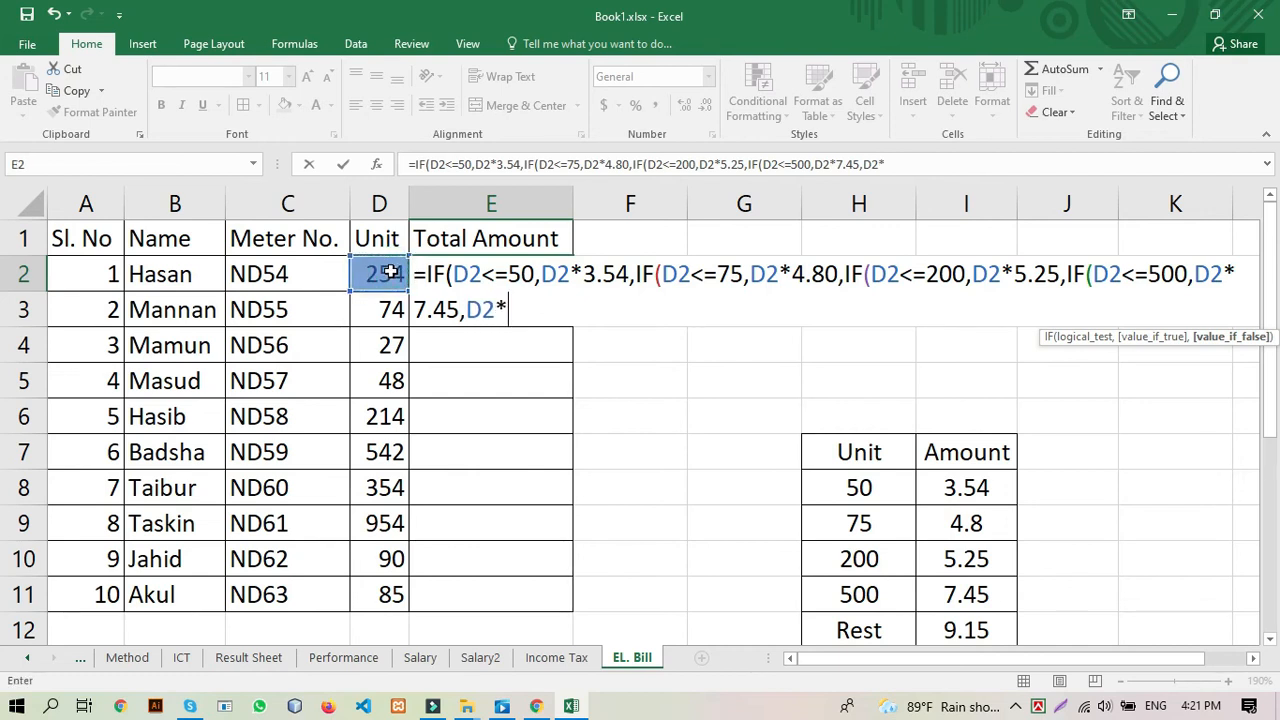
pyautogui.write('9.15)')
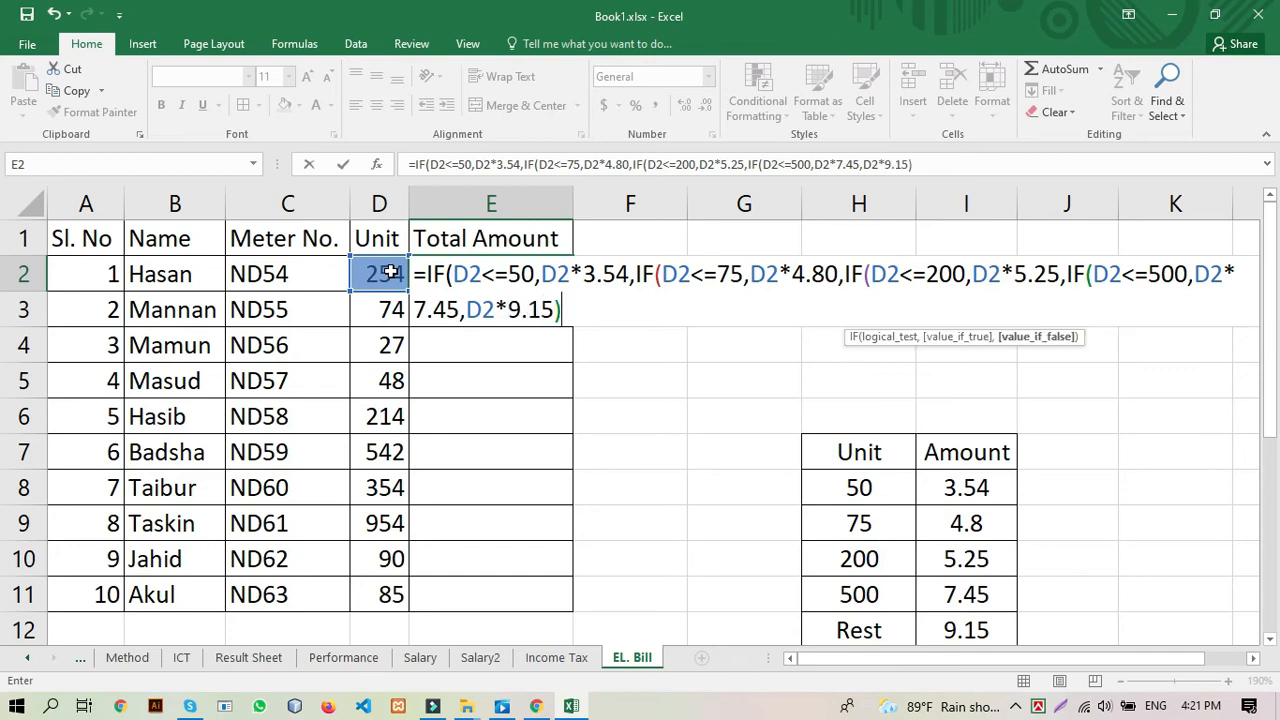
pyautogui.write(')))')
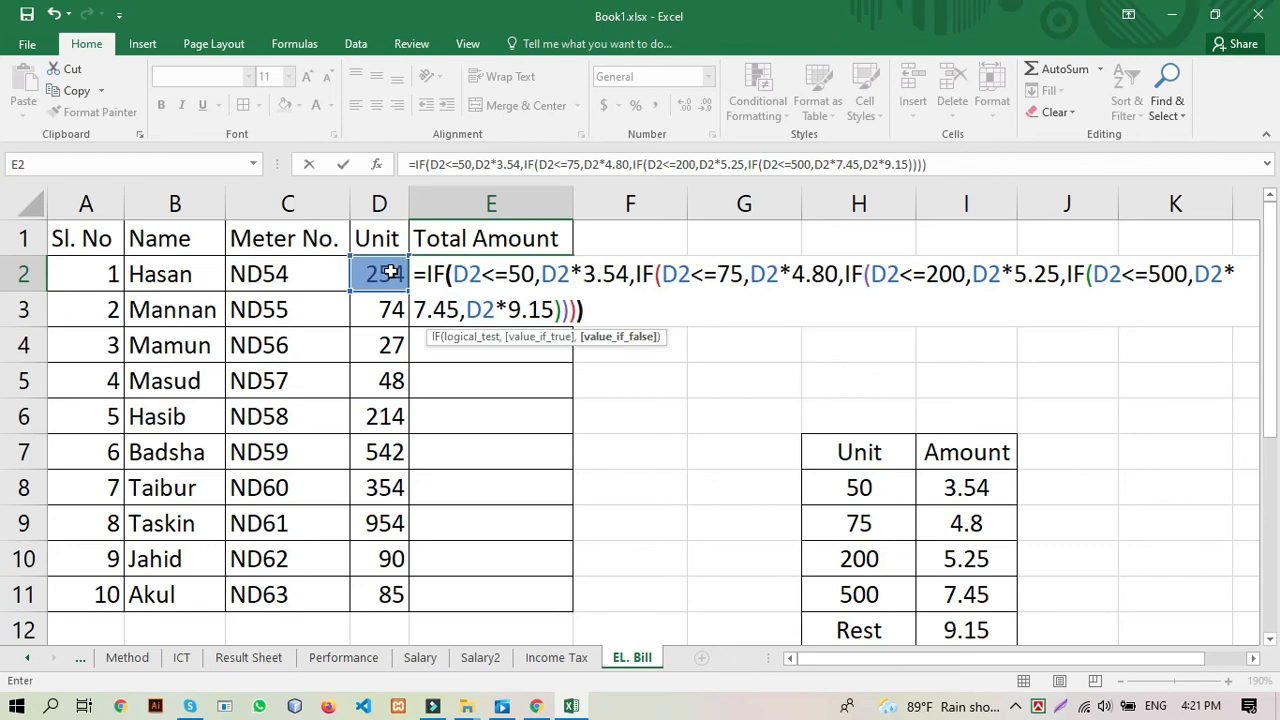
pyautogui.write(')')
# Step: Review each condition and its matching rate in the nested IF formula in E2 against the unit rate table
pyautogui.click(600, 300)
pyautogui.moveTo(454, 272); pyautogui.dragTo(537, 274)
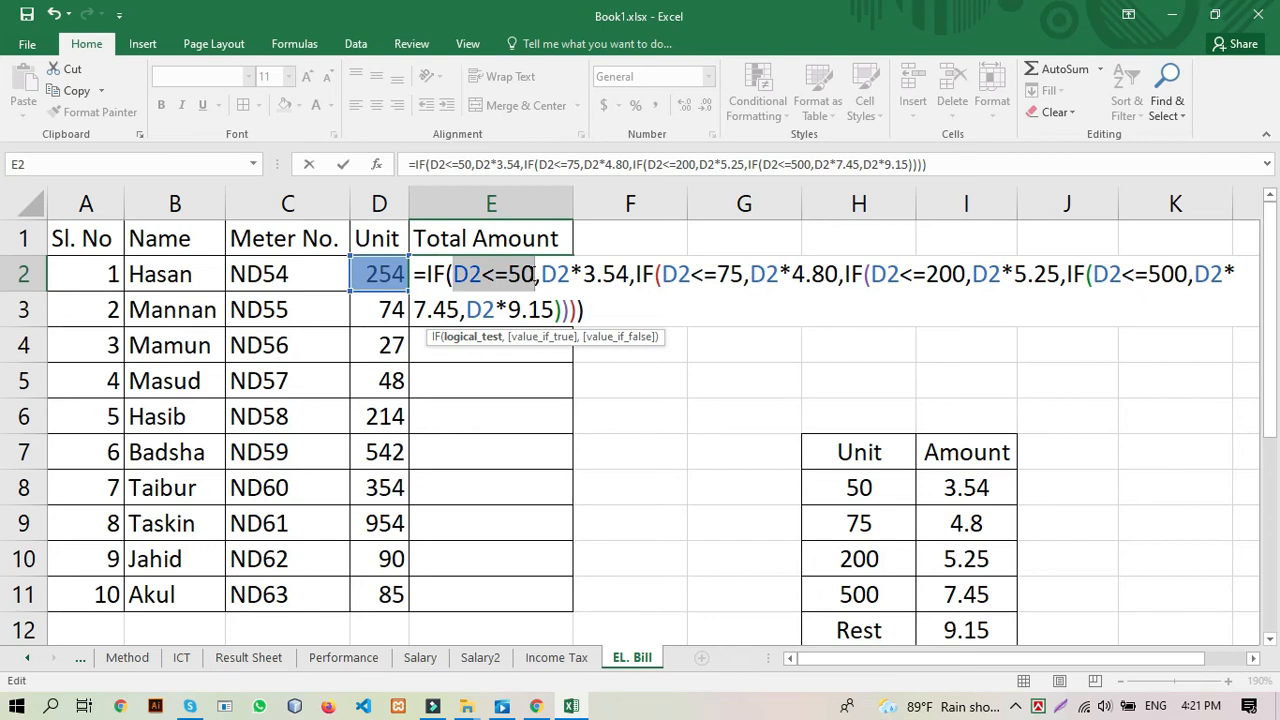
pyautogui.doubleClick(607, 274)
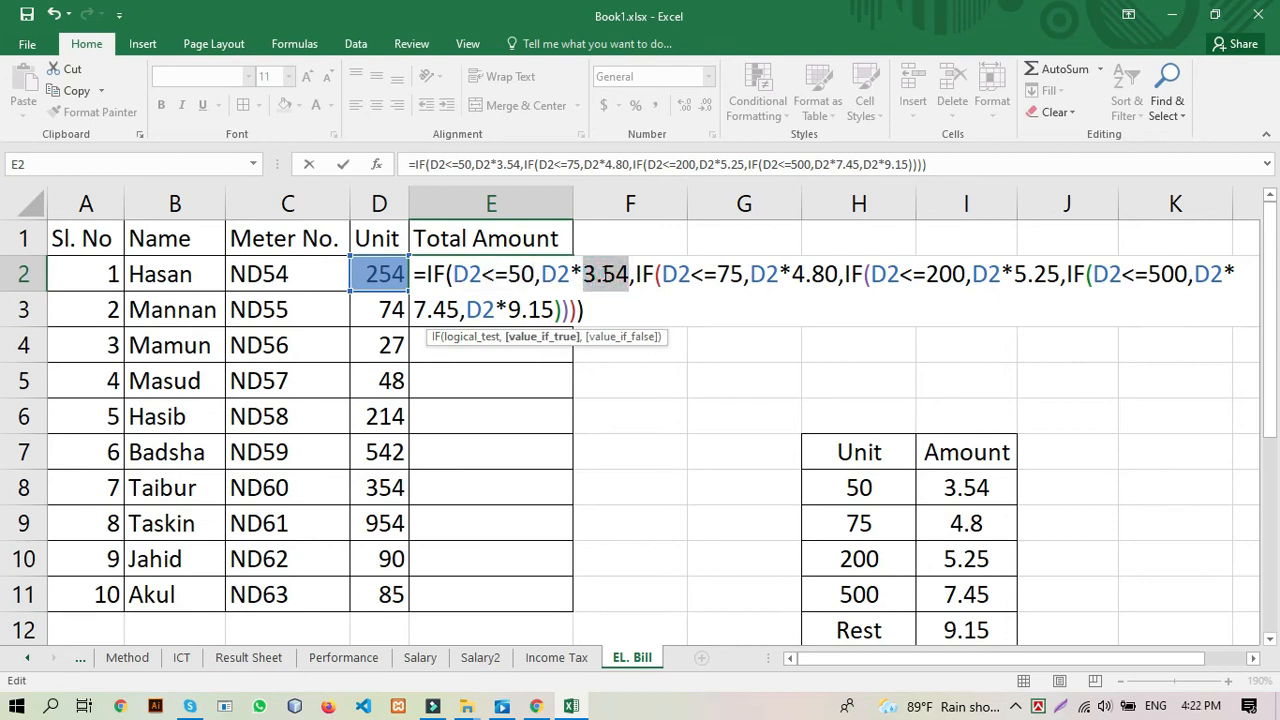
pyautogui.click(666, 275)
pyautogui.moveTo(666, 275); pyautogui.dragTo(746, 274)
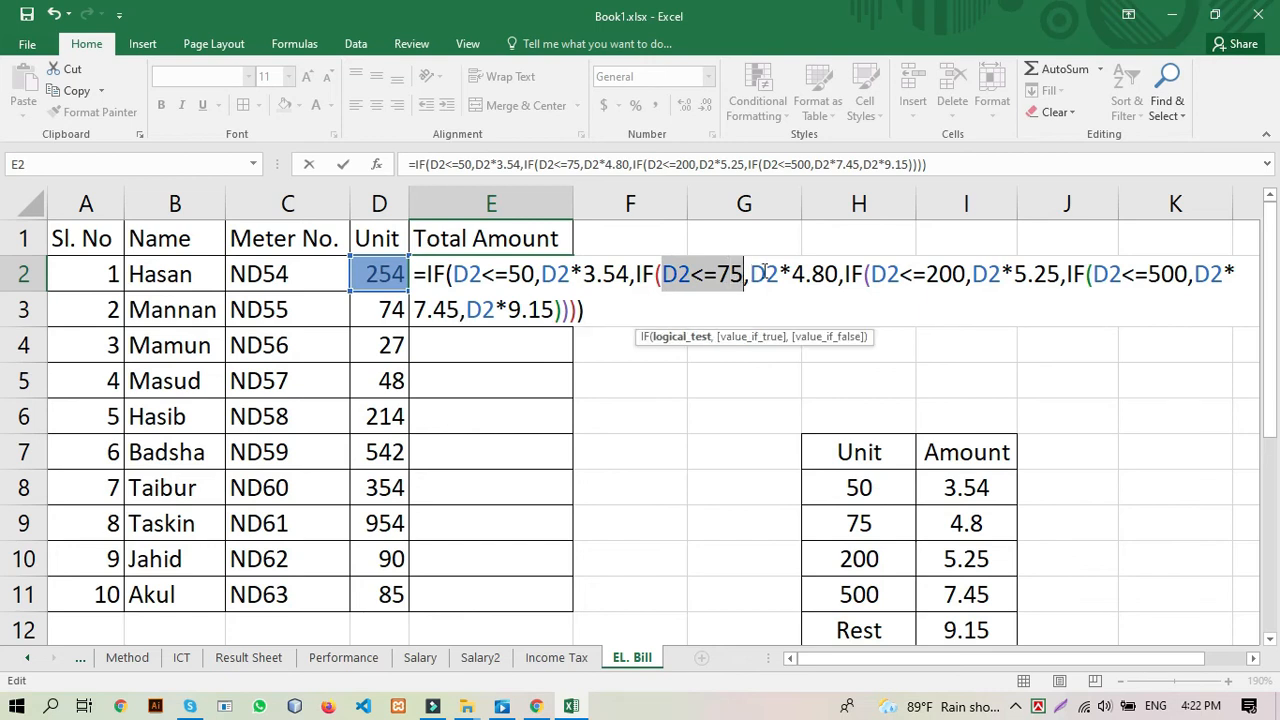
pyautogui.doubleClick(812, 274)
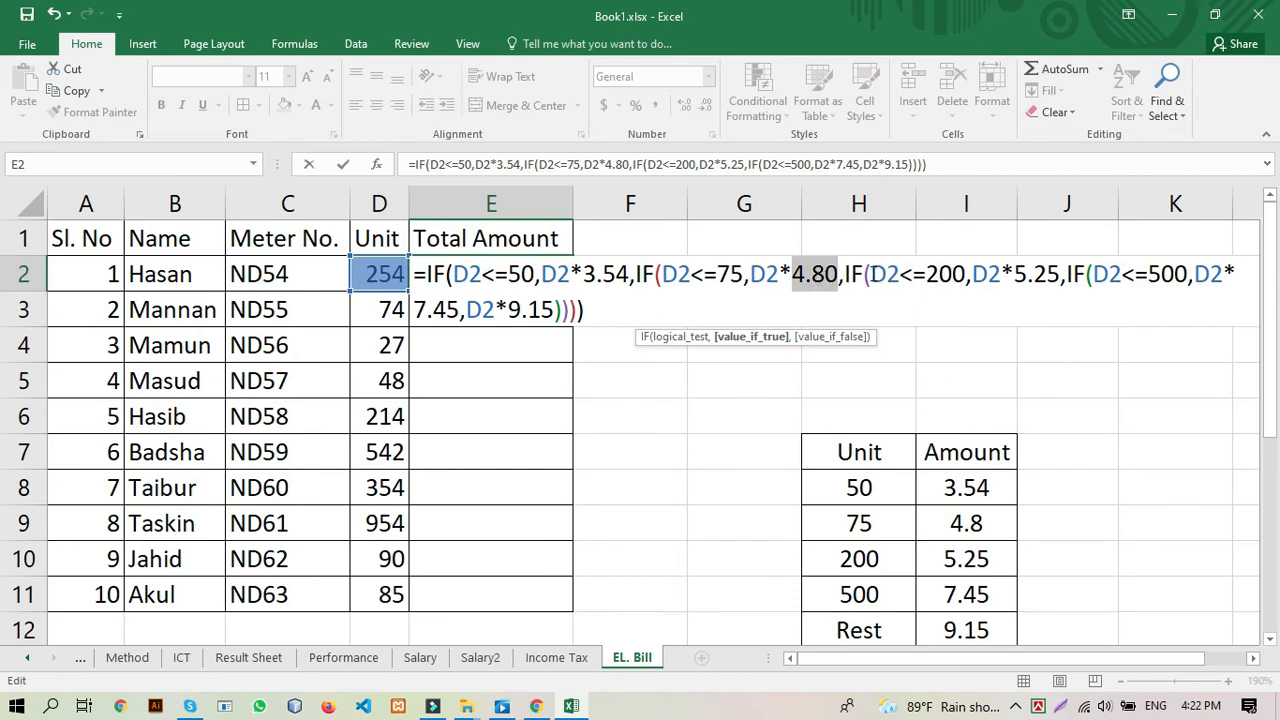
pyautogui.moveTo(870, 274); pyautogui.dragTo(1058, 274)
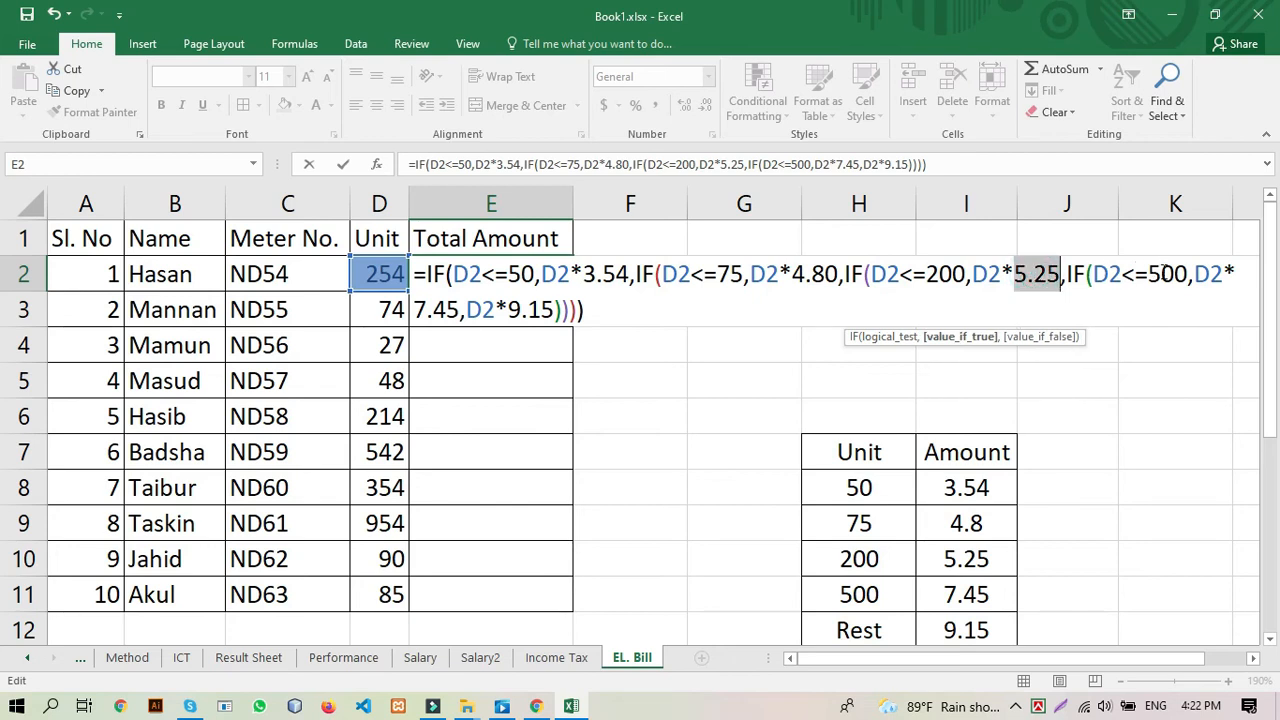
pyautogui.doubleClick(1165, 274)
pyautogui.click(1108, 274)
pyautogui.moveTo(1095, 274); pyautogui.dragTo(1187, 274)
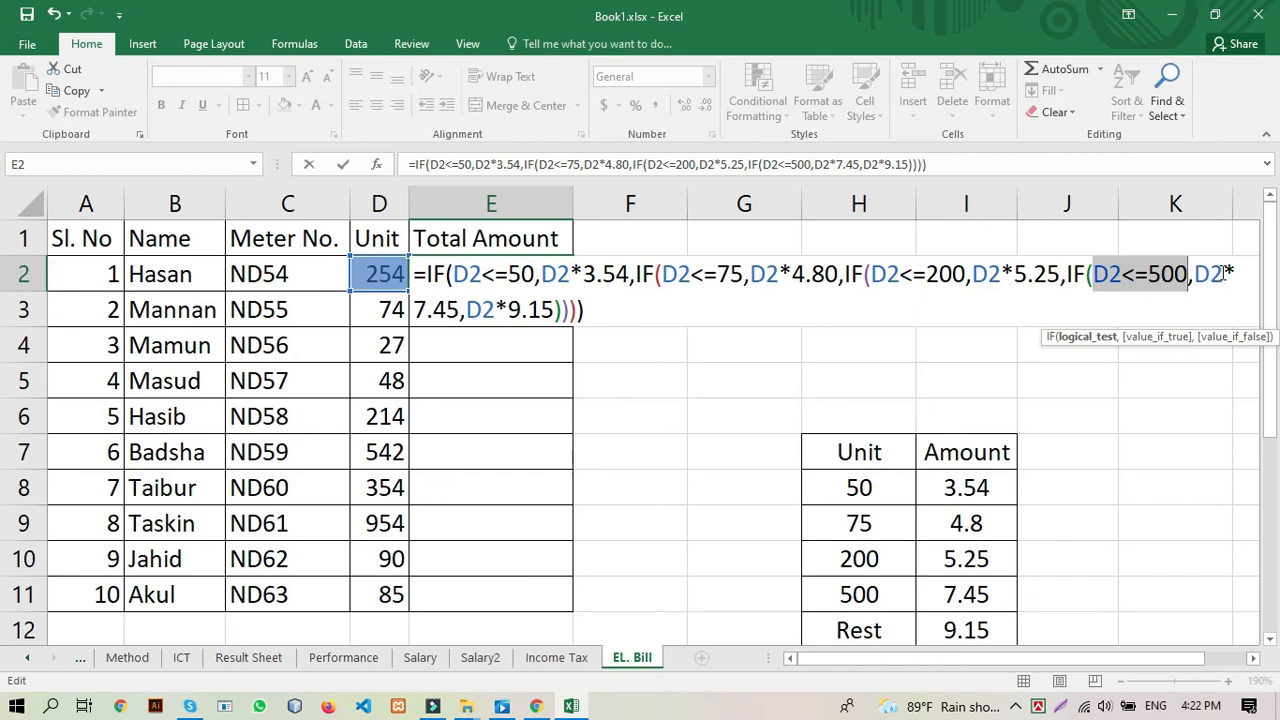
pyautogui.doubleClick(438, 311)
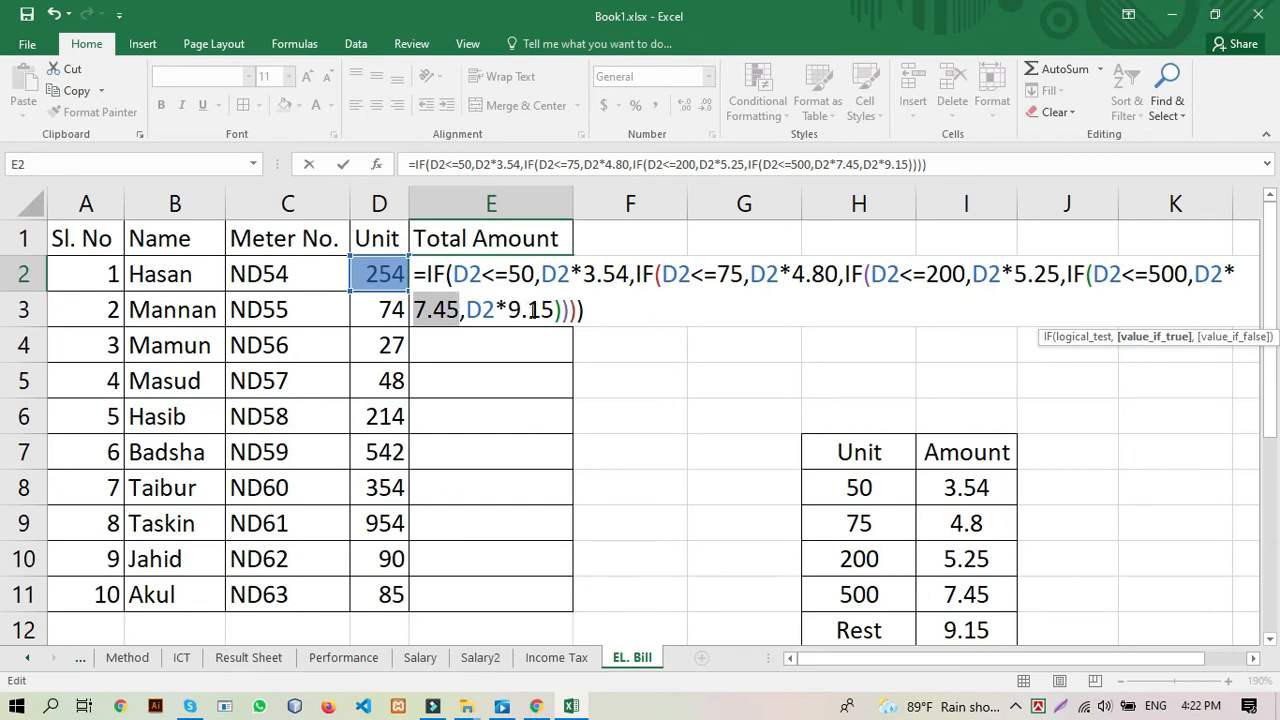
pyautogui.doubleClick(533, 311)
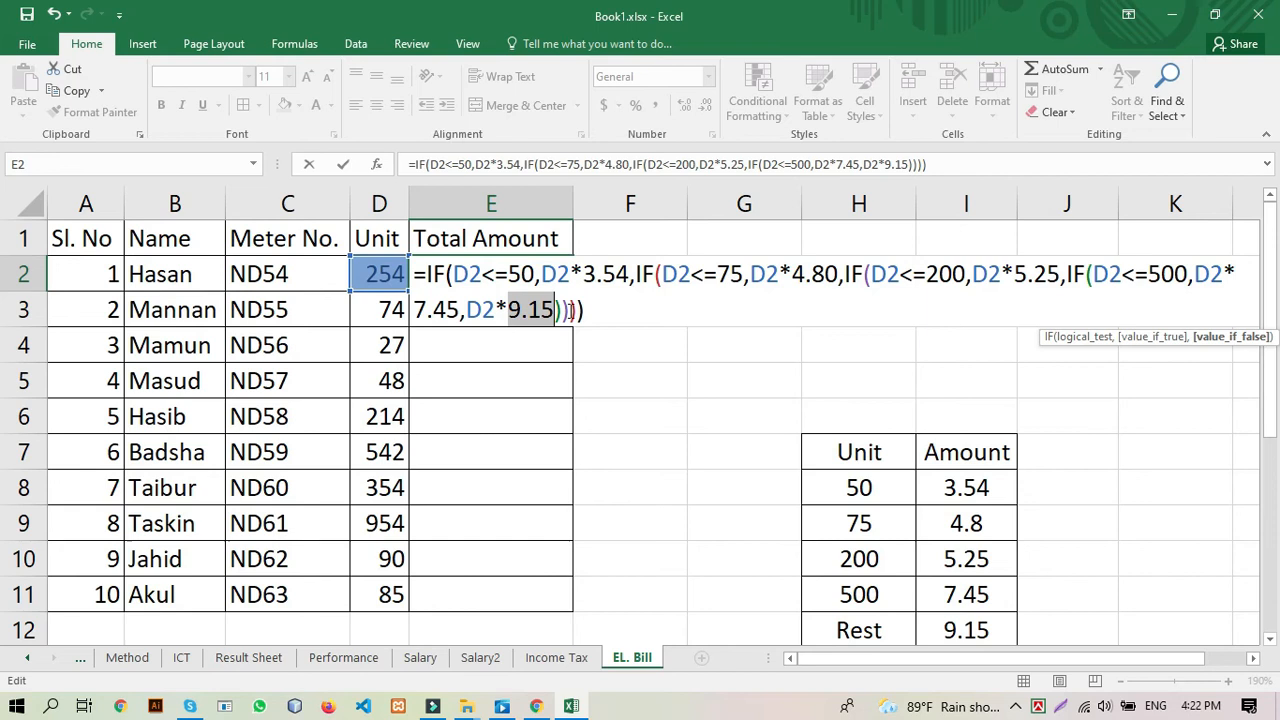
# Step: Commit the nested IF formula in E2 and fill it down the Total Amount column through E11
pyautogui.click(595, 308)
pyautogui.press('Return')
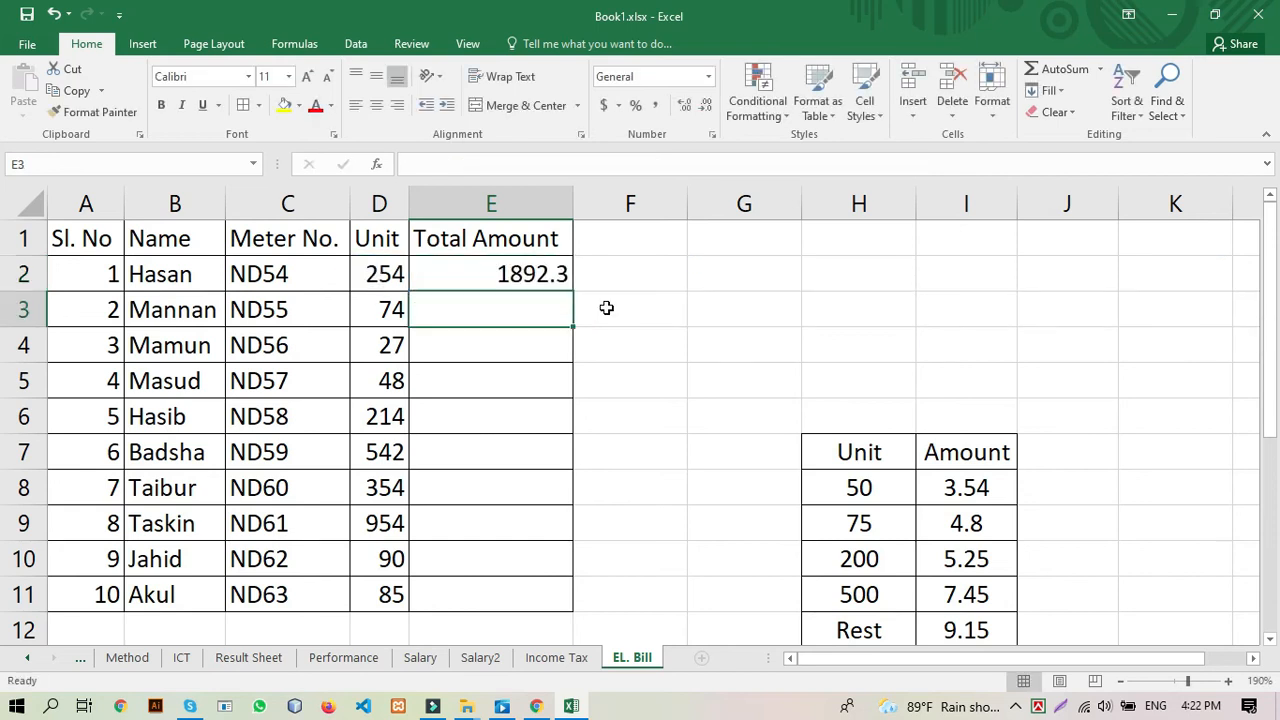
pyautogui.click(520, 270)
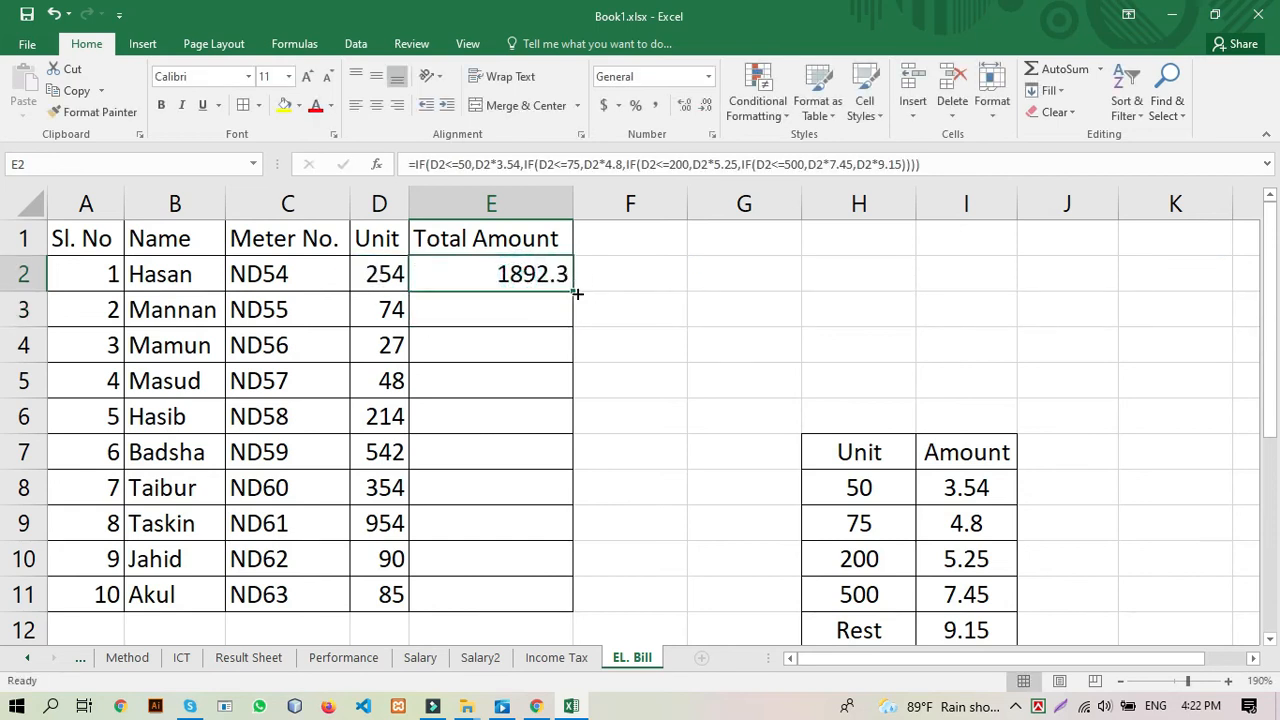
pyautogui.doubleClick(572, 291)
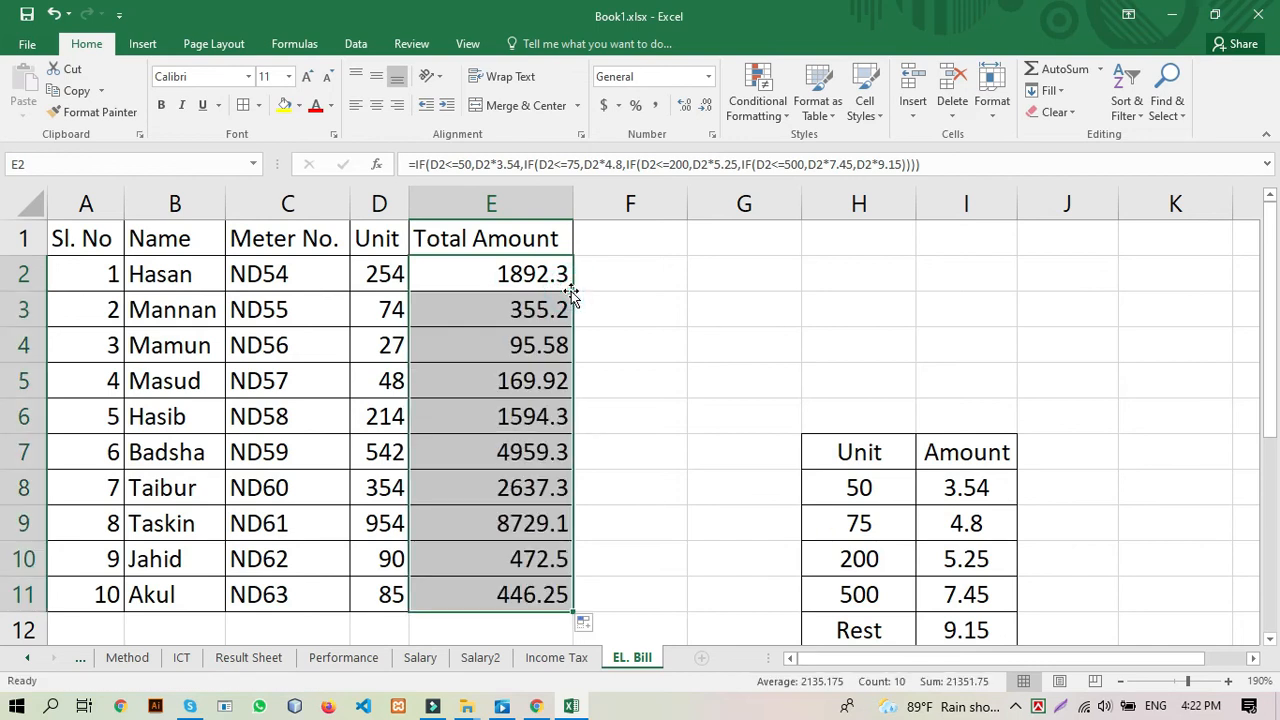
pyautogui.click(598, 323)
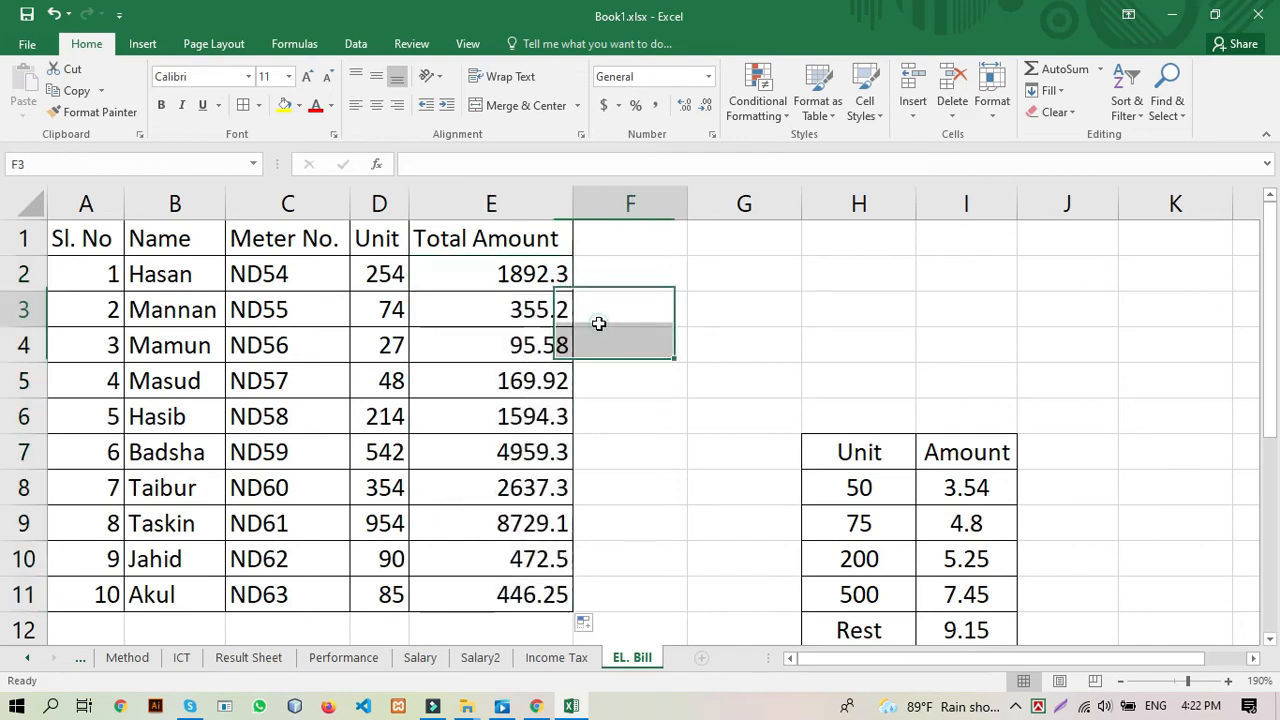
# Step: Insert a blank column before the Meter No. column
pyautogui.click(318, 205)
pyautogui.rightClick(318, 205)
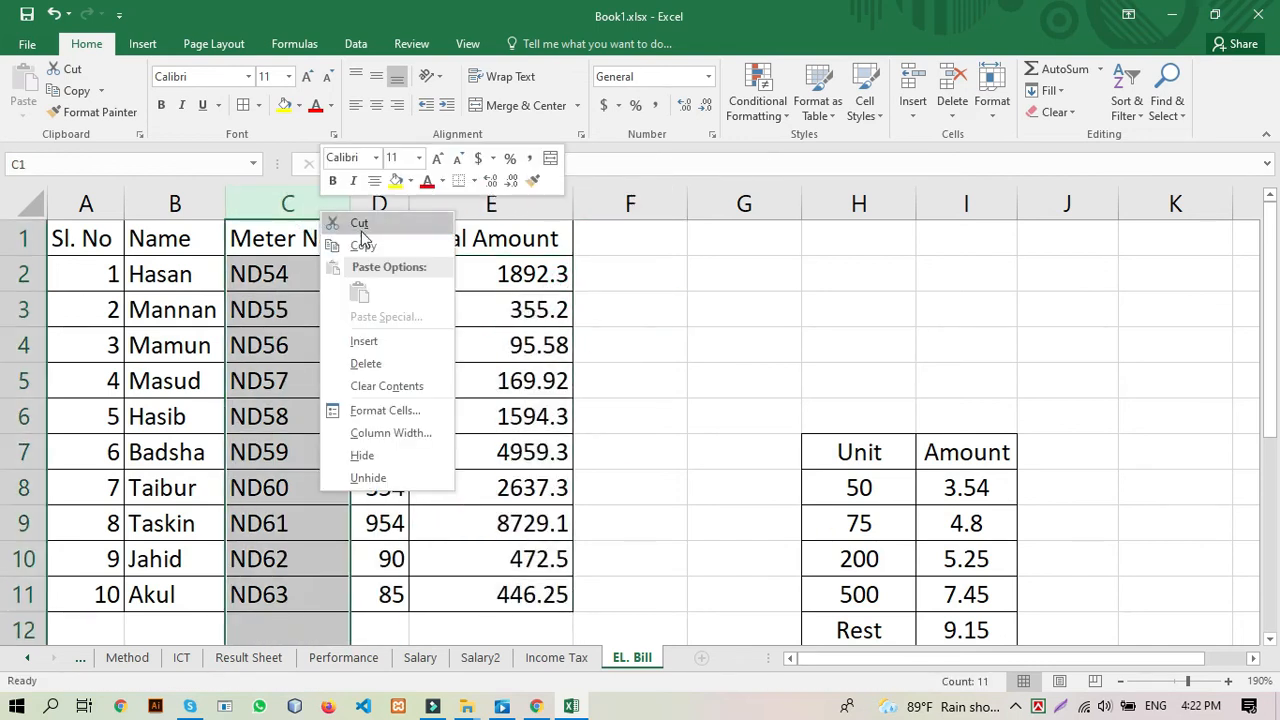
pyautogui.click(364, 341)
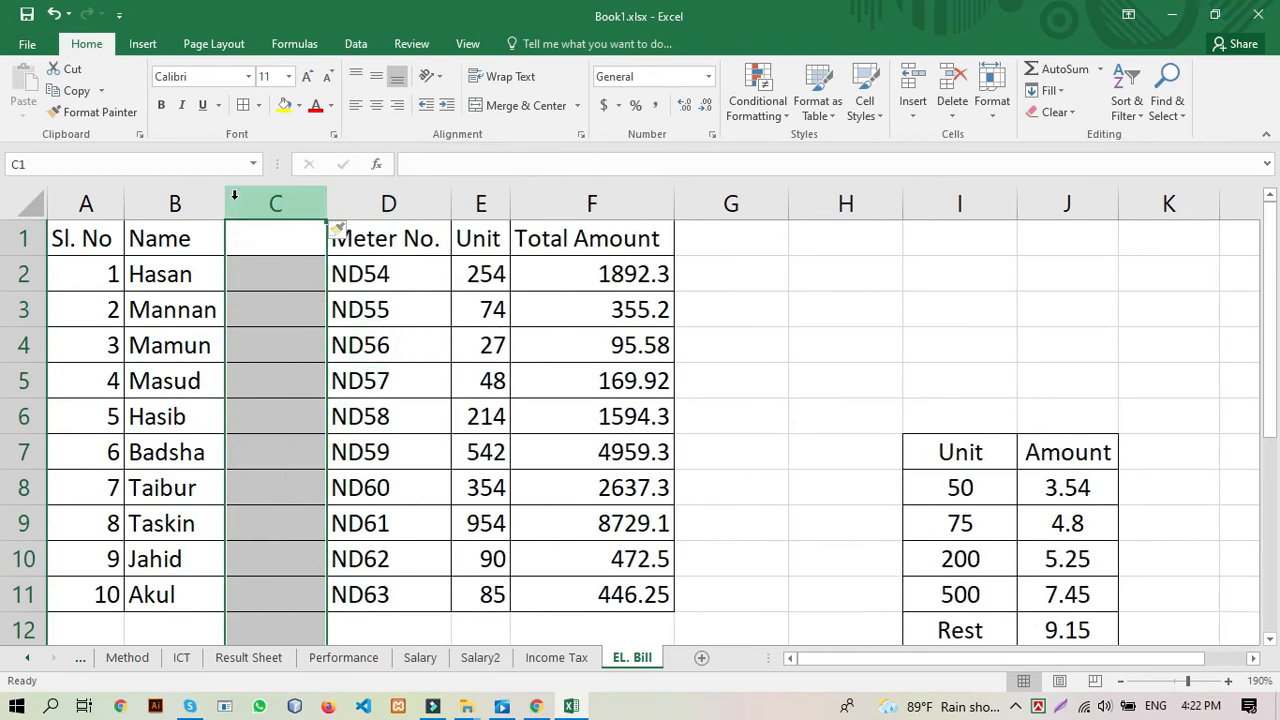
# Step: Title the new column Meter Cost in C1 and autofit its width
pyautogui.click(287, 244)
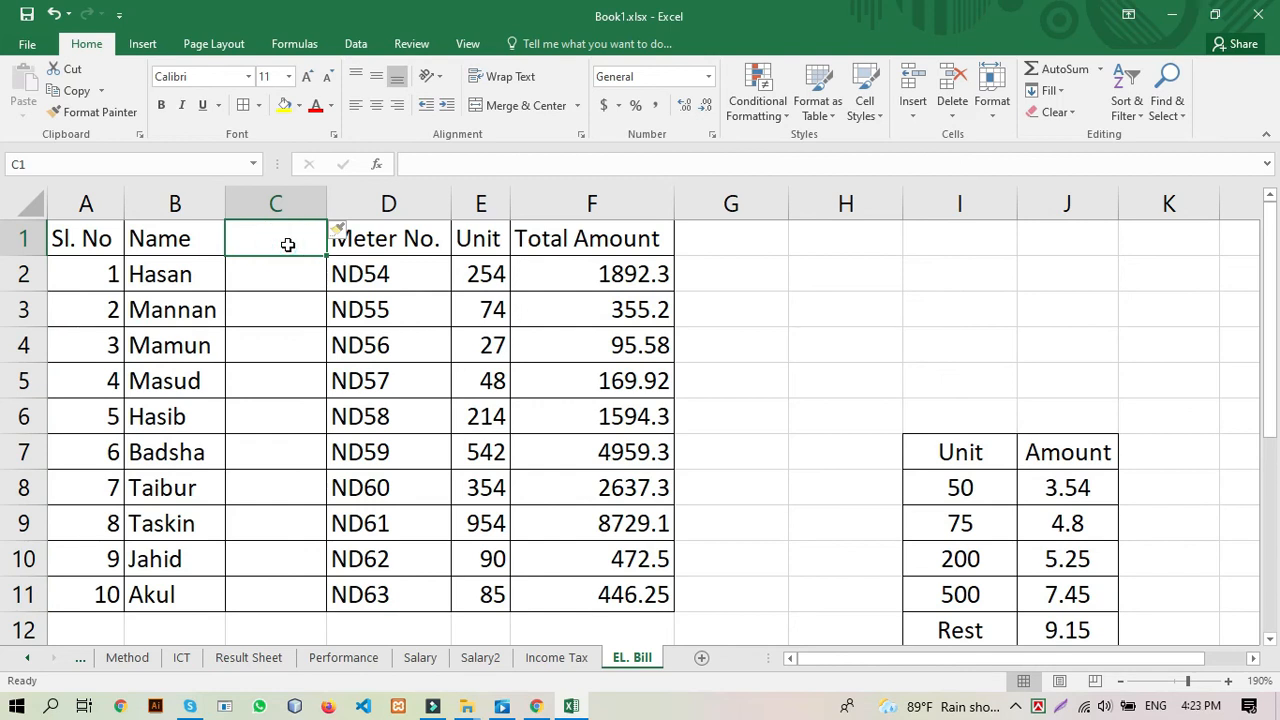
pyautogui.write('Met')
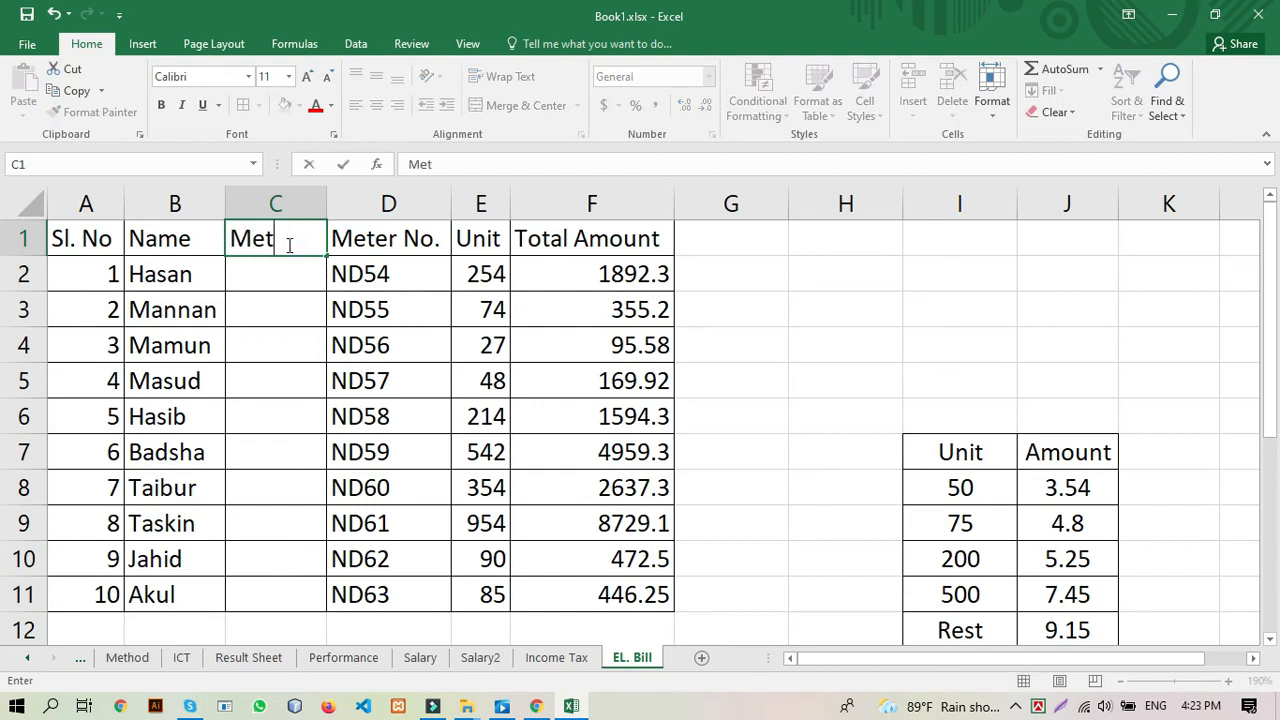
pyautogui.write('er Cos')
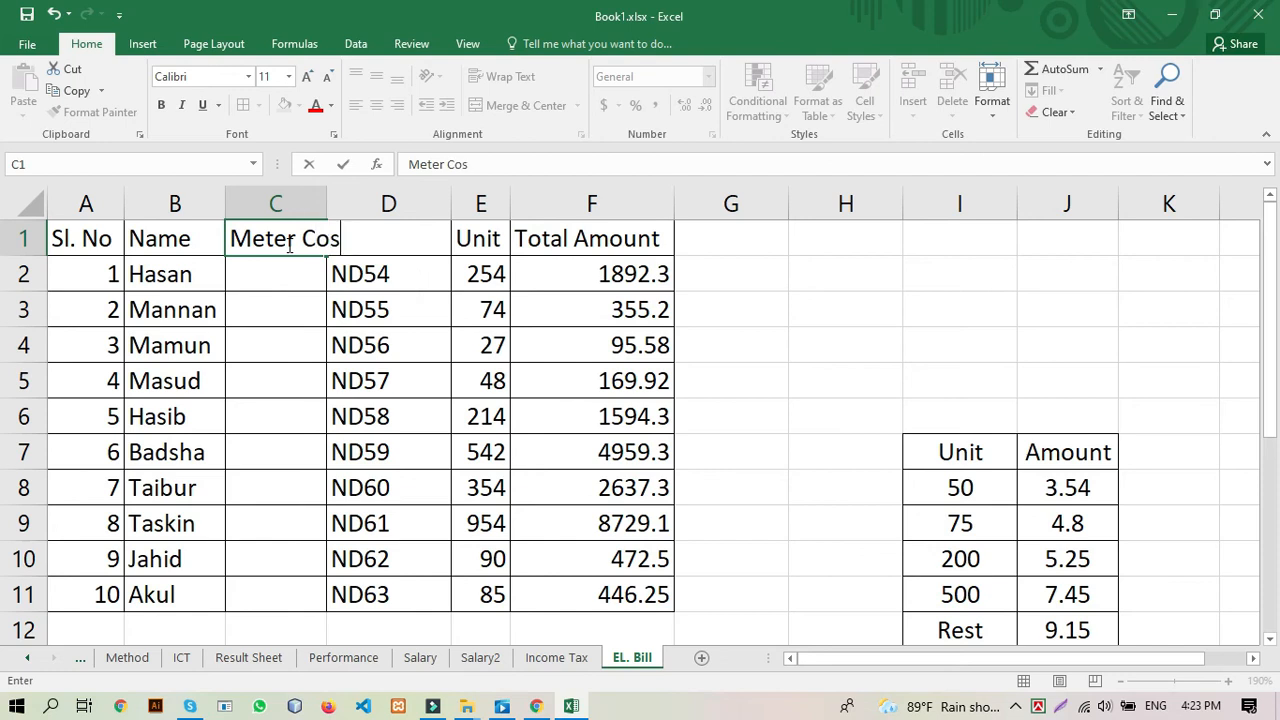
pyautogui.write('t')
pyautogui.click(794, 320)
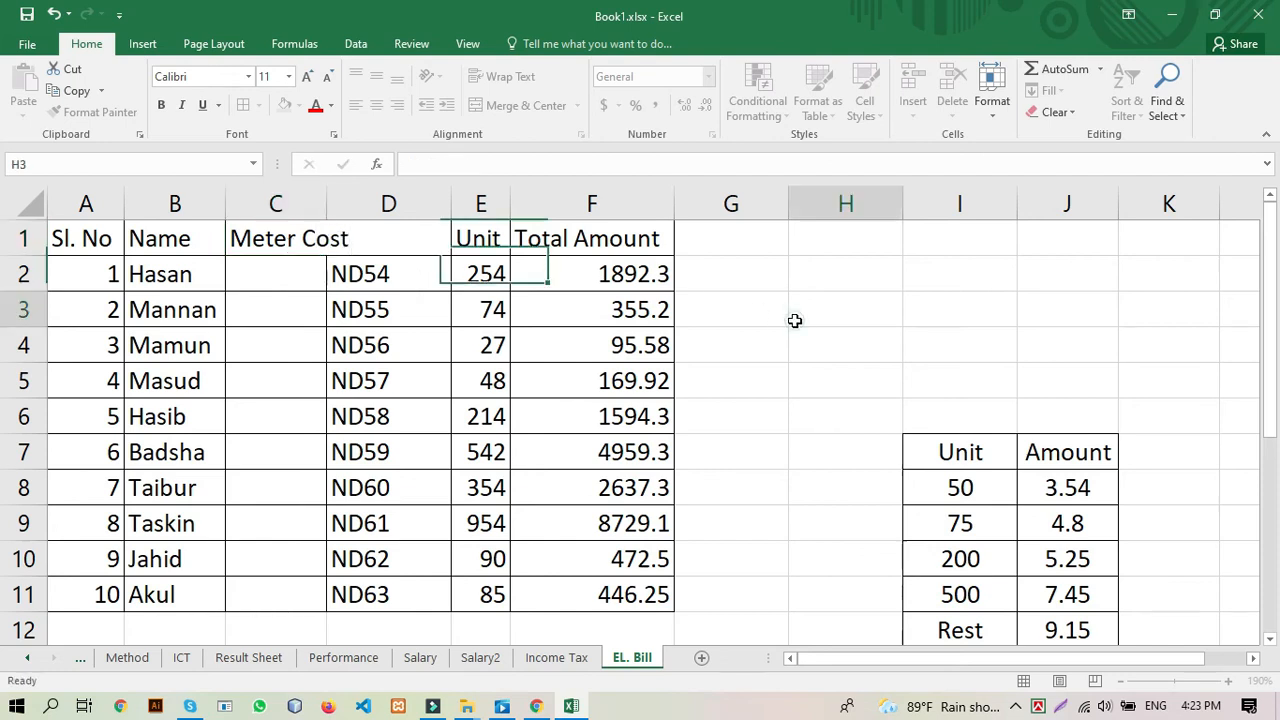
pyautogui.doubleClick(326, 204)
# Step: Enter 10 as the meter cost in C2
pyautogui.click(285, 270)
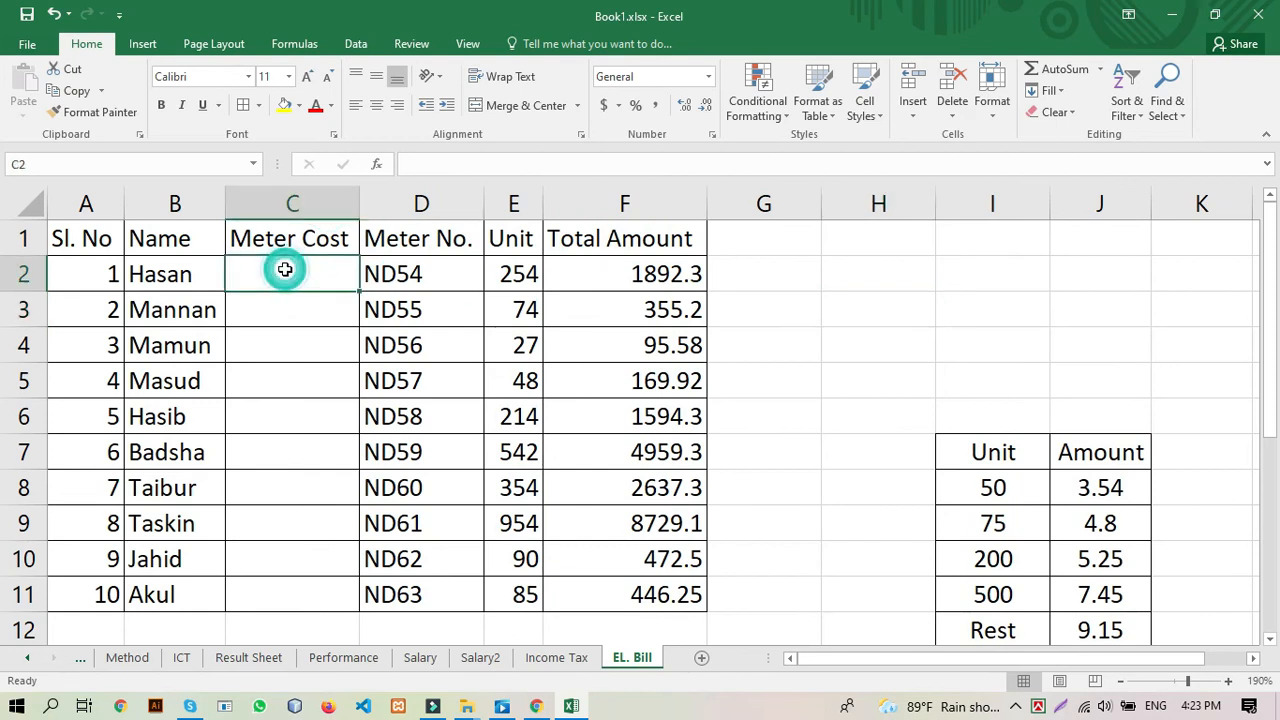
pyautogui.write('10')
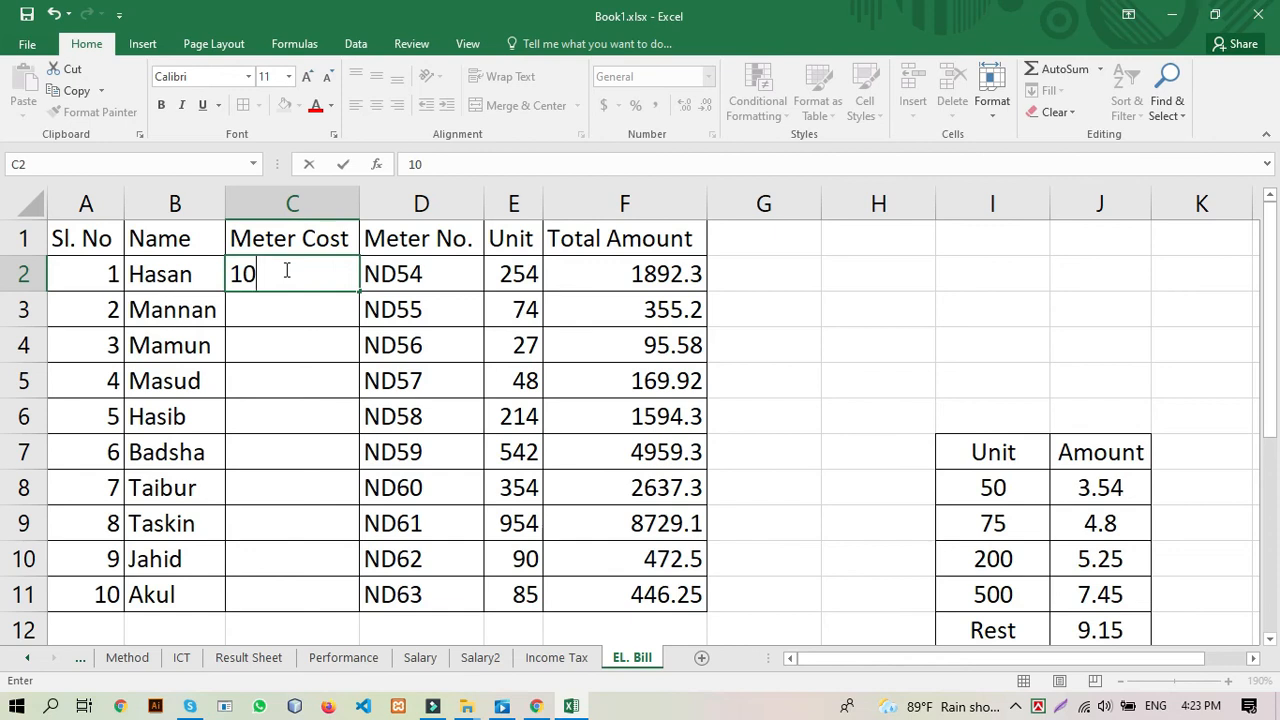
pyautogui.click(786, 293)
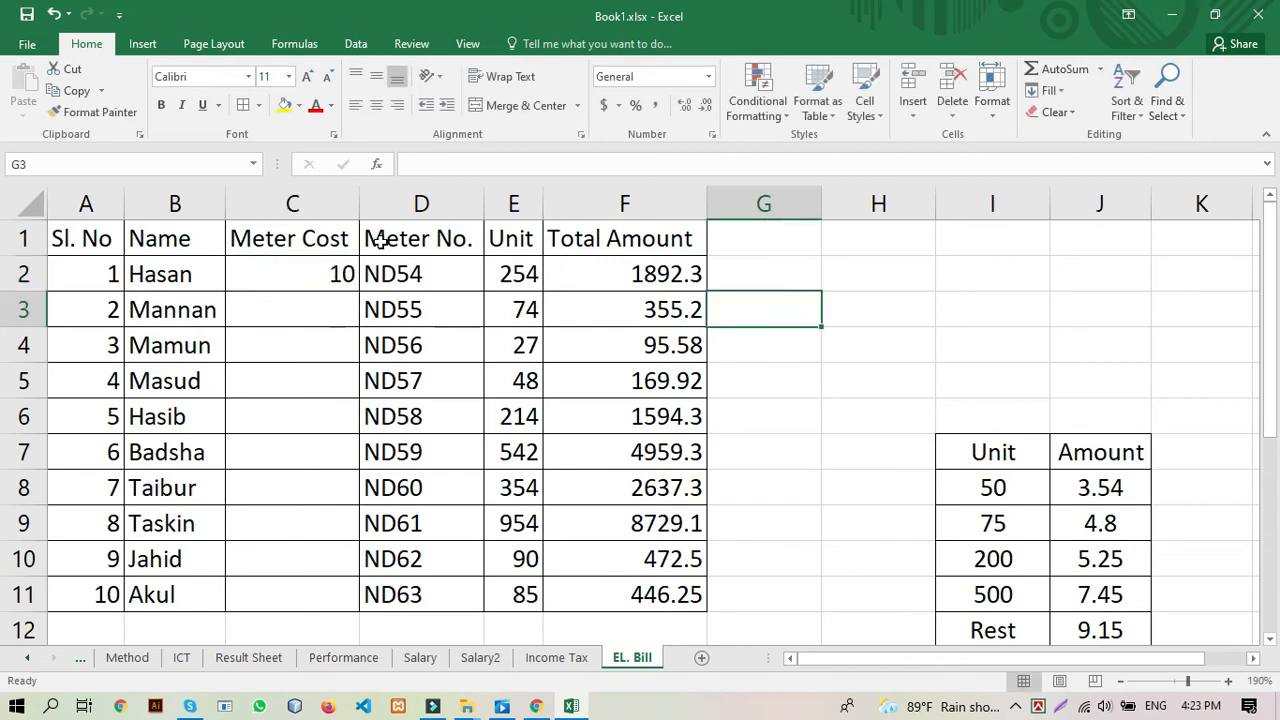
pyautogui.click(313, 268)
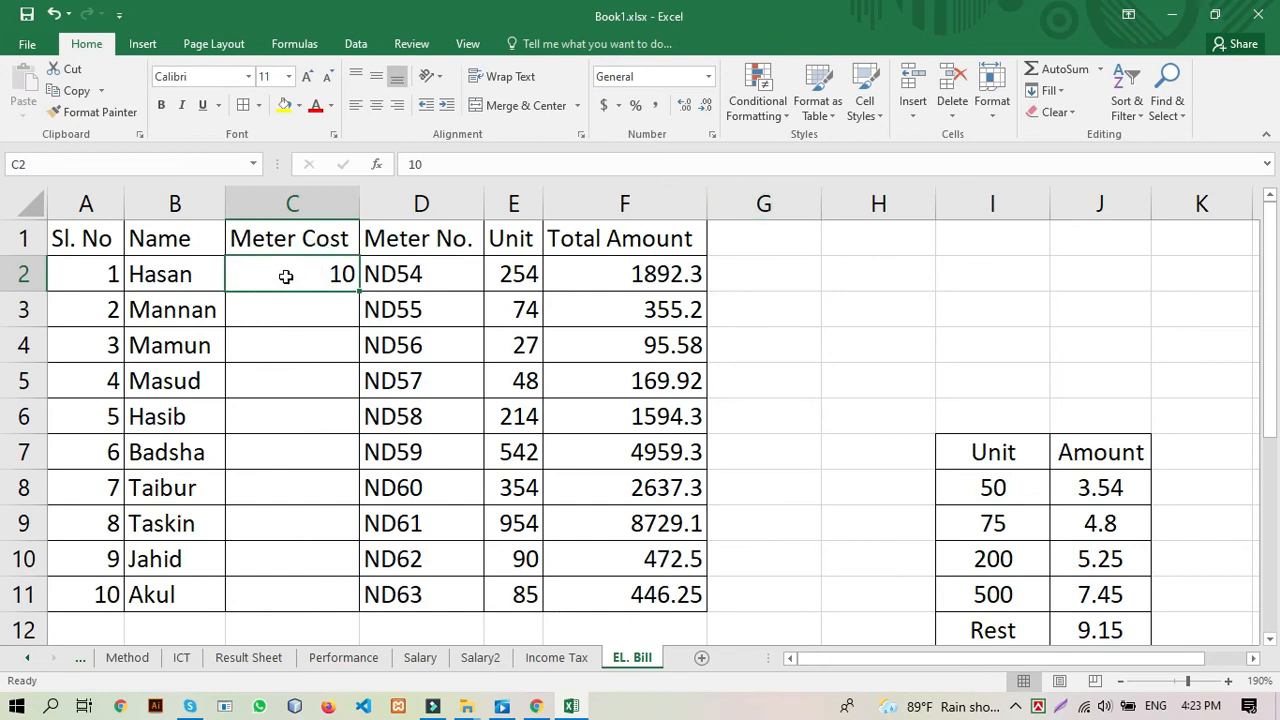
# Step: Apply borders to G1:G11 and title the new column Net Bill in G1
pyautogui.click(755, 238)
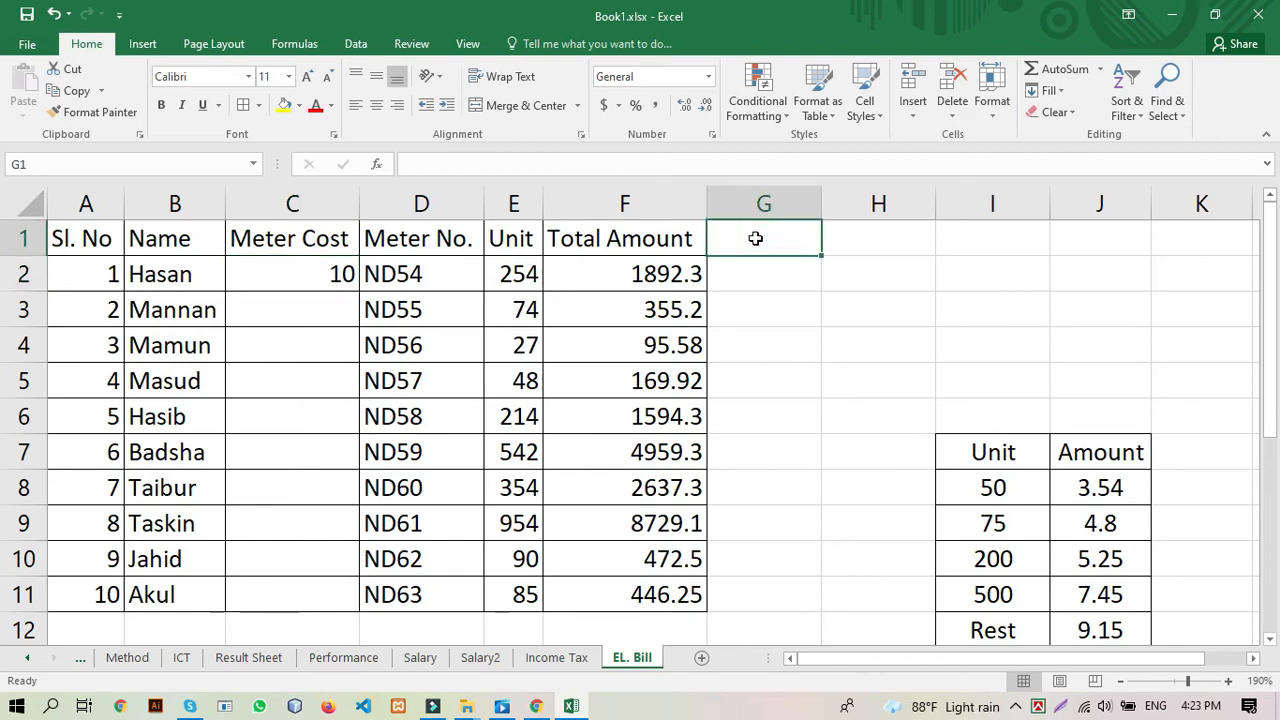
pyautogui.moveTo(755, 238); pyautogui.dragTo(745, 593)
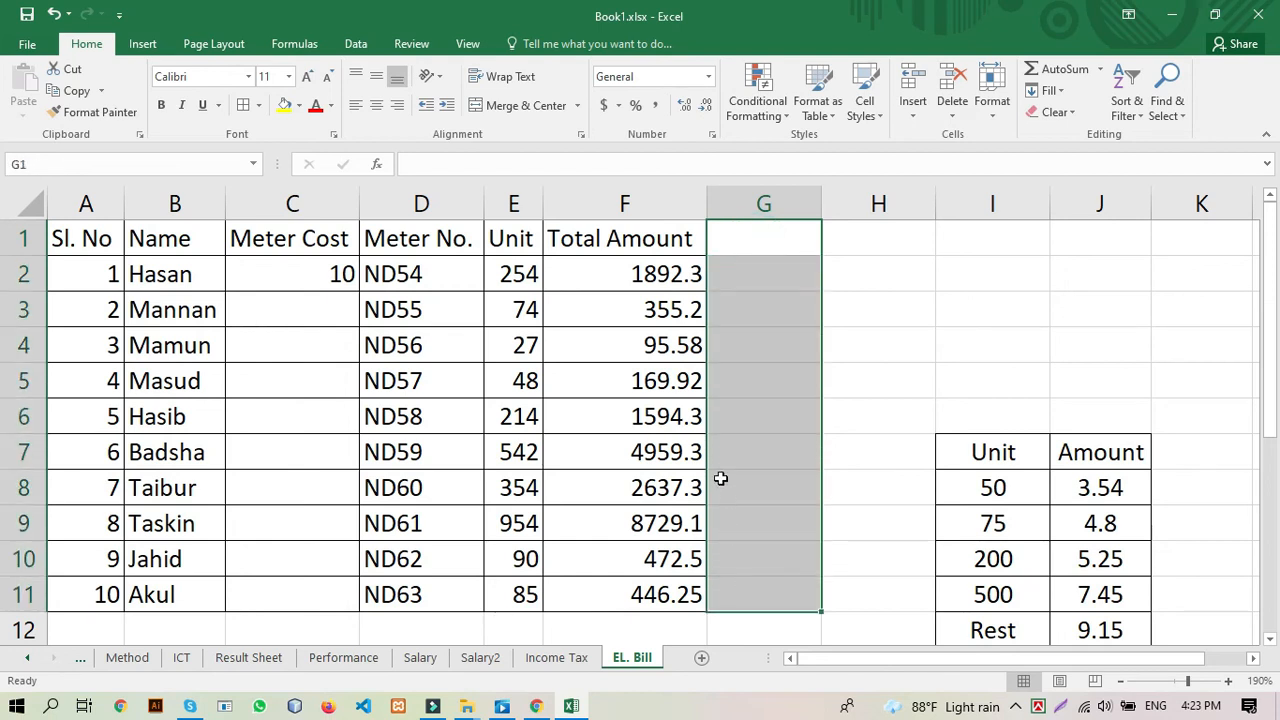
pyautogui.click(242, 105)
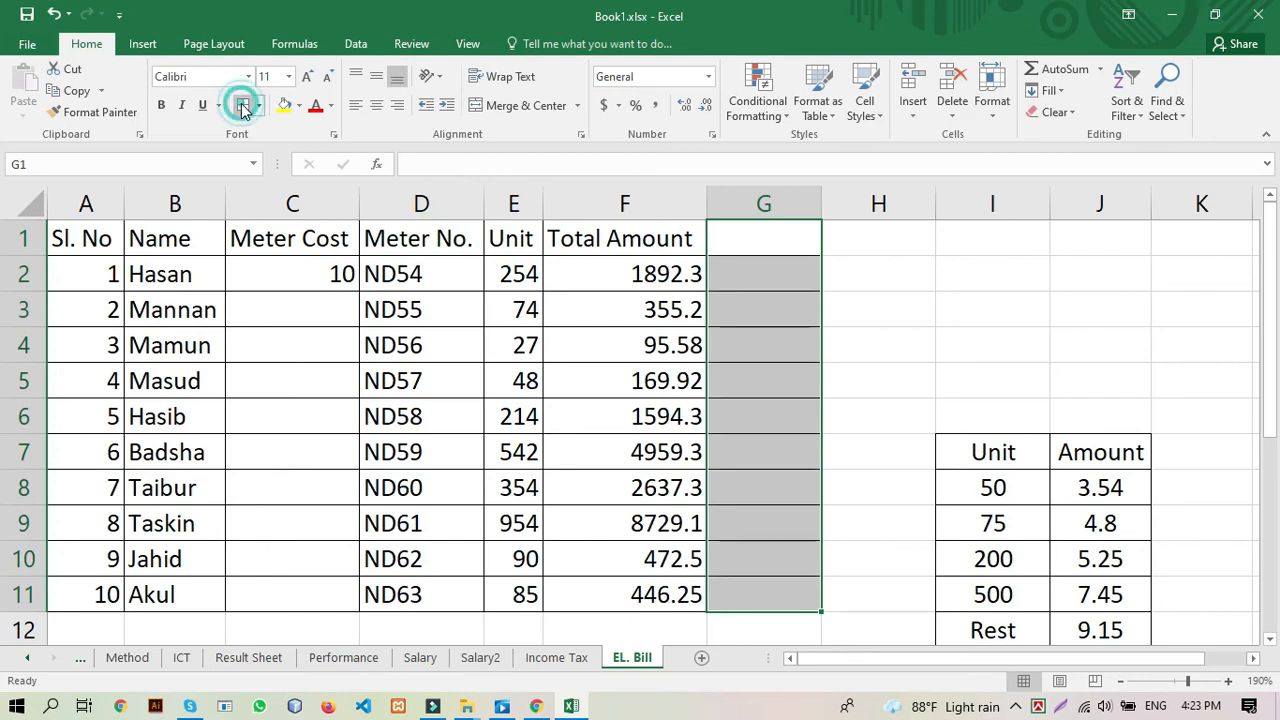
pyautogui.click(732, 242)
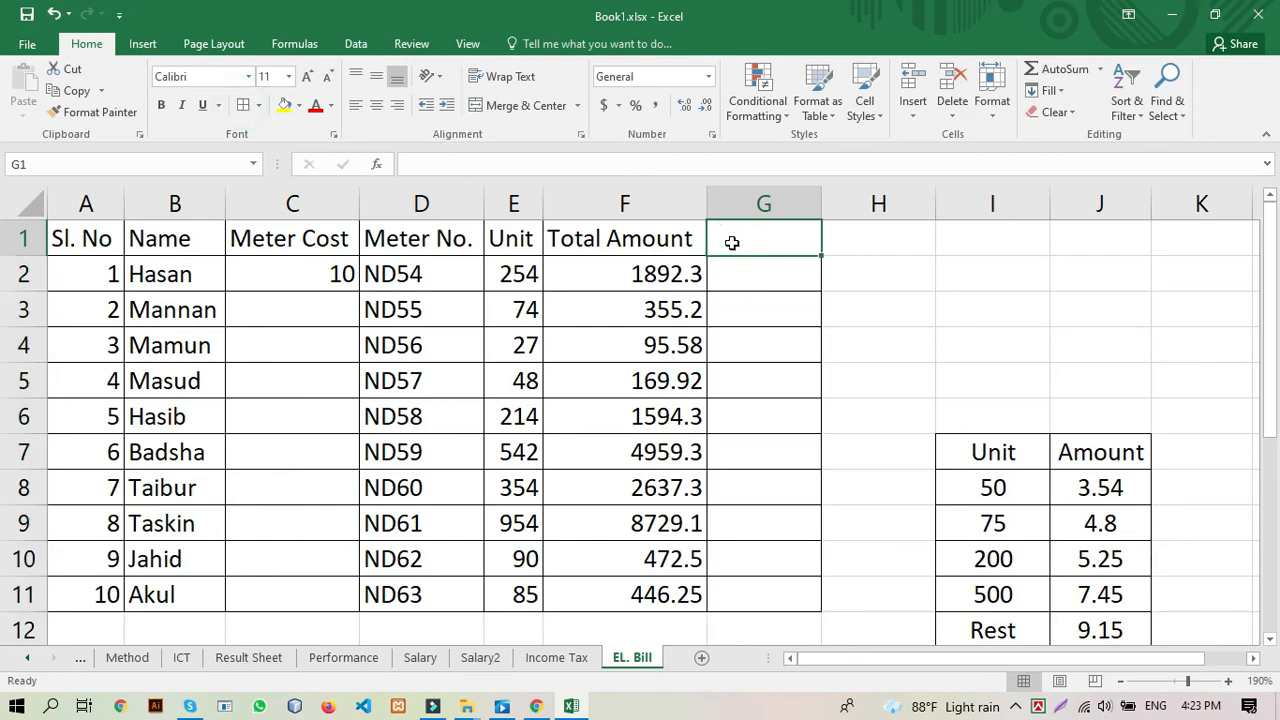
pyautogui.write('Net Bill')
pyautogui.click(878, 260)
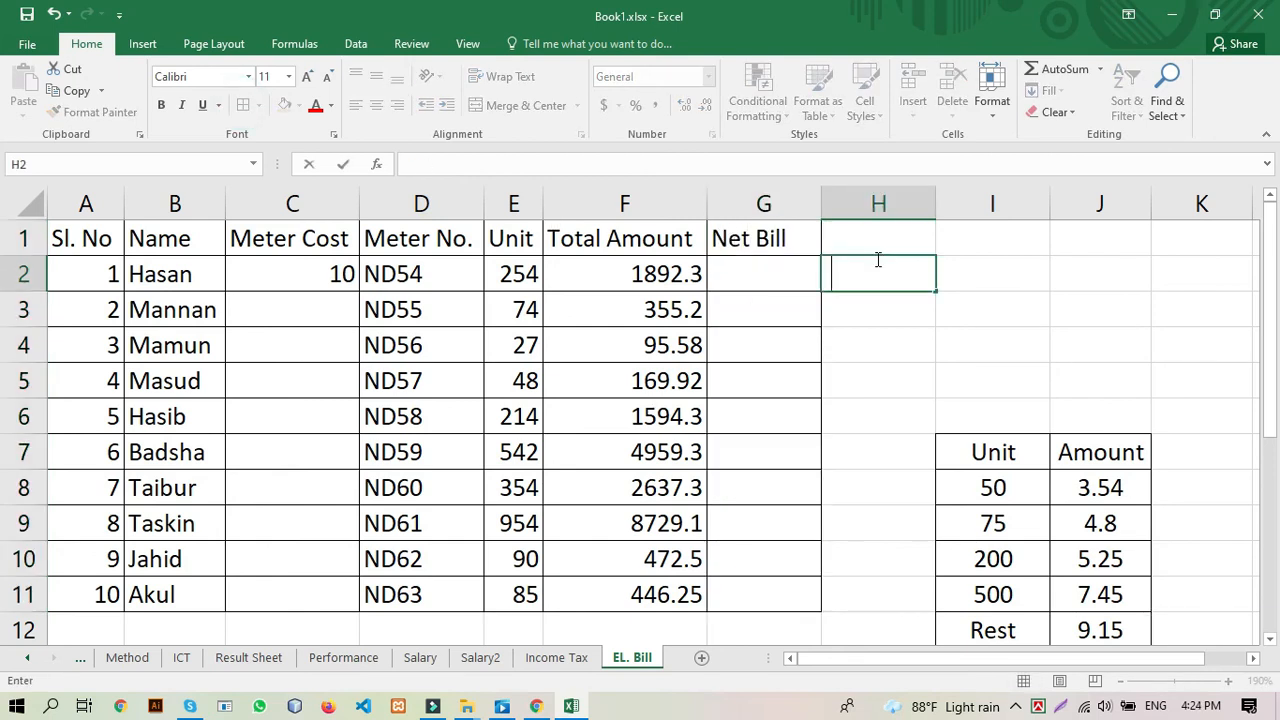
# Step: Enter =F2+C2 in G2 to add the meter cost to the total amount, and fill it down the Net Bill column
pyautogui.click(752, 281)
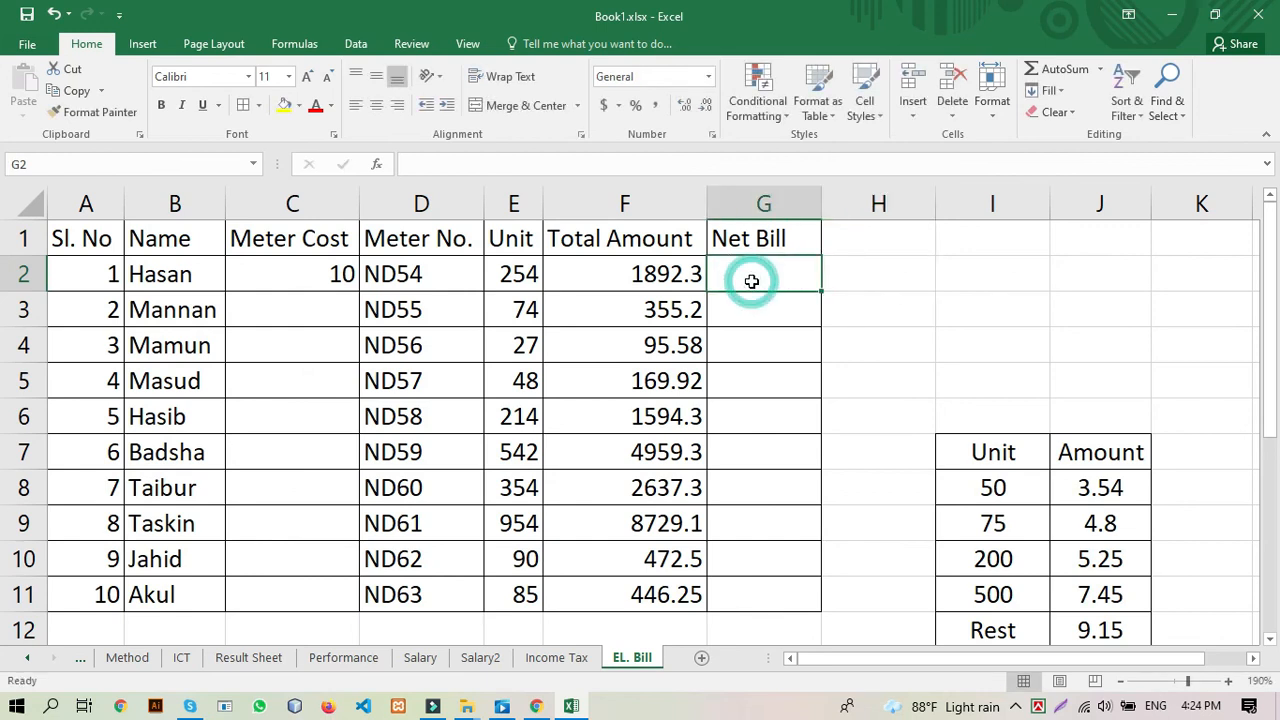
pyautogui.write('=')
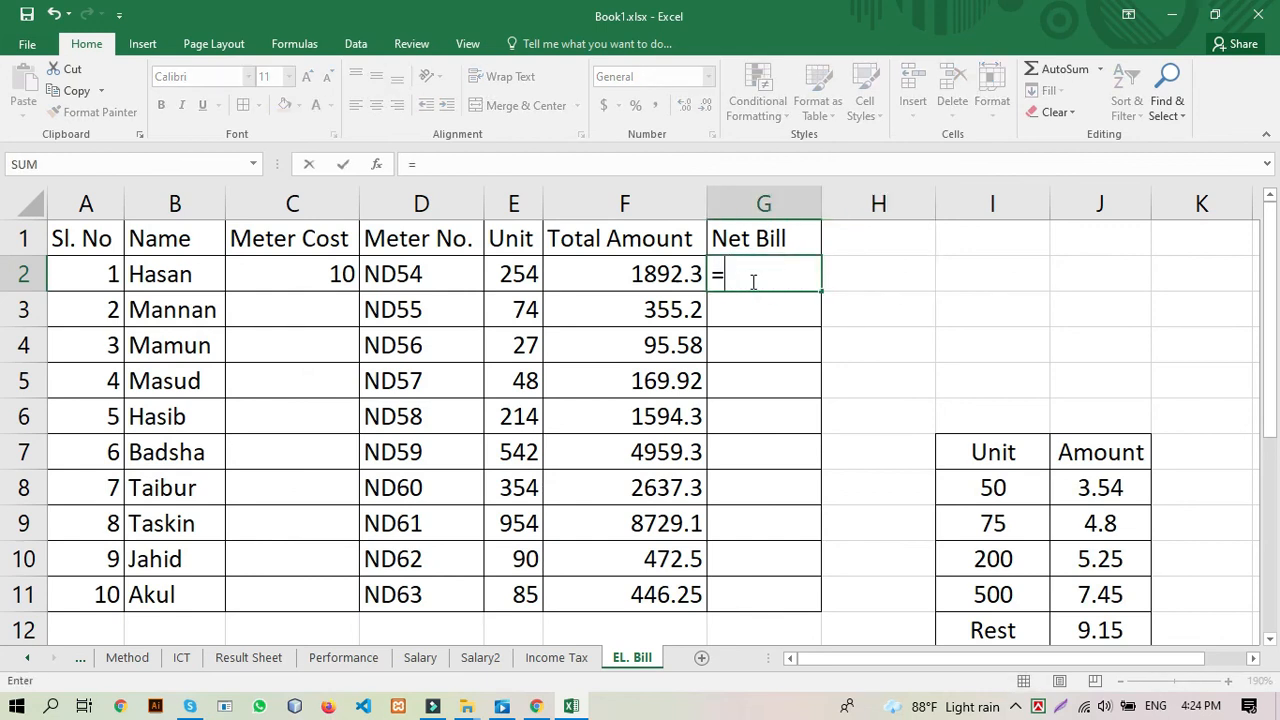
pyautogui.click(628, 273)
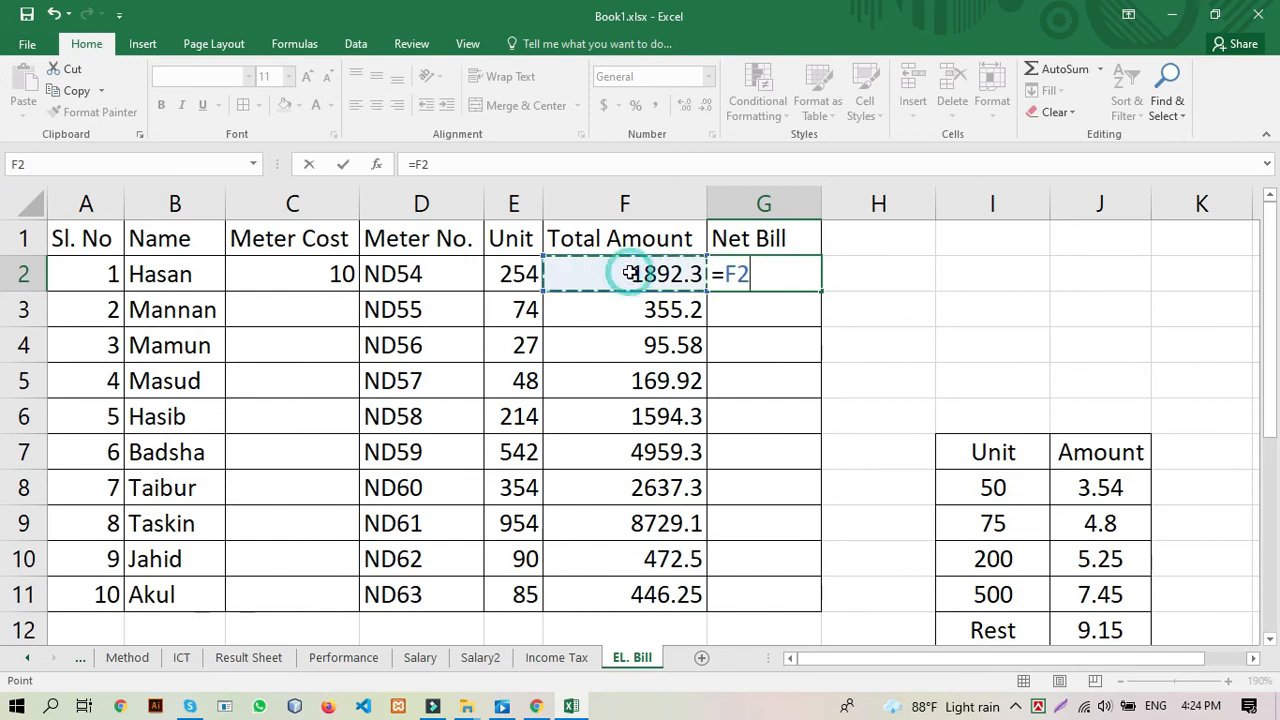
pyautogui.write('+')
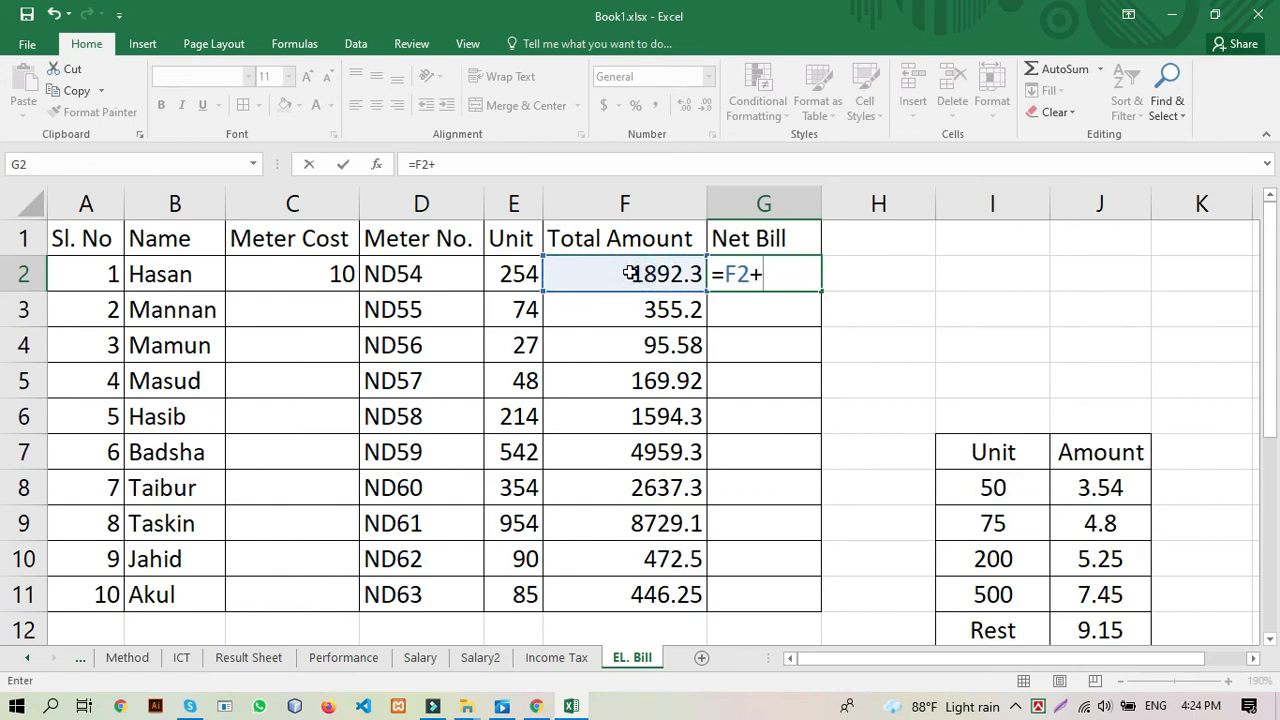
pyautogui.click(300, 270)
pyautogui.press('Return')
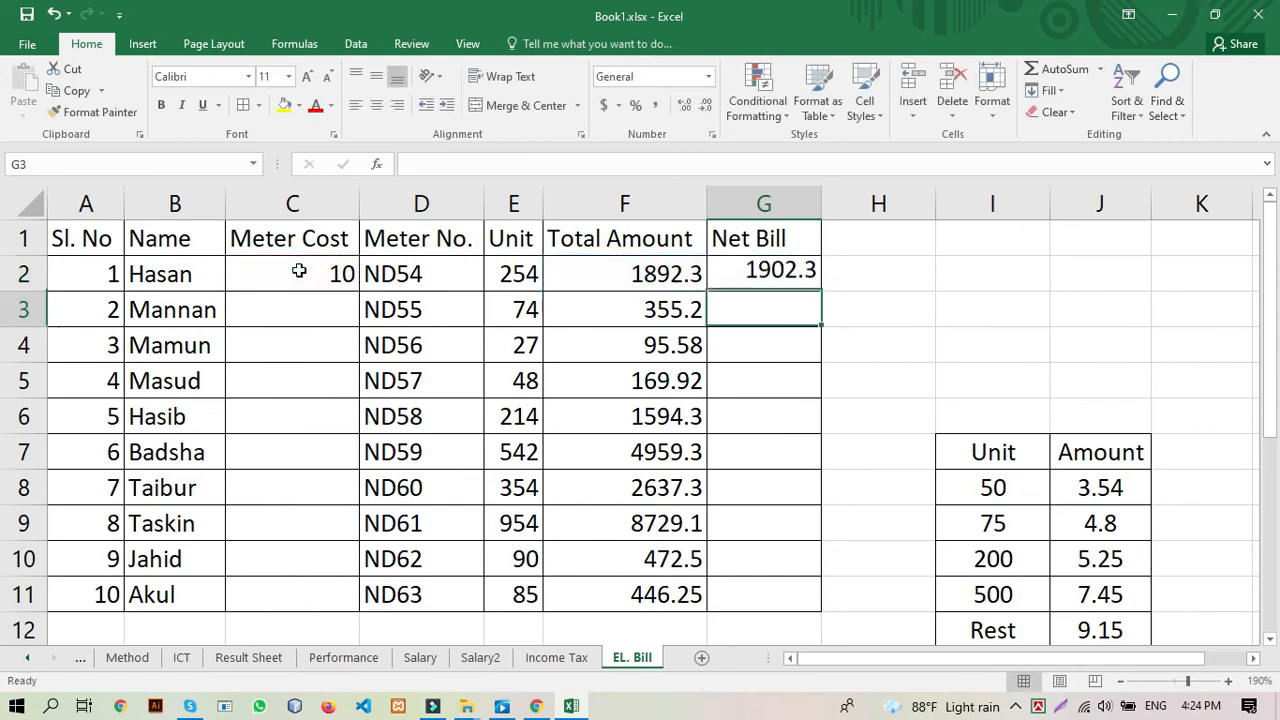
pyautogui.click(740, 273)
pyautogui.doubleClick(820, 293)
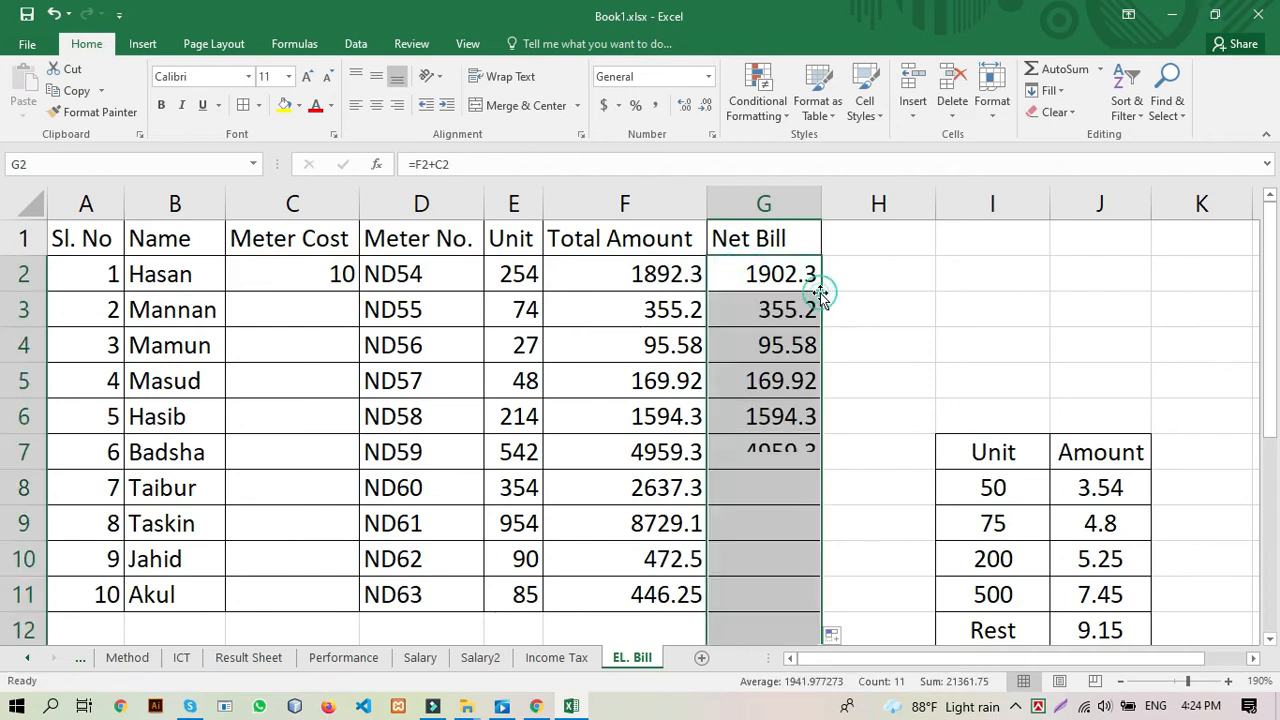
# Step: Check the cell references in the filled Net Bill formulas in G2:G4 against the Total Amount and Meter Cost columns
pyautogui.click(792, 310)
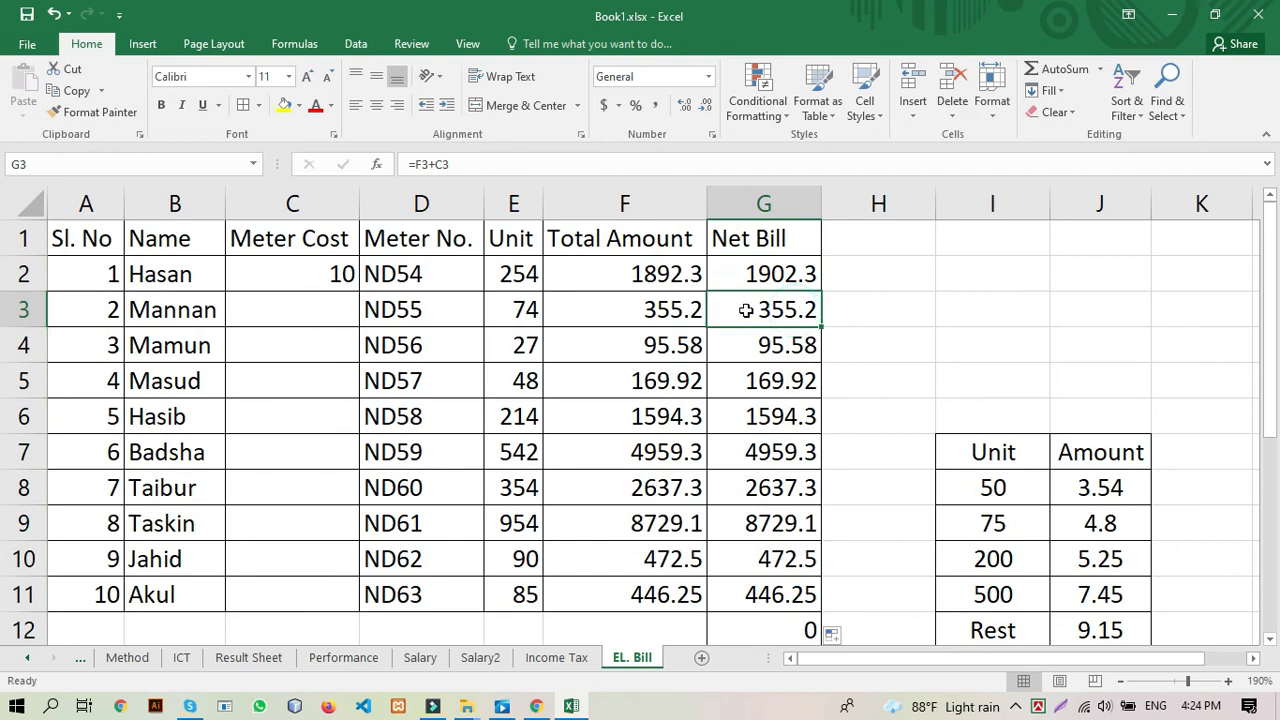
pyautogui.click(670, 310)
pyautogui.click(750, 272)
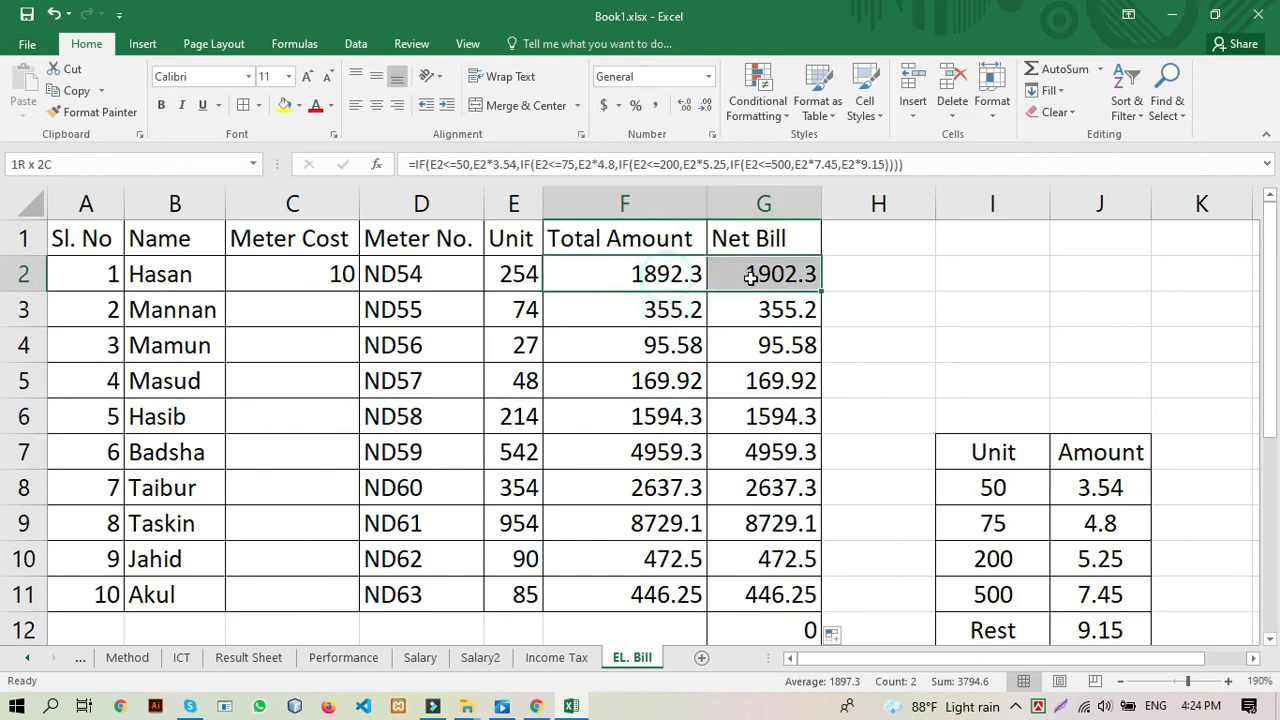
pyautogui.click(760, 311)
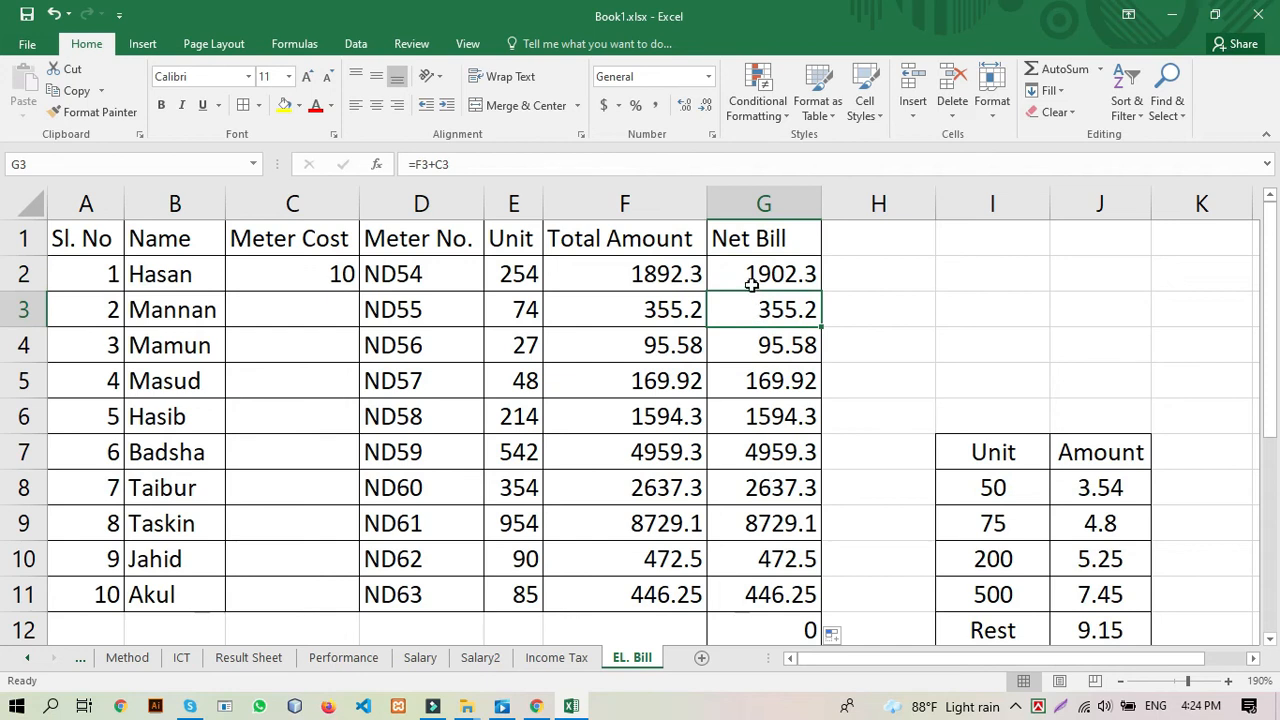
pyautogui.click(755, 270)
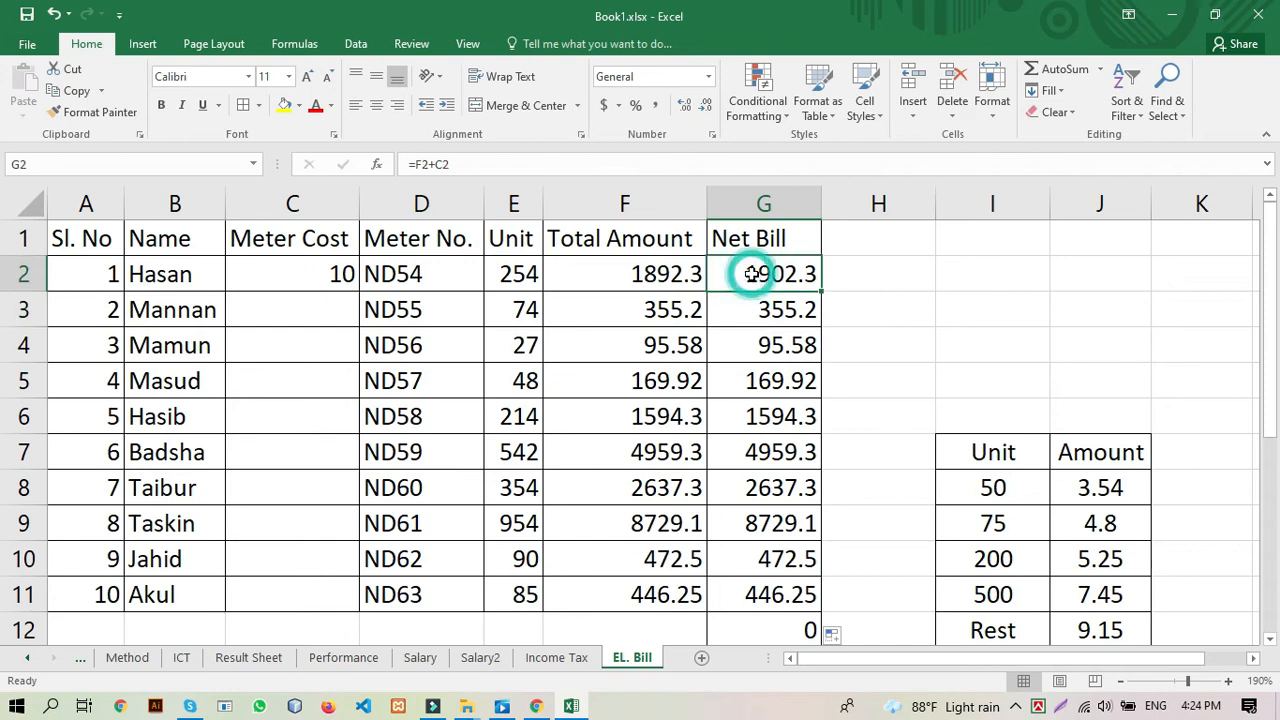
pyautogui.click(466, 164)
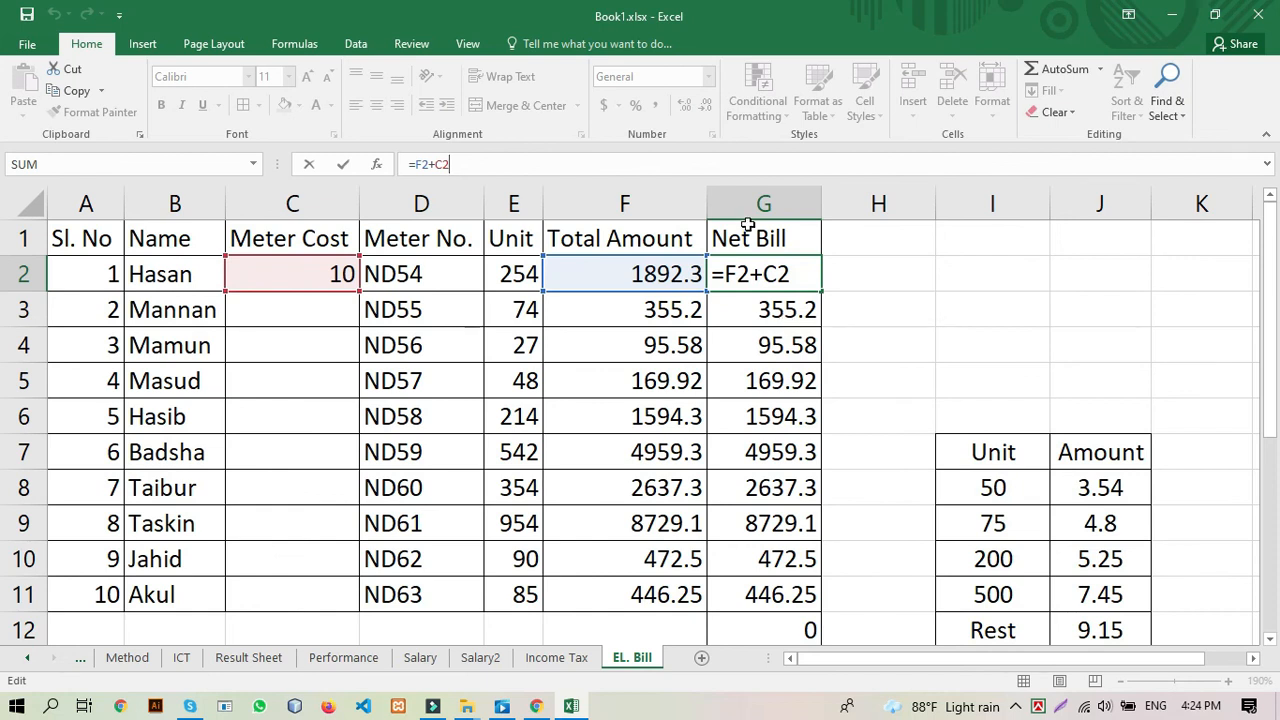
pyautogui.press('Return')
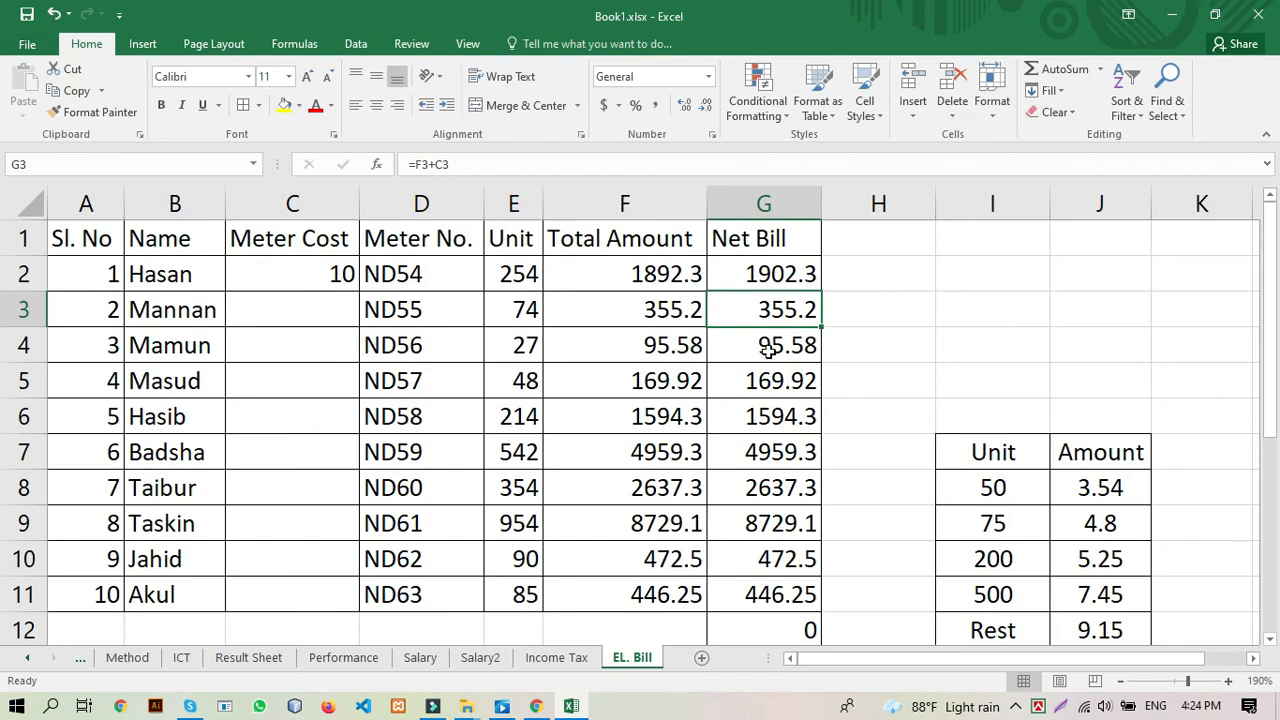
pyautogui.click(768, 349)
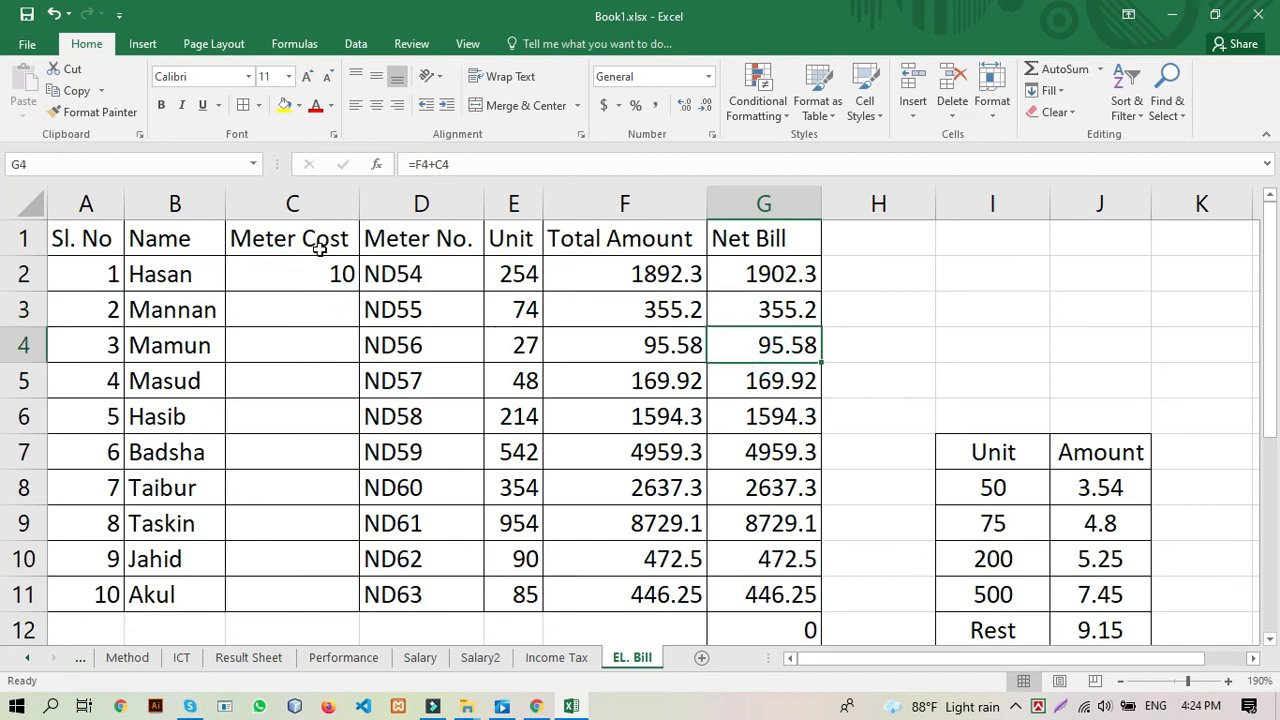
# Step: Try merging and centering the Meter Cost cells C2:C11, and undo the merge
pyautogui.click(322, 273)
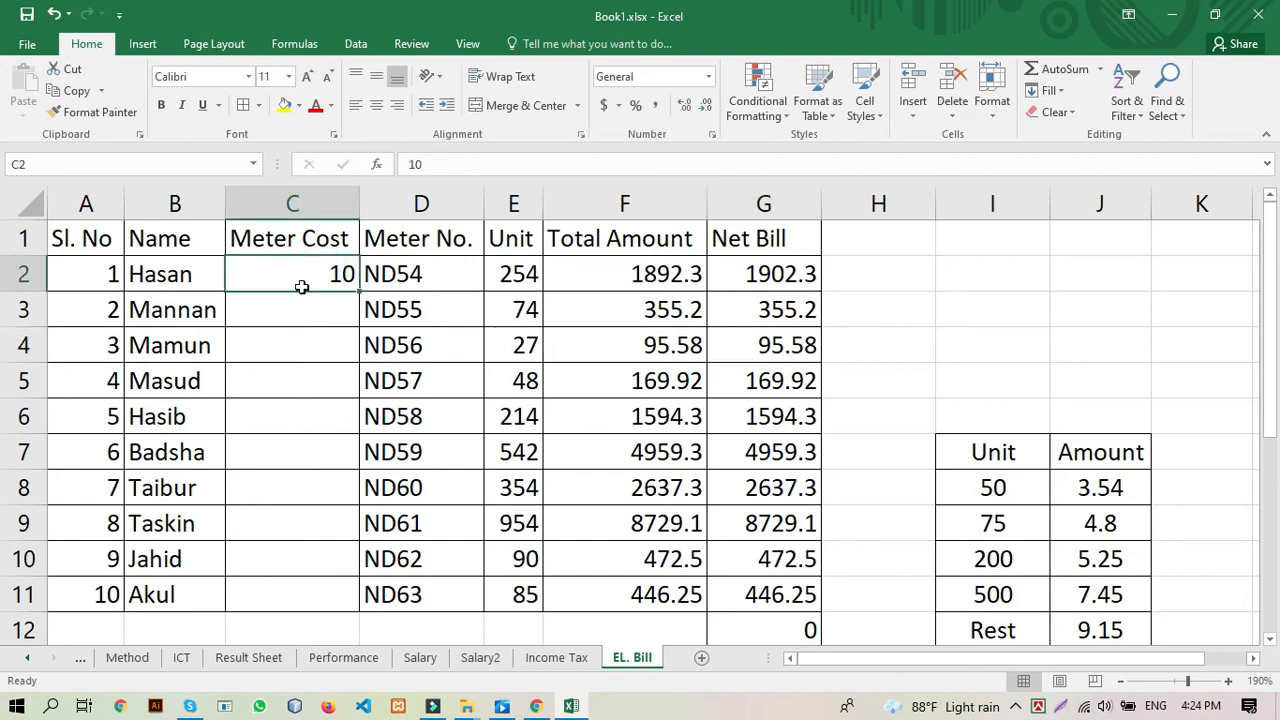
pyautogui.moveTo(301, 283); pyautogui.dragTo(302, 593)
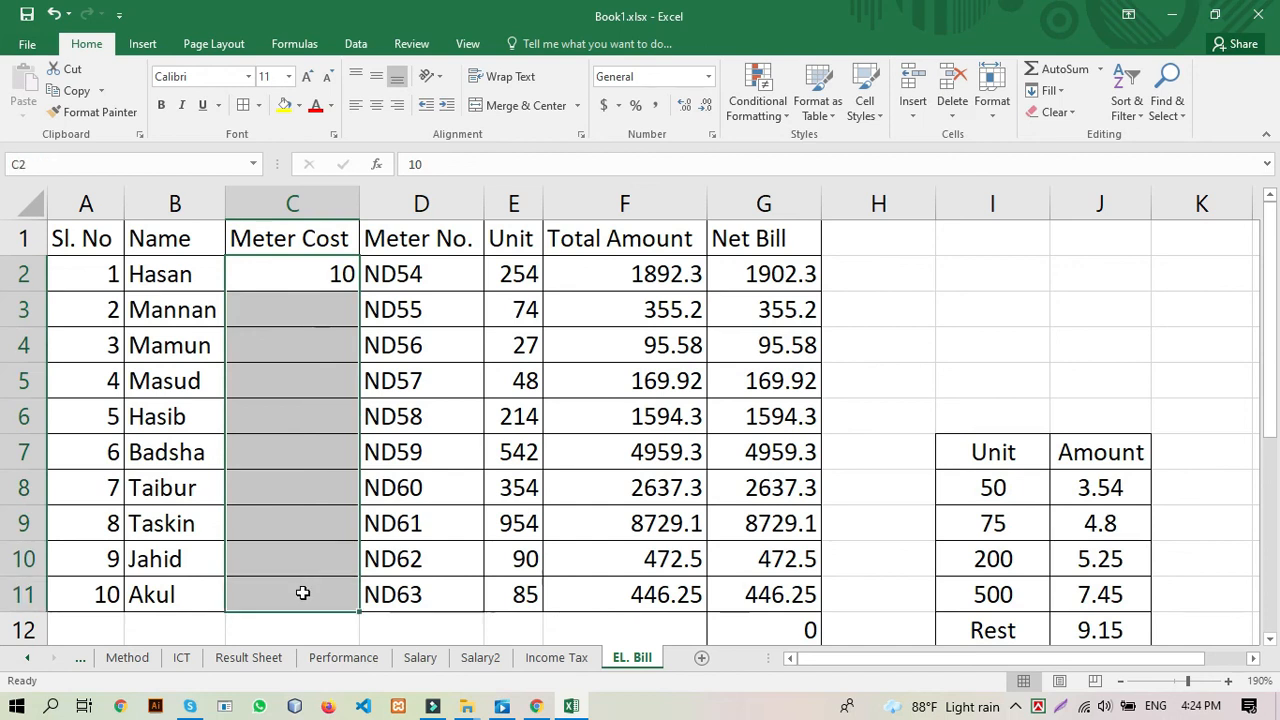
pyautogui.click(544, 108)
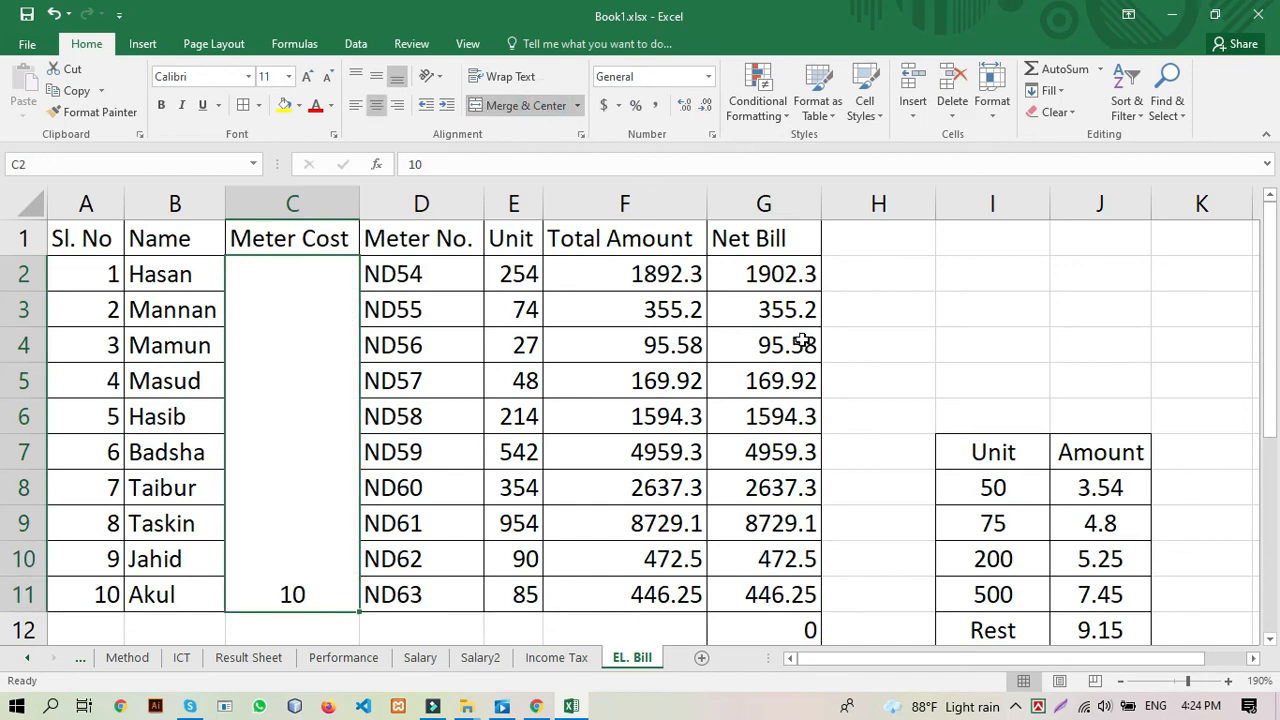
pyautogui.click(910, 332)
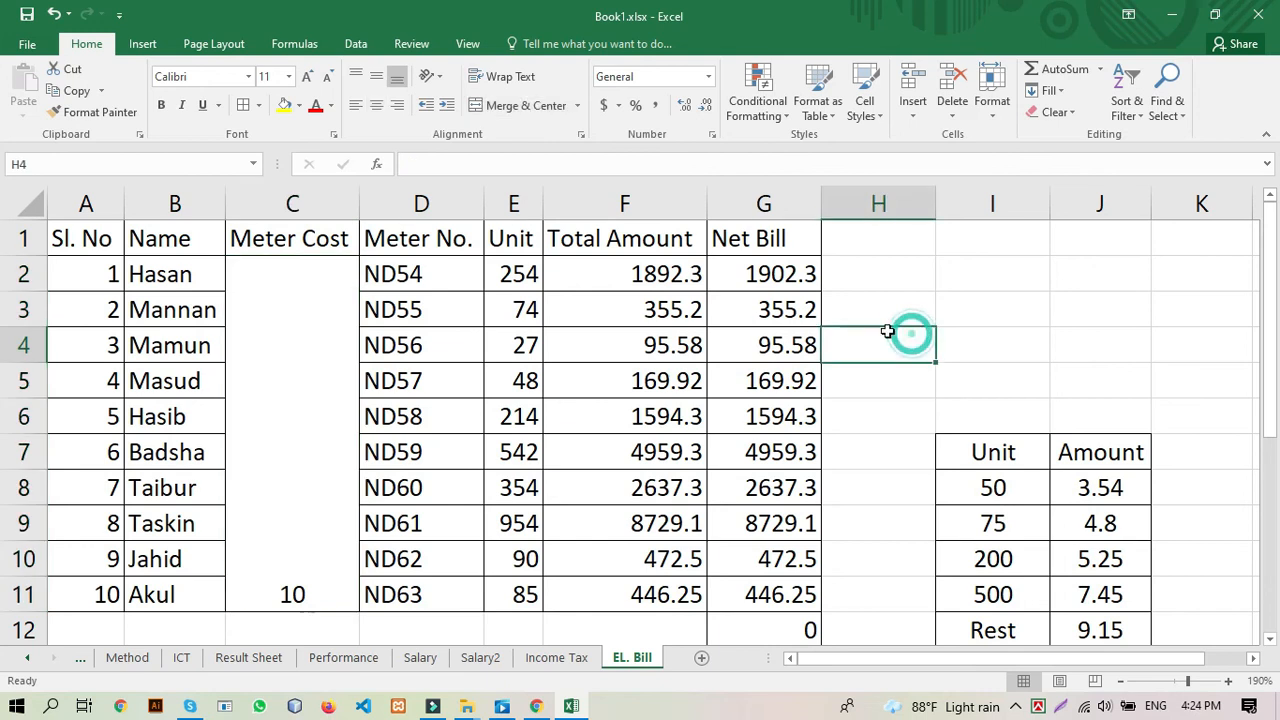
pyautogui.click(272, 428)
pyautogui.hotkey('ctrl', 'z')
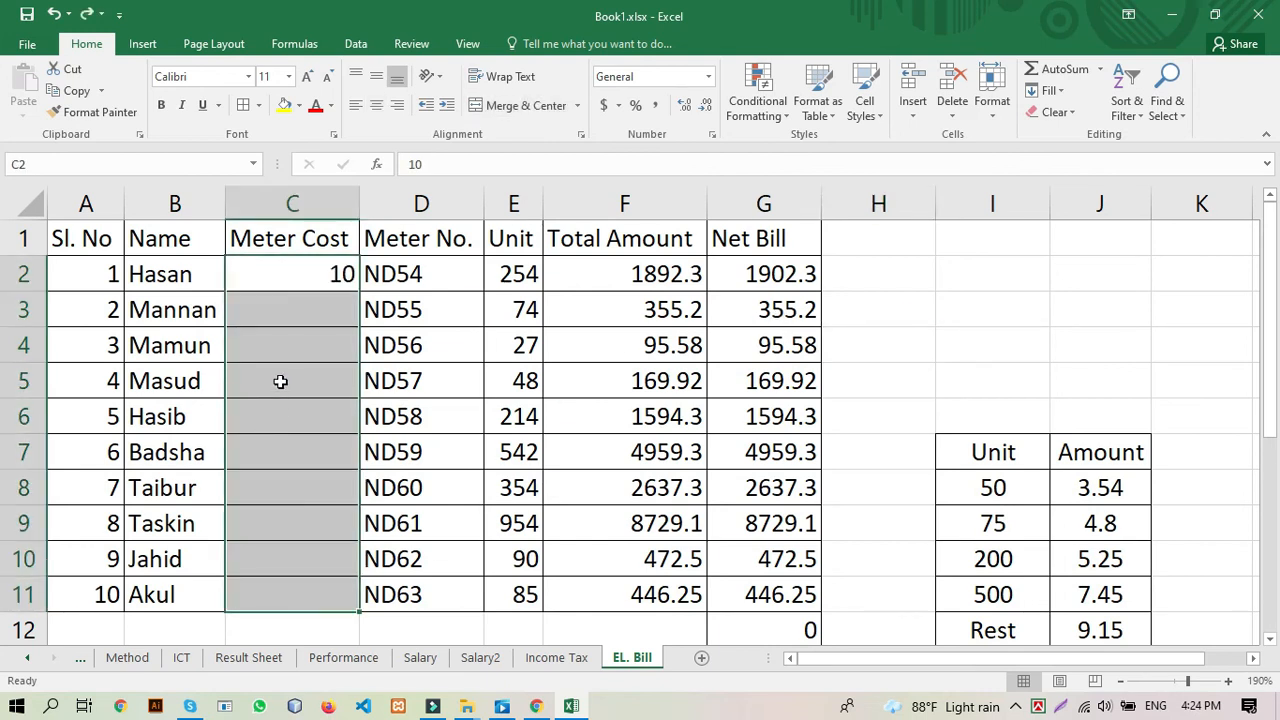
pyautogui.click(280, 380)
pyautogui.click(316, 268)
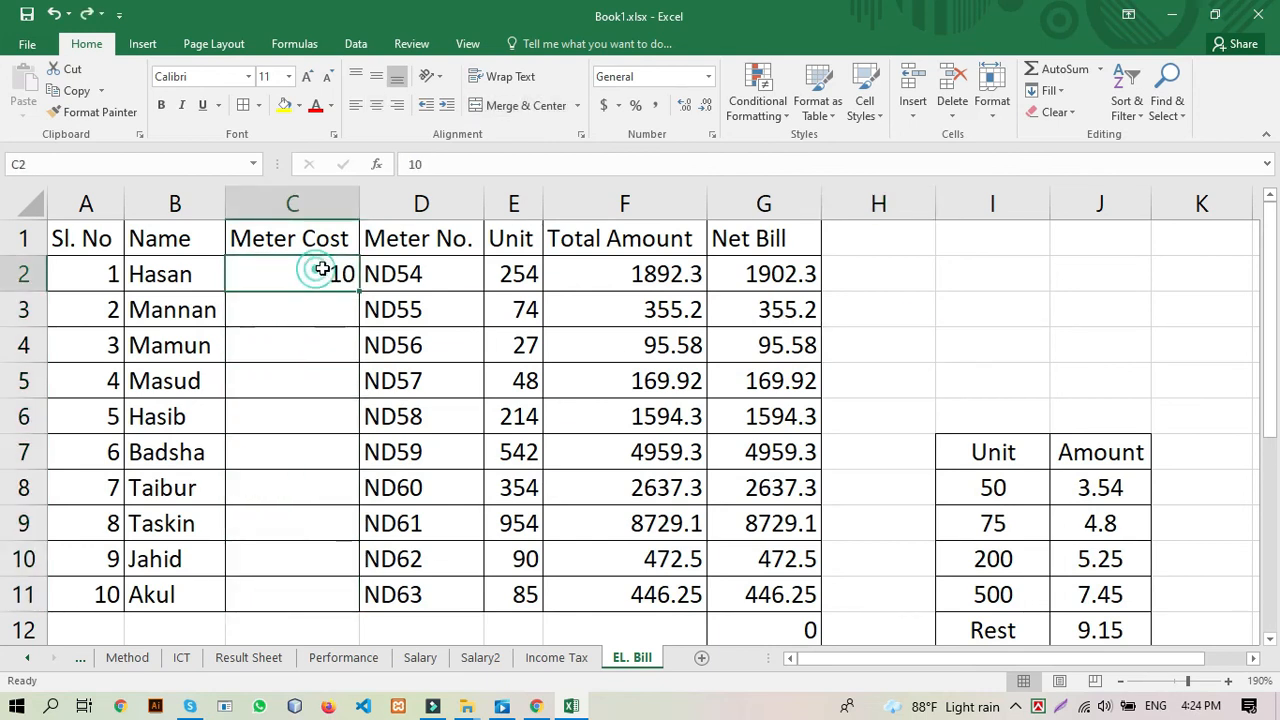
# Step: Make the meter cost reference absolute in G2 as =F2+$C$2 and refill the Net Bill column with it
pyautogui.doubleClick(795, 276)
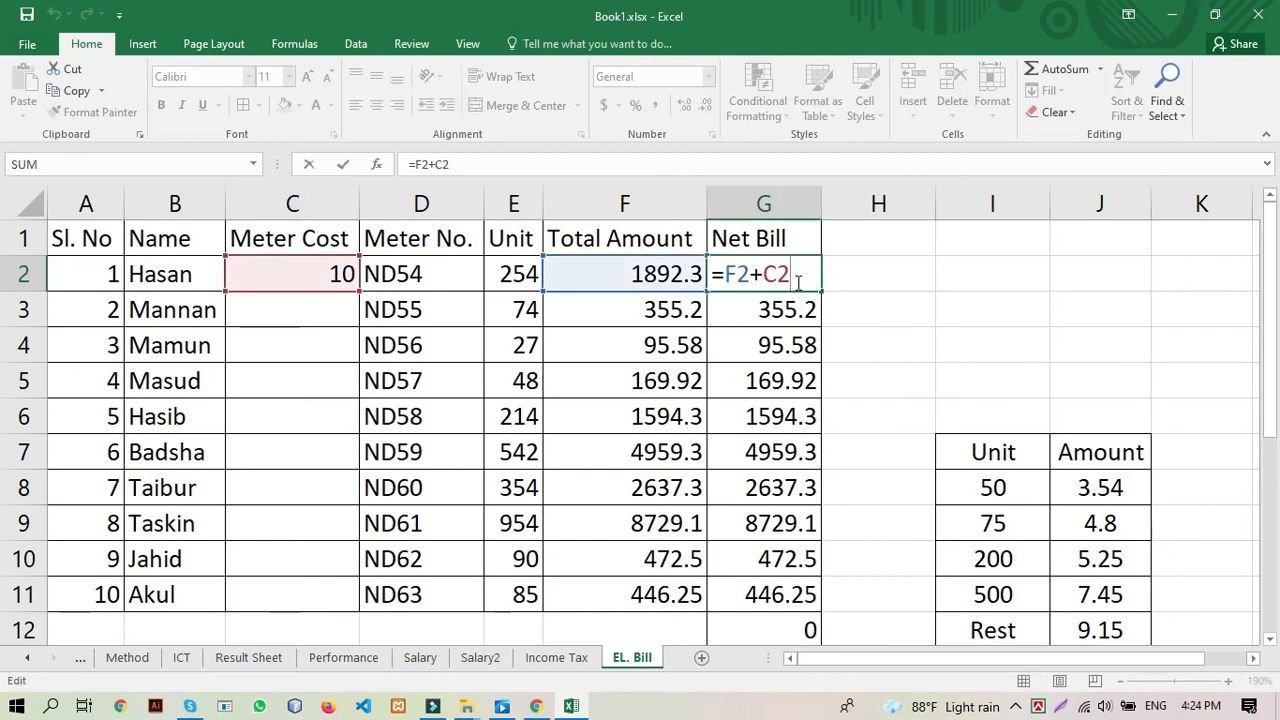
pyautogui.click(768, 279)
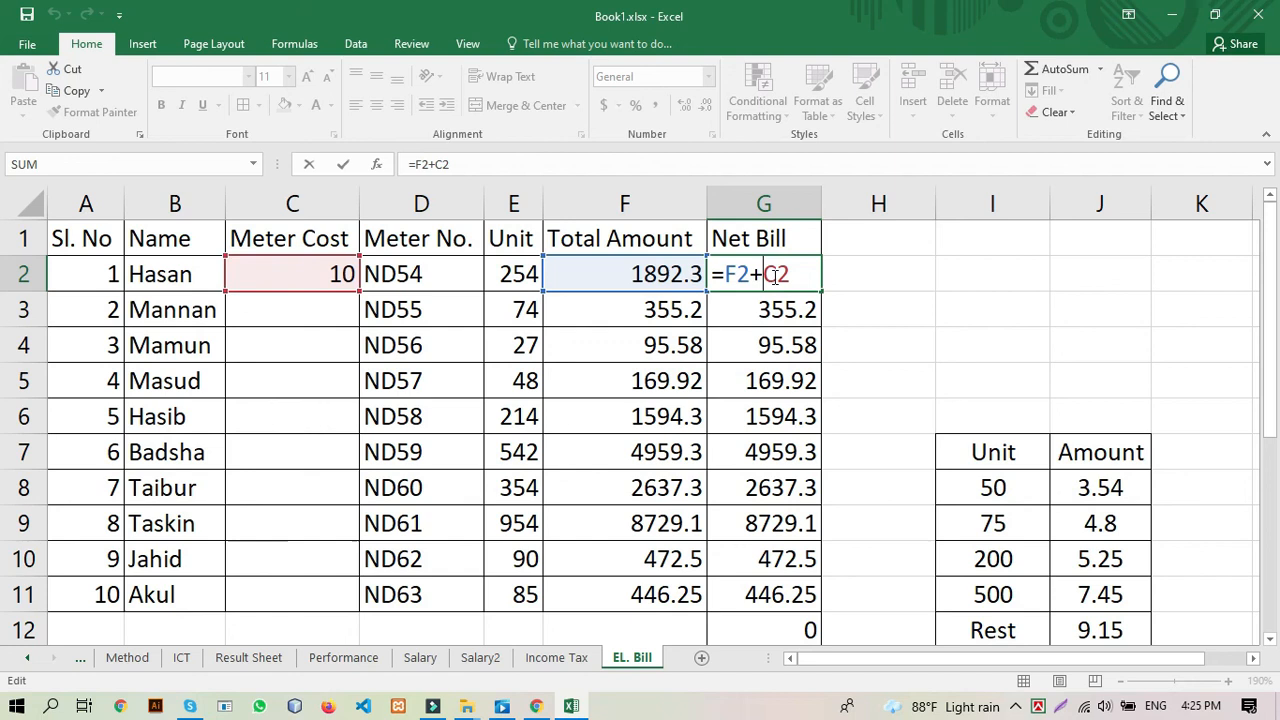
pyautogui.write('$')
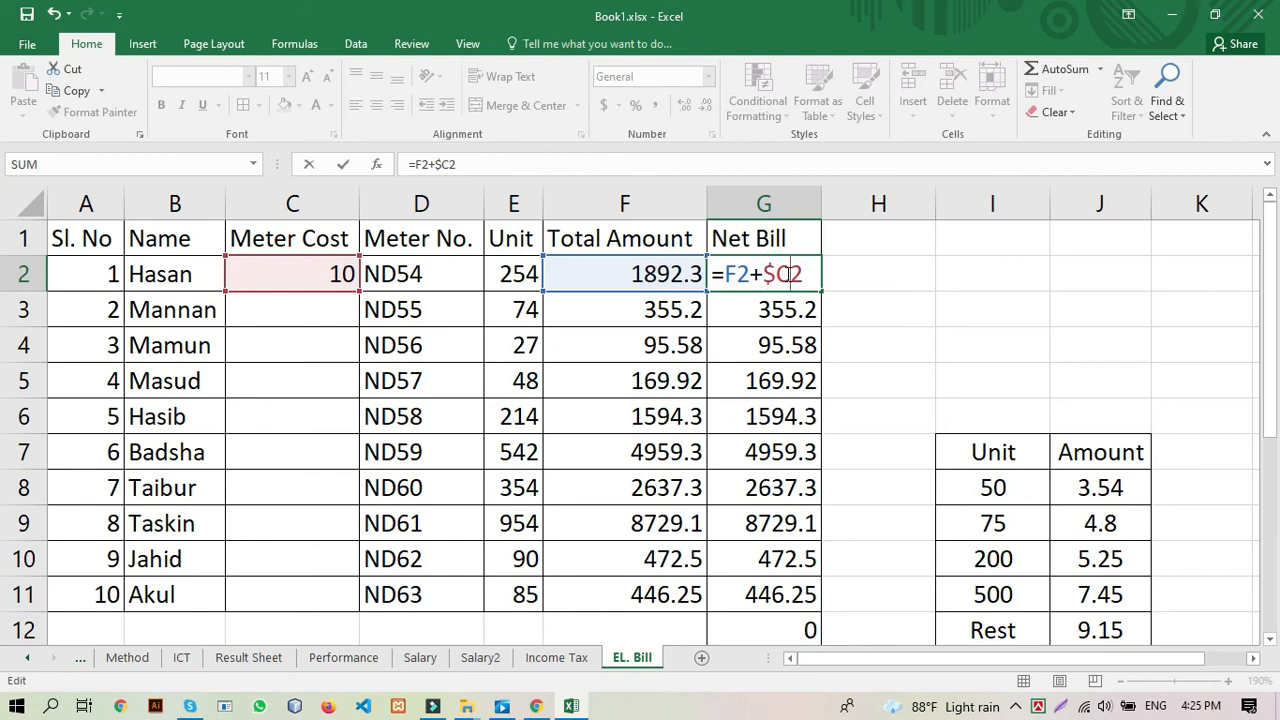
pyautogui.click(790, 274)
pyautogui.write('$')
pyautogui.press('Return')
pyautogui.click(790, 274)
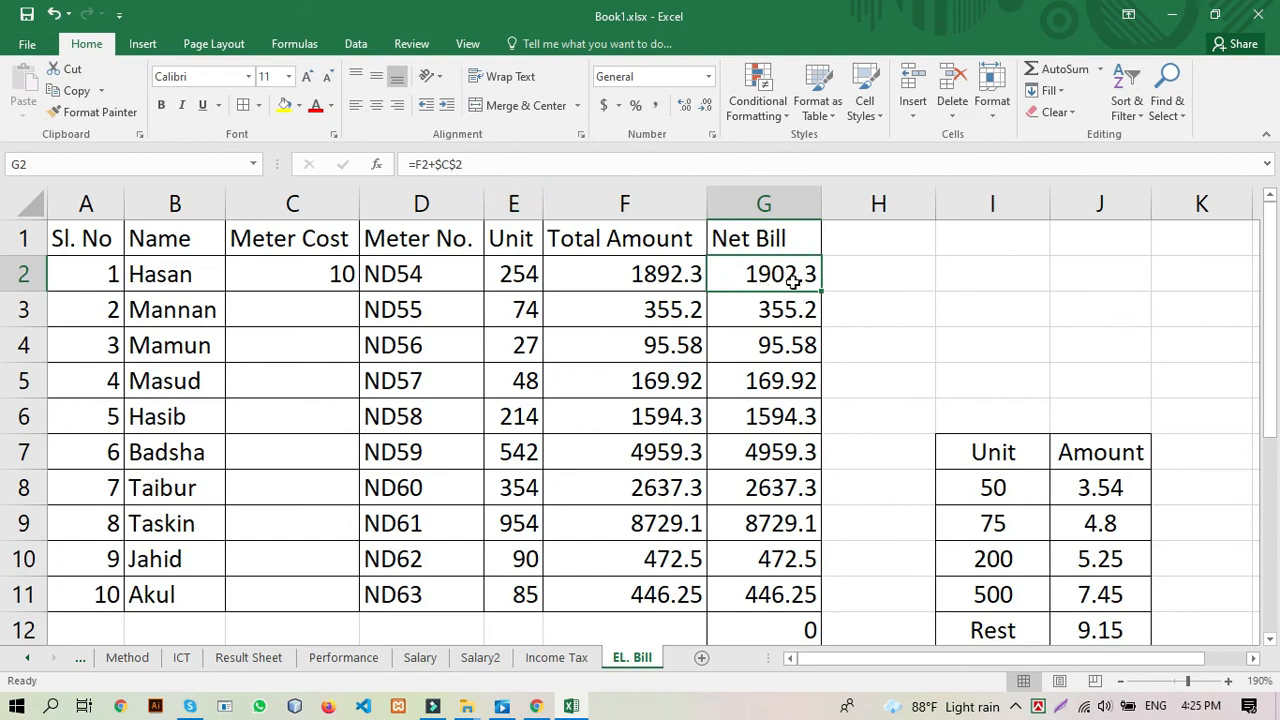
pyautogui.doubleClick(820, 291)
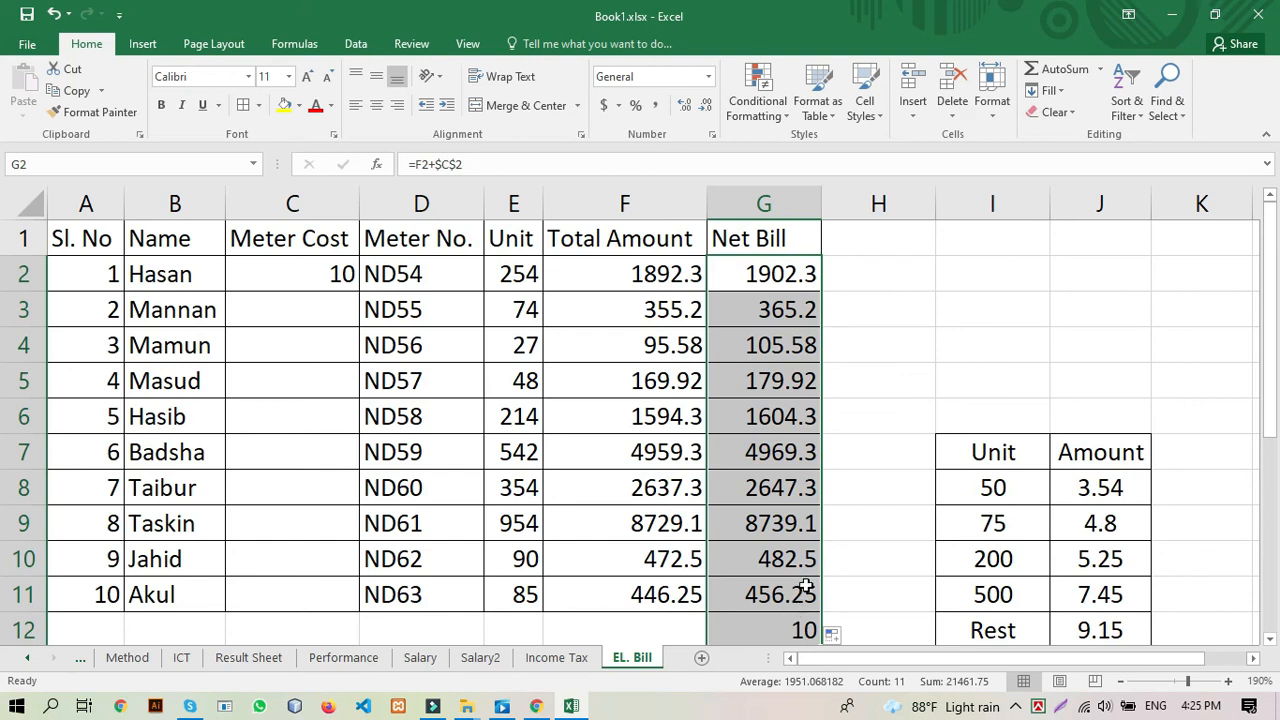
# Step: Clear the surplus Net Bill formula from G12 below the last customer
pyautogui.click(851, 526)
pyautogui.moveTo(1272, 336); pyautogui.dragTo(1272, 358)
pyautogui.click(801, 556)
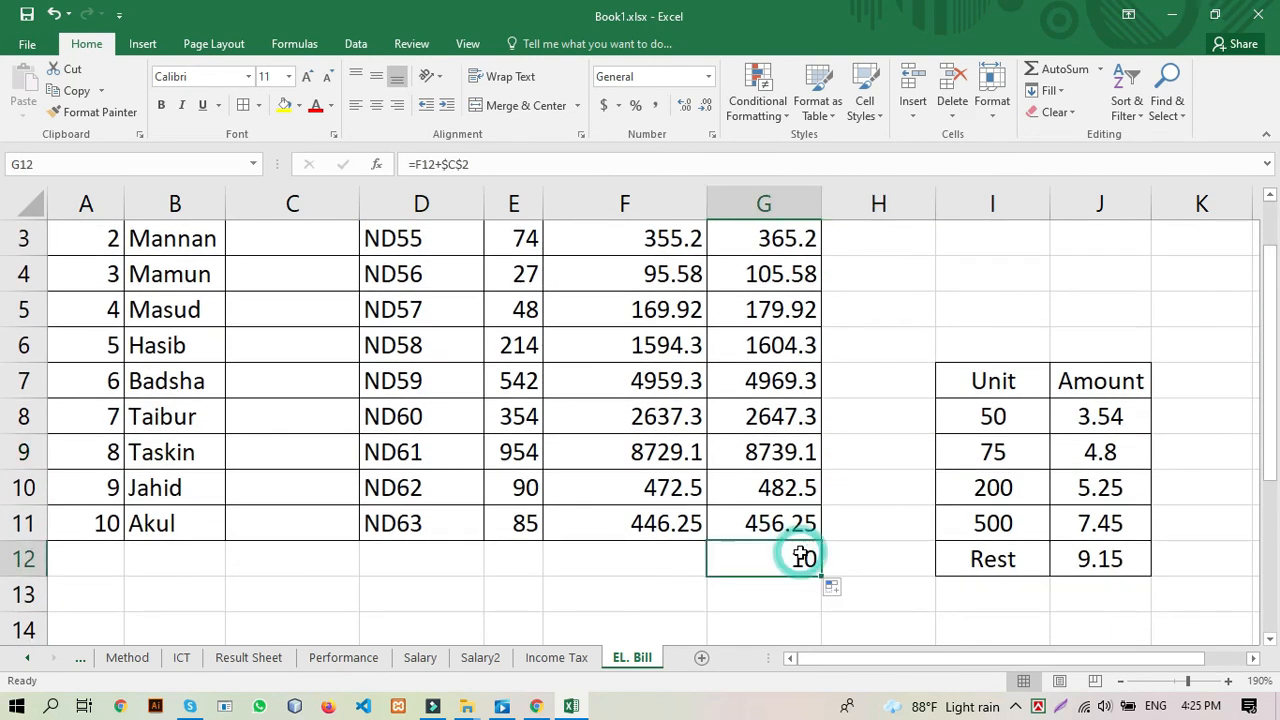
pyautogui.doubleClick(801, 556)
pyautogui.click(861, 603)
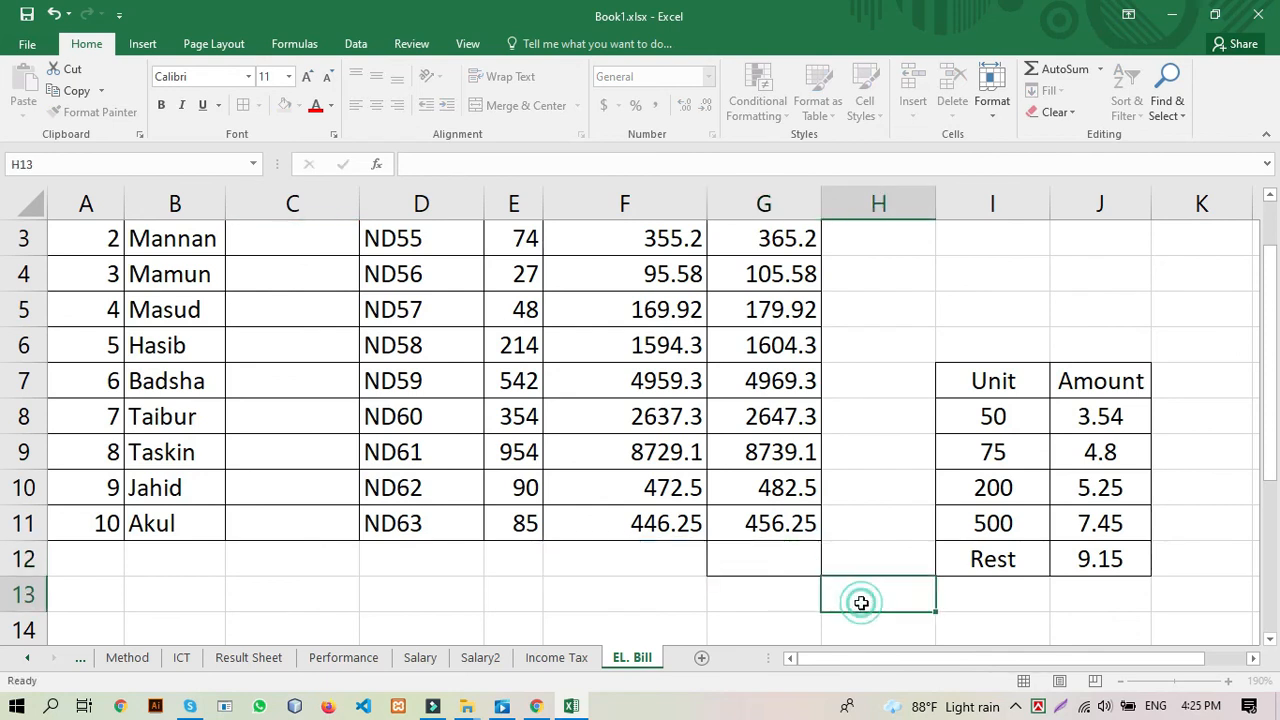
# Step: Remove the borders from the empty cells F12:G12 and apply all borders to F11:G11 in the last customer's row
pyautogui.moveTo(646, 563); pyautogui.dragTo(782, 551)
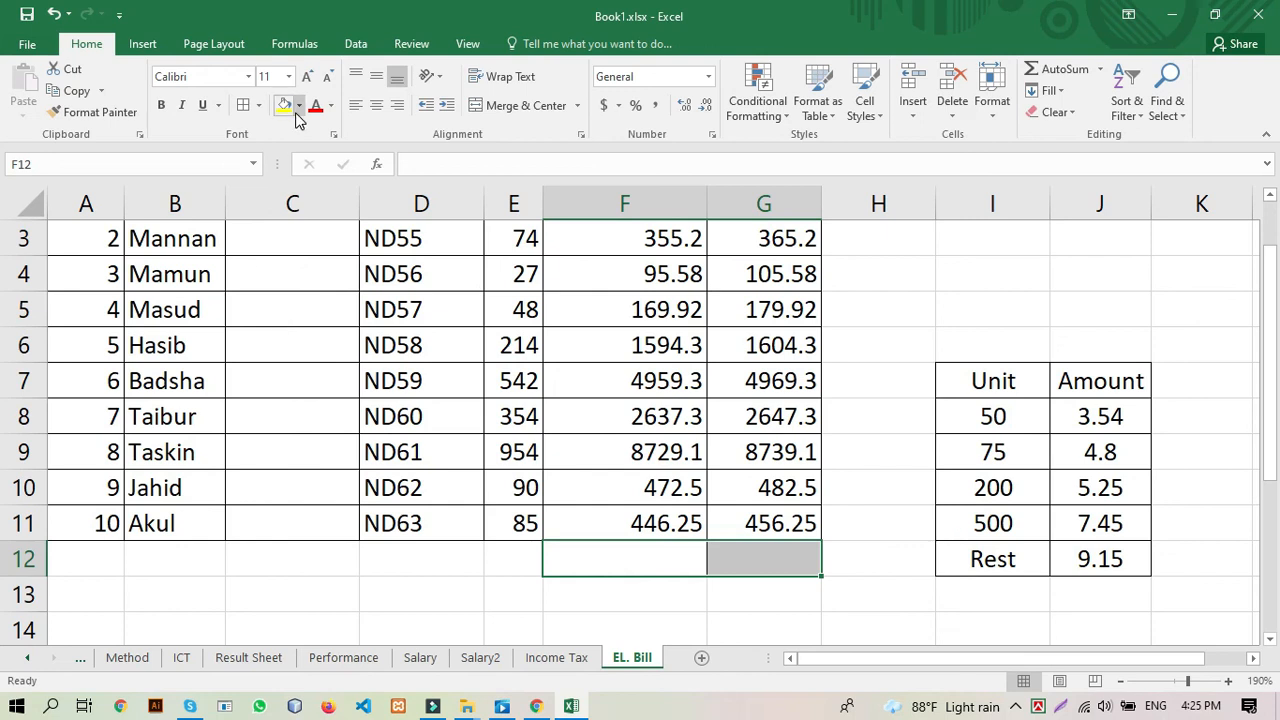
pyautogui.click(260, 112)
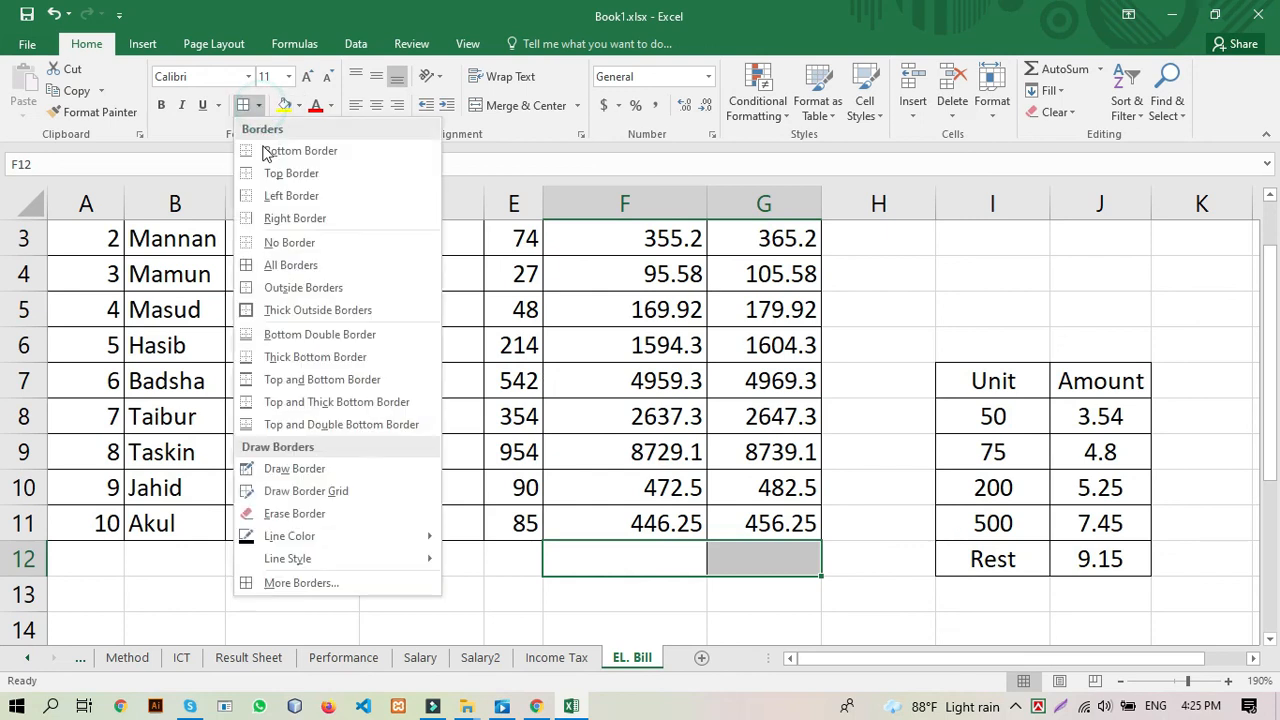
pyautogui.click(284, 240)
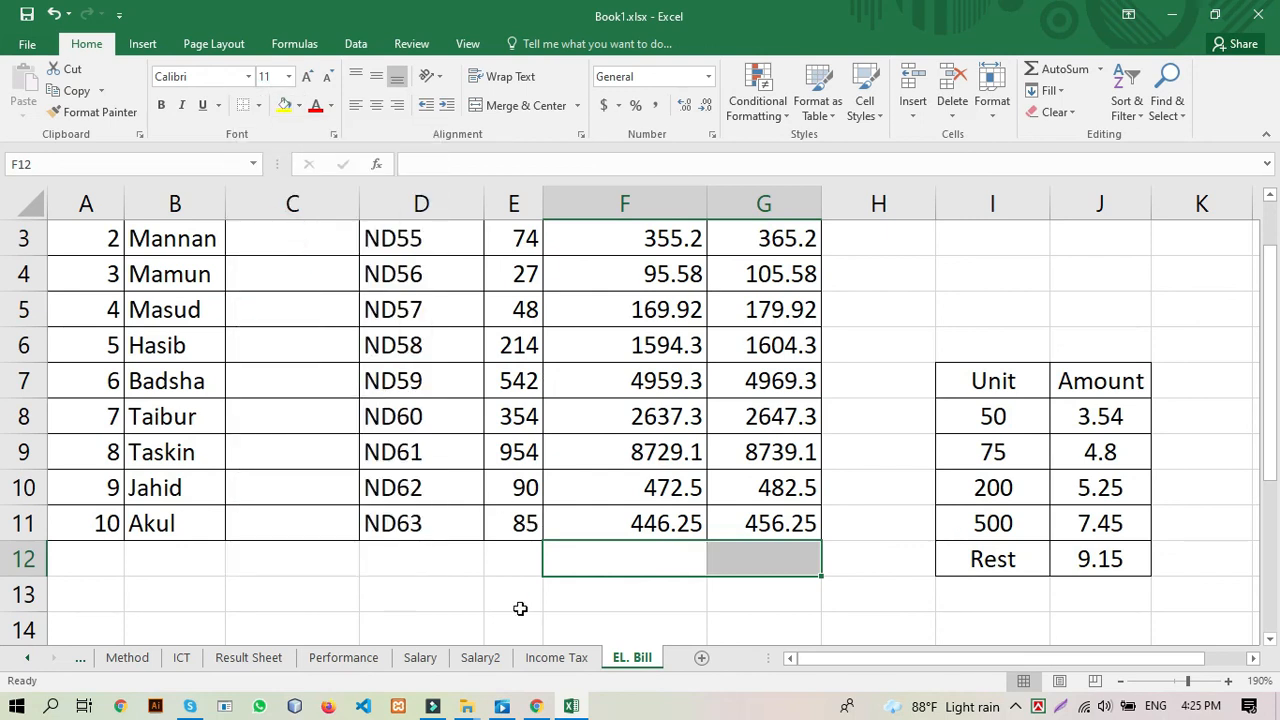
pyautogui.click(516, 602)
pyautogui.moveTo(576, 531); pyautogui.dragTo(752, 524)
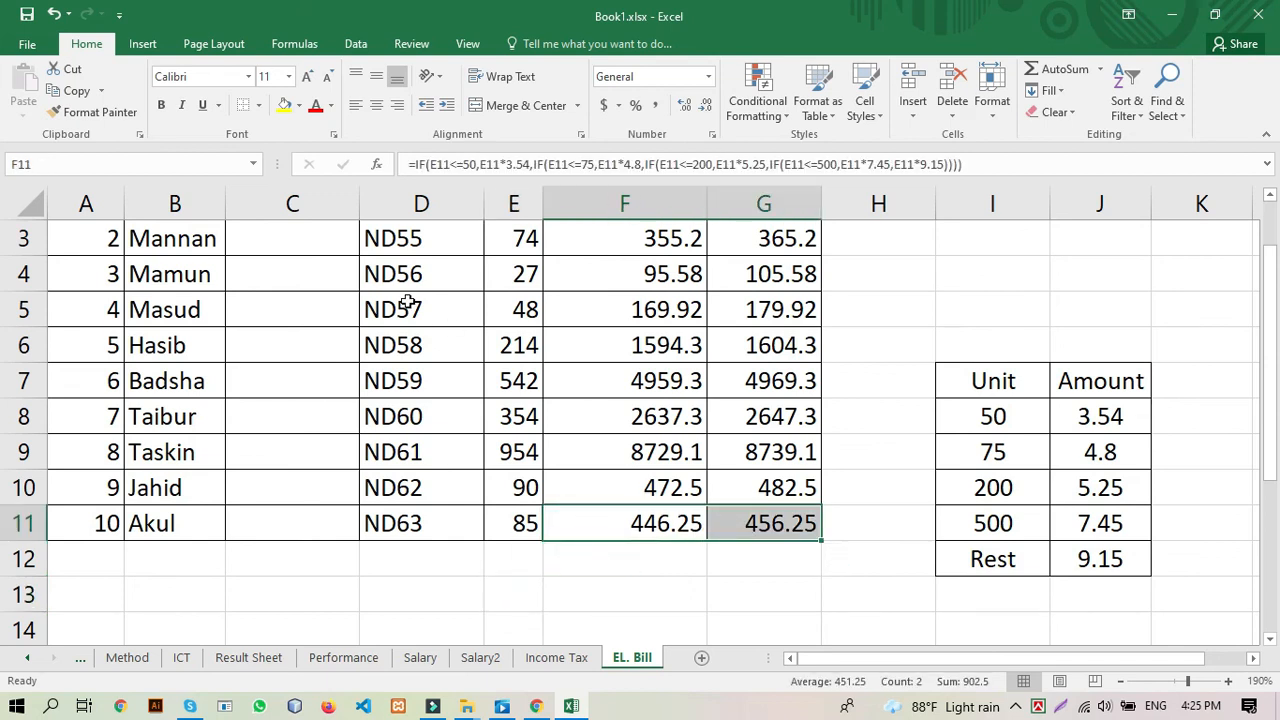
pyautogui.click(259, 105)
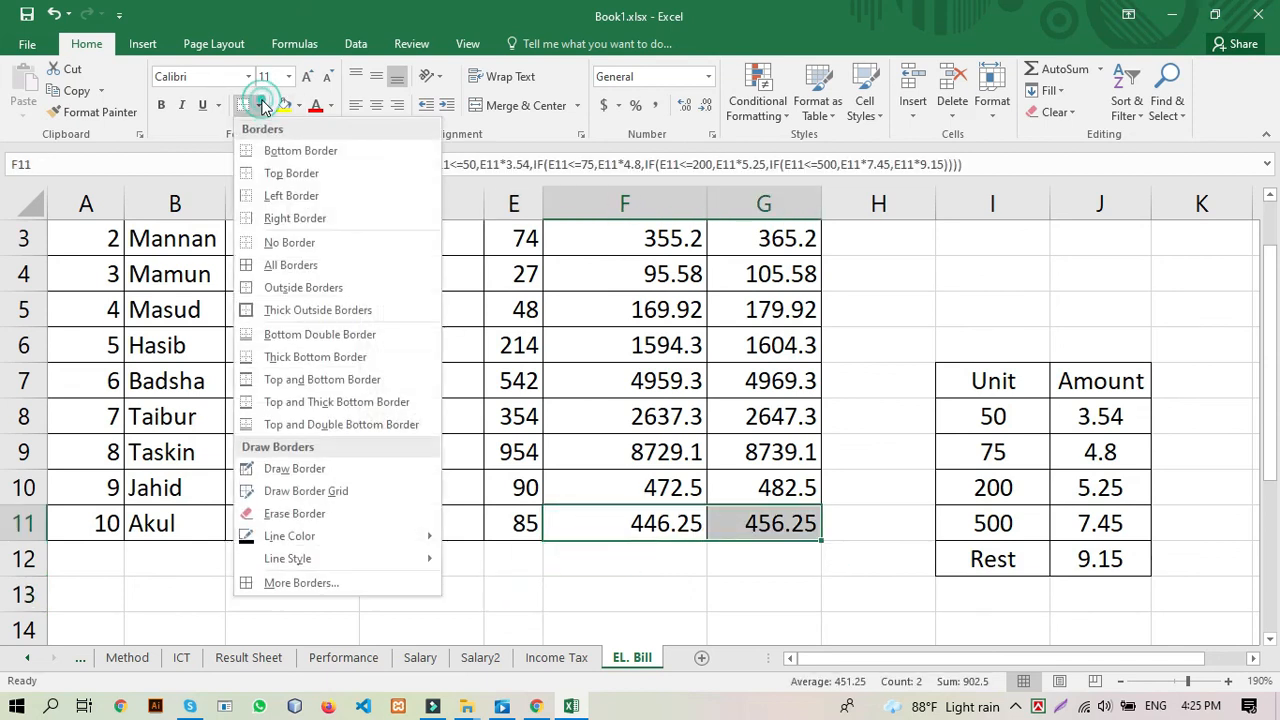
pyautogui.click(284, 264)
pyautogui.click(603, 605)
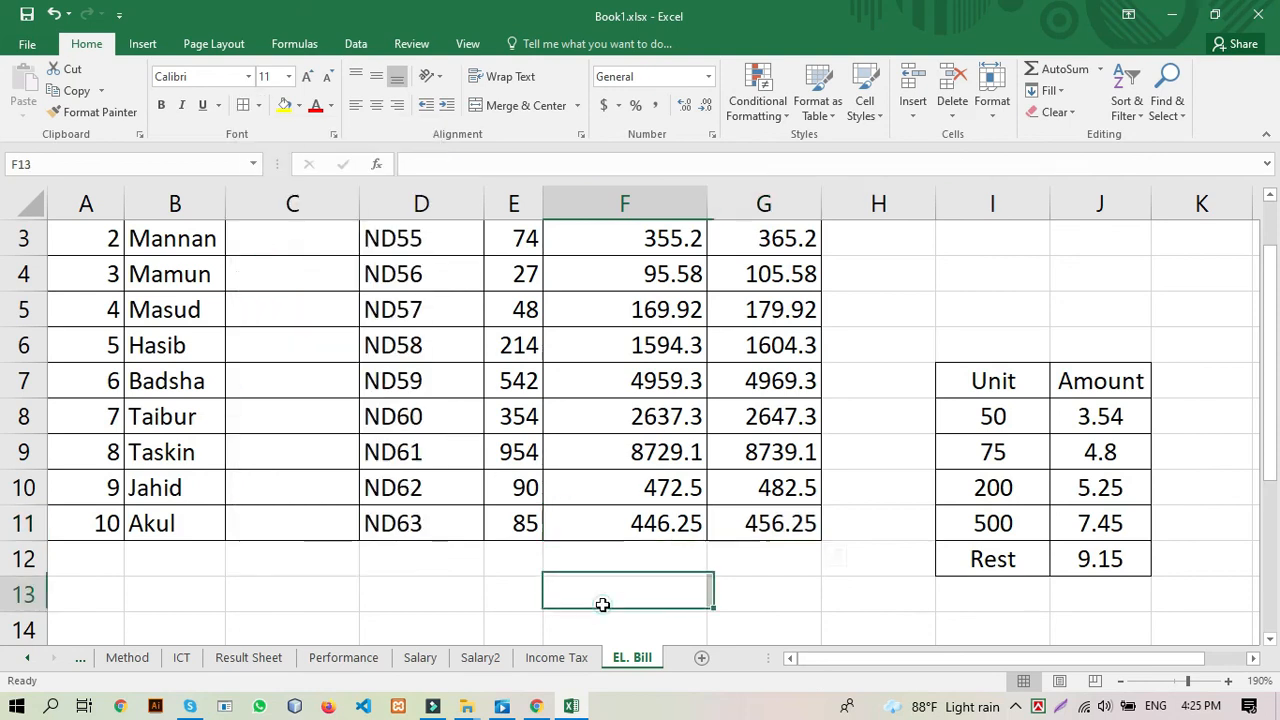
# Step: Check the references to Total Amount and the fixed meter cost in the Net Bill formulas in G4, G6 and G8
pyautogui.click(778, 281)
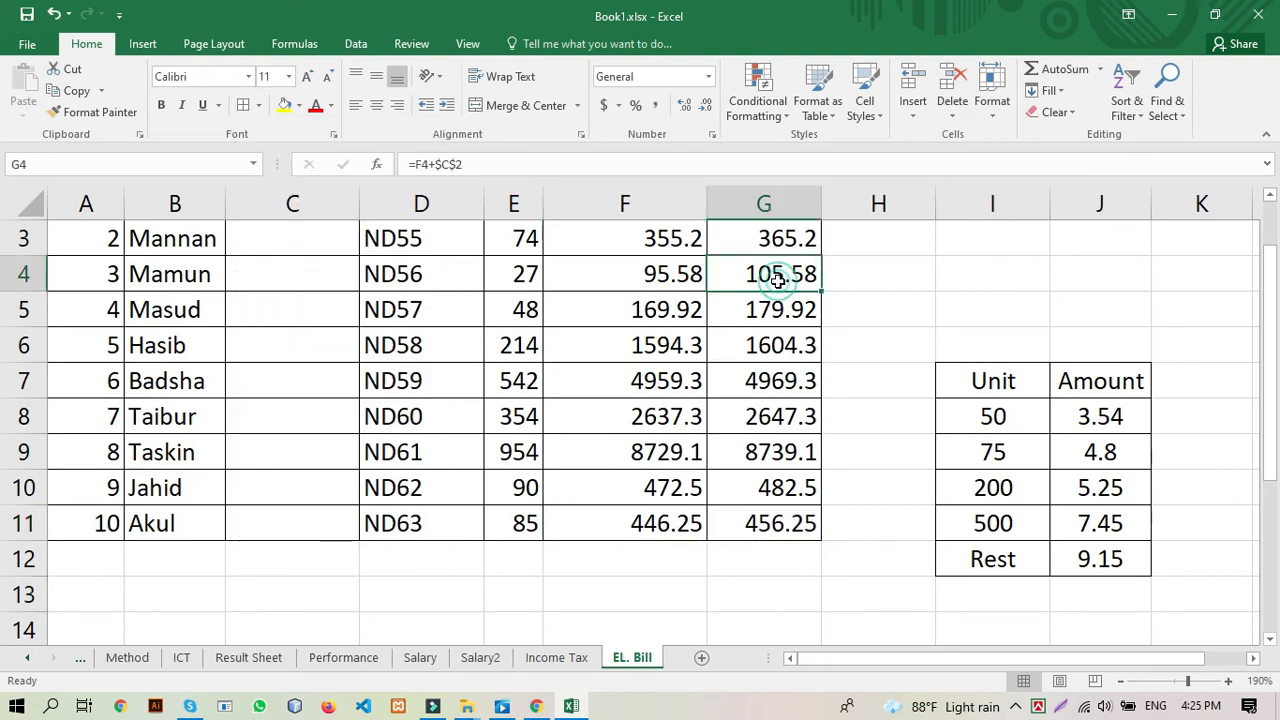
pyautogui.click(775, 350)
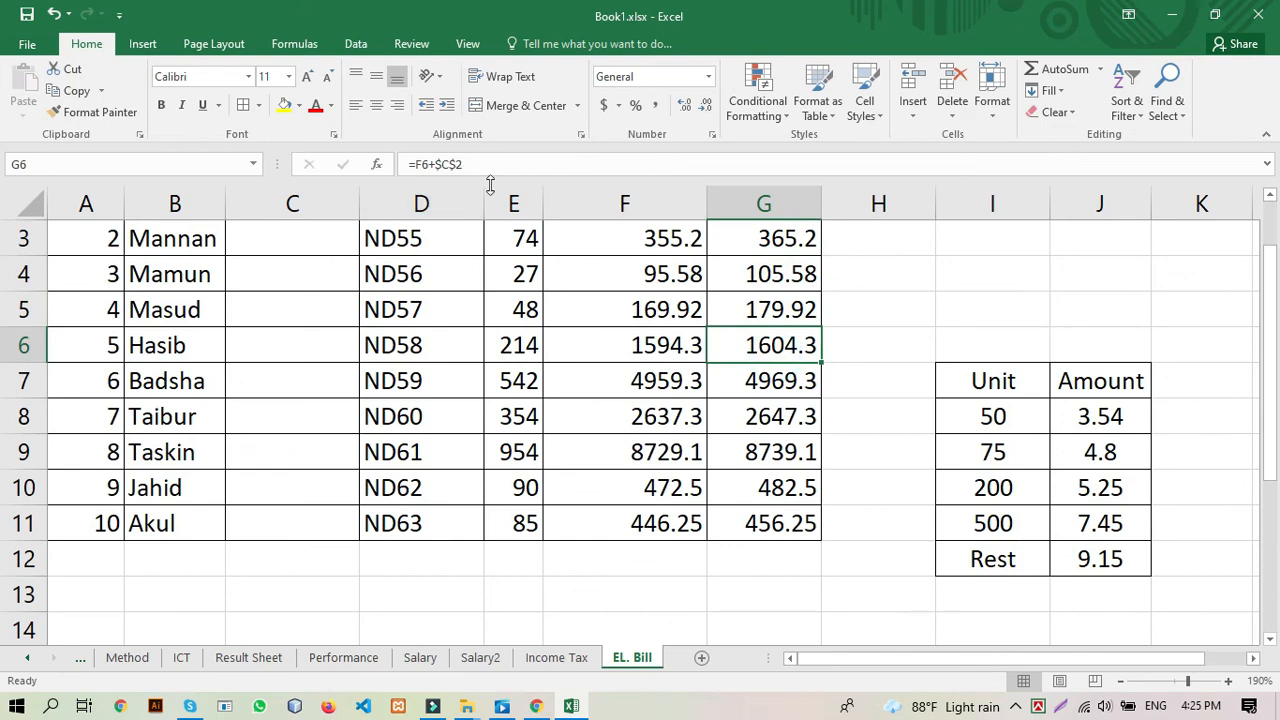
pyautogui.doubleClick(741, 341)
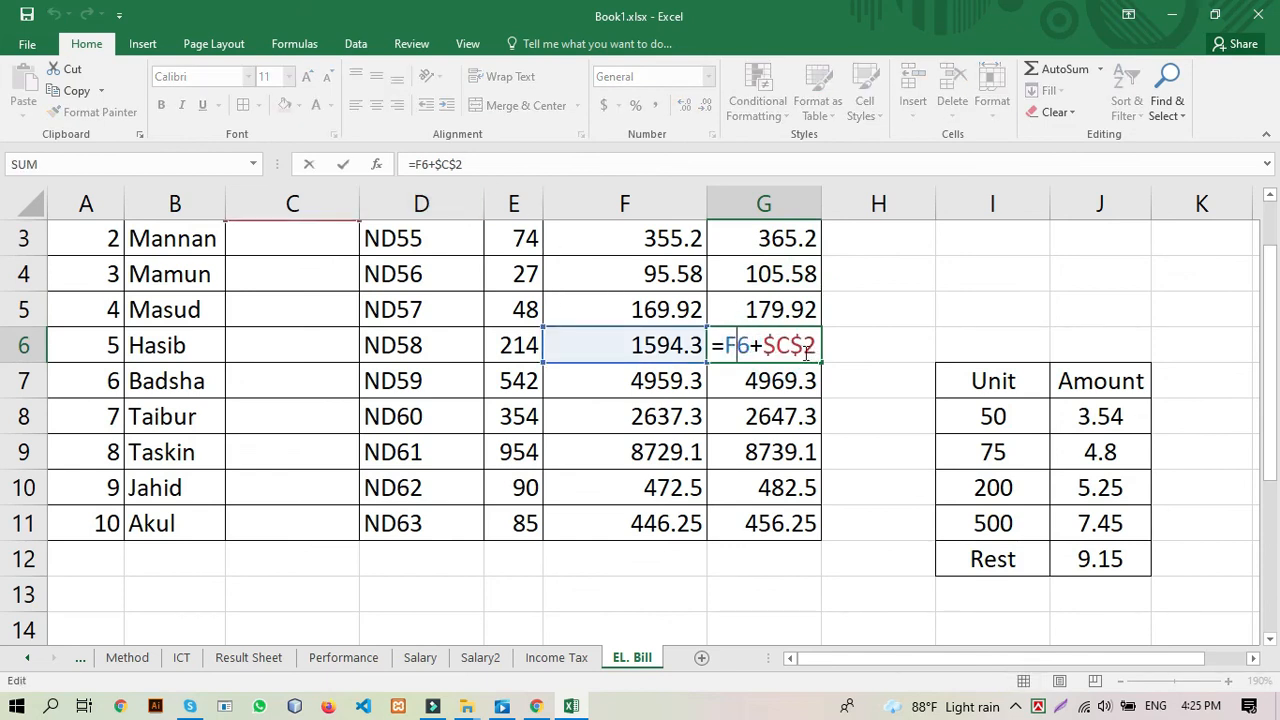
pyautogui.press('Return')
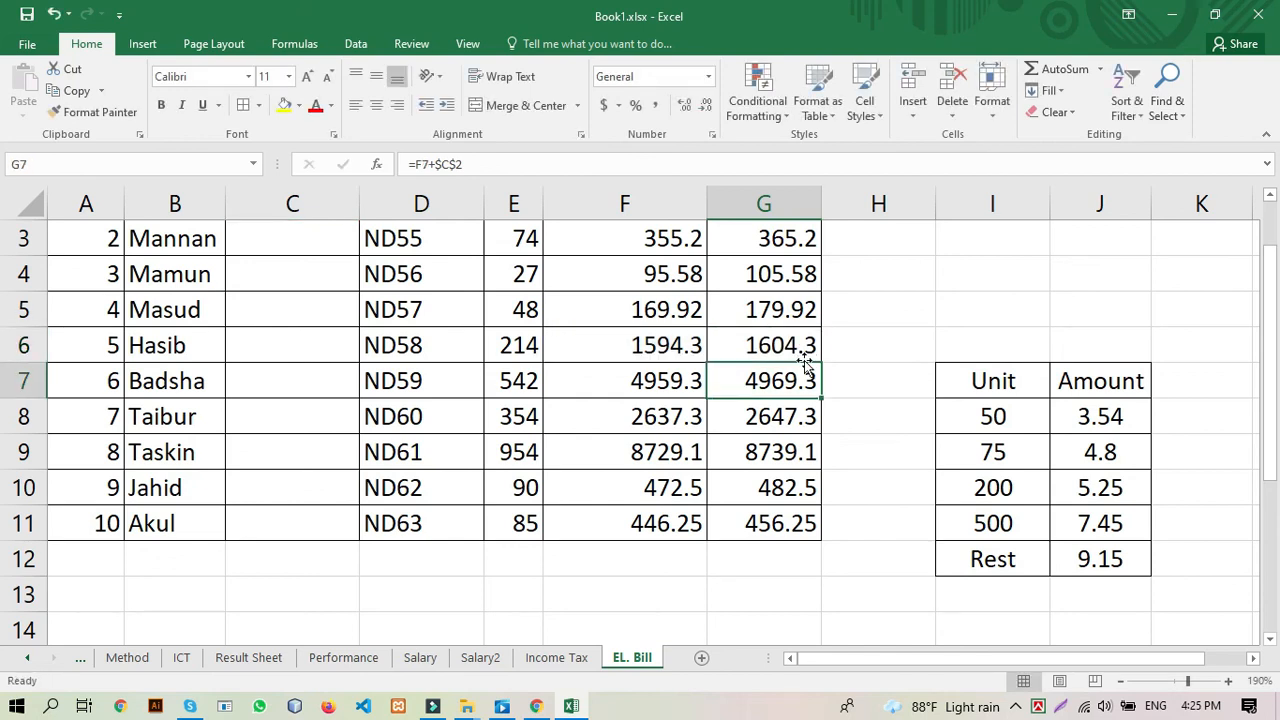
pyautogui.doubleClick(785, 414)
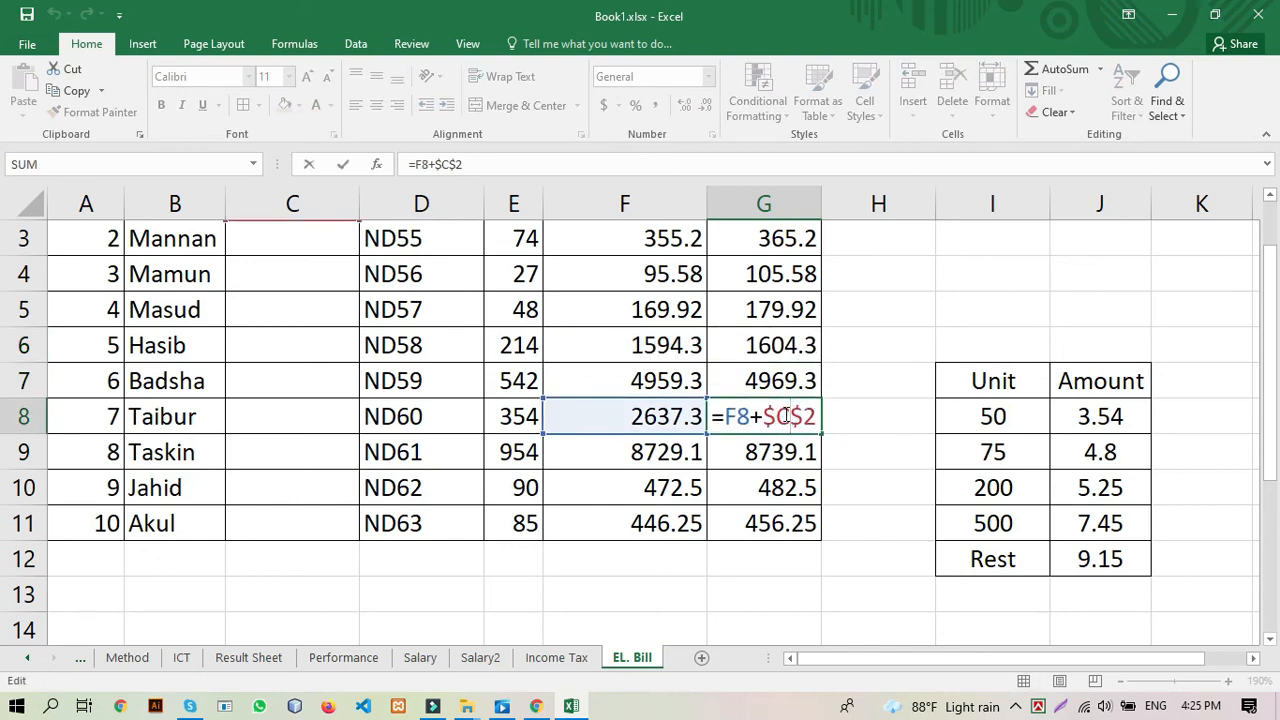
pyautogui.press('Return')
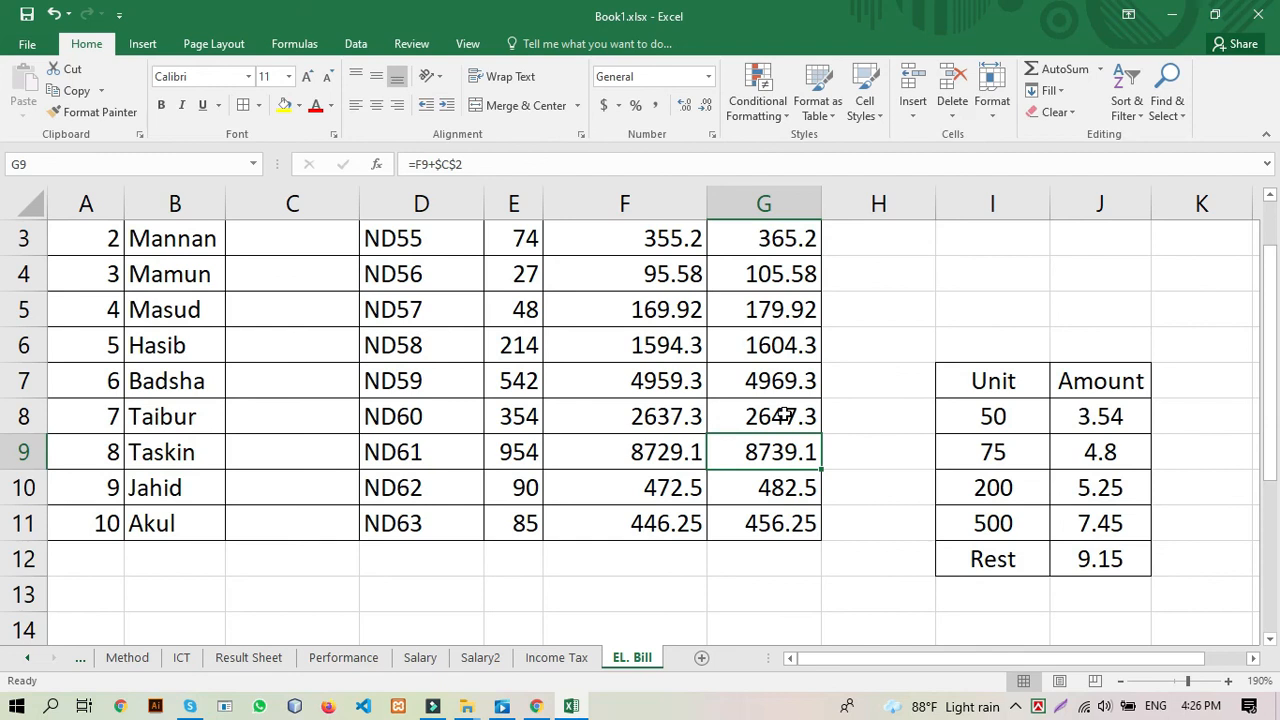
# Step: Merge and center the Meter Cost cells C2:C11
pyautogui.moveTo(1270, 340); pyautogui.dragTo(1270, 280)
pyautogui.moveTo(291, 277); pyautogui.dragTo(284, 600)
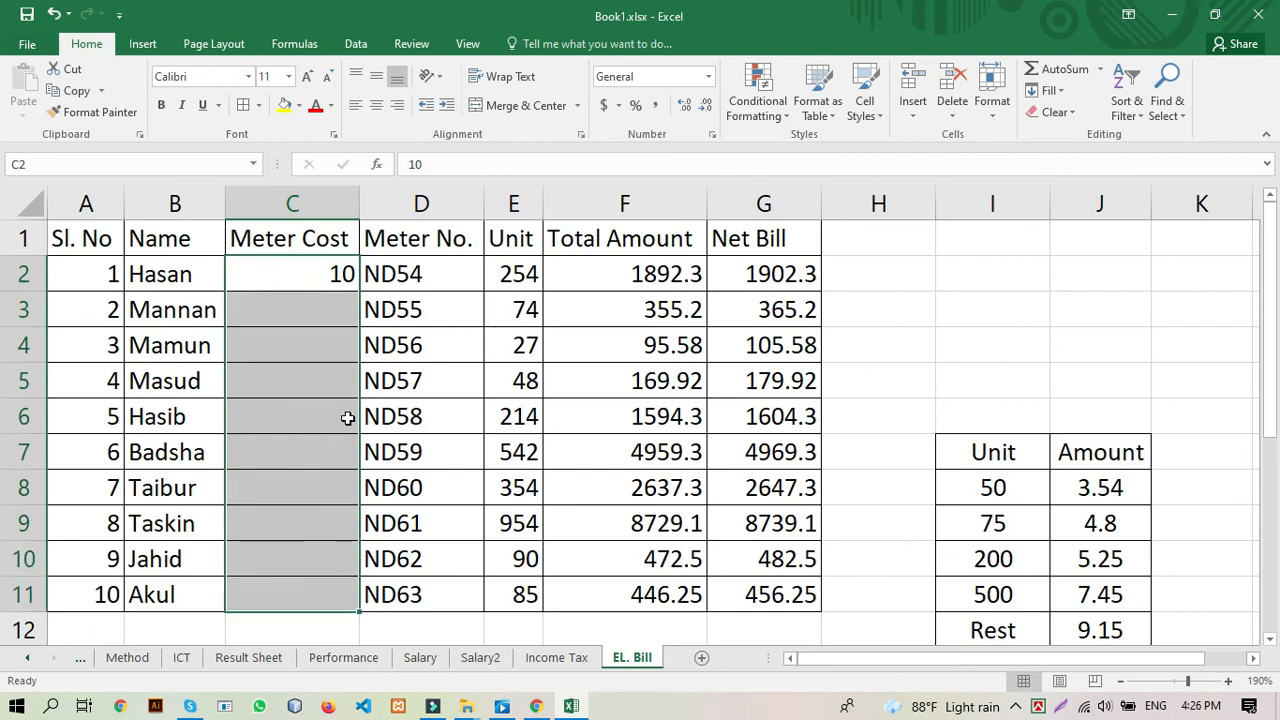
pyautogui.click(500, 106)
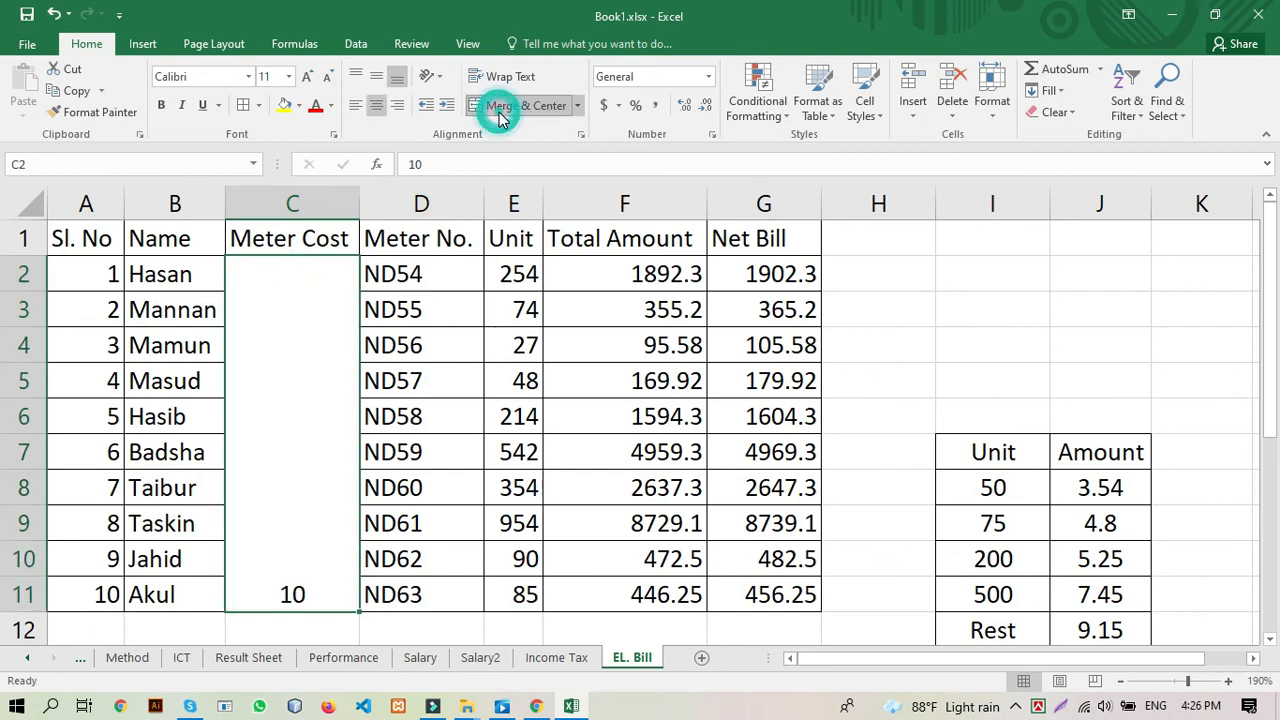
# Step: Try the mixed reference =F2+C$2 in G2 and refill the Net Bill column with it
pyautogui.click(782, 280)
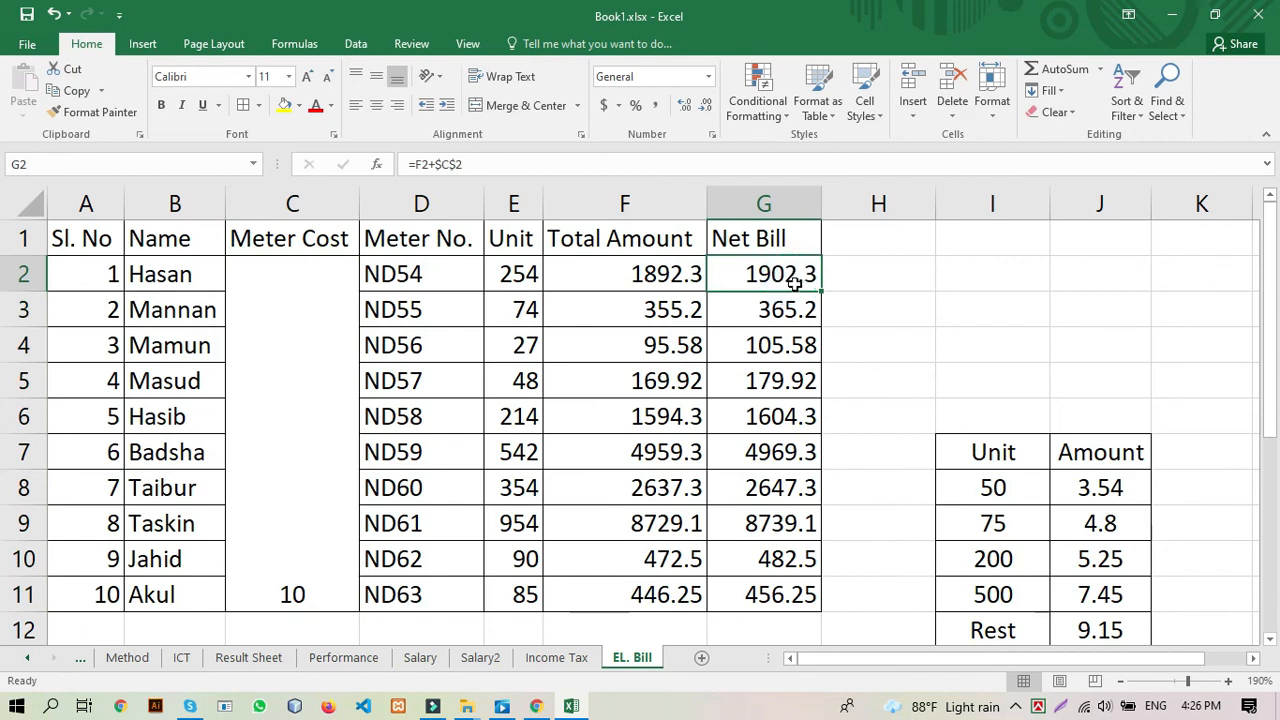
pyautogui.doubleClick(797, 284)
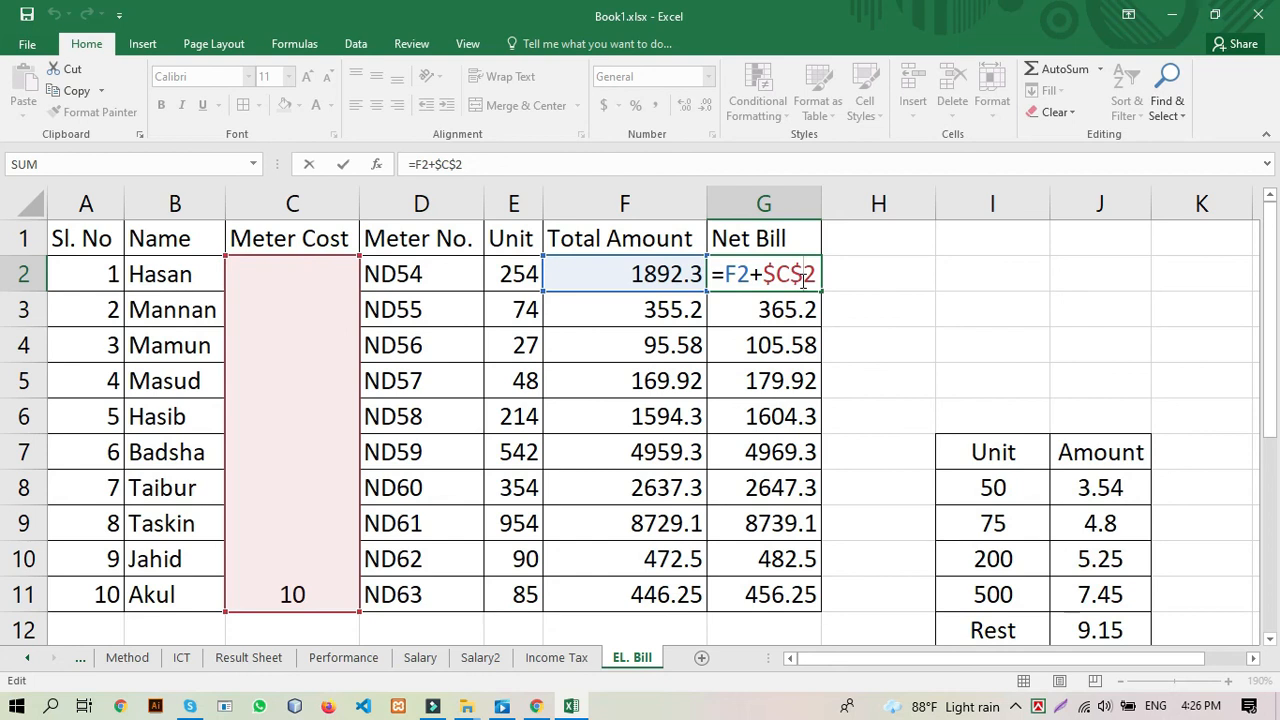
pyautogui.click(779, 280)
pyautogui.press('BackSpace')
pyautogui.press('Return')
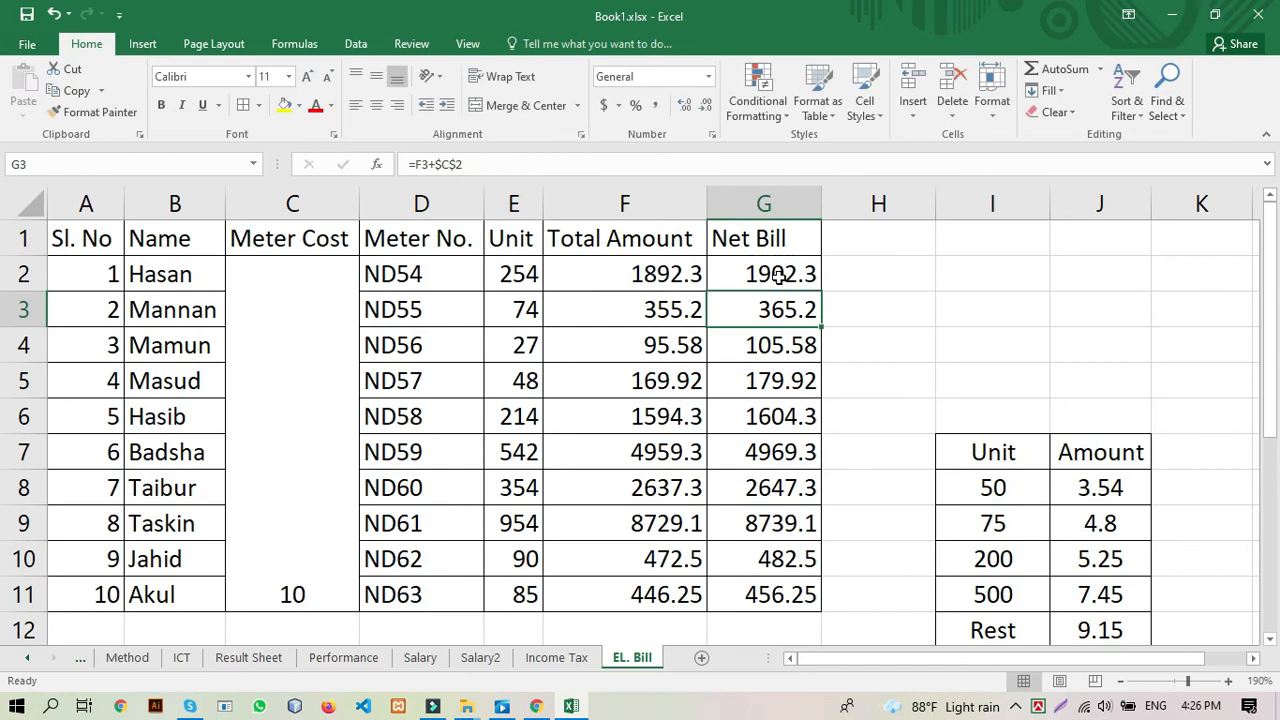
pyautogui.click(779, 276)
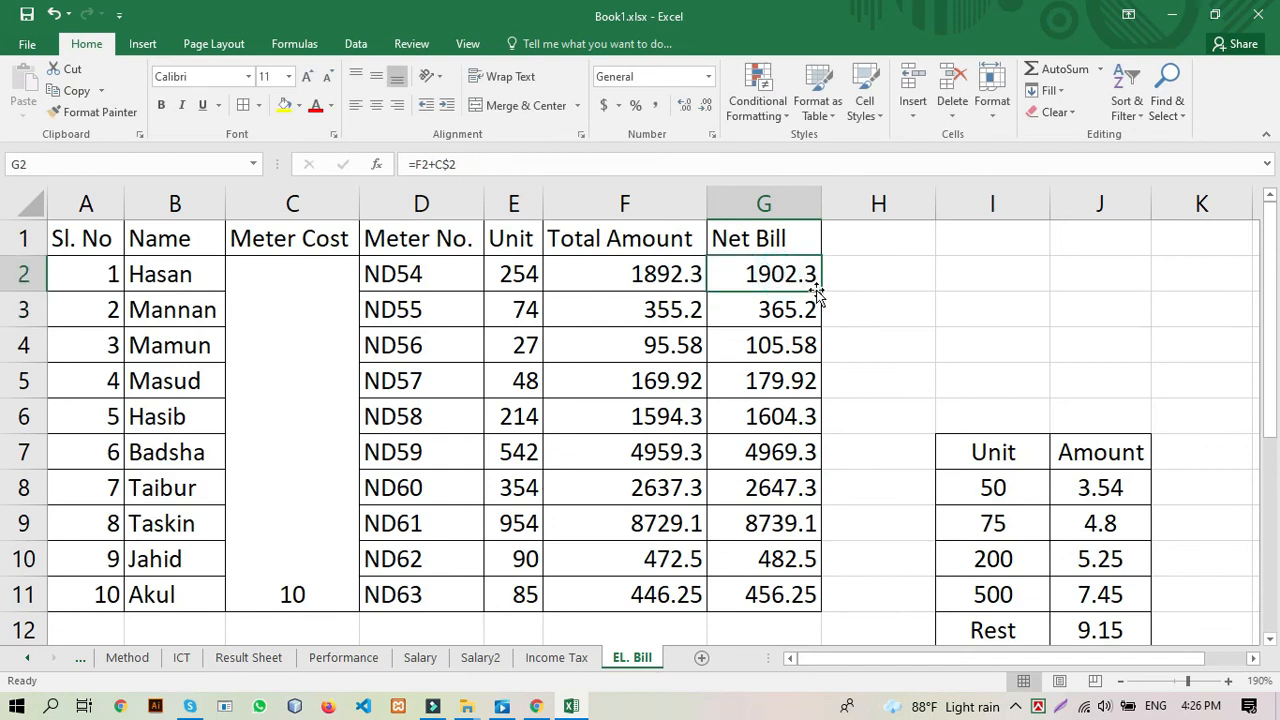
pyautogui.doubleClick(820, 291)
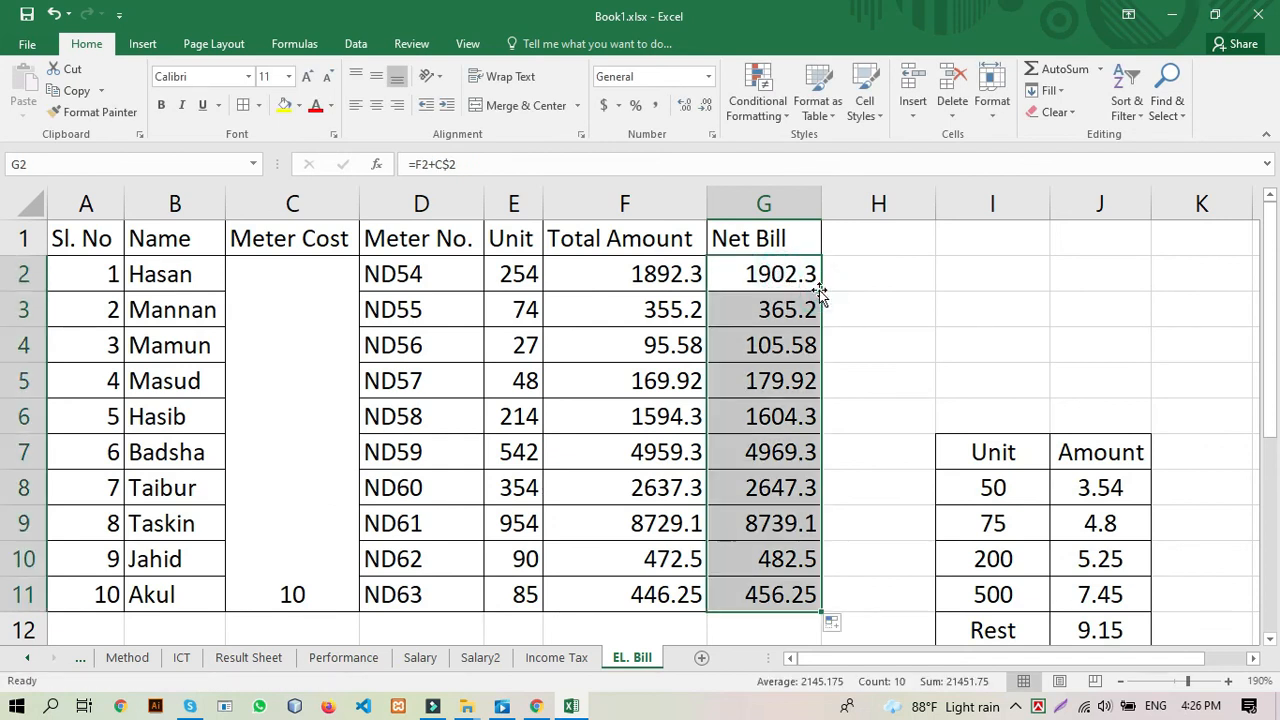
# Step: Unmerge the Meter Cost cells C2:C11, and undo the unmerge together with the C$2 formula change in Net Bill
pyautogui.click(289, 367)
pyautogui.click(495, 98)
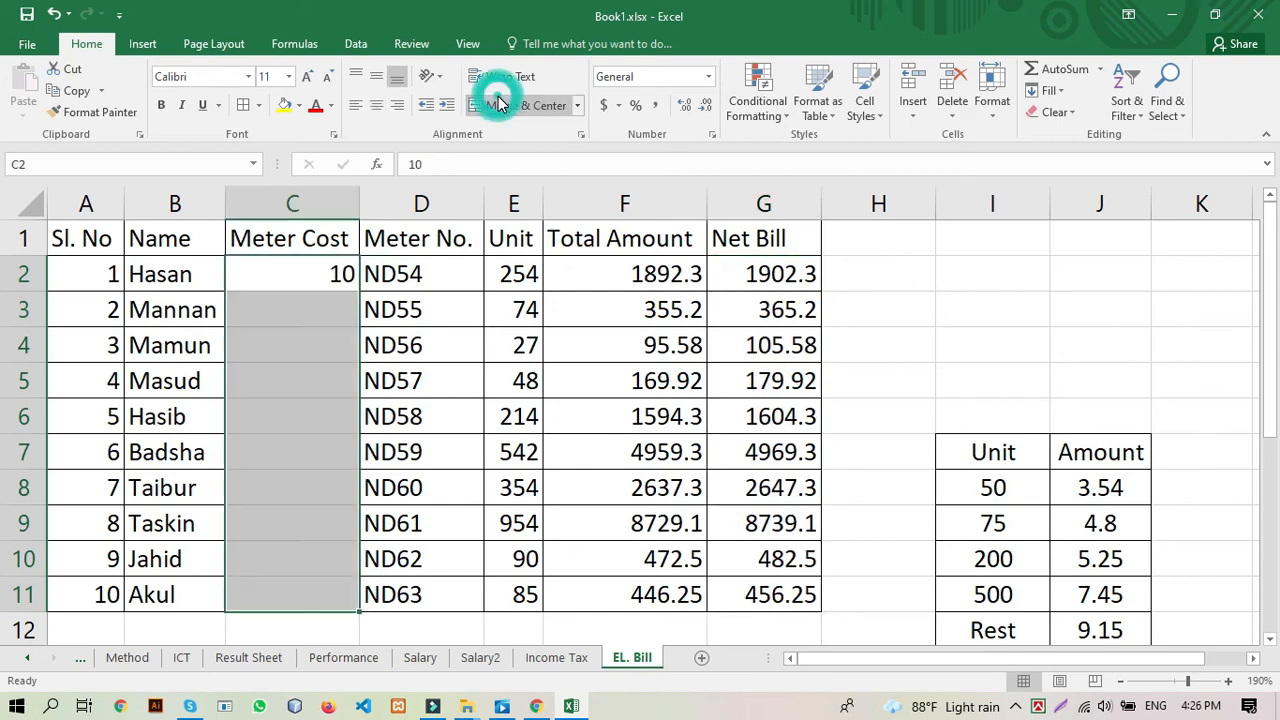
pyautogui.click(322, 275)
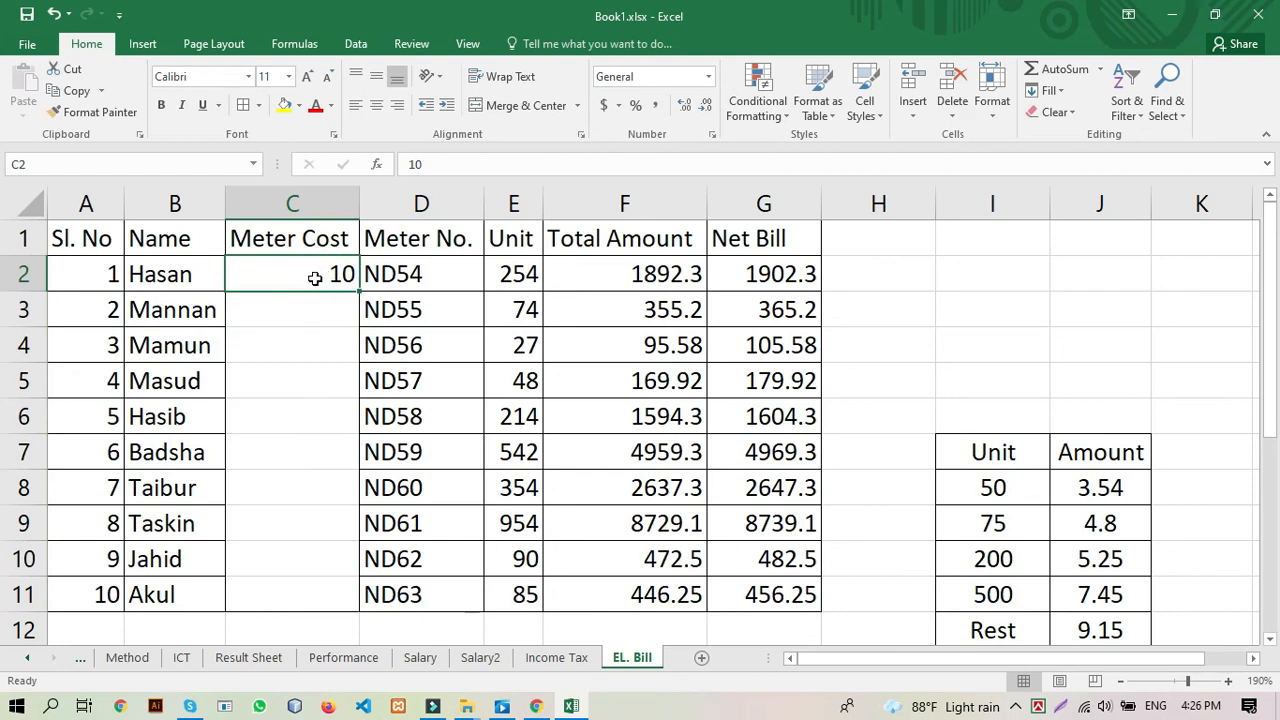
pyautogui.moveTo(314, 278); pyautogui.dragTo(306, 588)
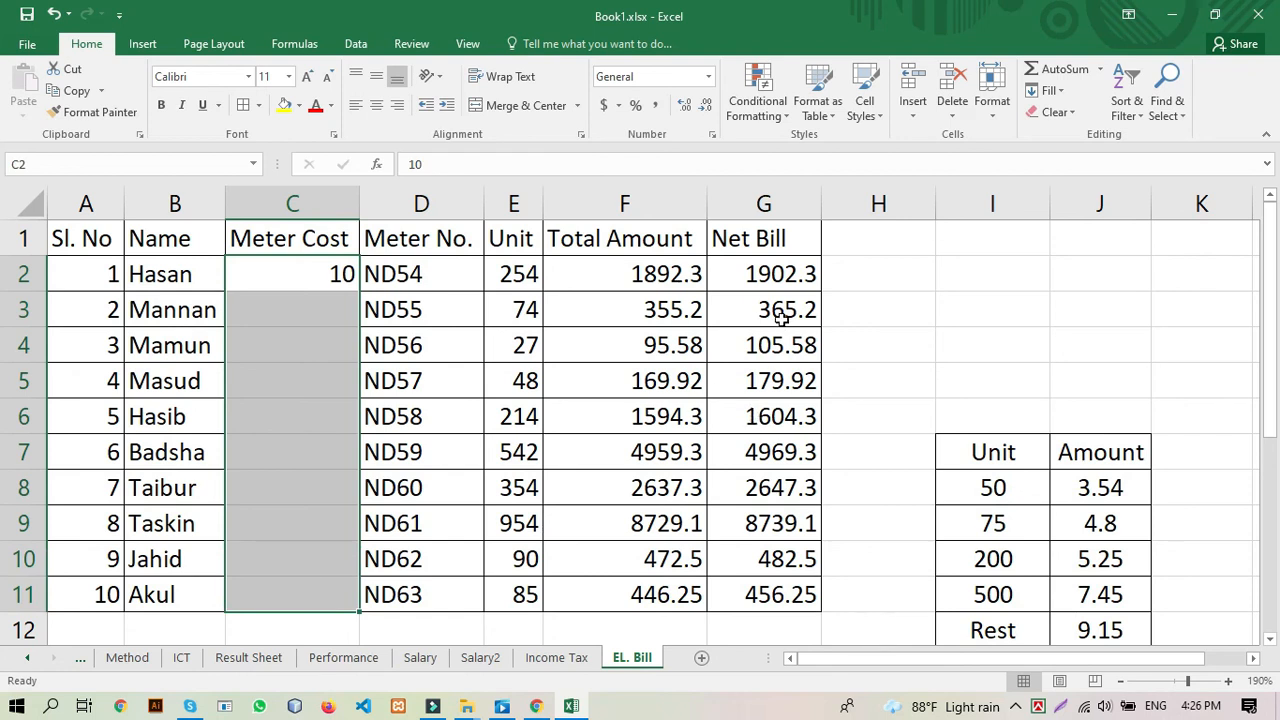
pyautogui.click(624, 628)
pyautogui.click(968, 386)
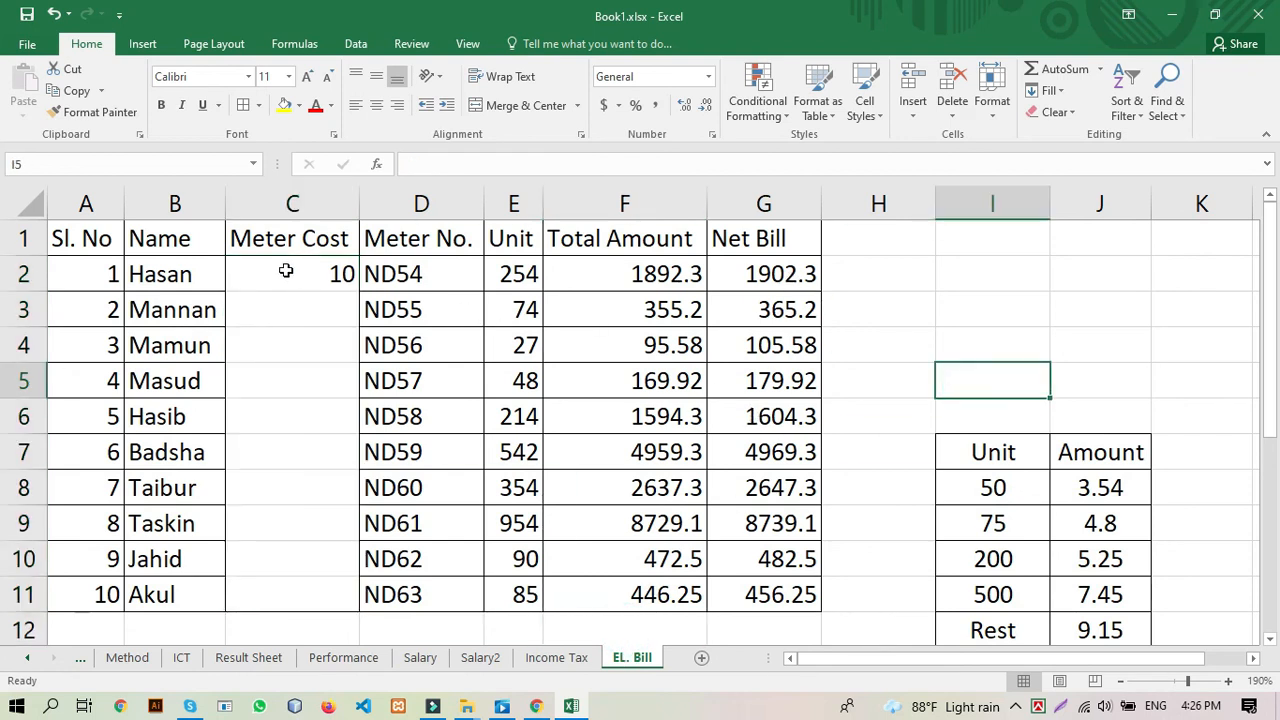
pyautogui.hotkey('ctrl', 'z')
pyautogui.hotkey('ctrl', 'z')
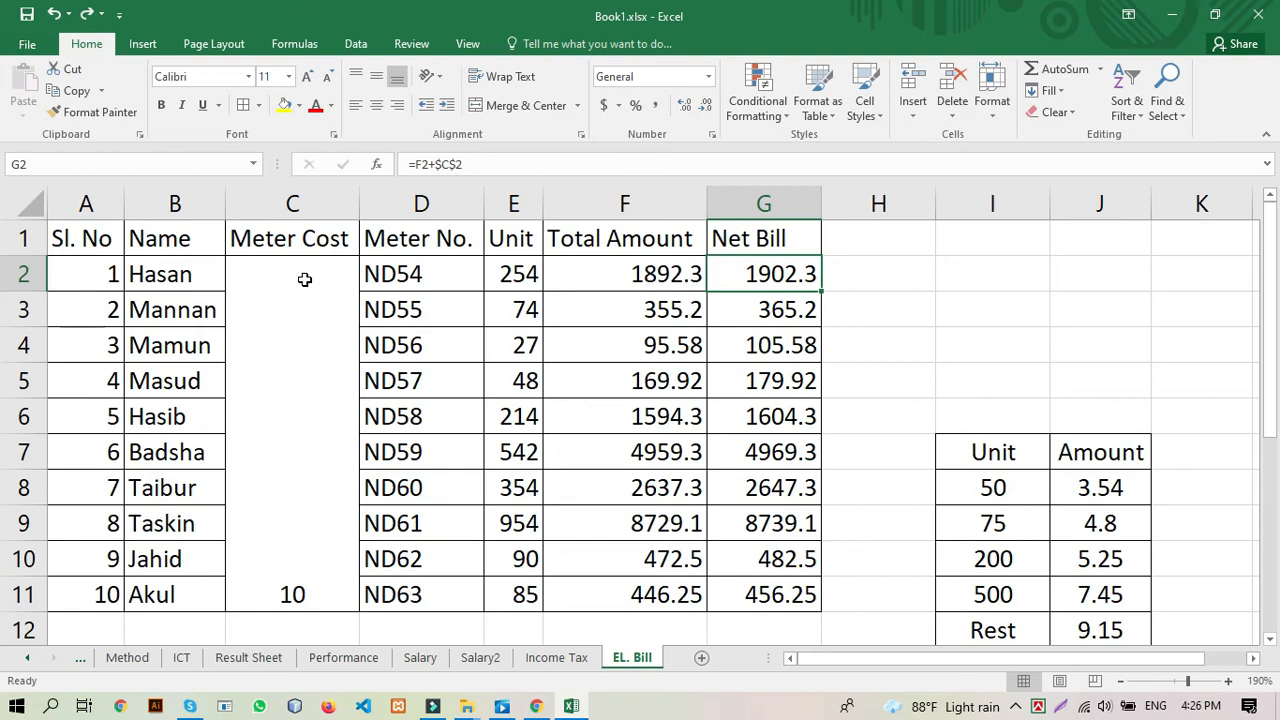
# Step: Unmerge the Meter Cost cells C2:C11 and reapply borders to them
pyautogui.click(304, 280)
pyautogui.click(522, 105)
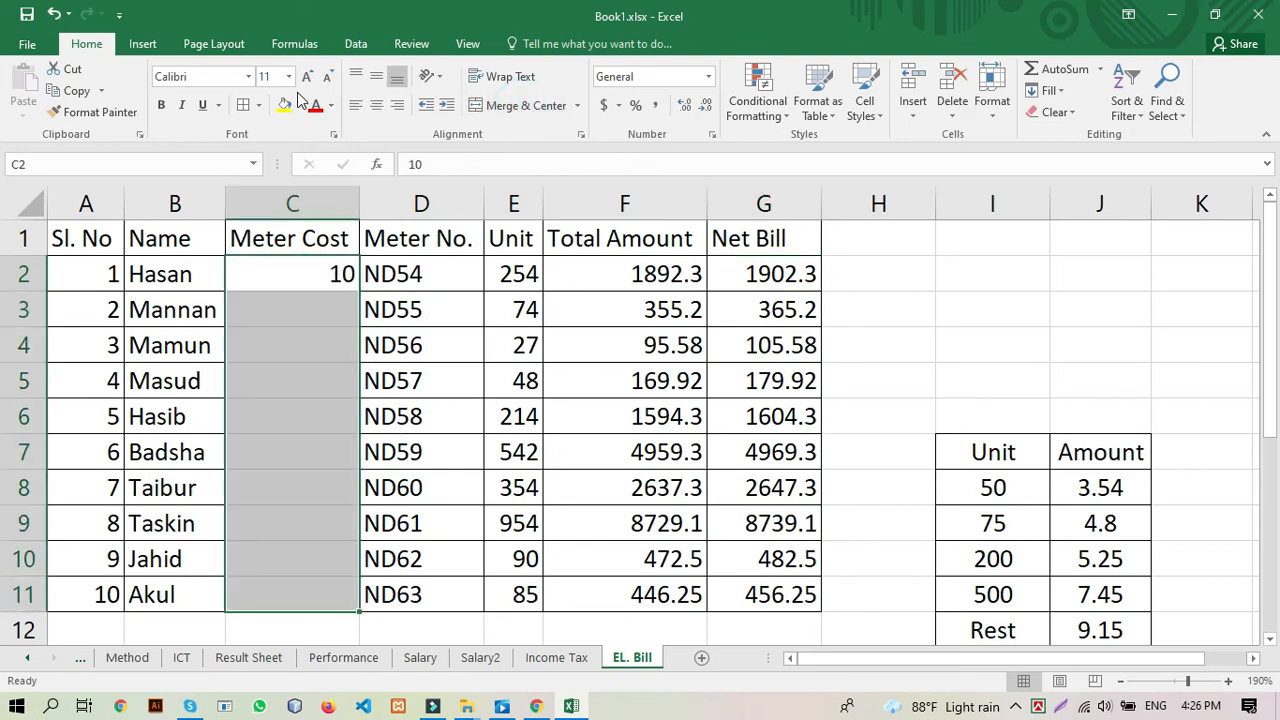
pyautogui.click(246, 105)
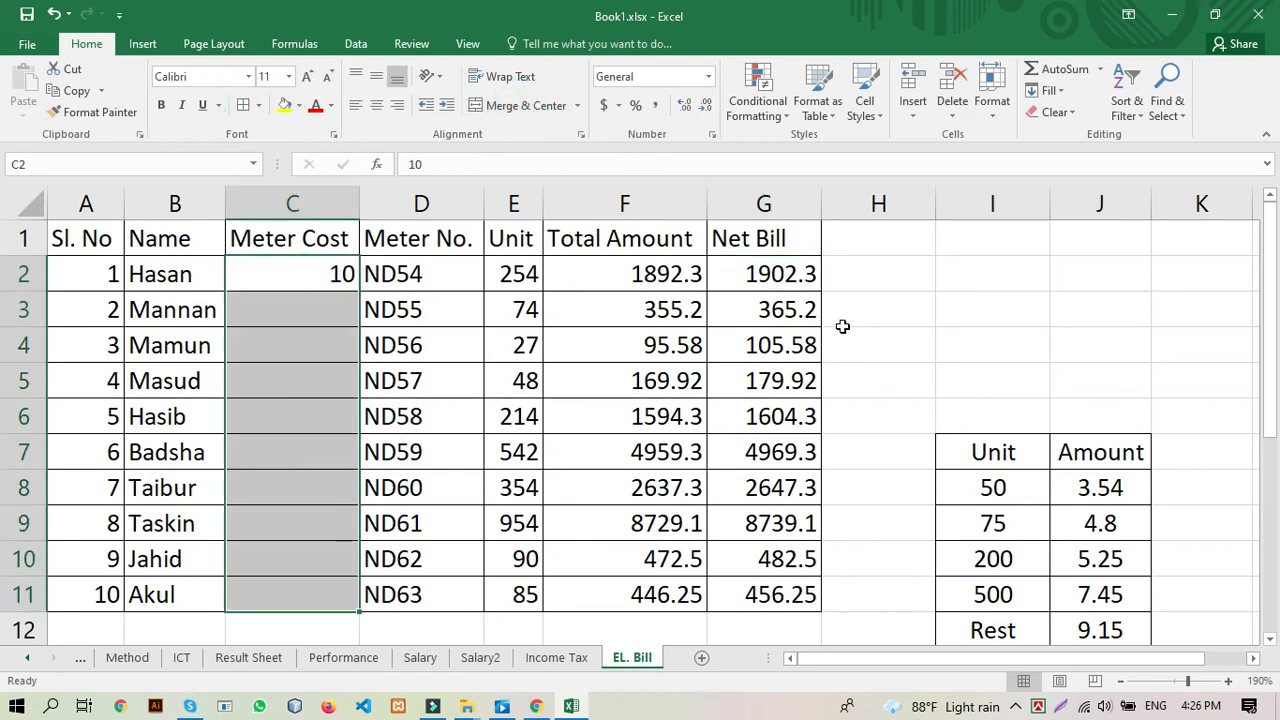
pyautogui.click(1020, 377)
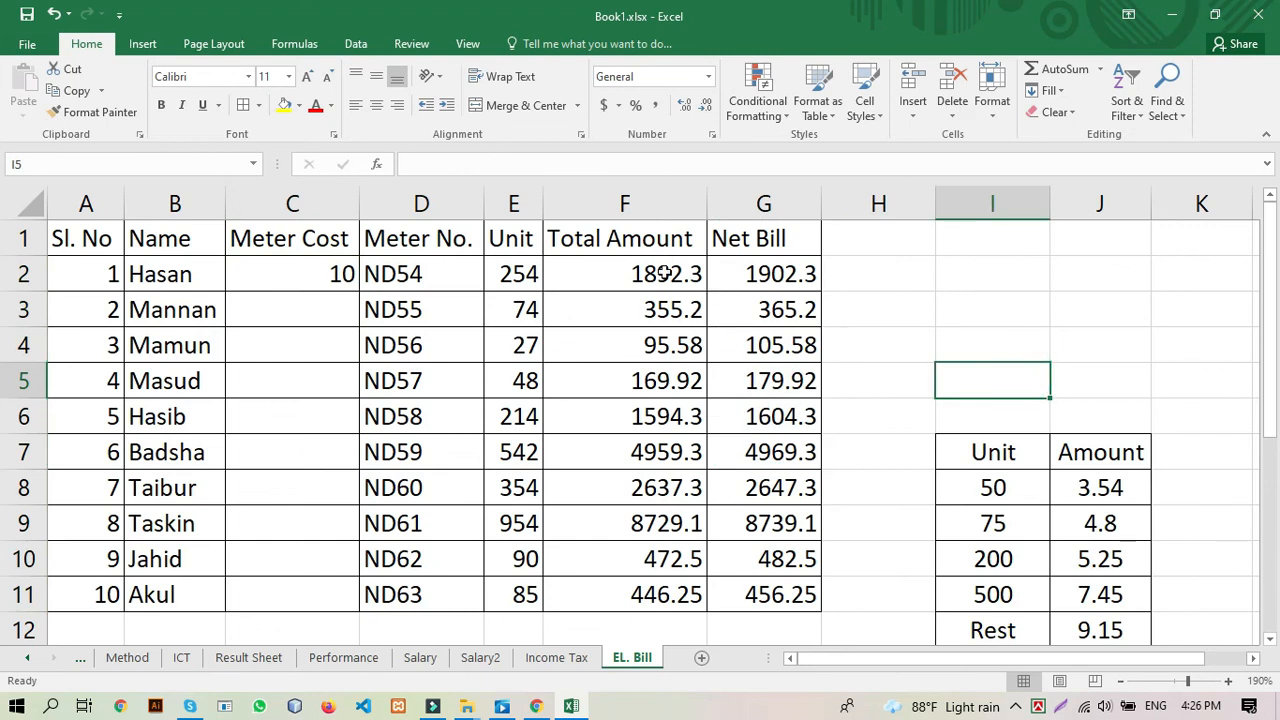
# Step: Review the Net Bill formula in G2 and the cells it refers to
pyautogui.doubleClick(760, 280)
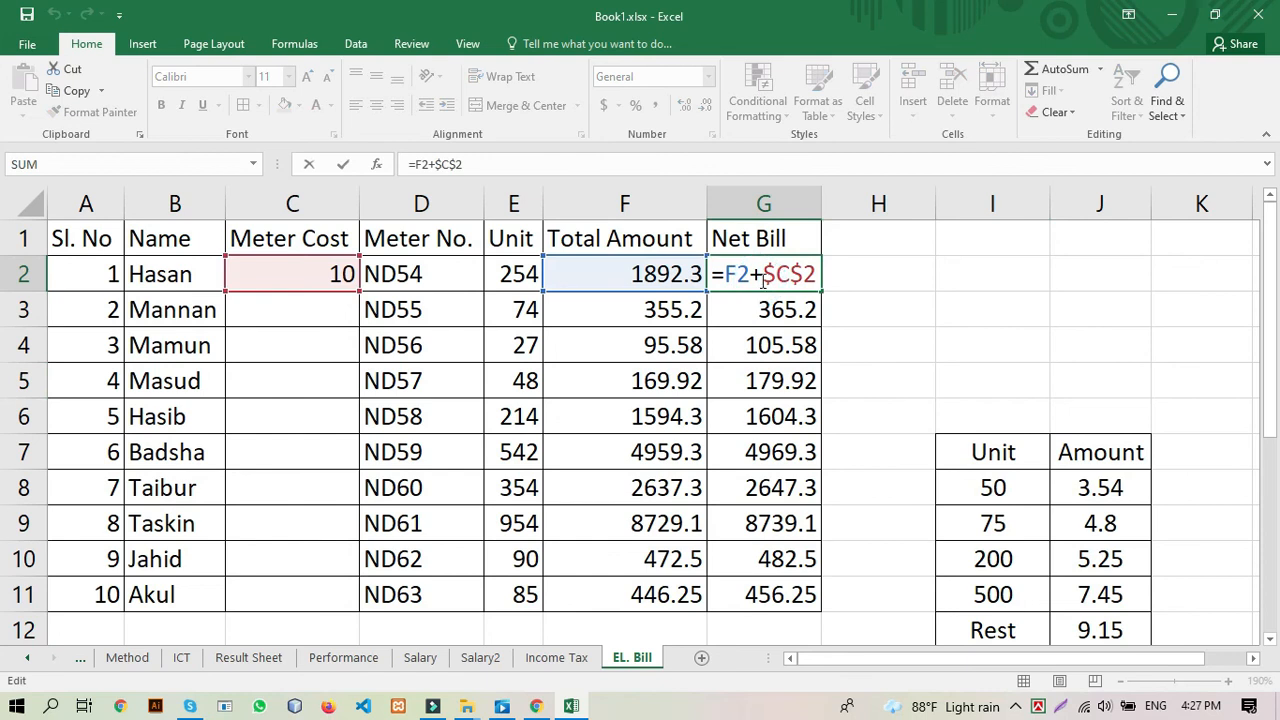
pyautogui.press('Return')
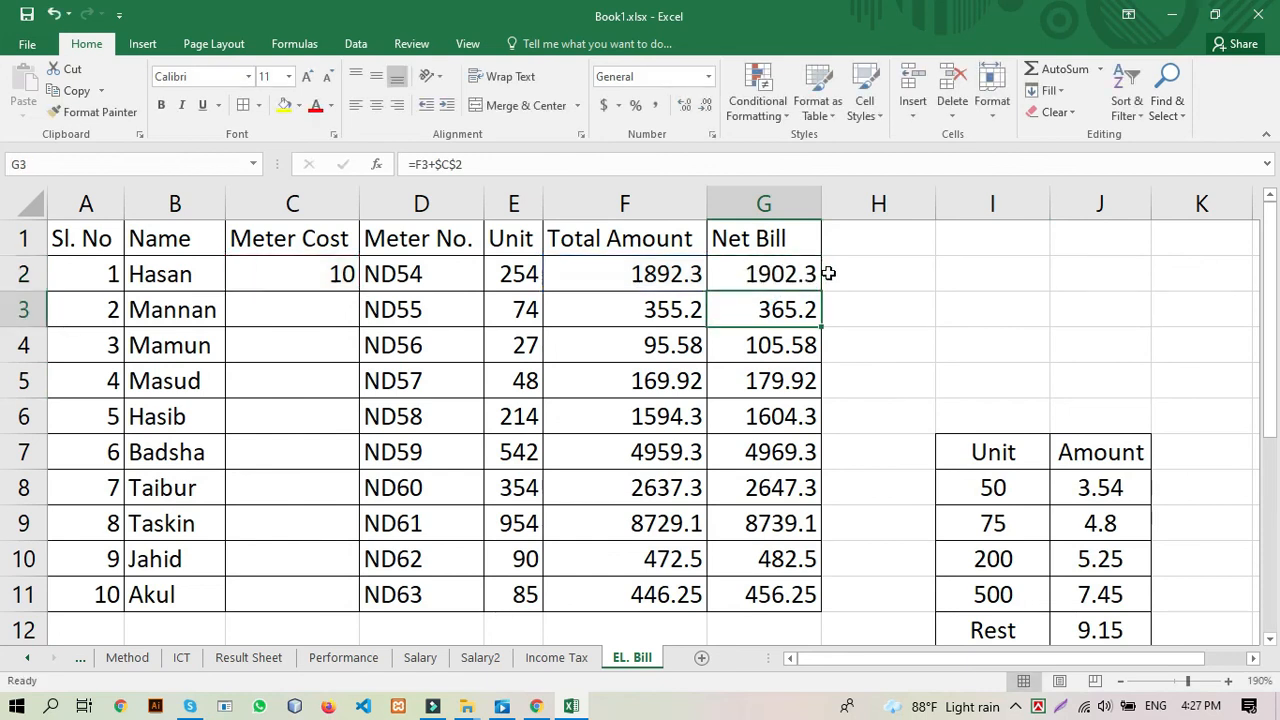
pyautogui.click(878, 310)
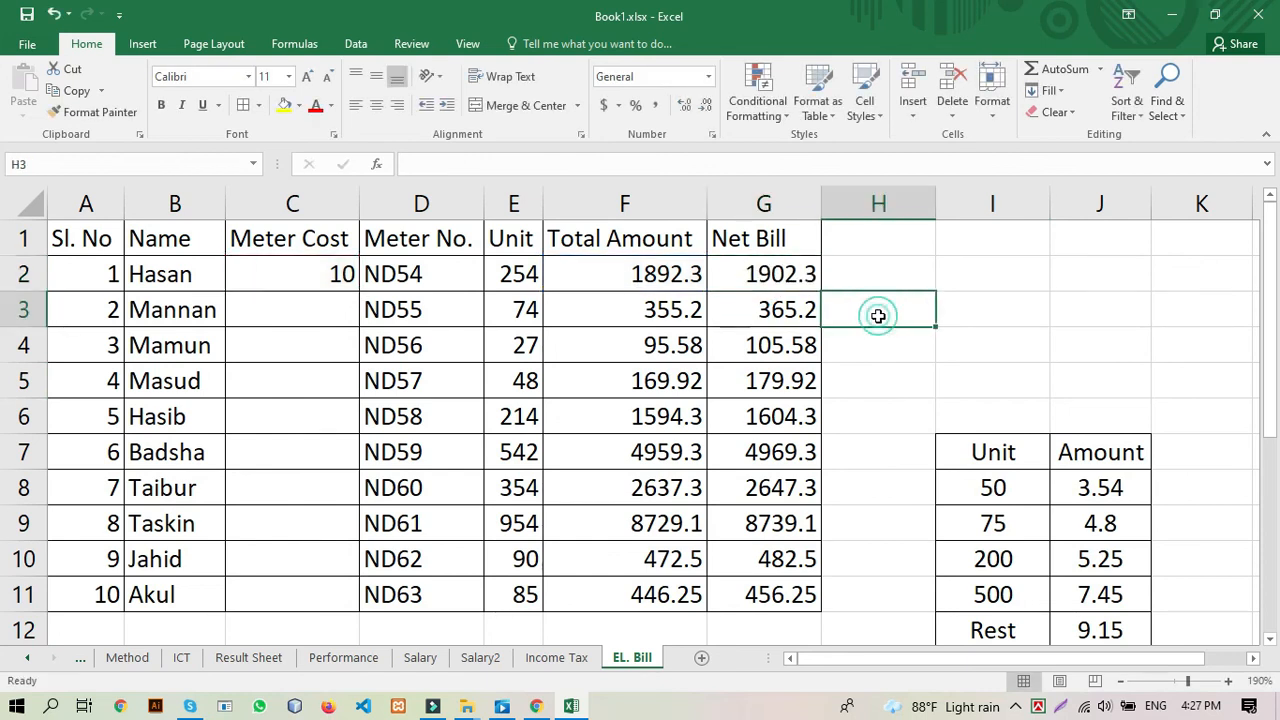
# Step: View the Income Tax sheet with its table and chart, and return to the EL. Bill sheet
pyautogui.click(557, 658)
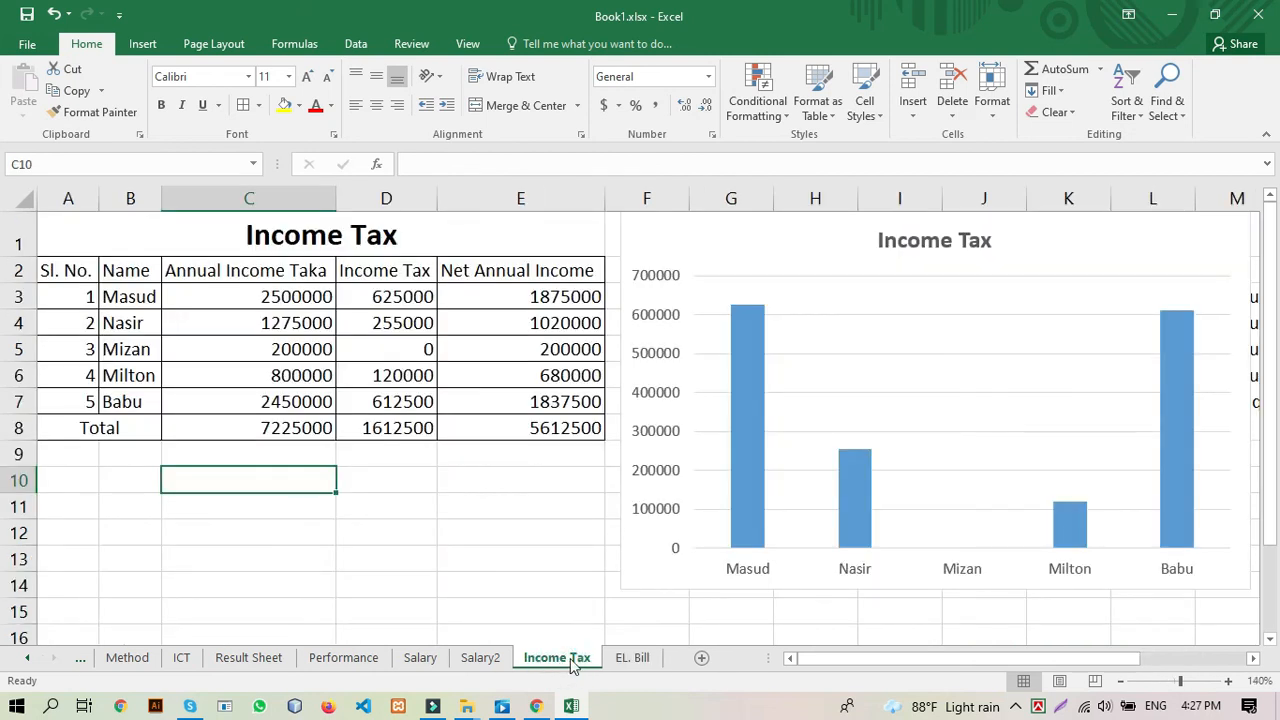
pyautogui.click(636, 659)
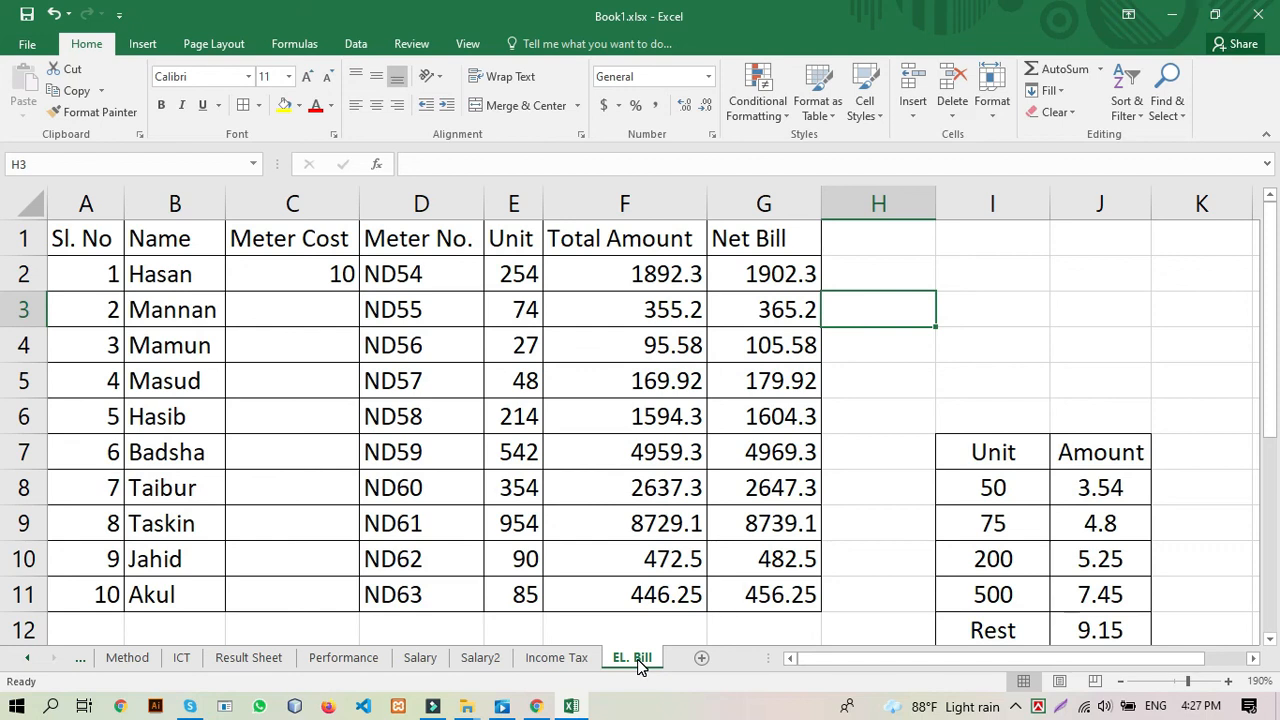
pyautogui.click(865, 581)
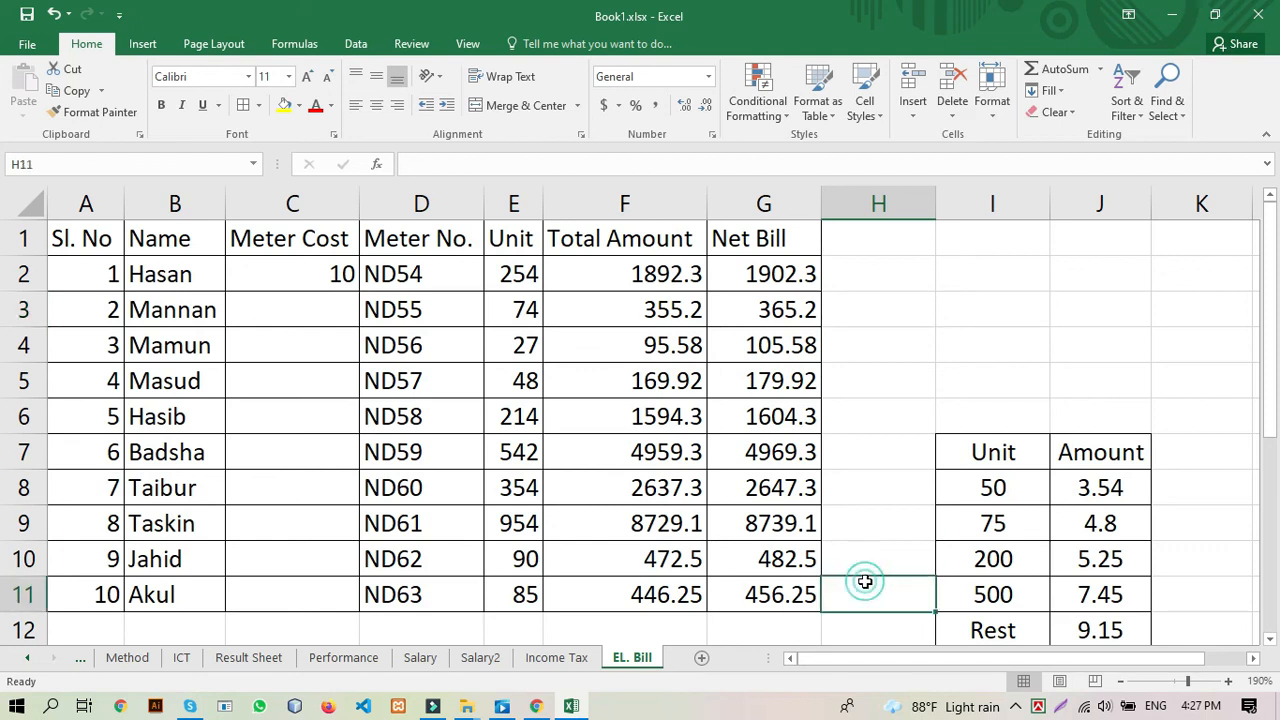